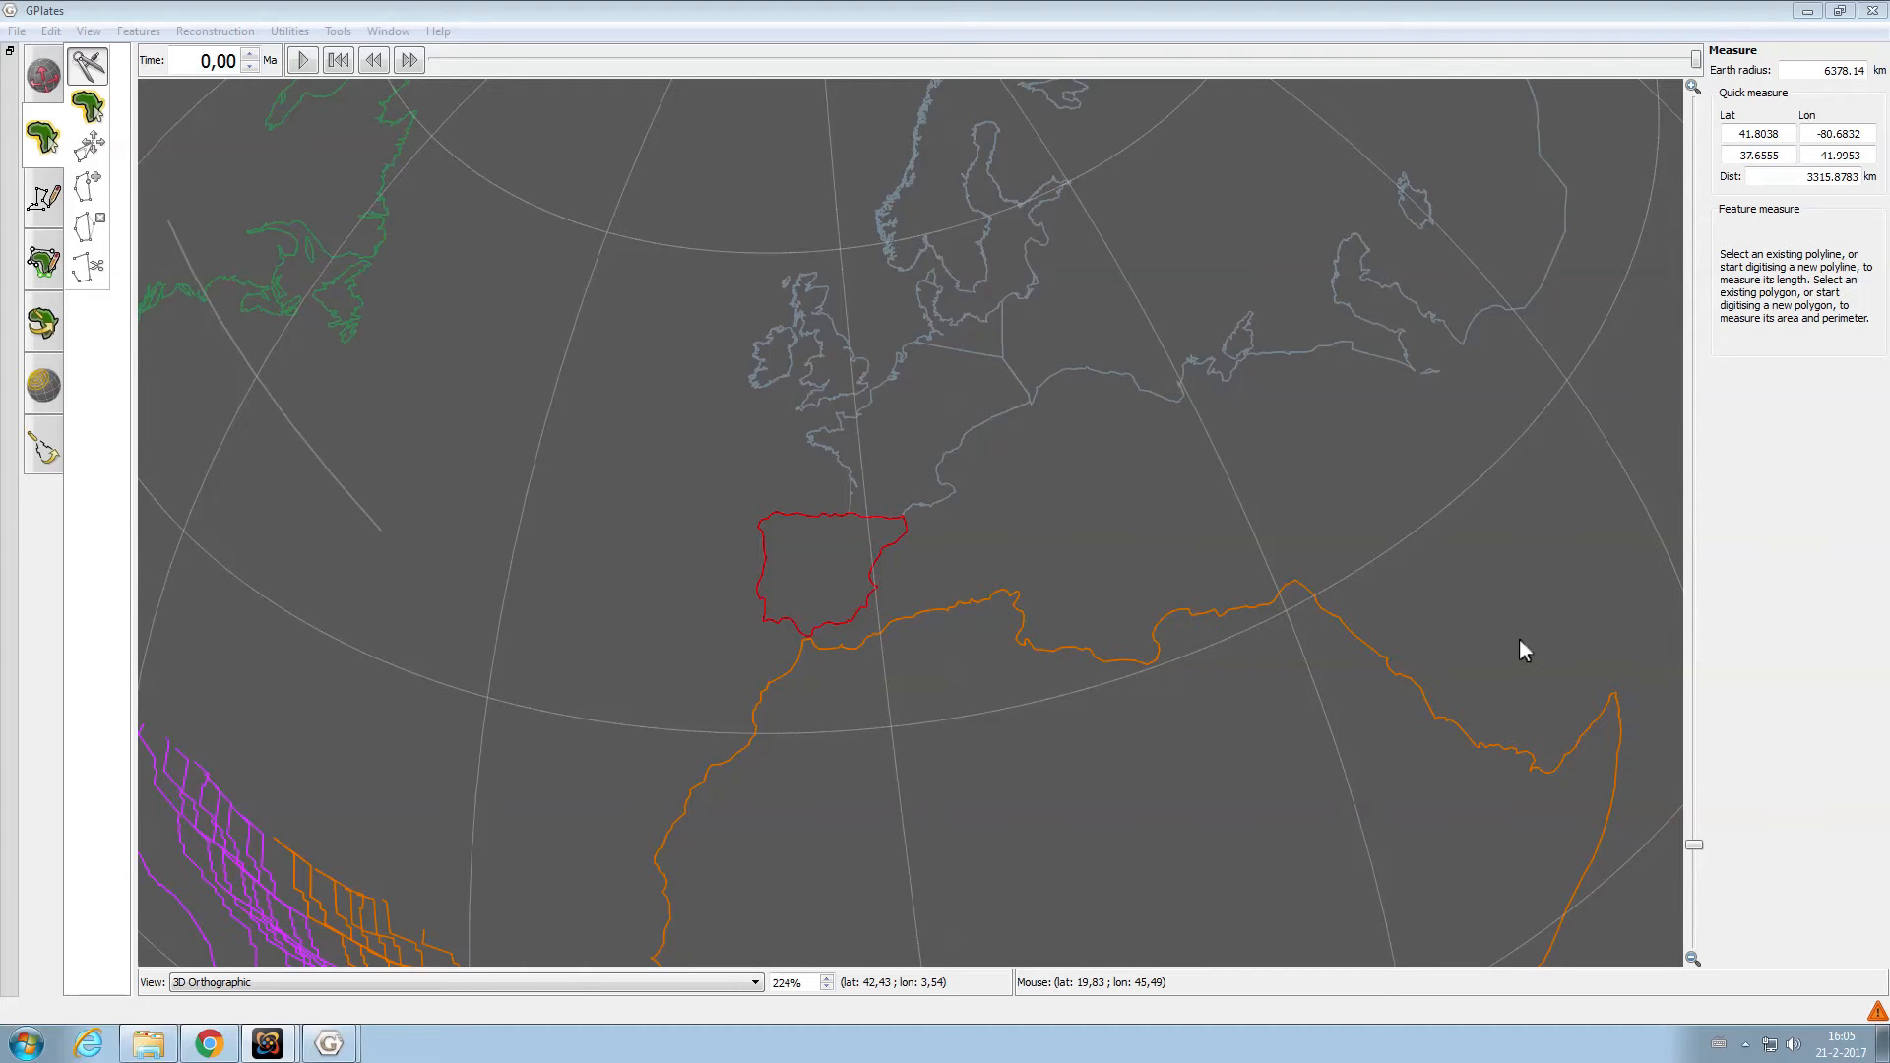
Set the anchored plate ID for the reconstruction to 301
{"action": "left_click", "coordinate": [225, 31]}
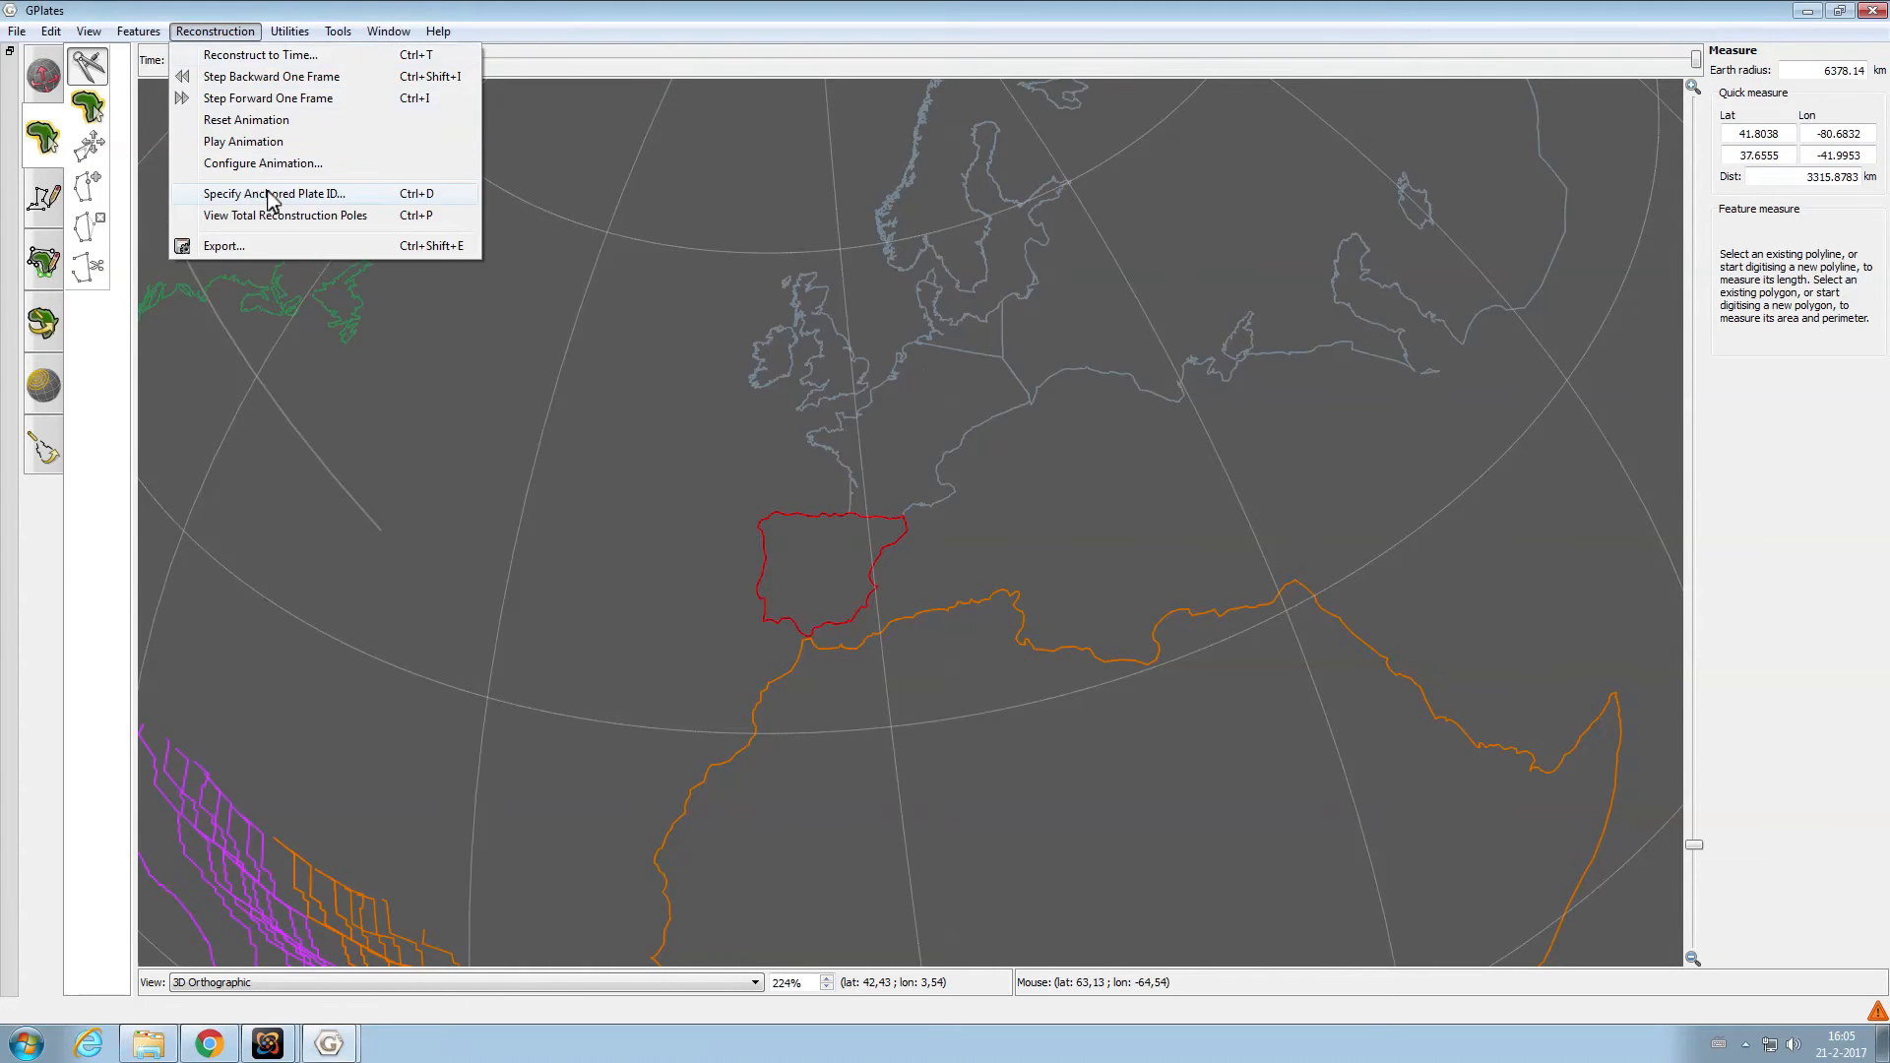
{"action": "left_click", "coordinate": [256, 198]}
{"action": "type", "text": "304"}
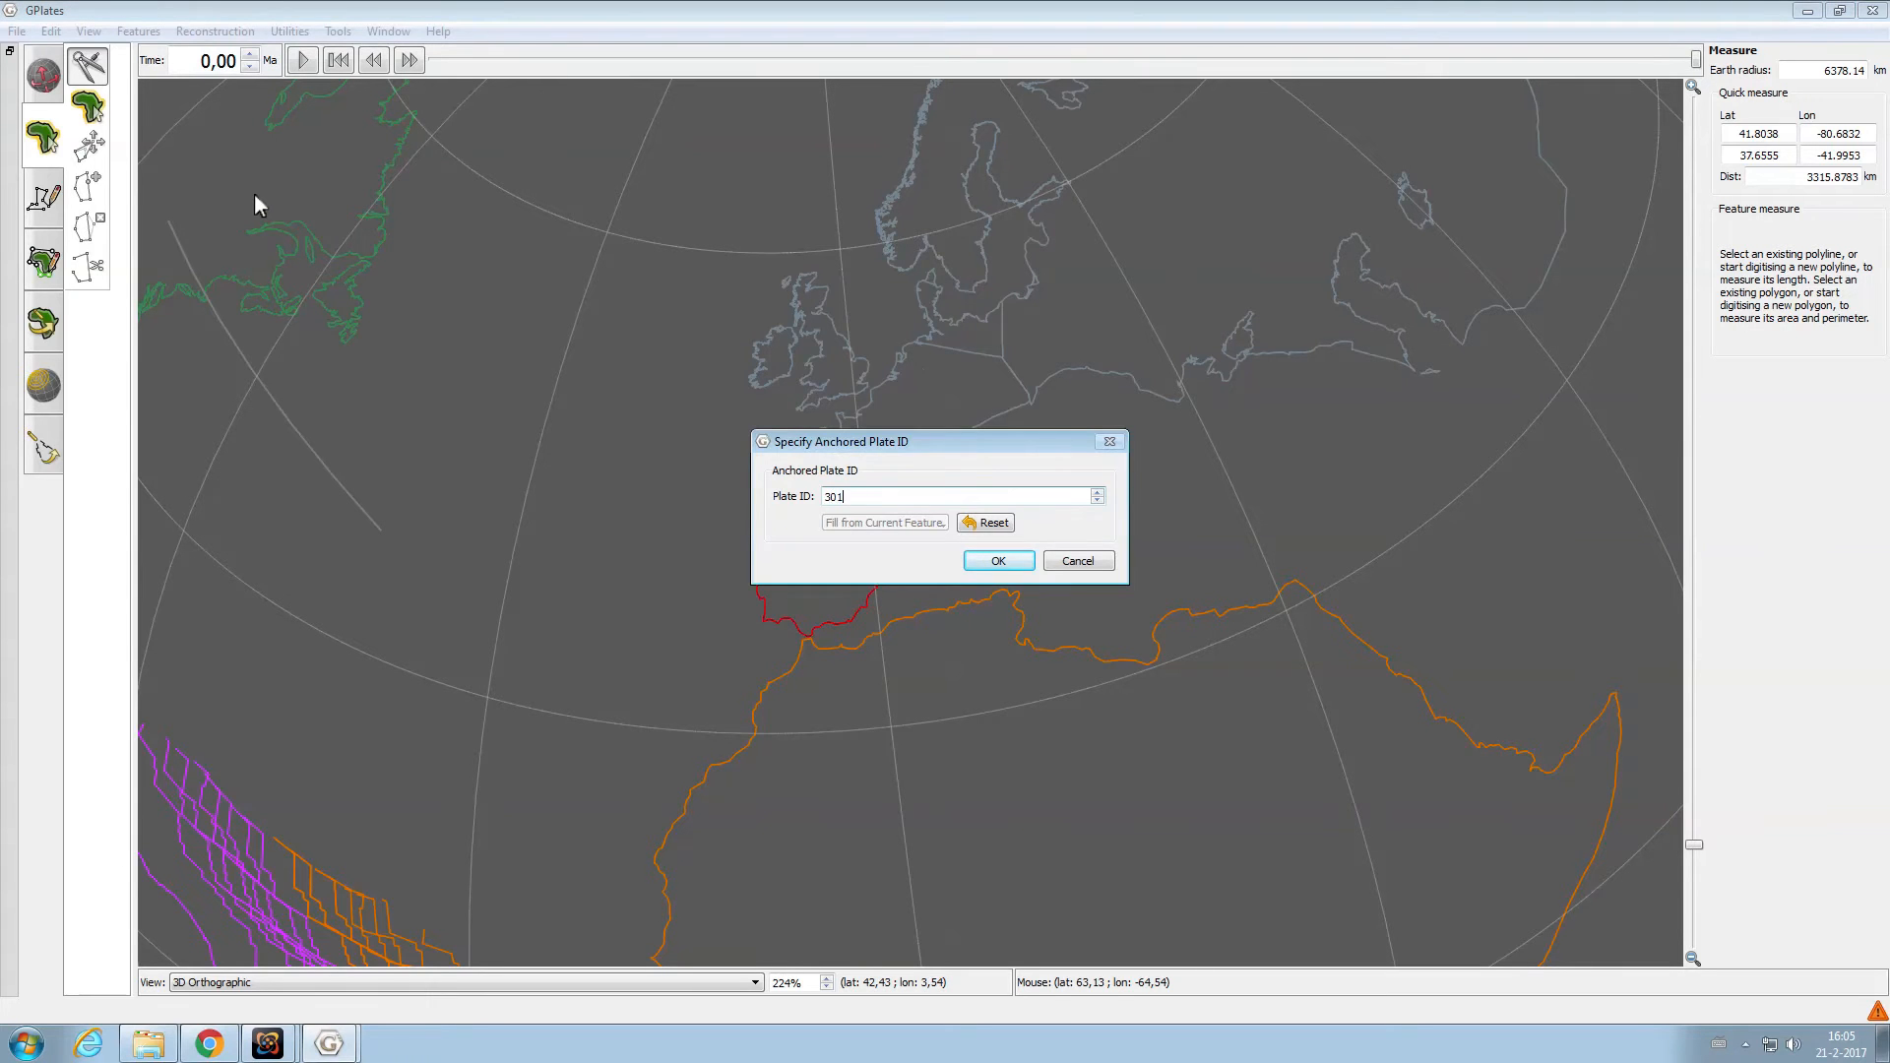
{"action": "key", "text": "Return"}
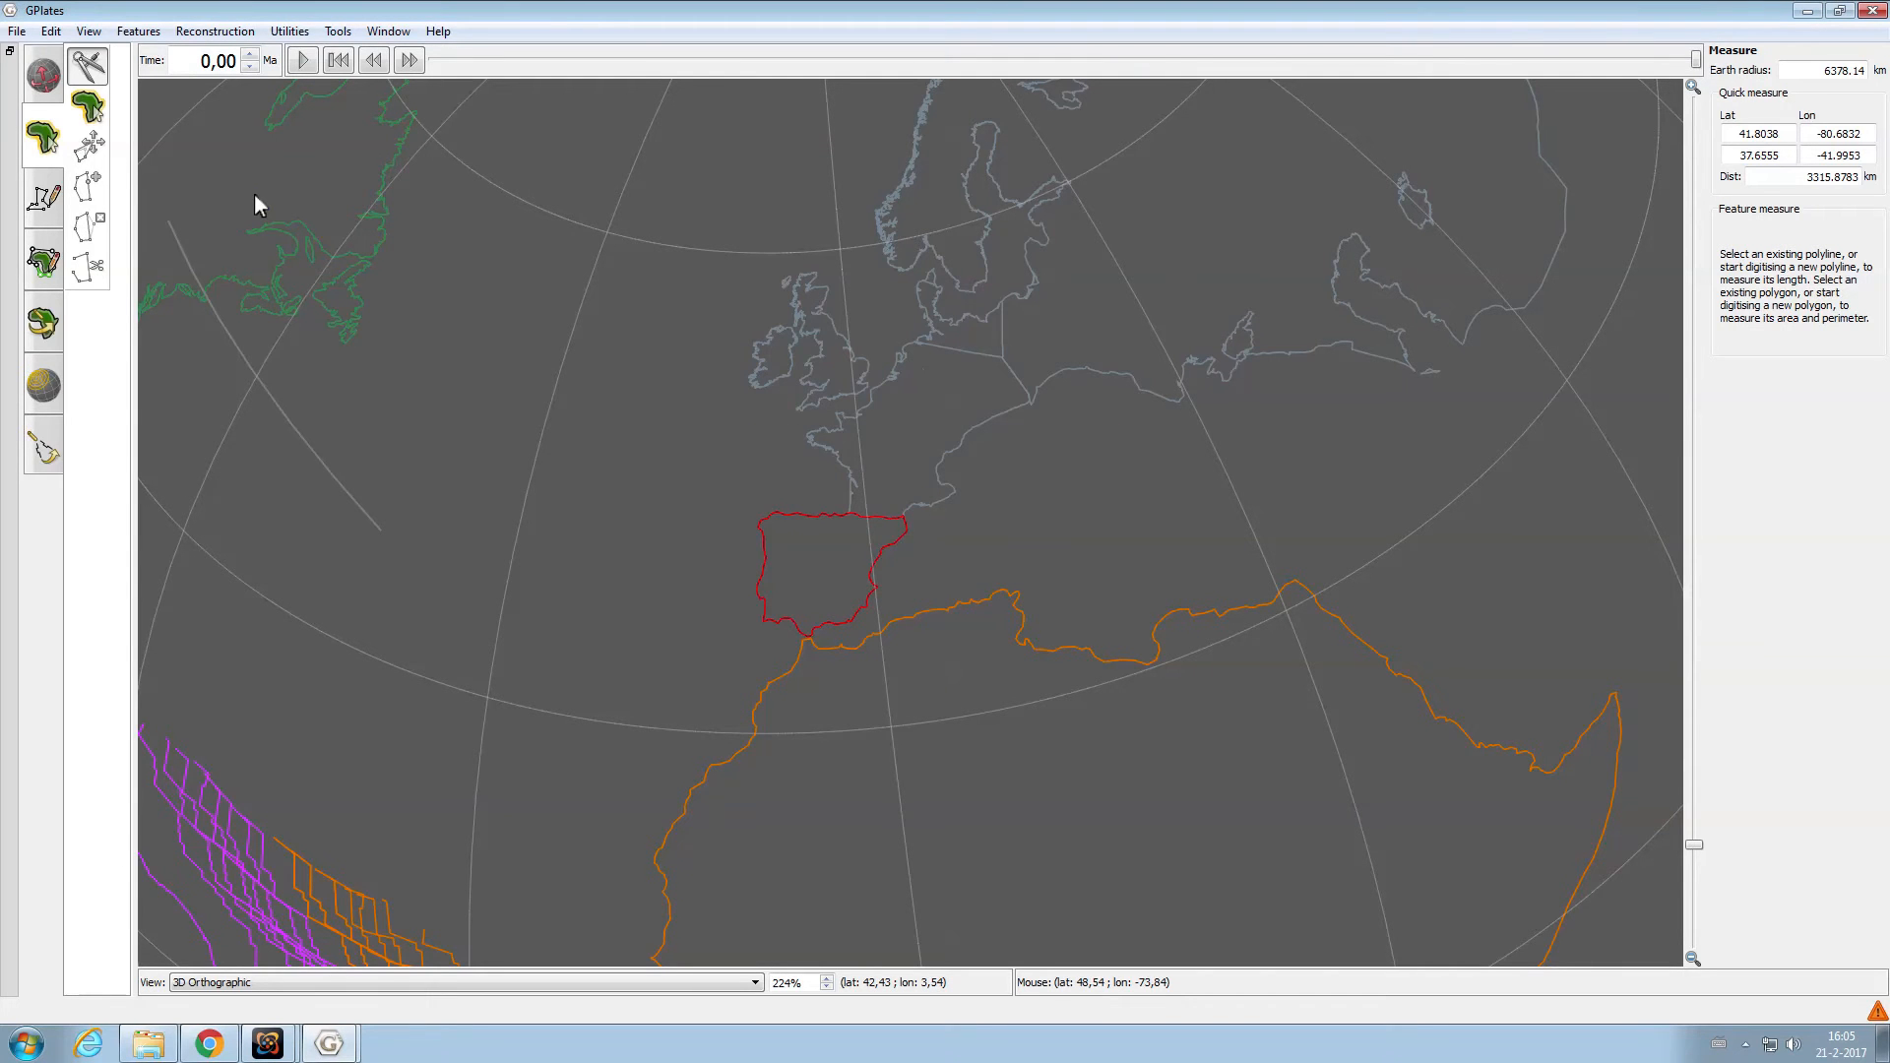
Measure the displacement of Iberia's northeastern corner between 0 Ma and its reconstructed position at 121 Ma
{"action": "scroll", "coordinate": [901, 554], "scroll_direction": "up", "scroll_amount": 5}
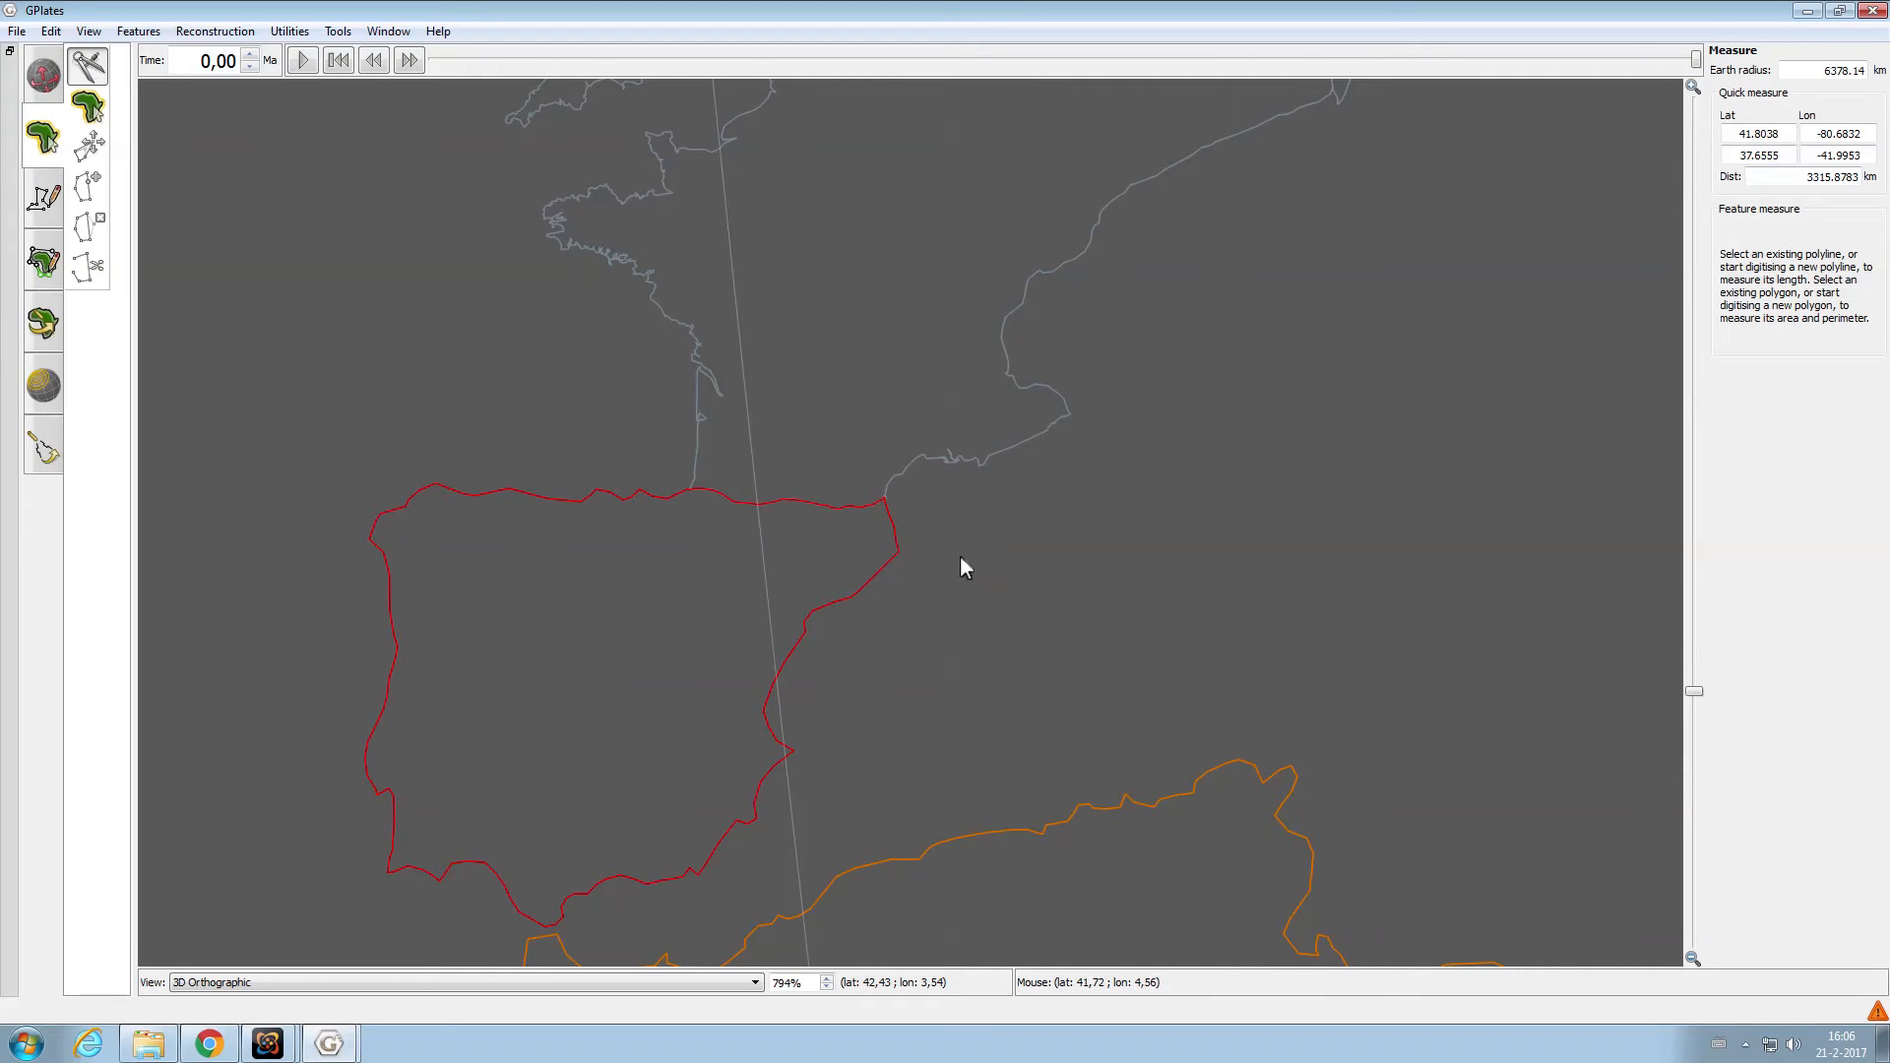
{"action": "left_click", "coordinate": [892, 525]}
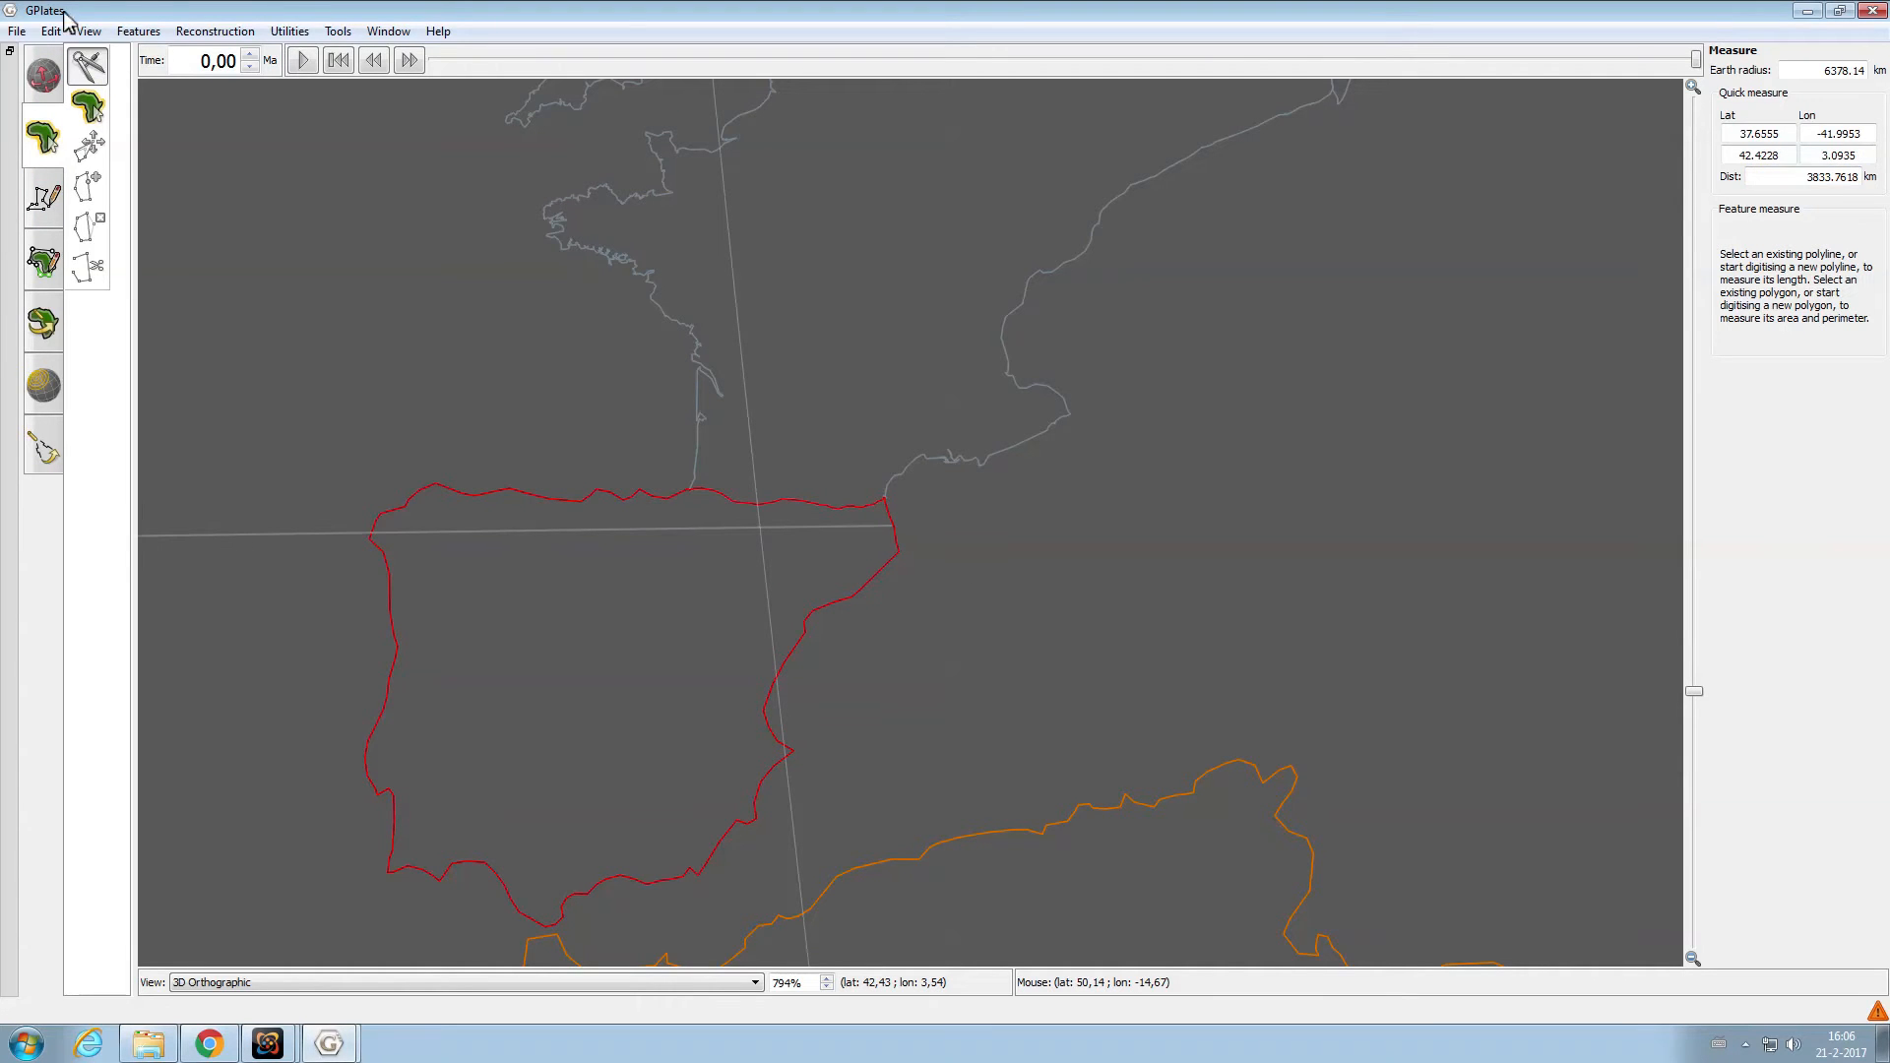
{"action": "double_click", "coordinate": [217, 61]}
{"action": "type", "text": "121"}
{"action": "key", "text": "Return"}
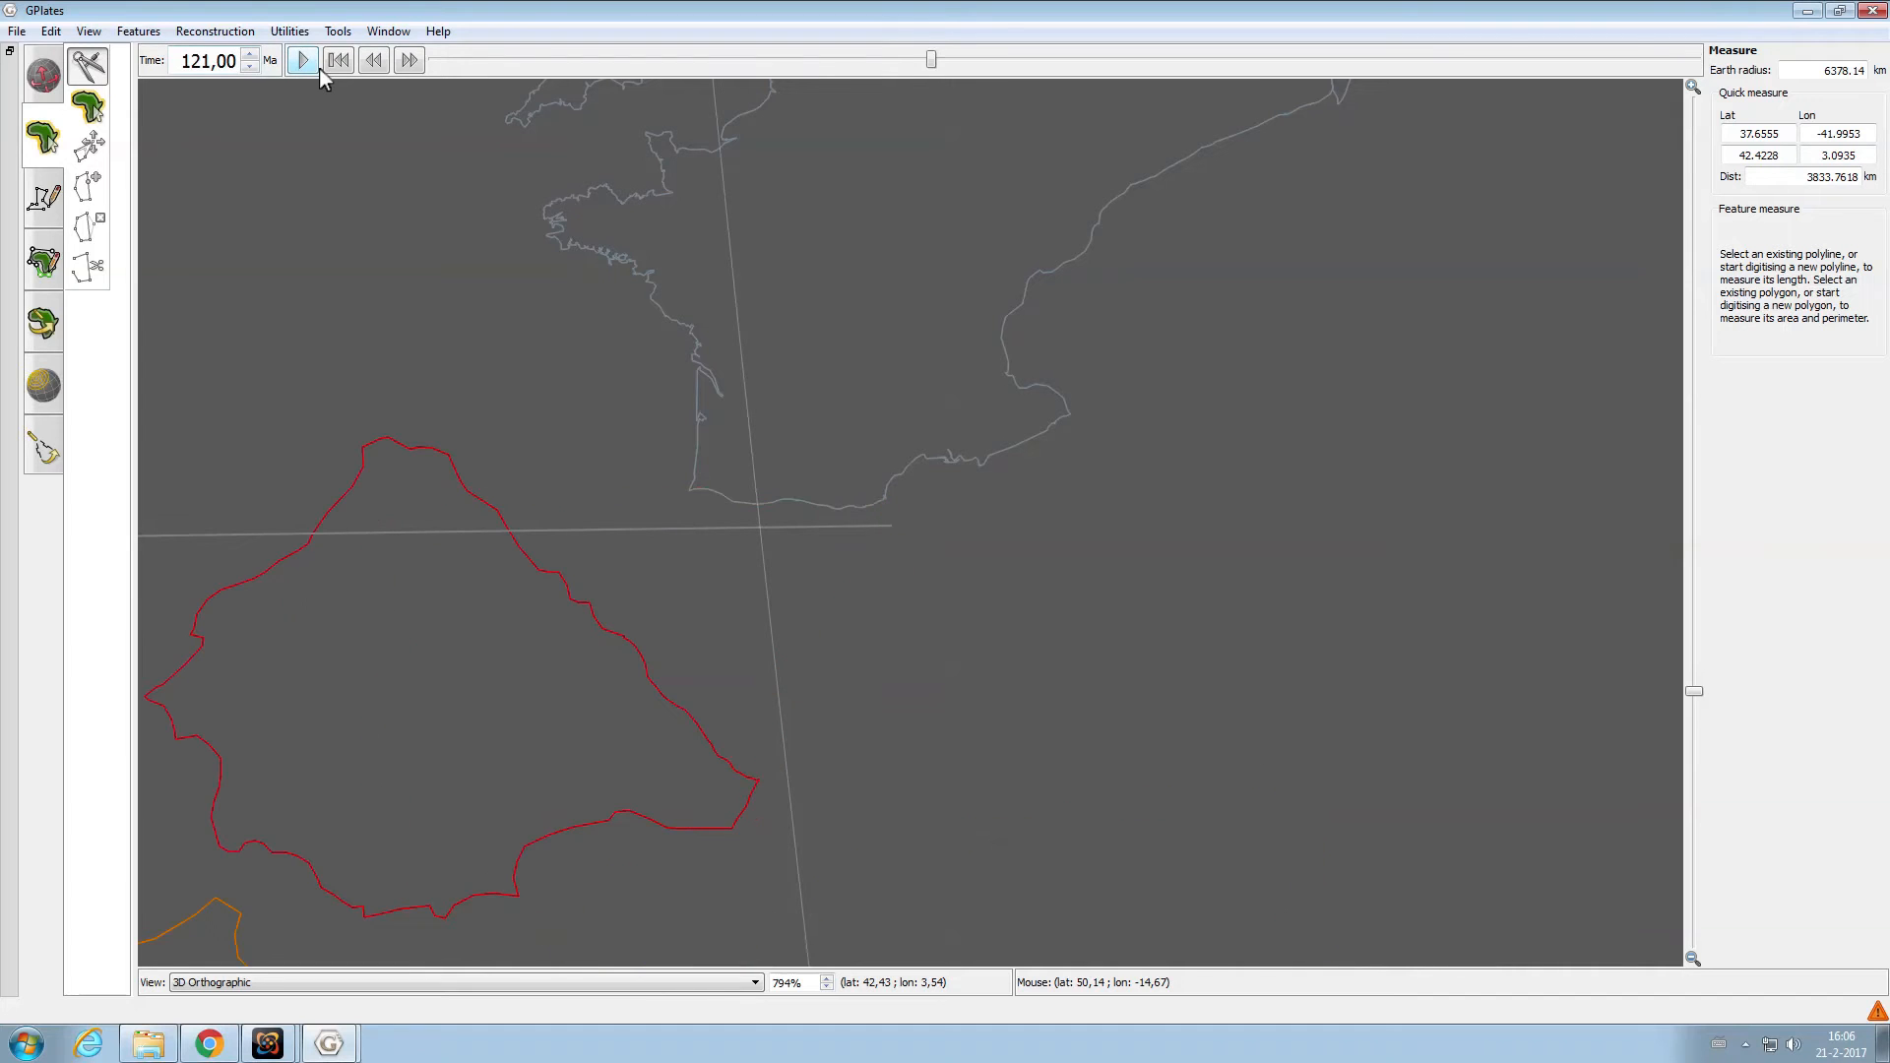
{"action": "left_click", "coordinate": [744, 803]}
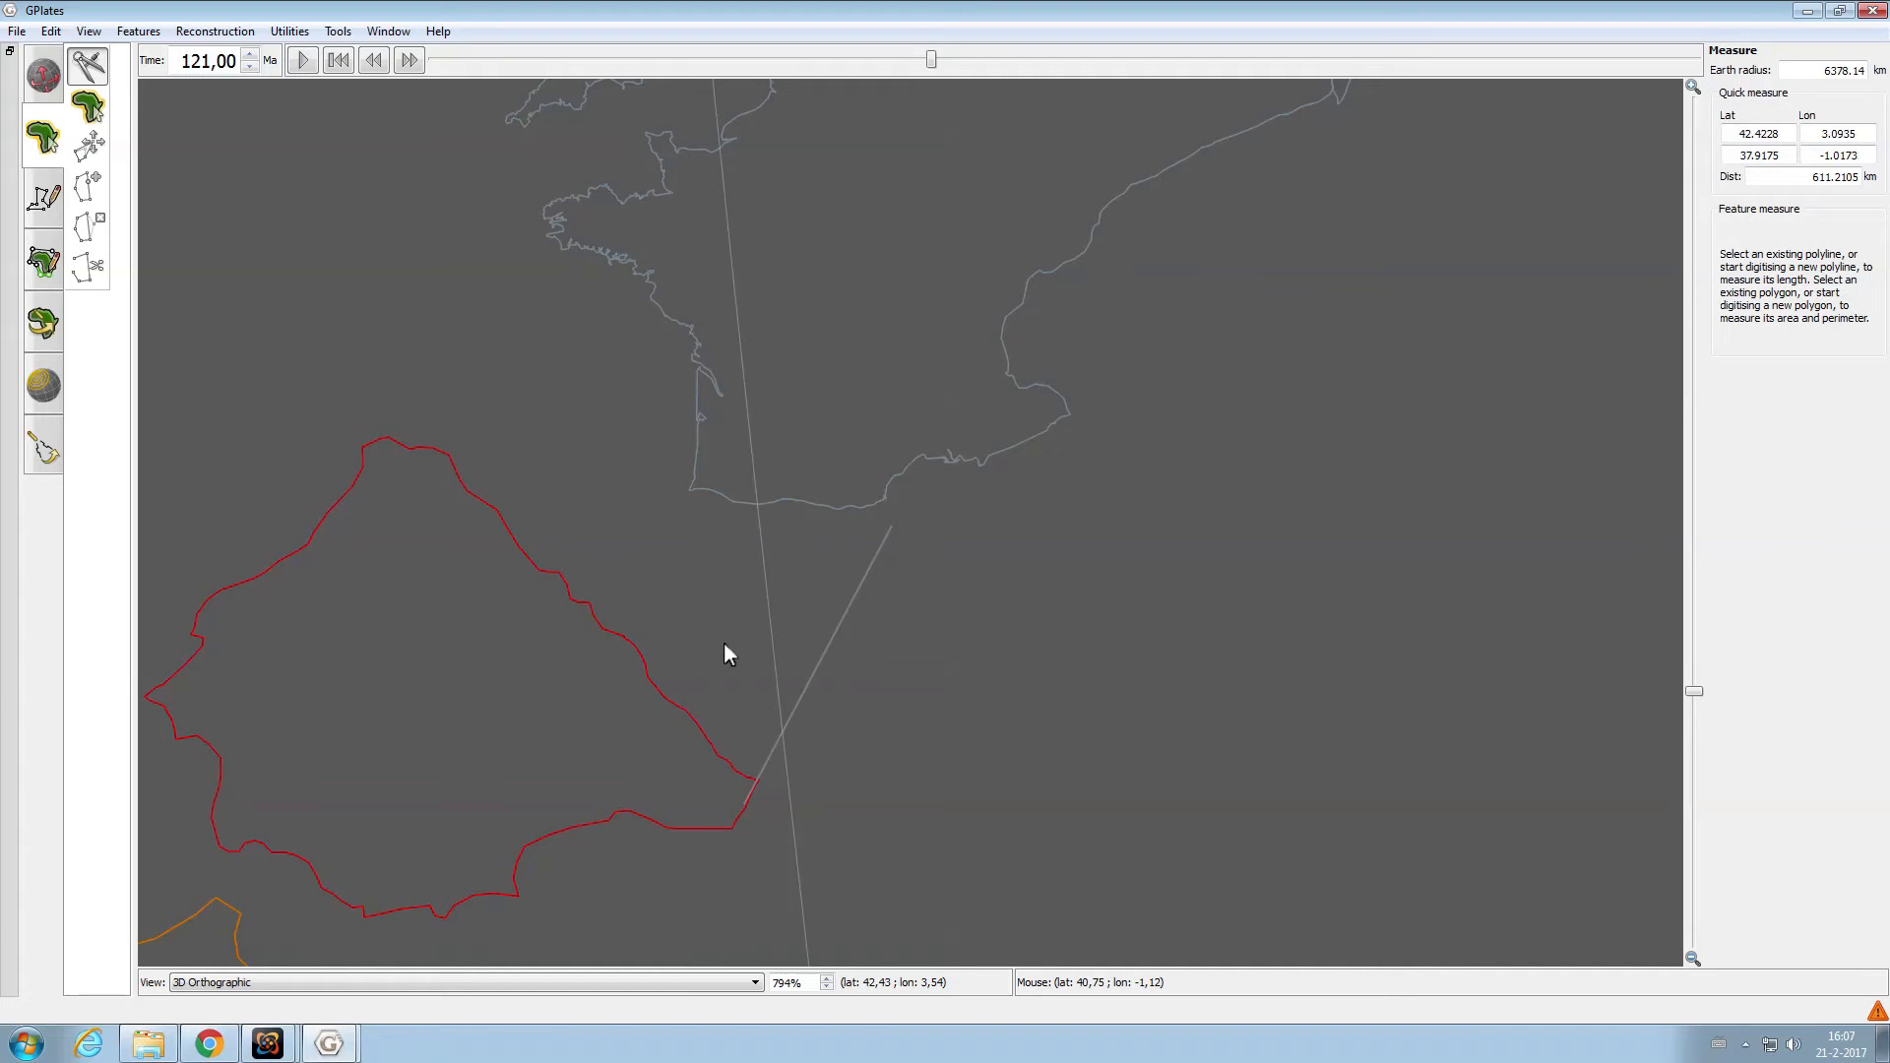
Return the reconstruction time to 0 Ma with the whole globe and the South Atlantic in view
{"action": "scroll", "coordinate": [825, 668], "scroll_direction": "down", "scroll_amount": 10}
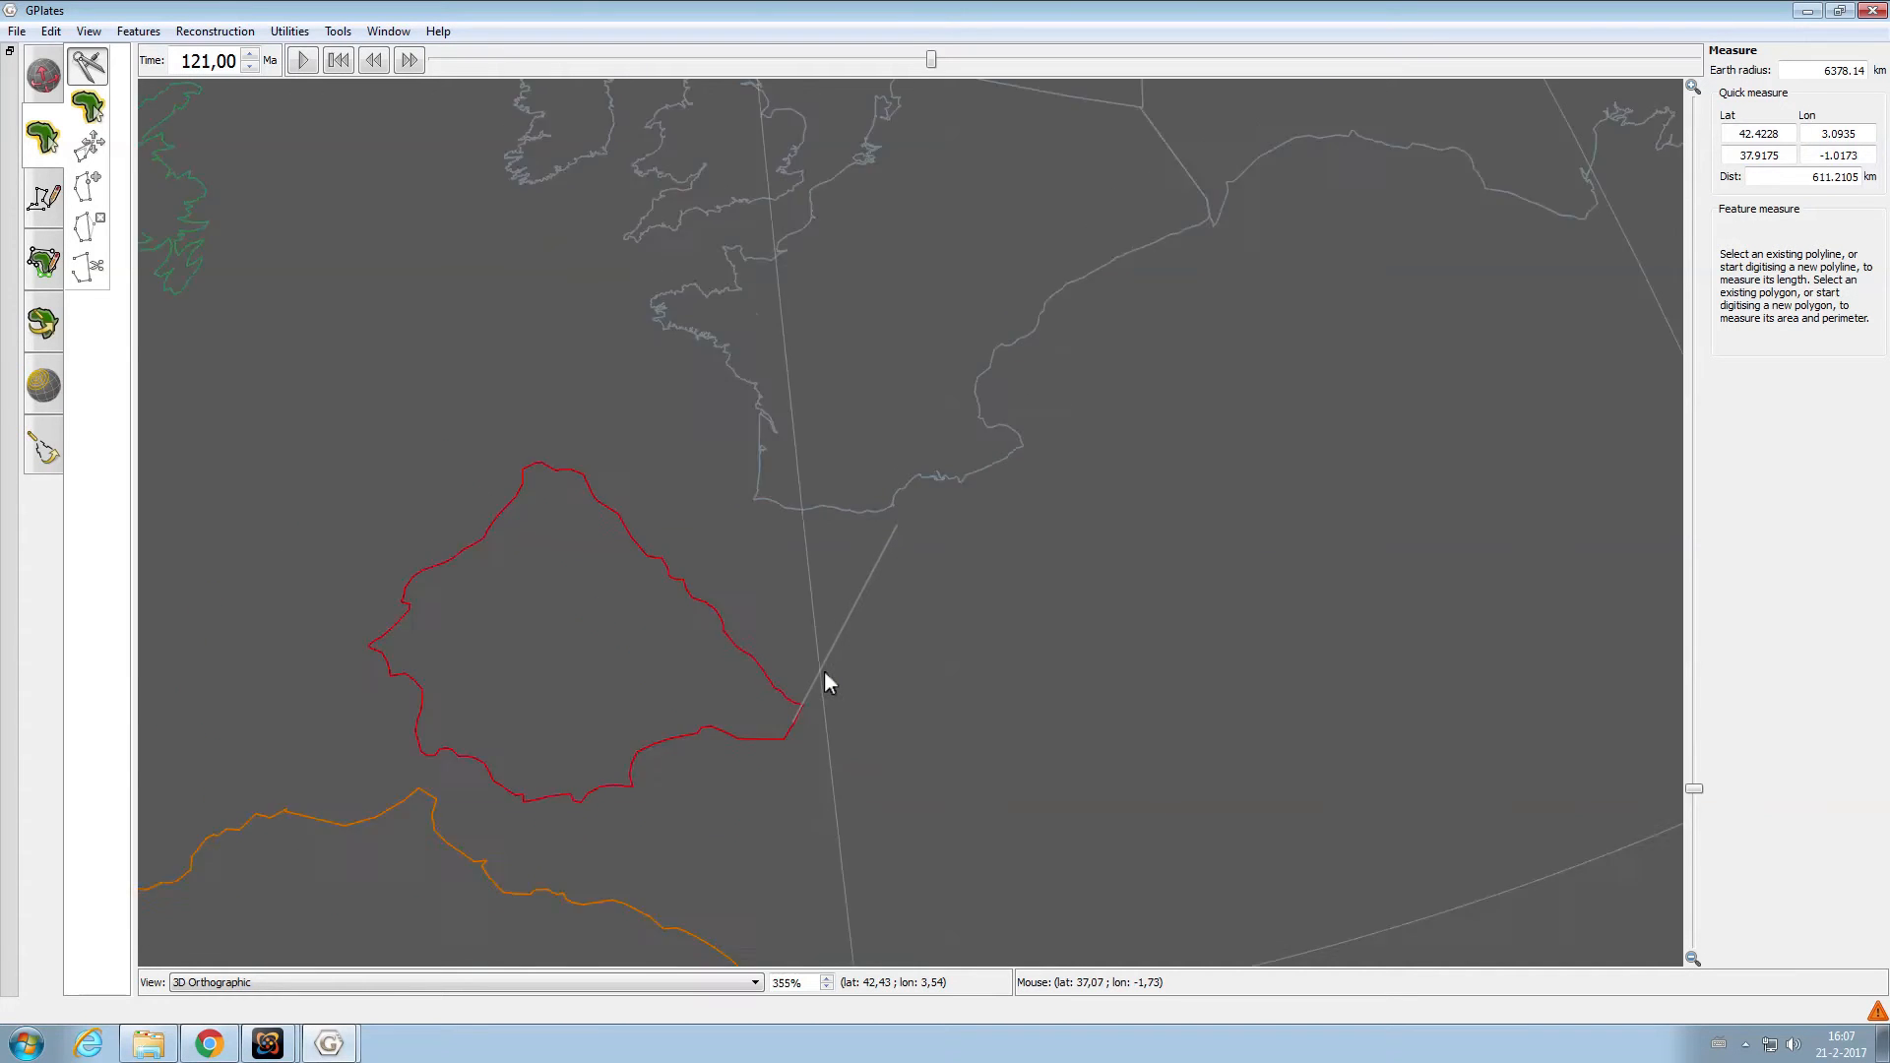
{"action": "scroll", "coordinate": [824, 674], "scroll_direction": "down", "scroll_amount": 1}
{"action": "left_click_drag", "start_coordinate": [718, 738], "coordinate": [778, 686], "text": "ctrl"}
{"action": "double_click", "coordinate": [187, 61]}
{"action": "type", "text": "0"}
{"action": "key", "text": "Return"}
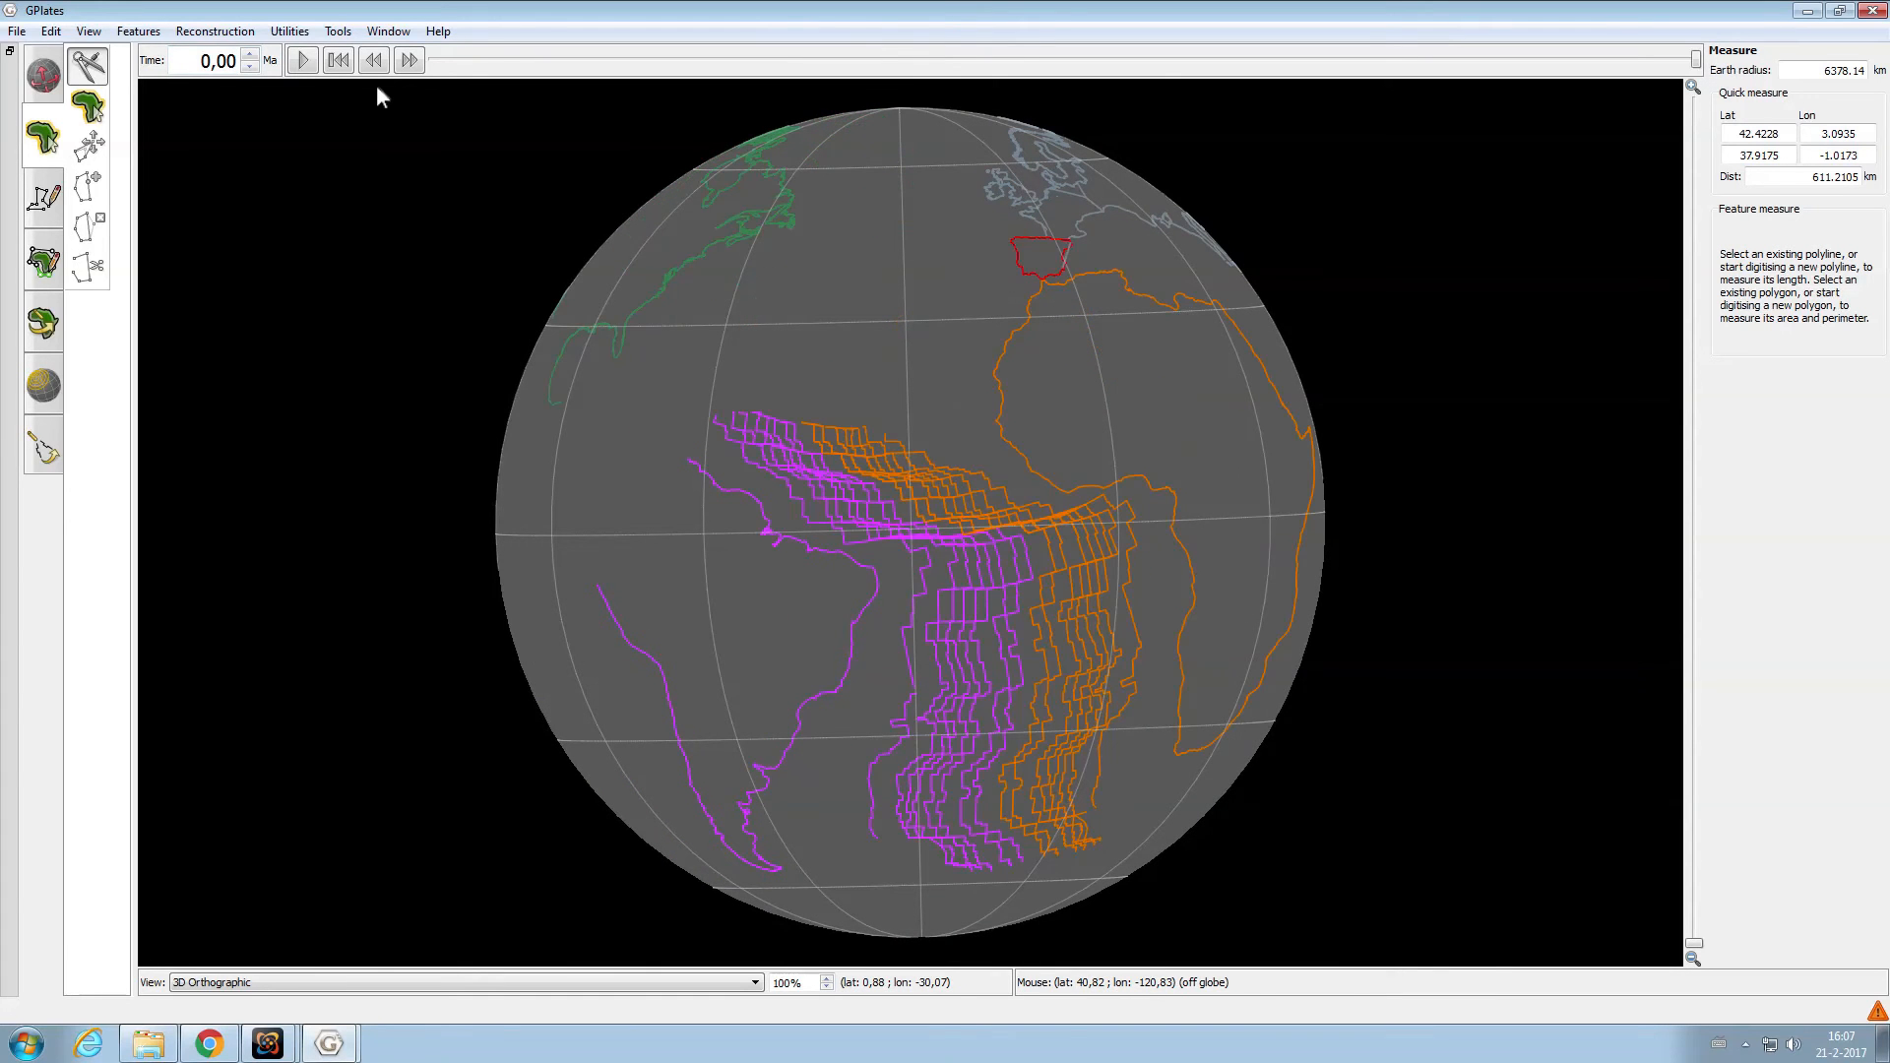
Change the anchored plate ID to 701
{"action": "left_click_drag", "start_coordinate": [1000, 688], "coordinate": [977, 652], "text": "ctrl"}
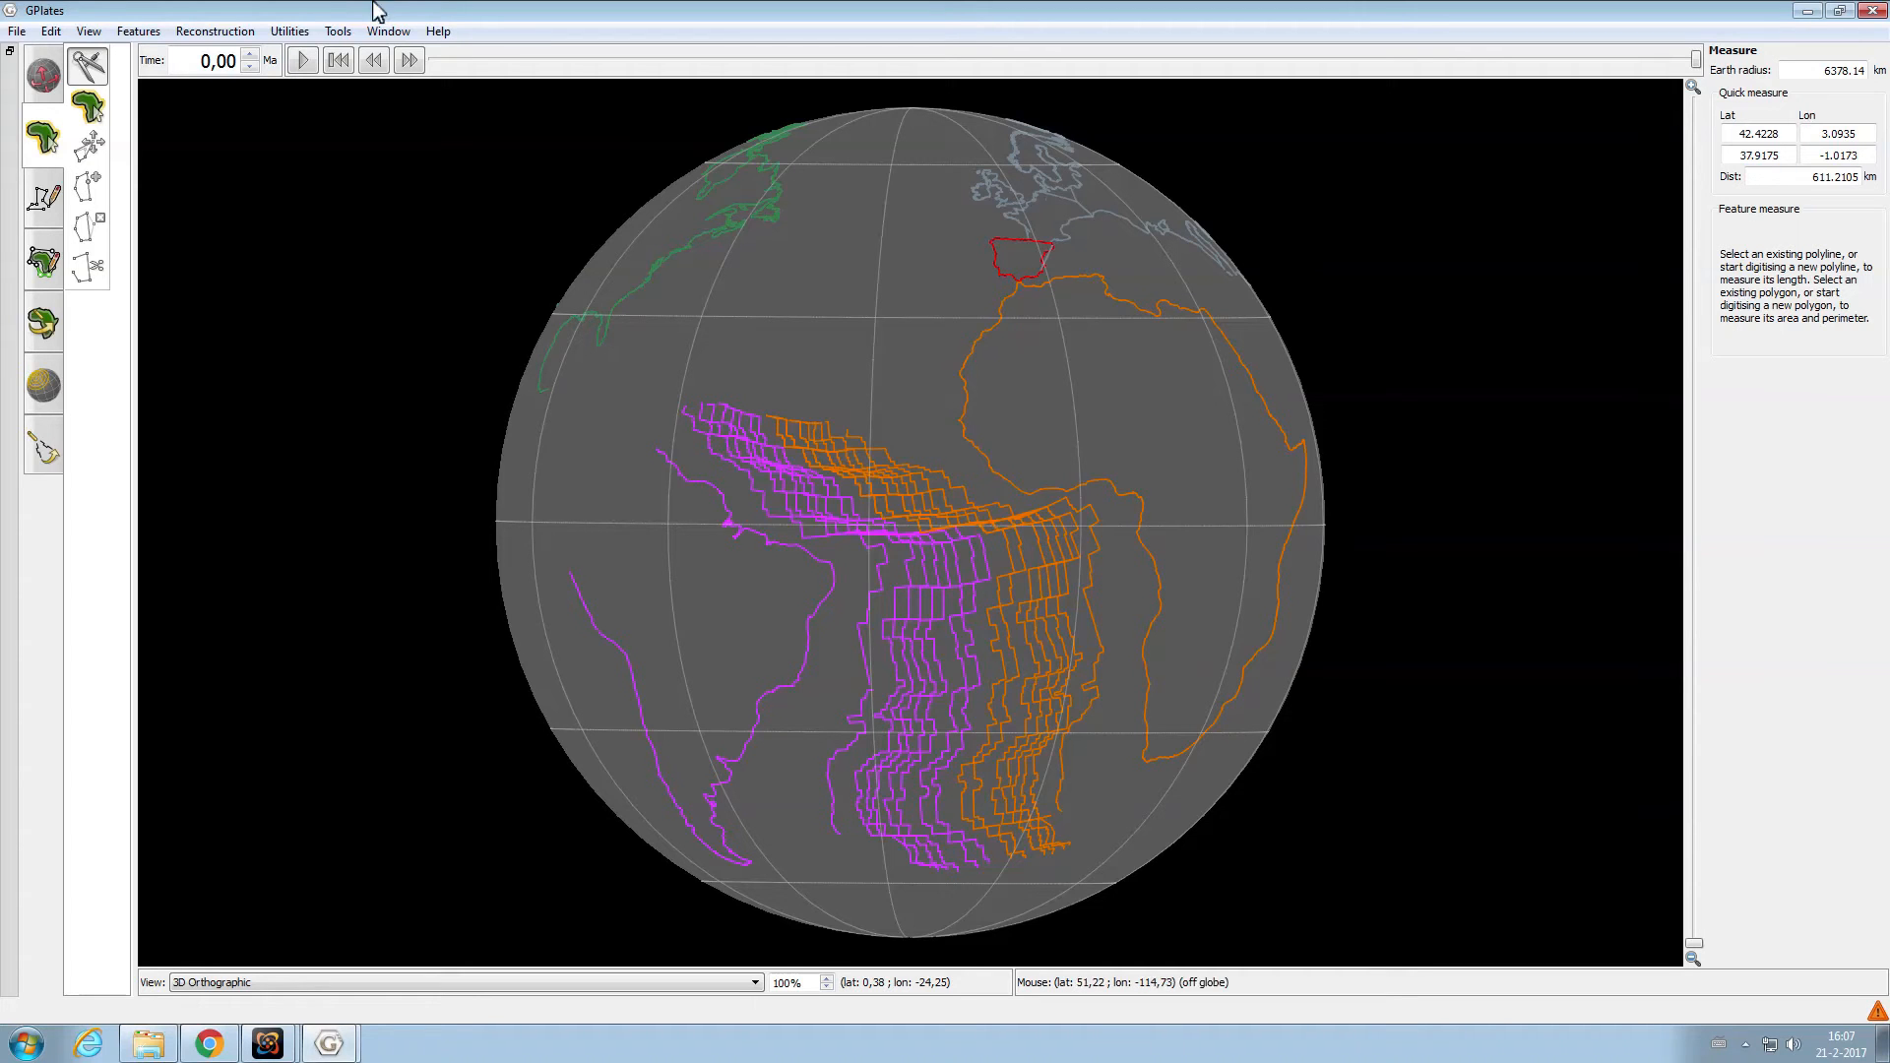
{"action": "left_click", "coordinate": [214, 31]}
{"action": "left_click", "coordinate": [212, 194]}
{"action": "type", "text": "701"}
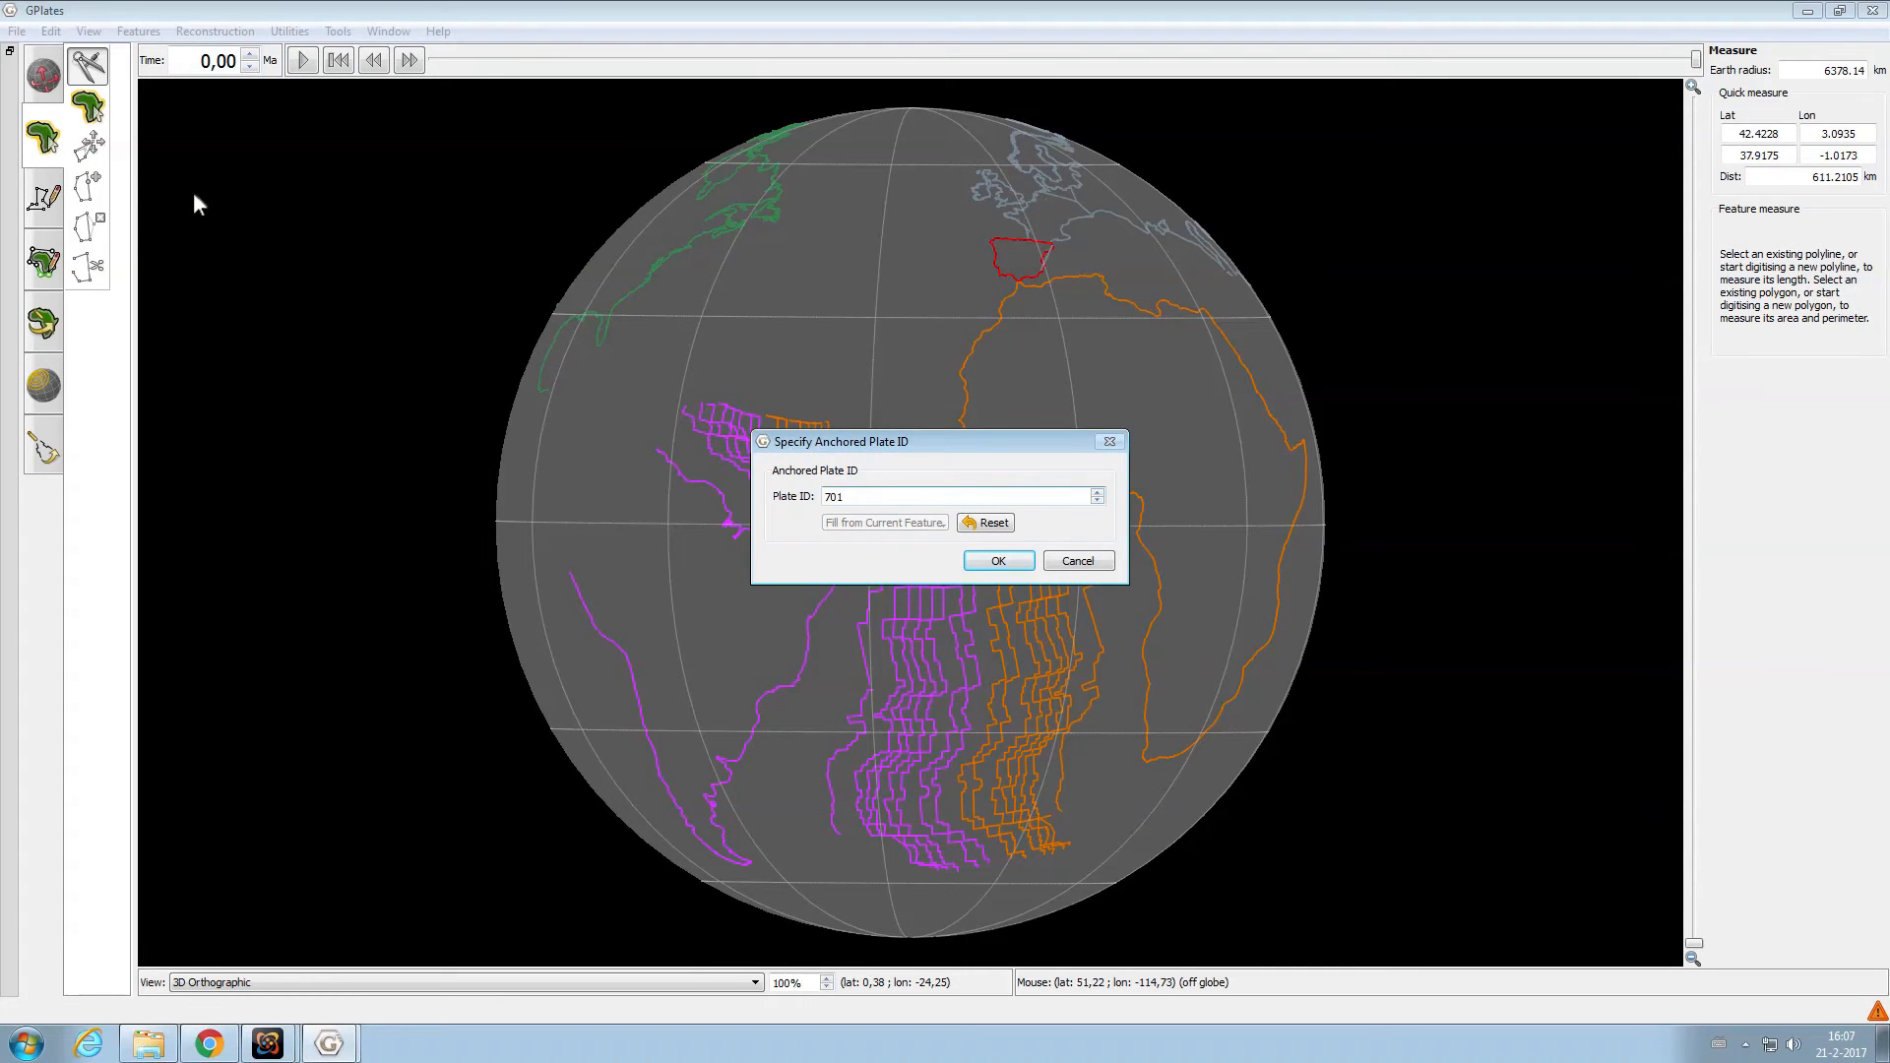
{"action": "key", "text": "Return"}
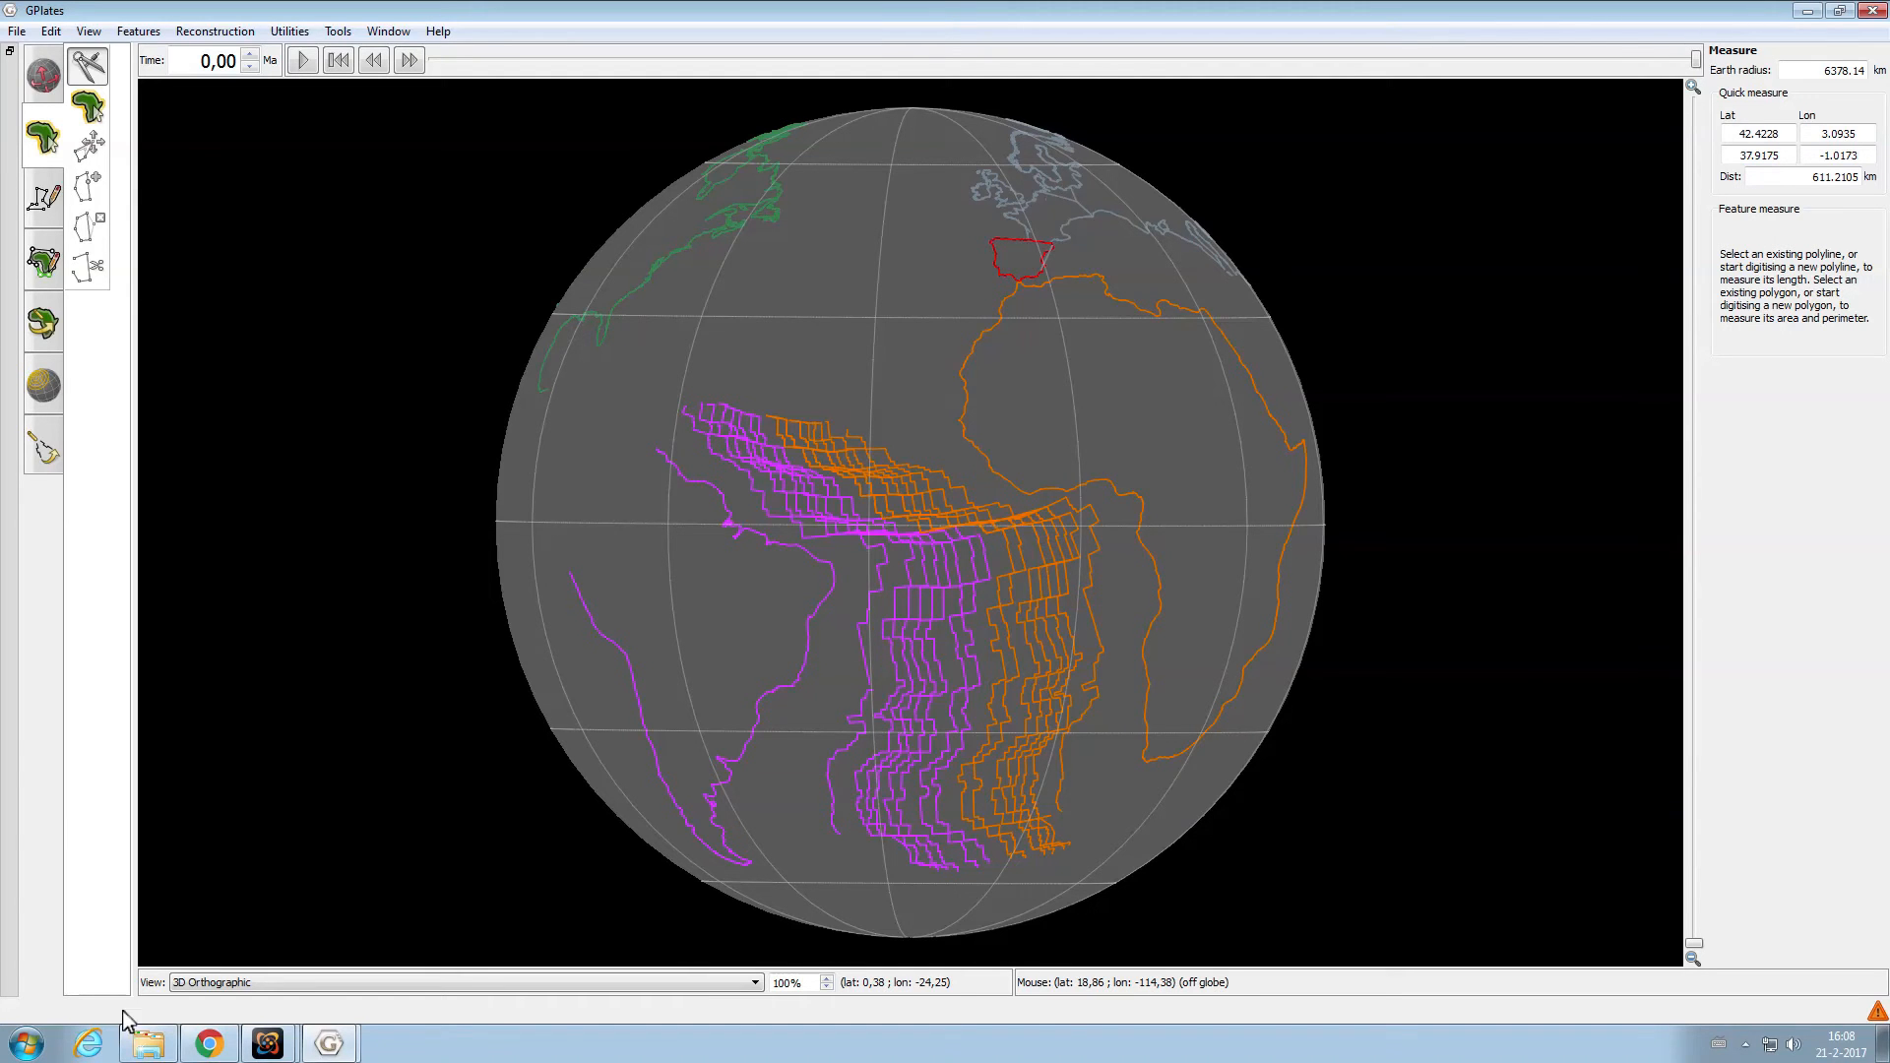
{"action": "left_click", "coordinate": [146, 1042]}
{"action": "double_click", "coordinate": [577, 392]}
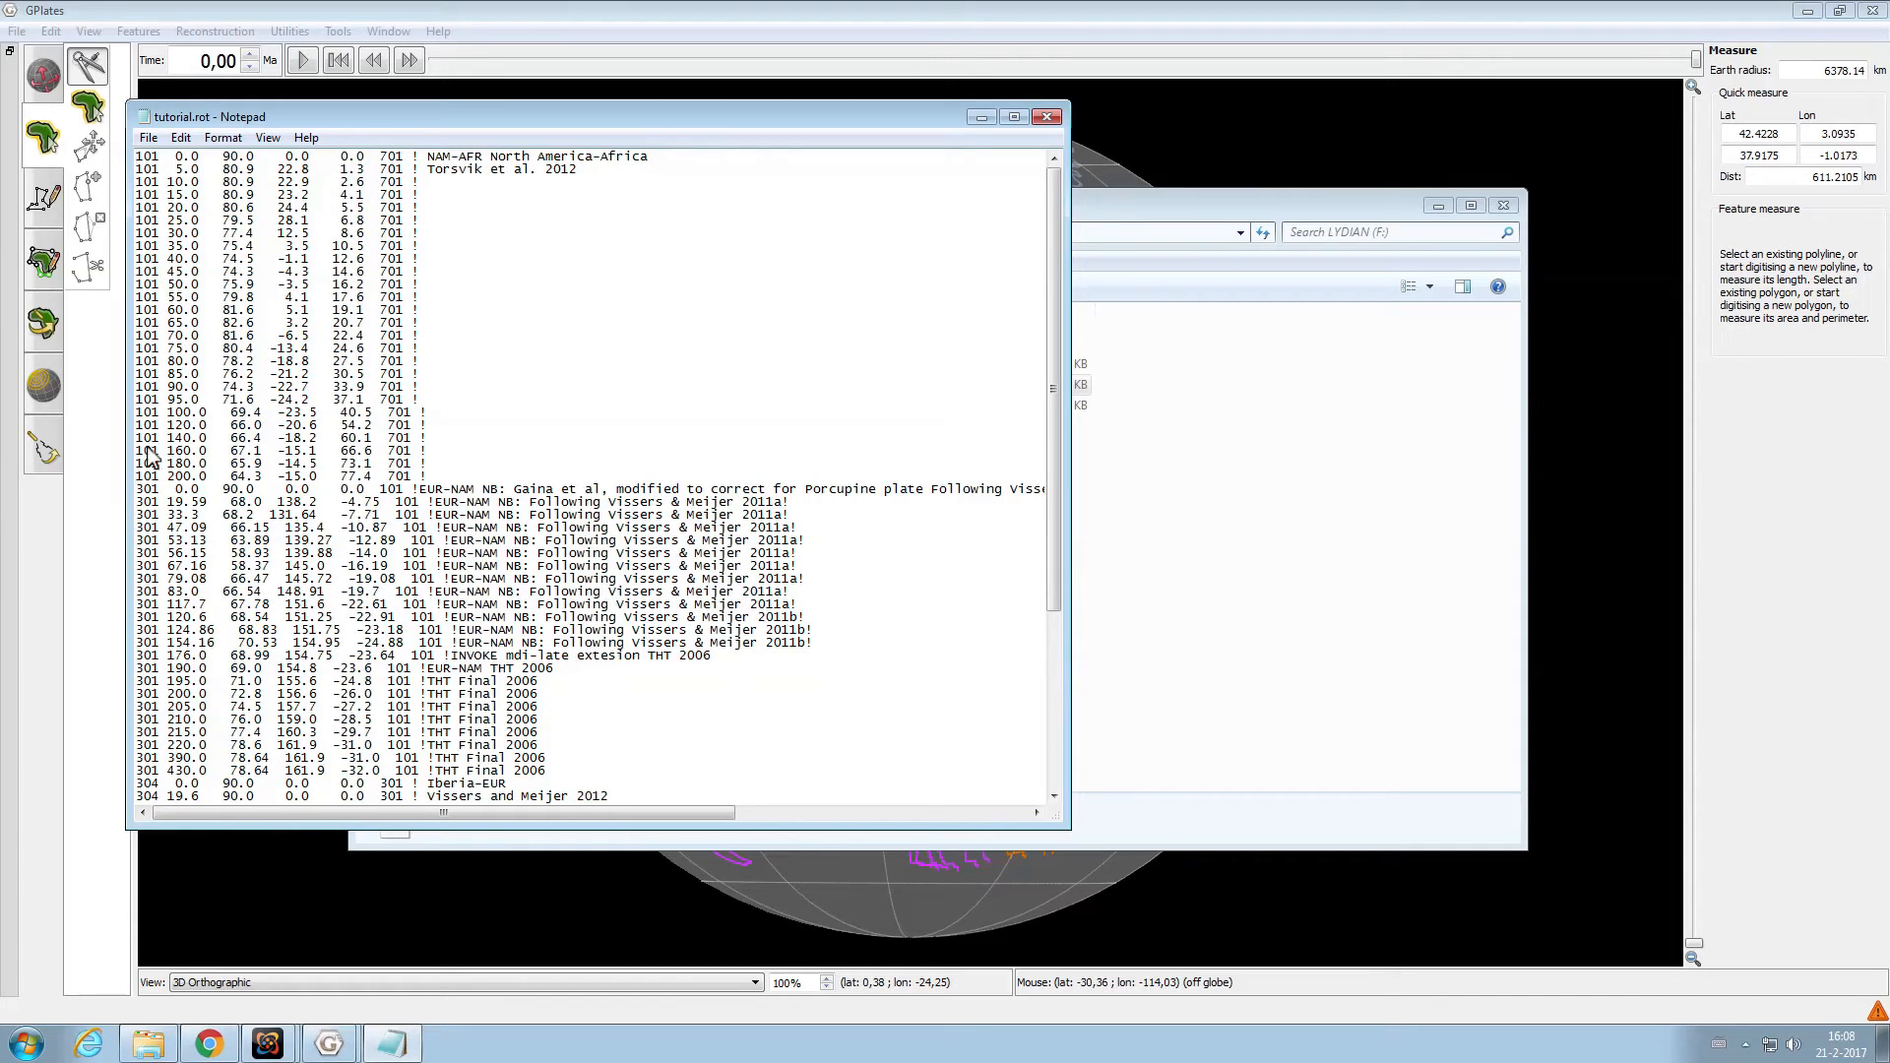
{"action": "left_click", "coordinate": [445, 477]}
{"action": "key", "text": "Return"}
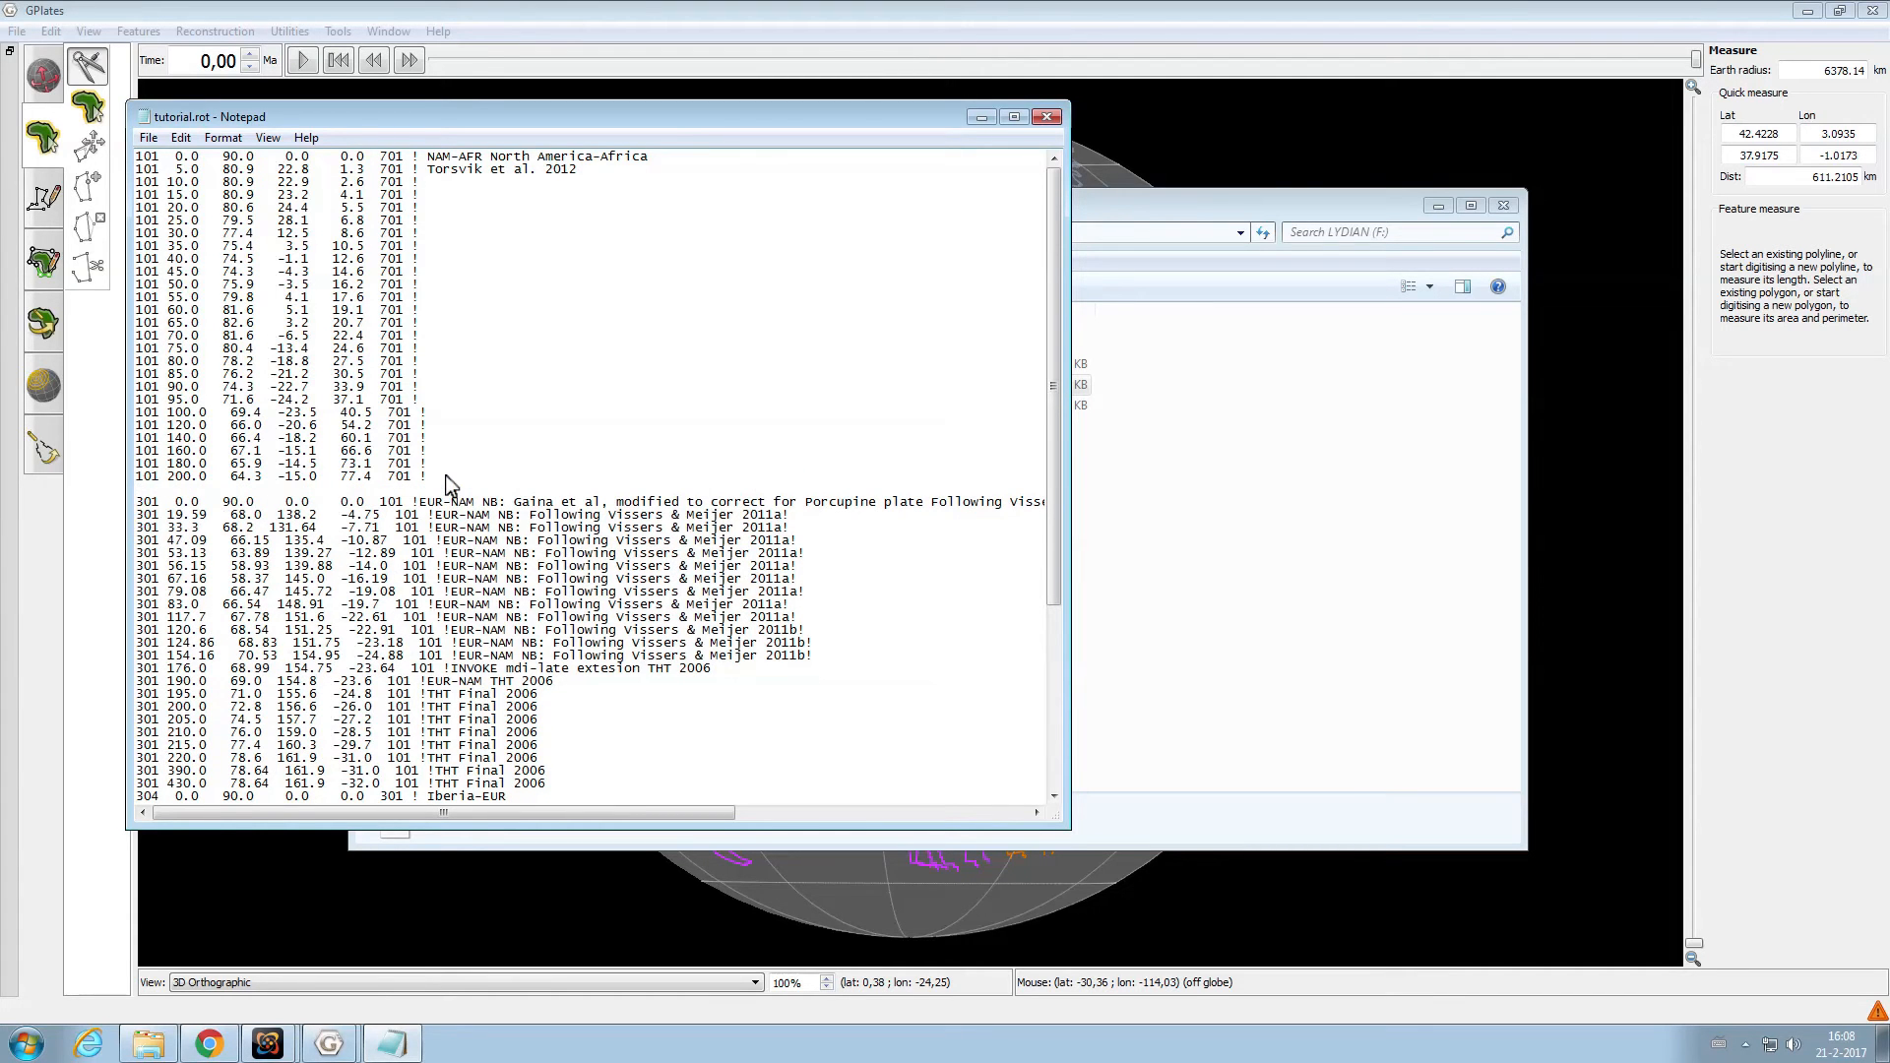
{"action": "type", "text": "201 0 0 0 0 701"}
{"action": "key", "text": "Return"}
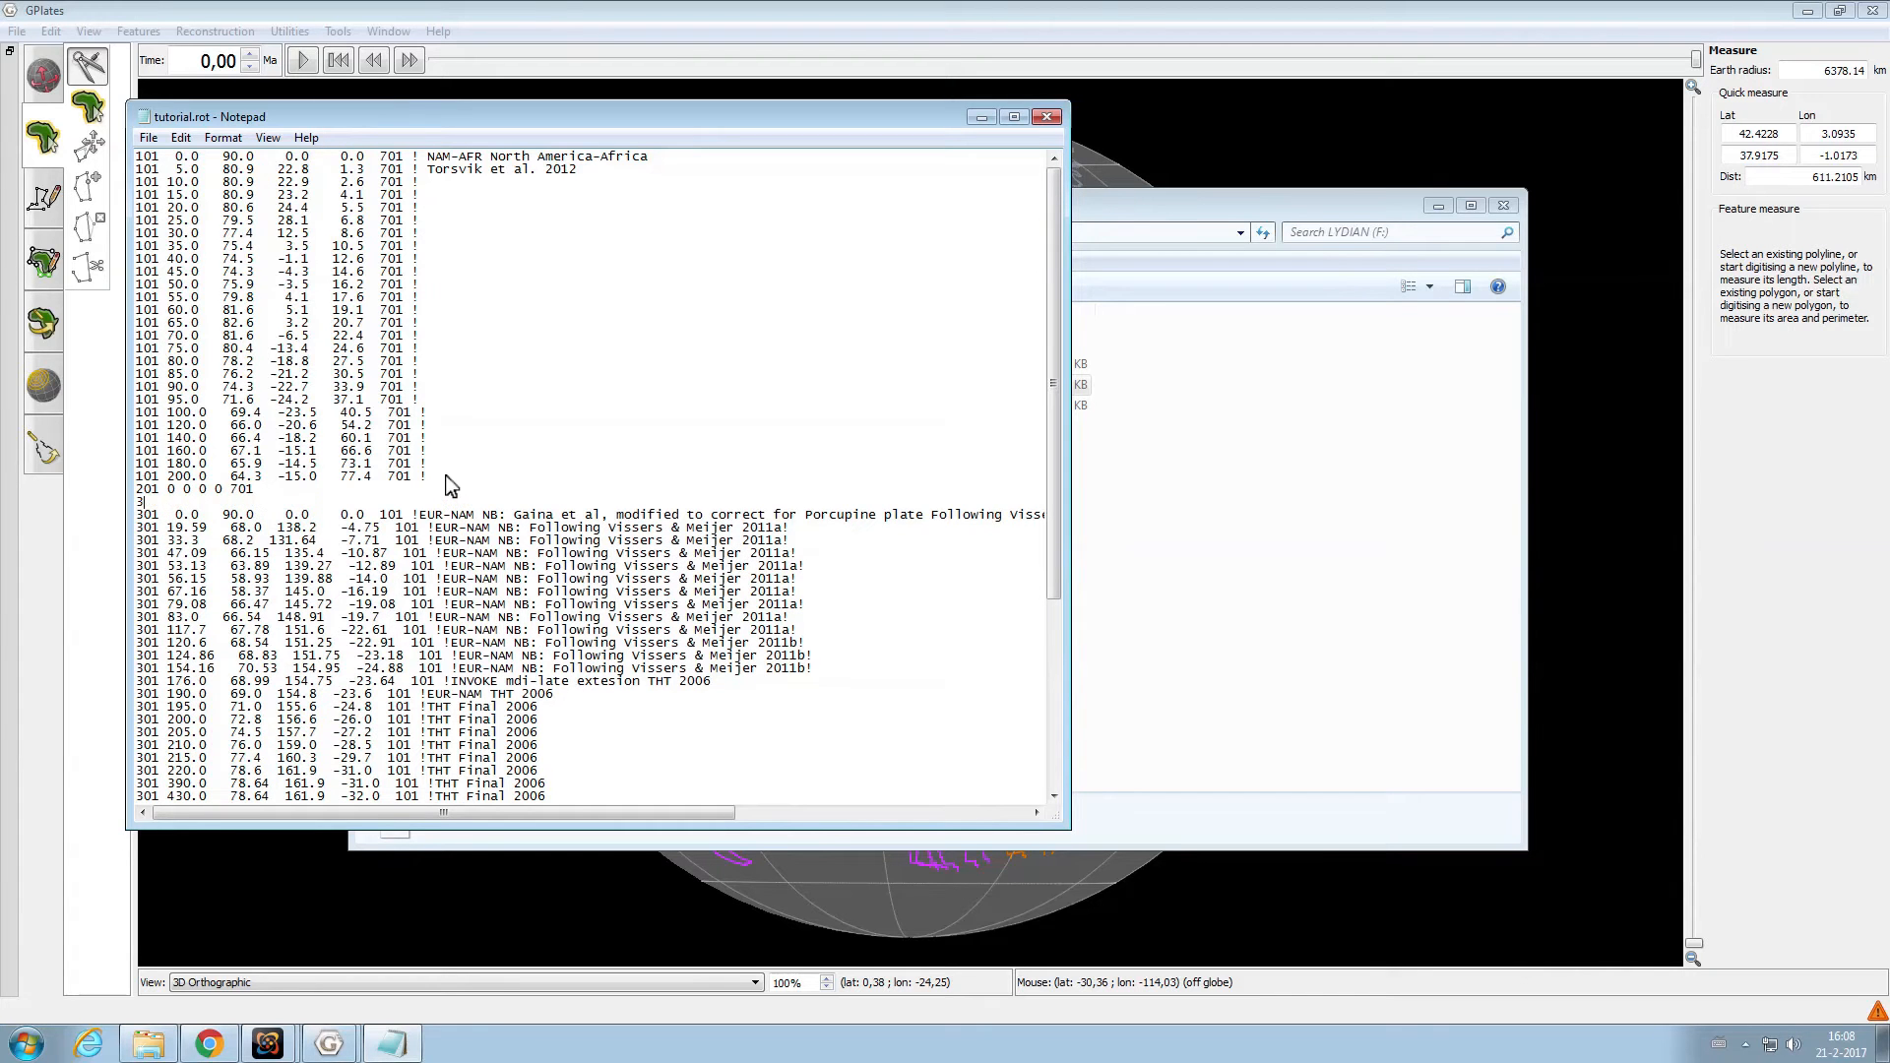
{"action": "type", "text": "3"}
{"action": "key", "text": "BackSpace"}
{"action": "type", "text": "201 300 0 0 0 701"}
{"action": "left_click", "coordinate": [148, 138]}
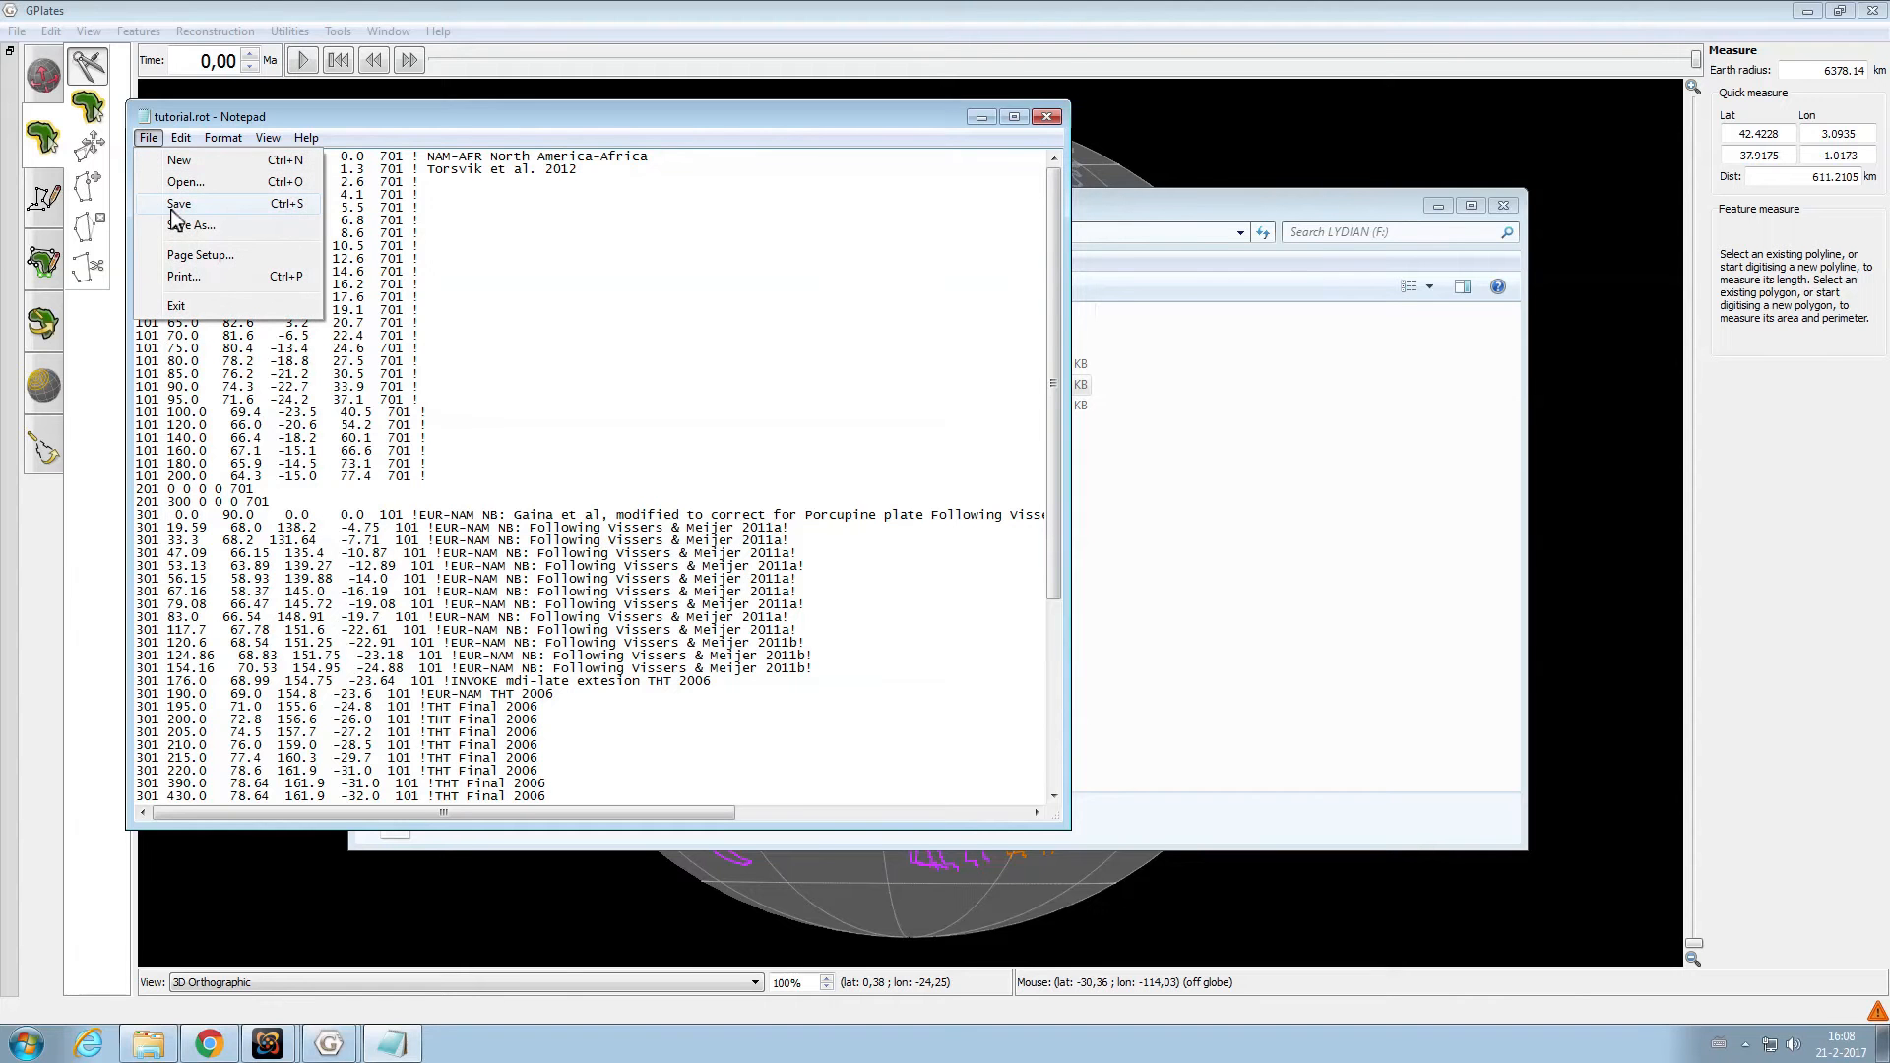
{"action": "left_click", "coordinate": [179, 206]}
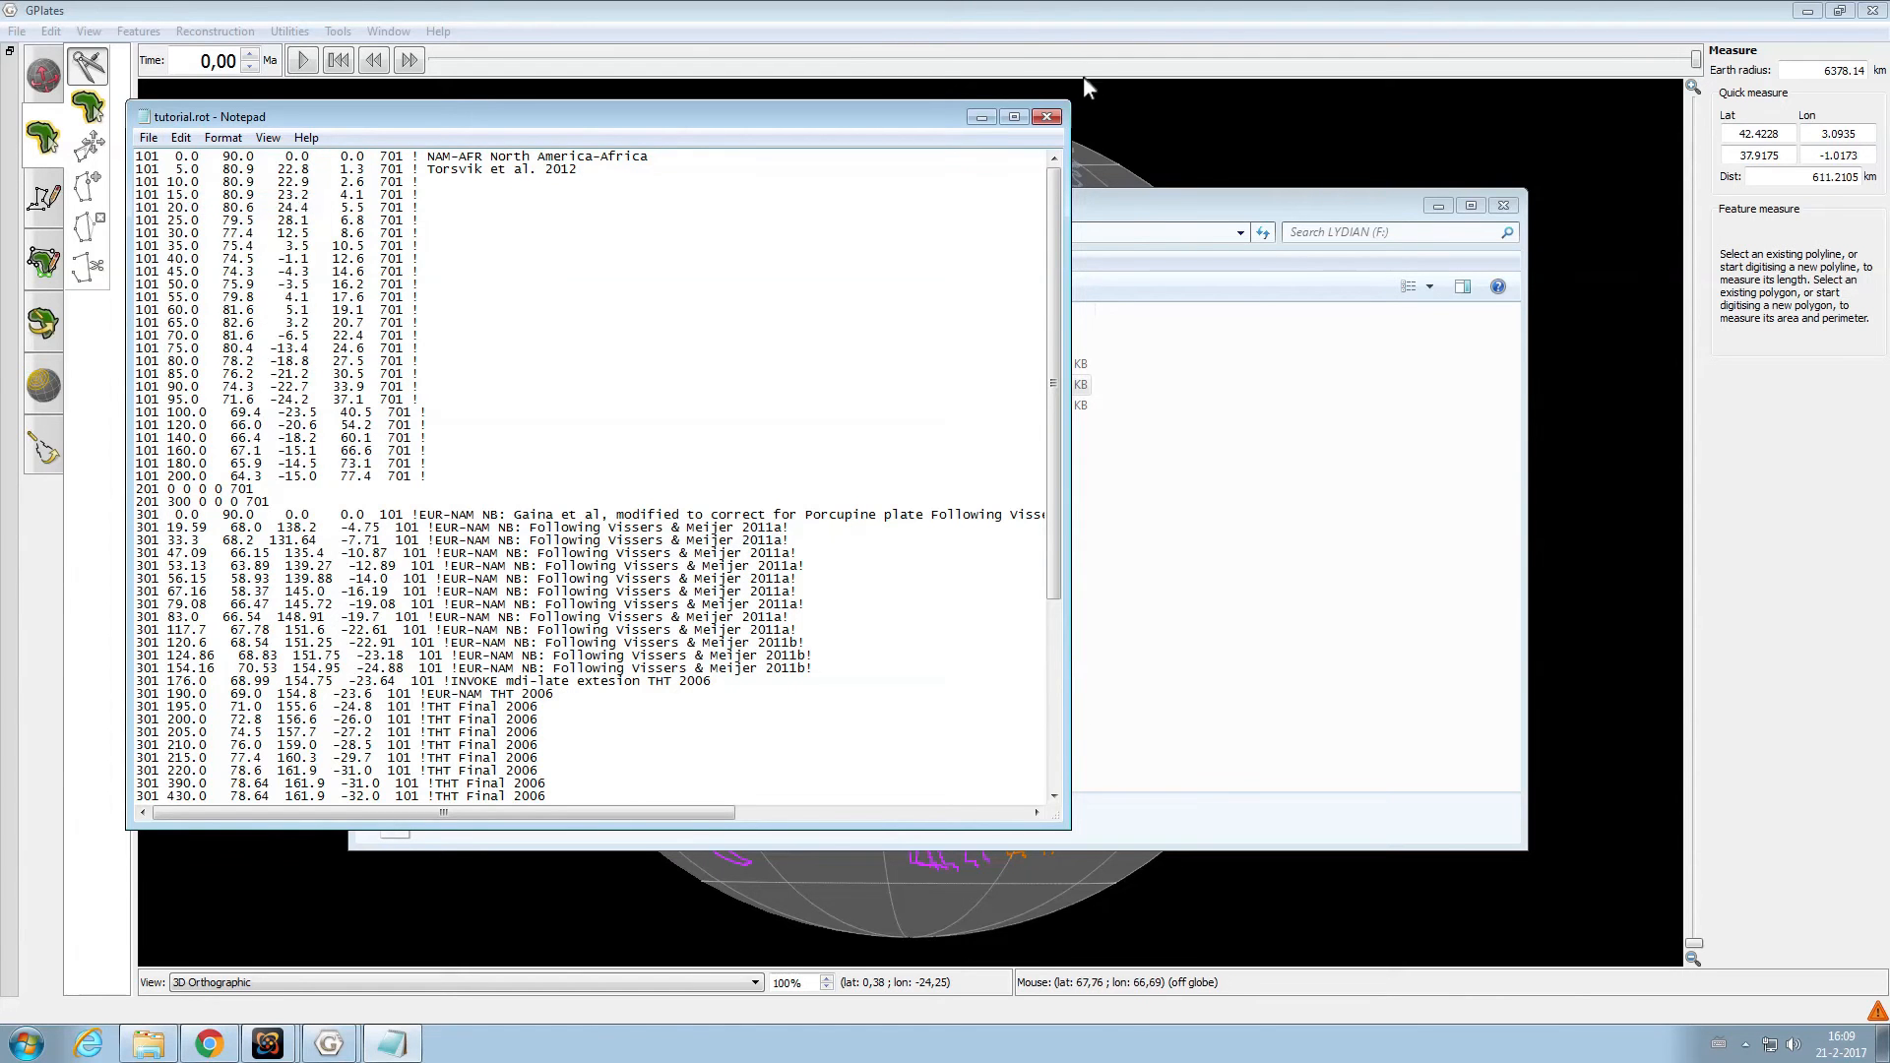
{"action": "left_click", "coordinate": [1048, 118]}
Switch back to GPlates and reload tutorial.rot in the enlarged feature collection manager, then close the manager
{"action": "left_click", "coordinate": [1088, 163]}
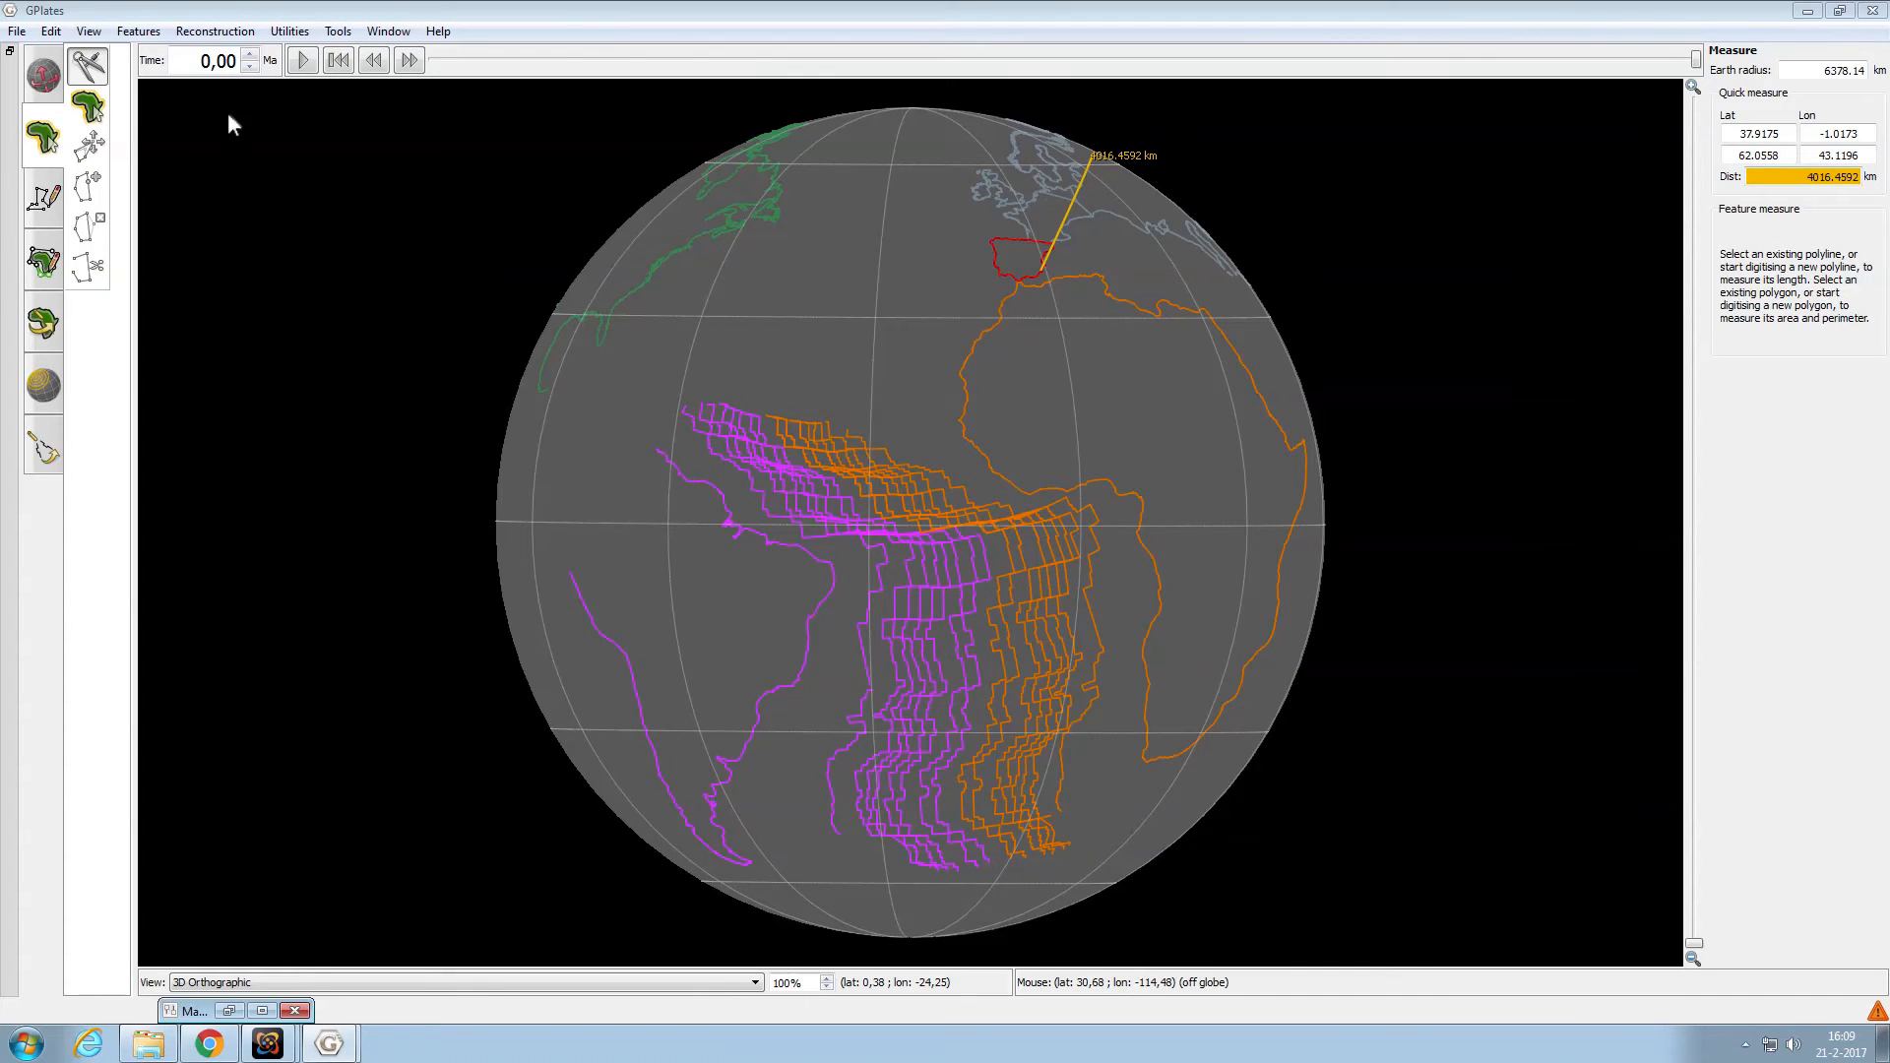
{"action": "left_click", "coordinate": [228, 1010]}
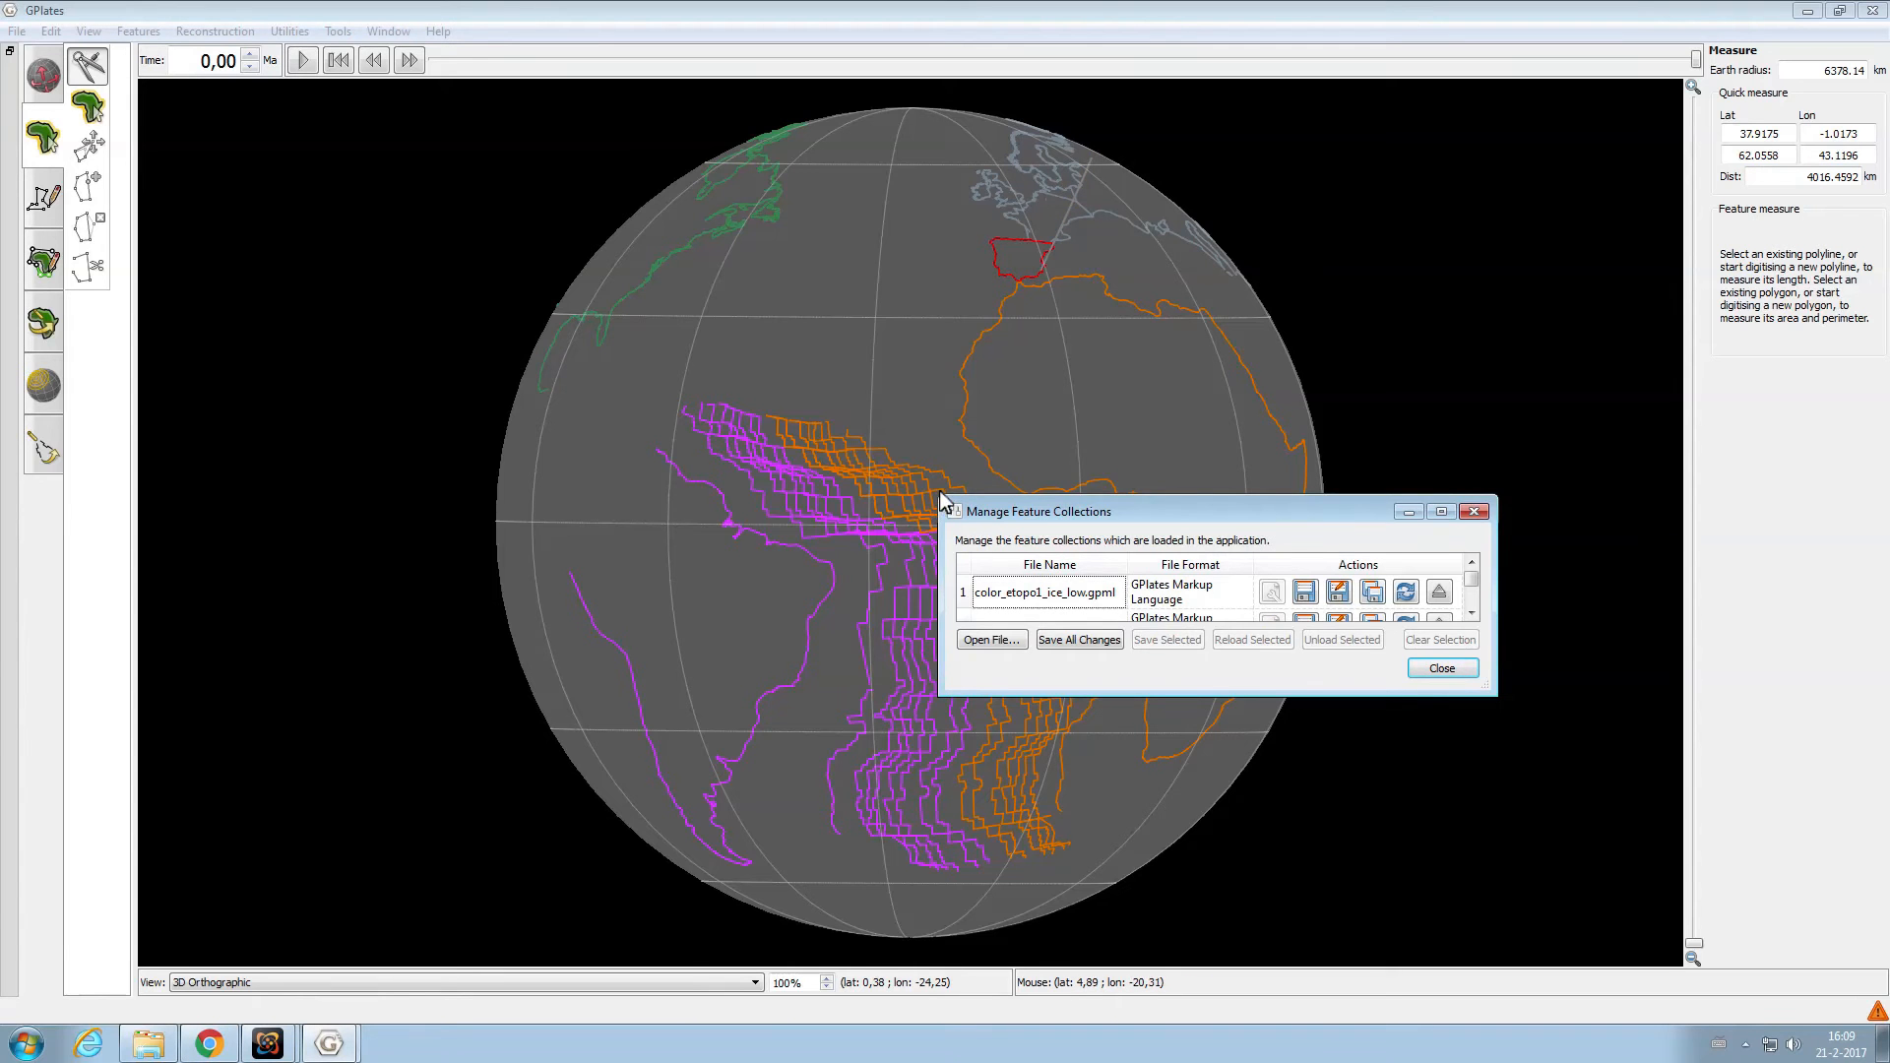
{"action": "left_click_drag", "start_coordinate": [941, 496], "coordinate": [560, 306]}
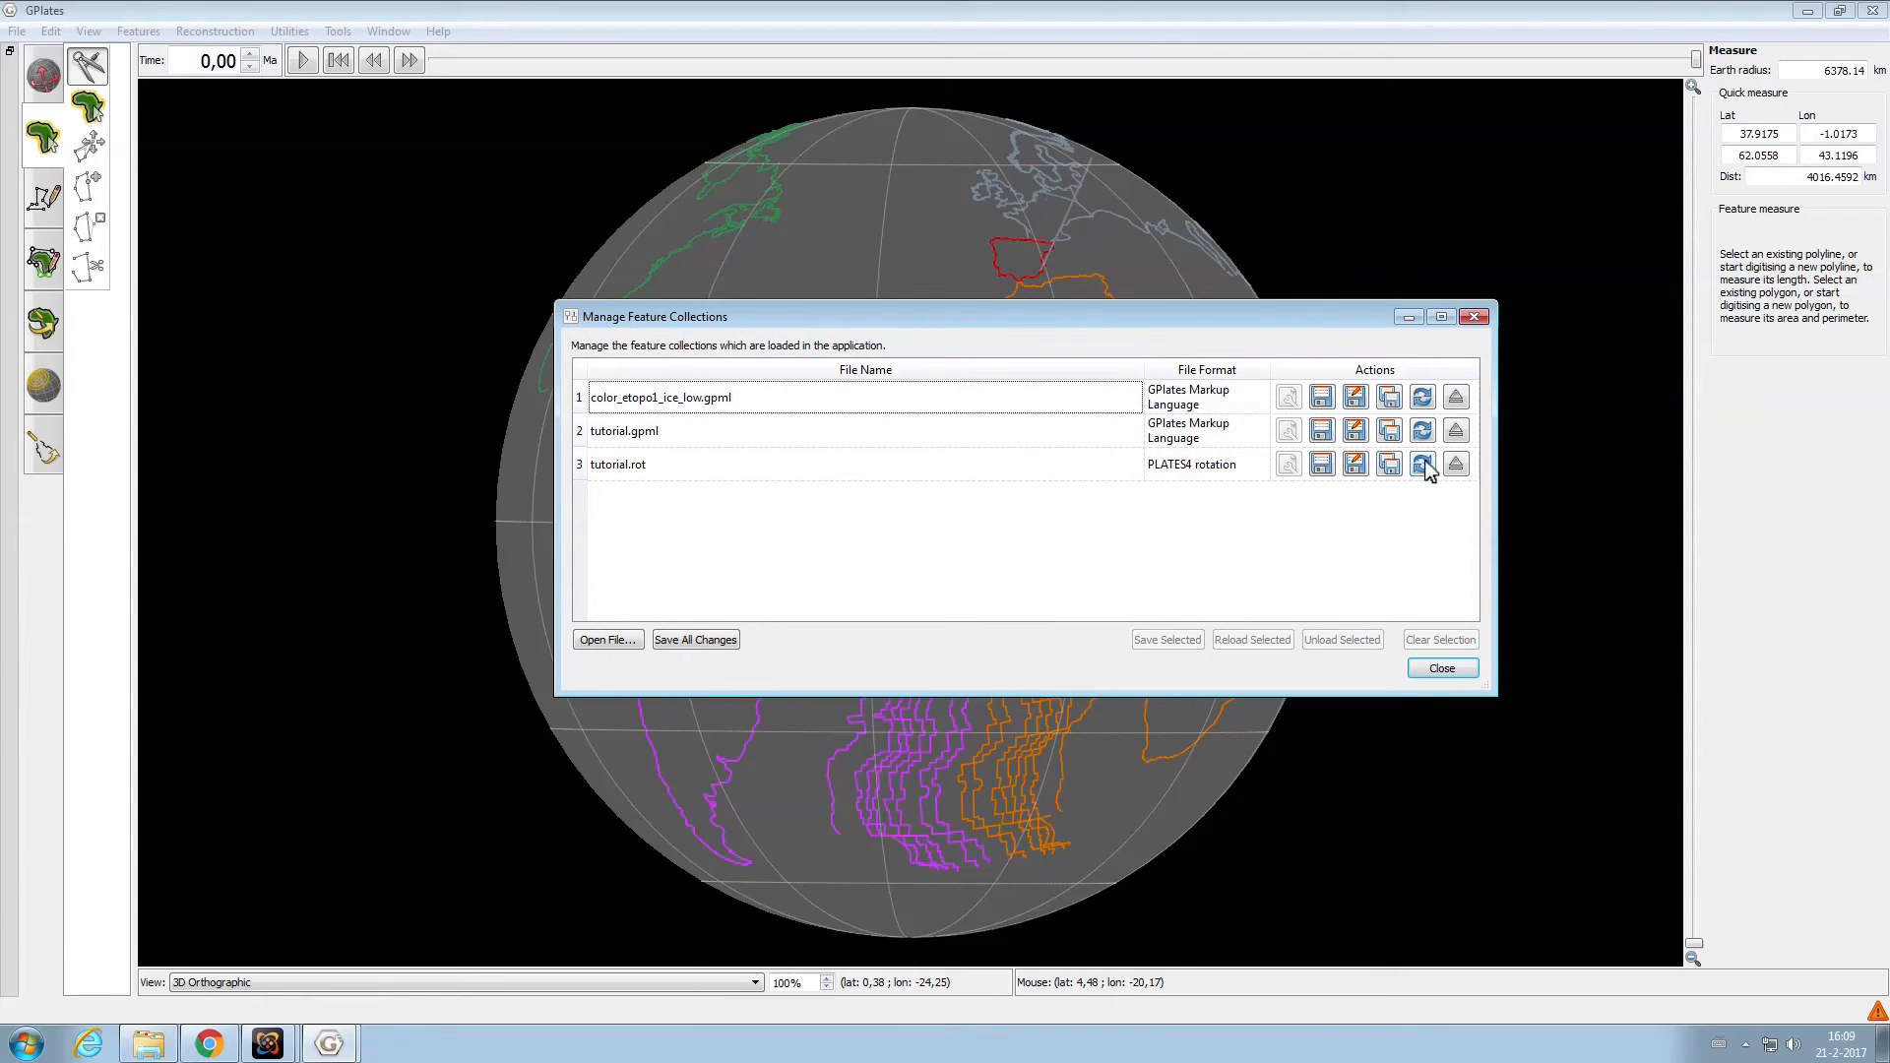
{"action": "left_click", "coordinate": [1474, 318]}
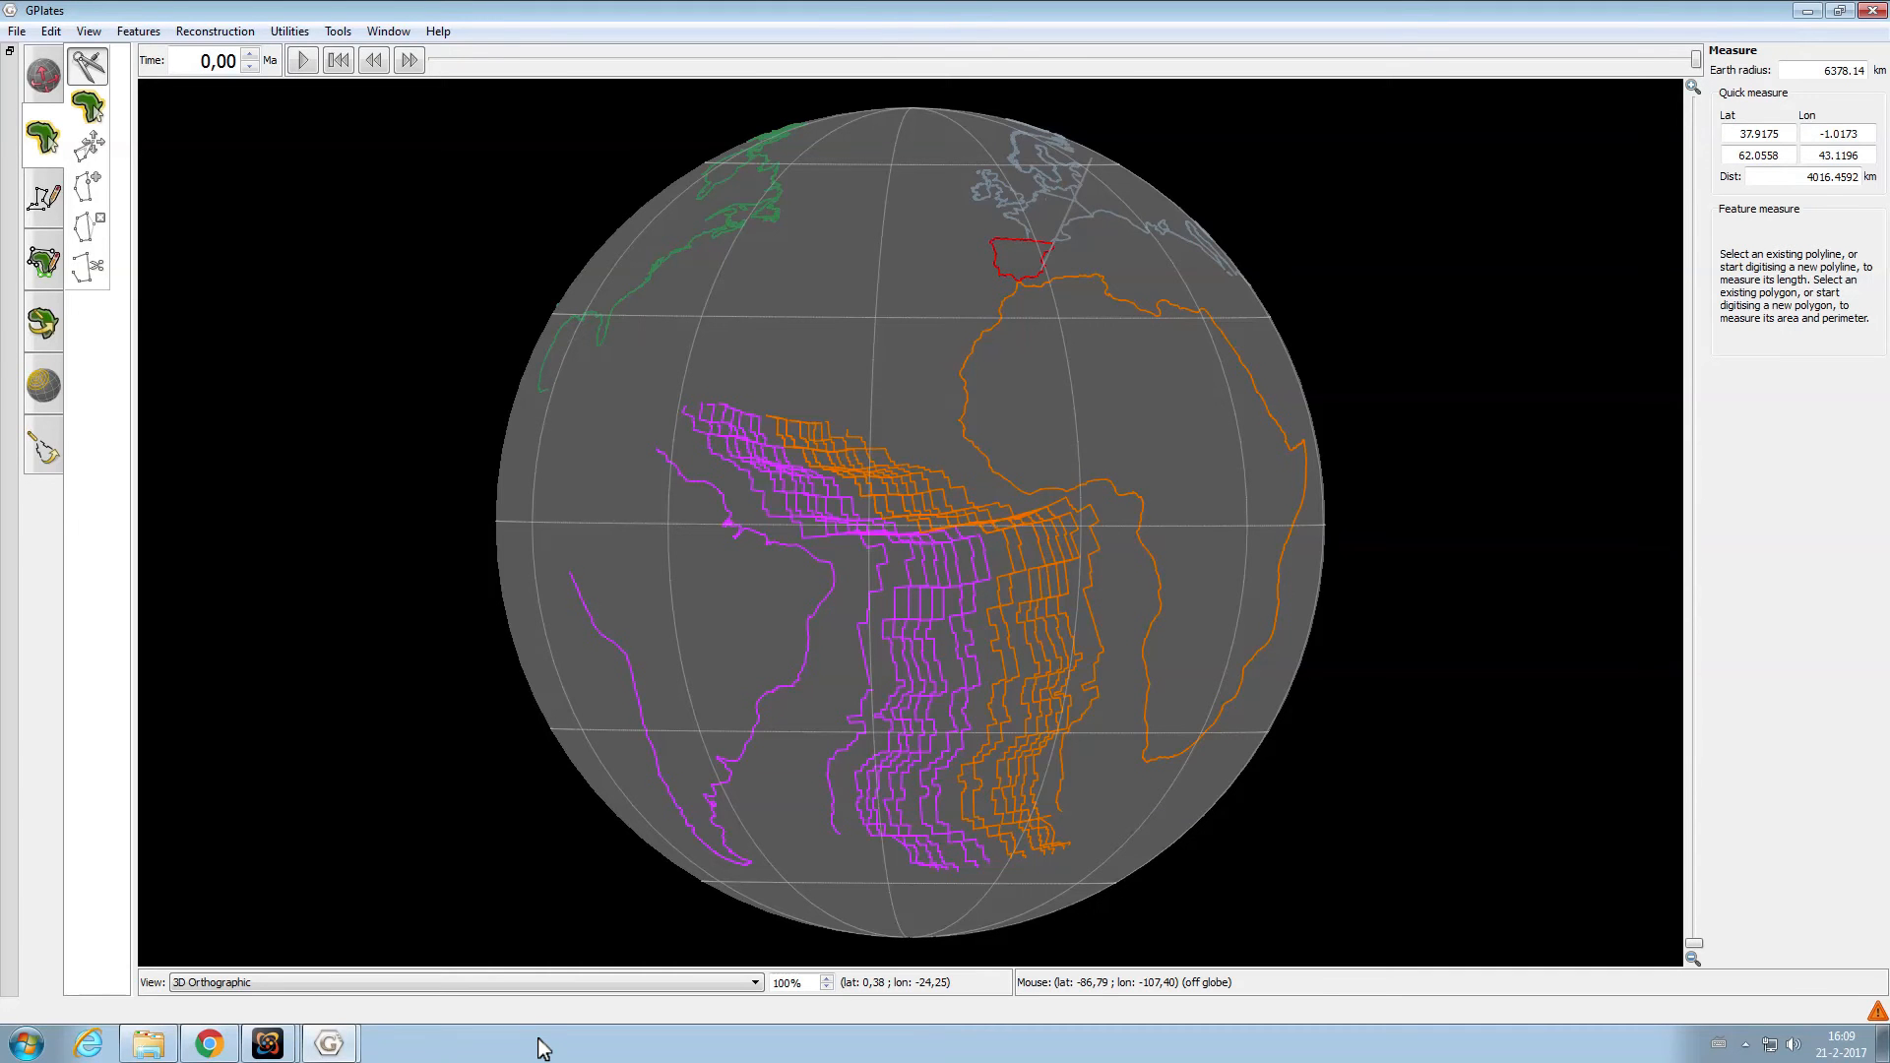
Query the innermost isochrons on both sides of the South Atlantic ridge, leaving the plate 201 isochron selected
{"action": "scroll", "coordinate": [1007, 597], "scroll_direction": "up", "scroll_amount": 5}
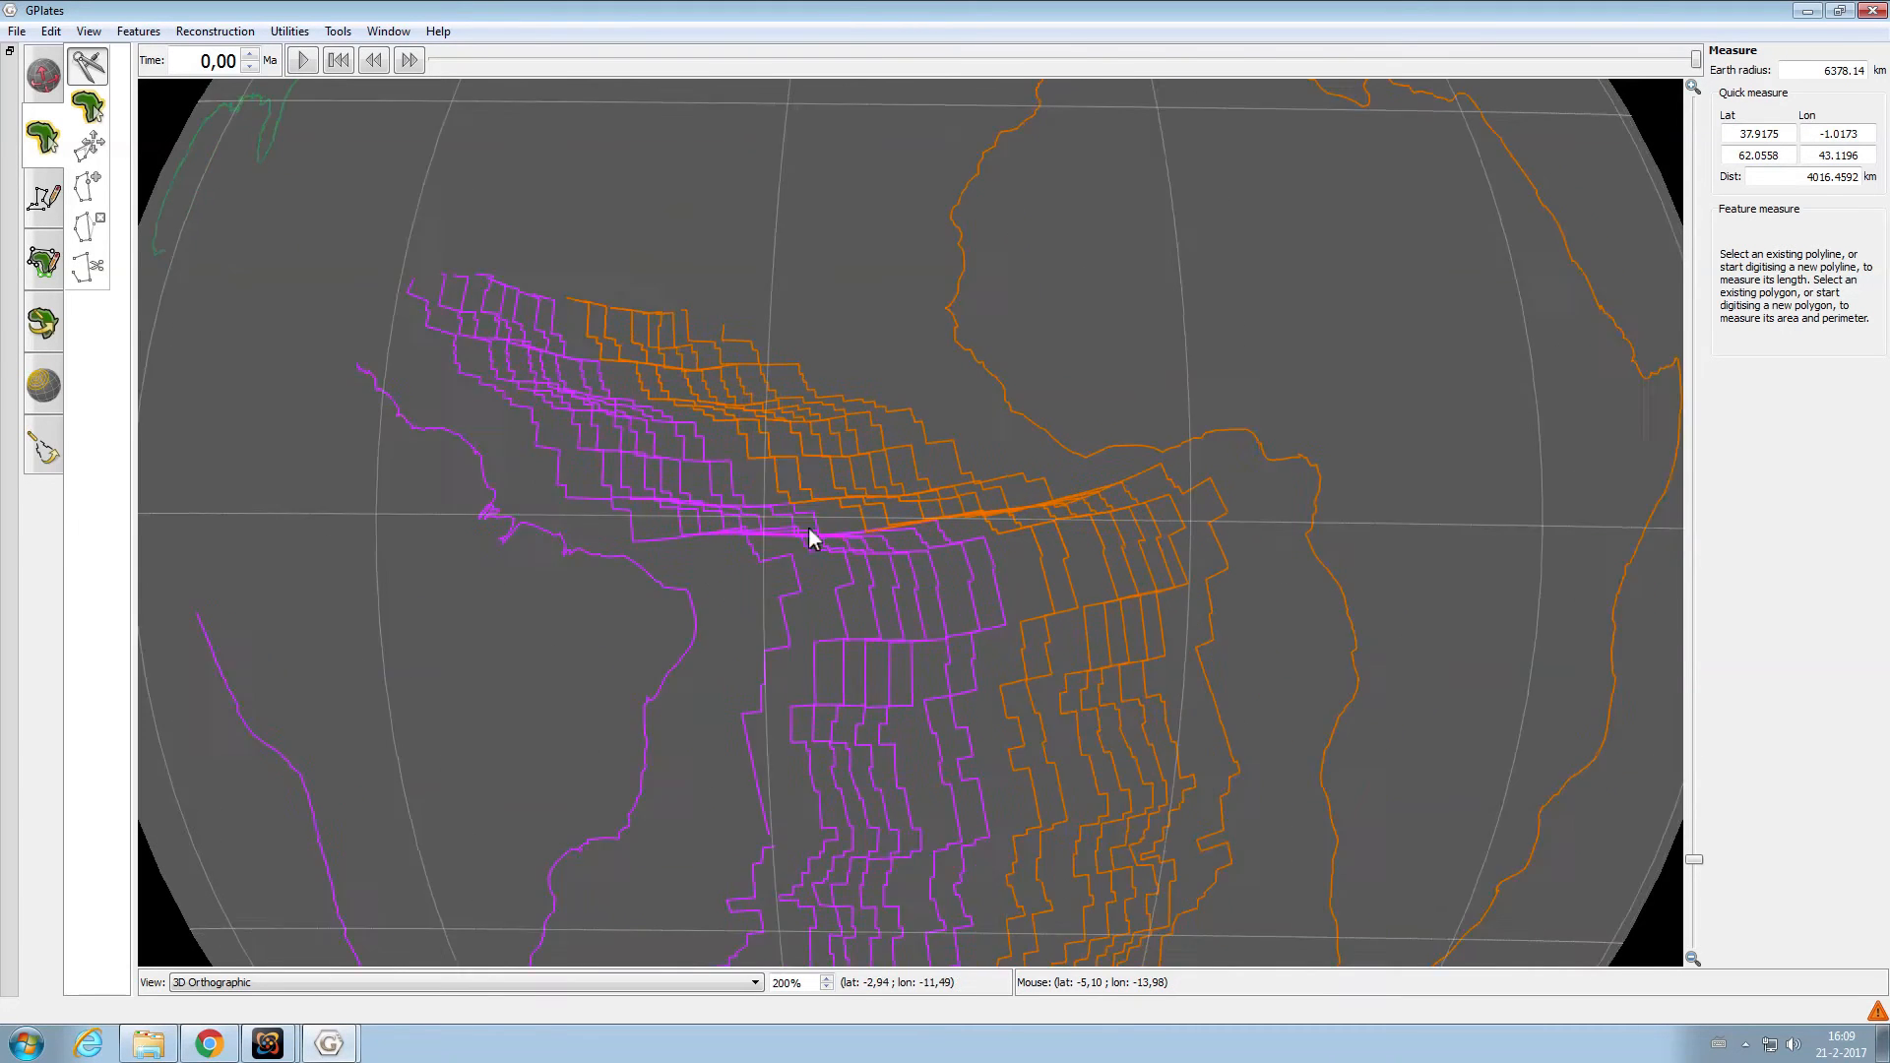
{"action": "left_click_drag", "start_coordinate": [906, 563], "coordinate": [739, 516], "text": "ctrl"}
{"action": "left_click", "coordinate": [88, 106]}
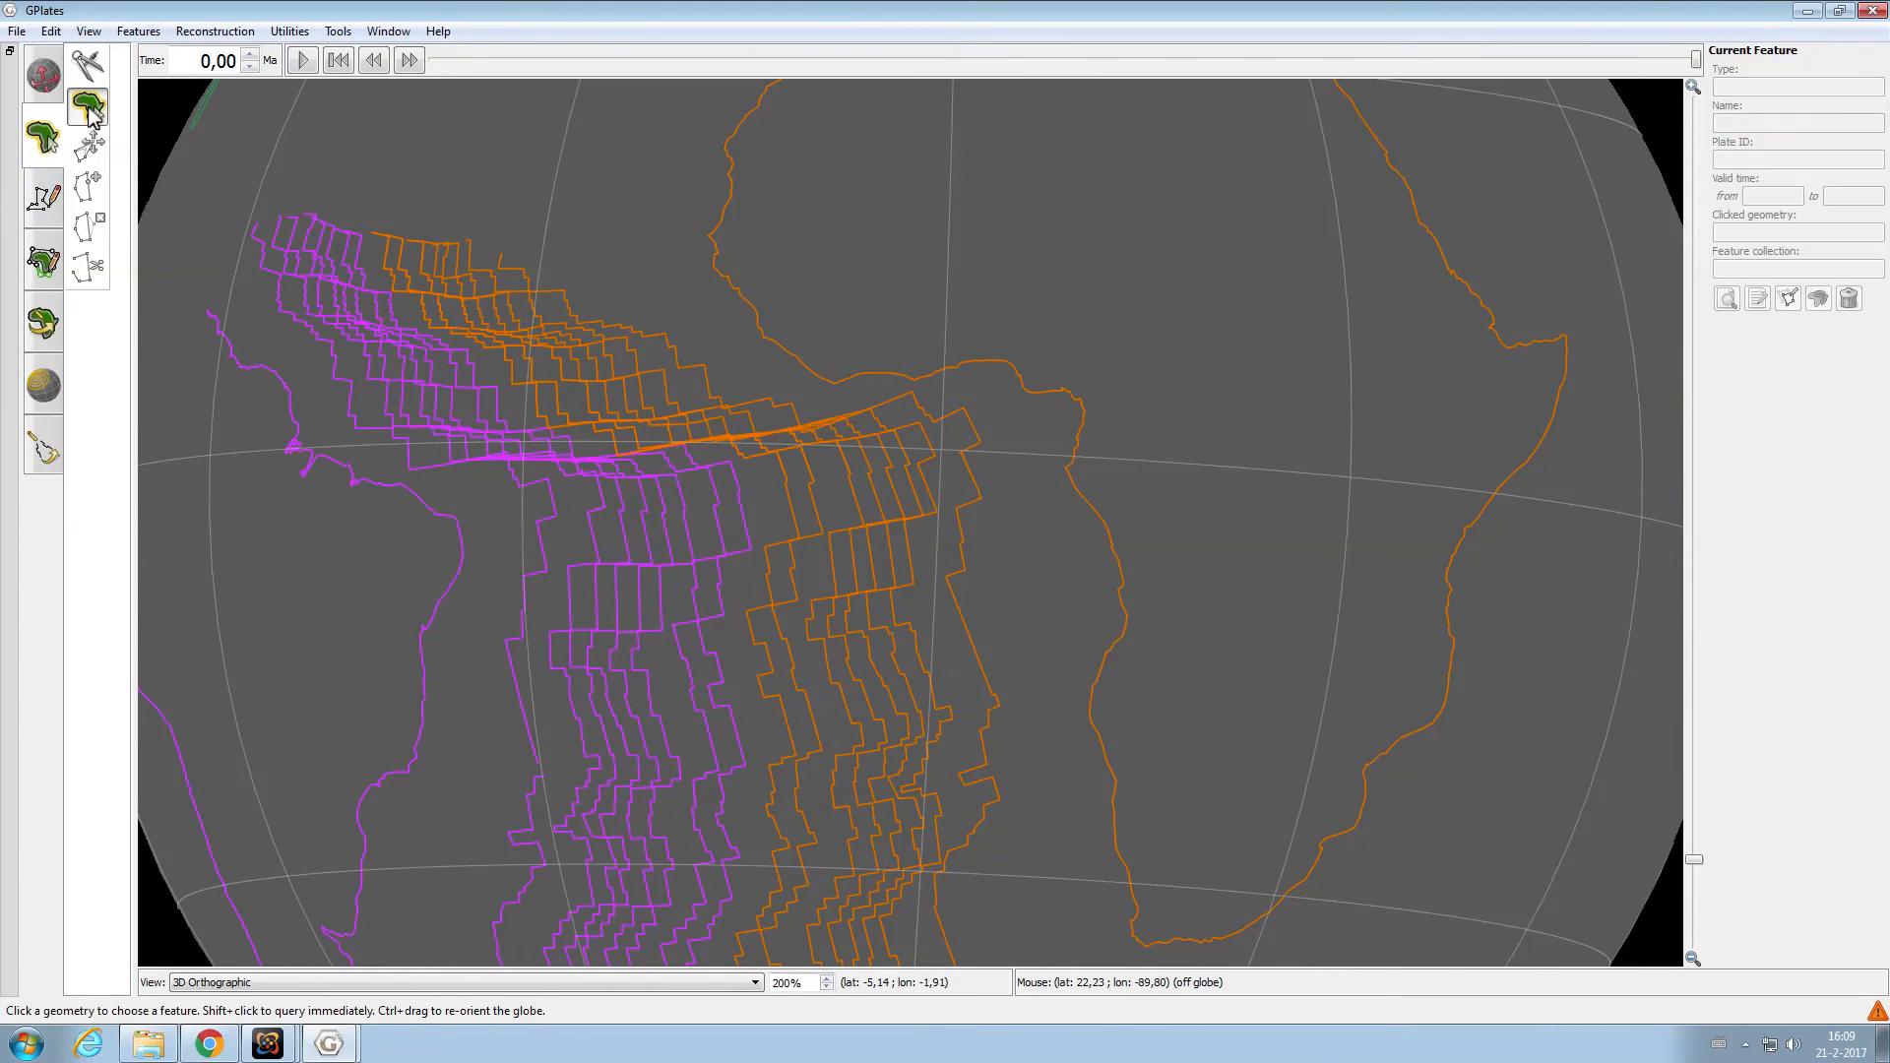
{"action": "left_click", "coordinate": [737, 498]}
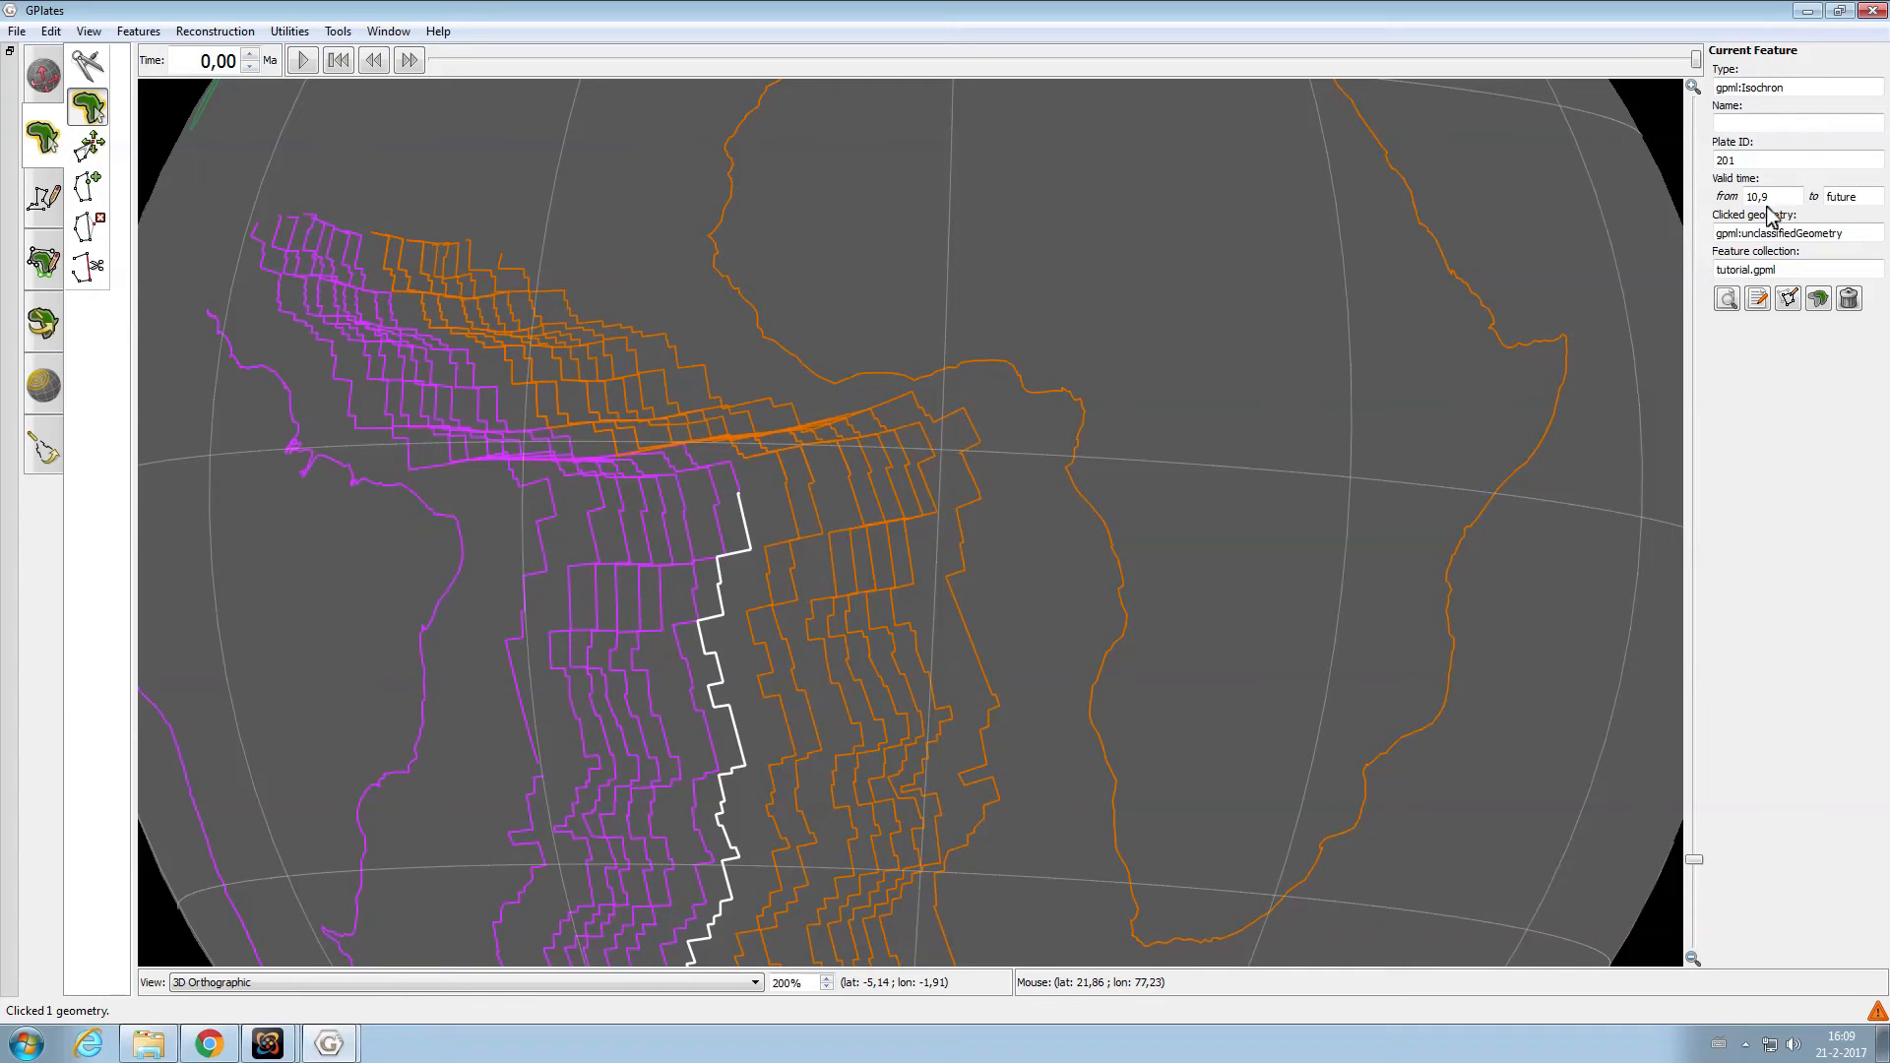
{"action": "left_click", "coordinate": [789, 502]}
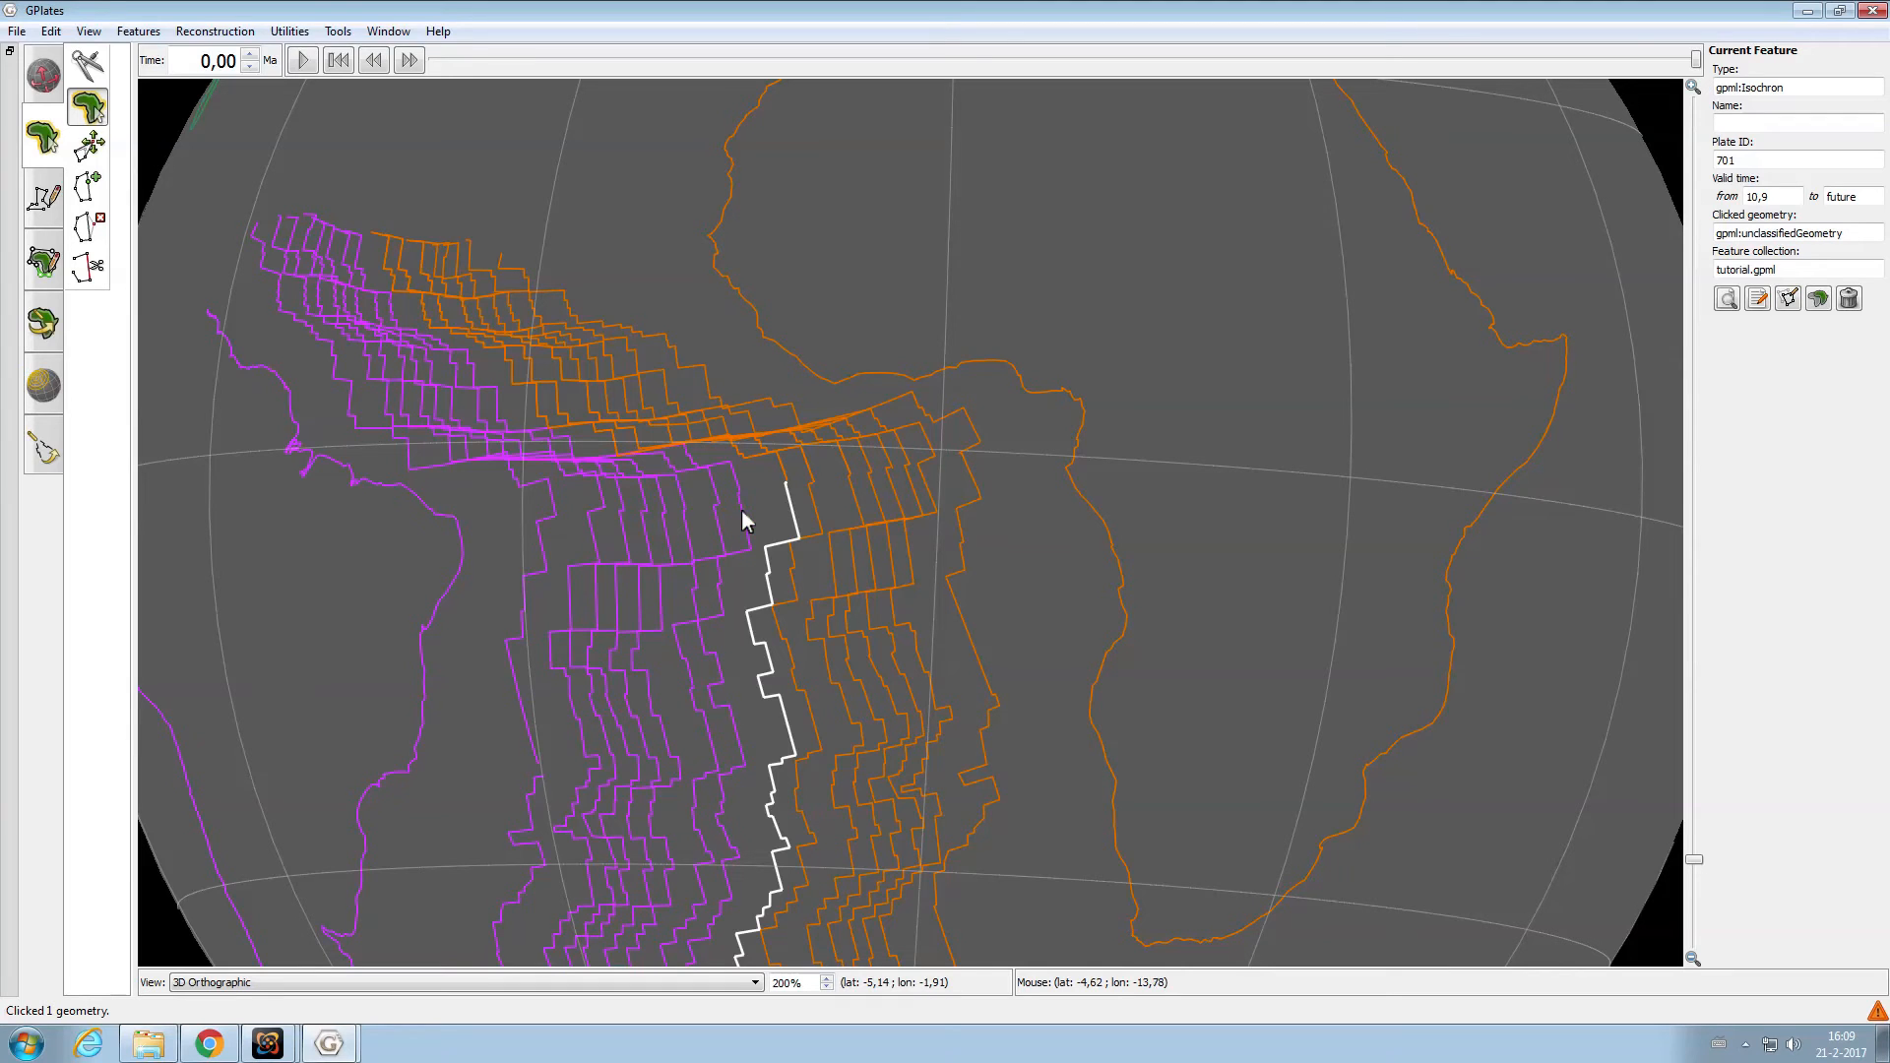
{"action": "left_click", "coordinate": [742, 508]}
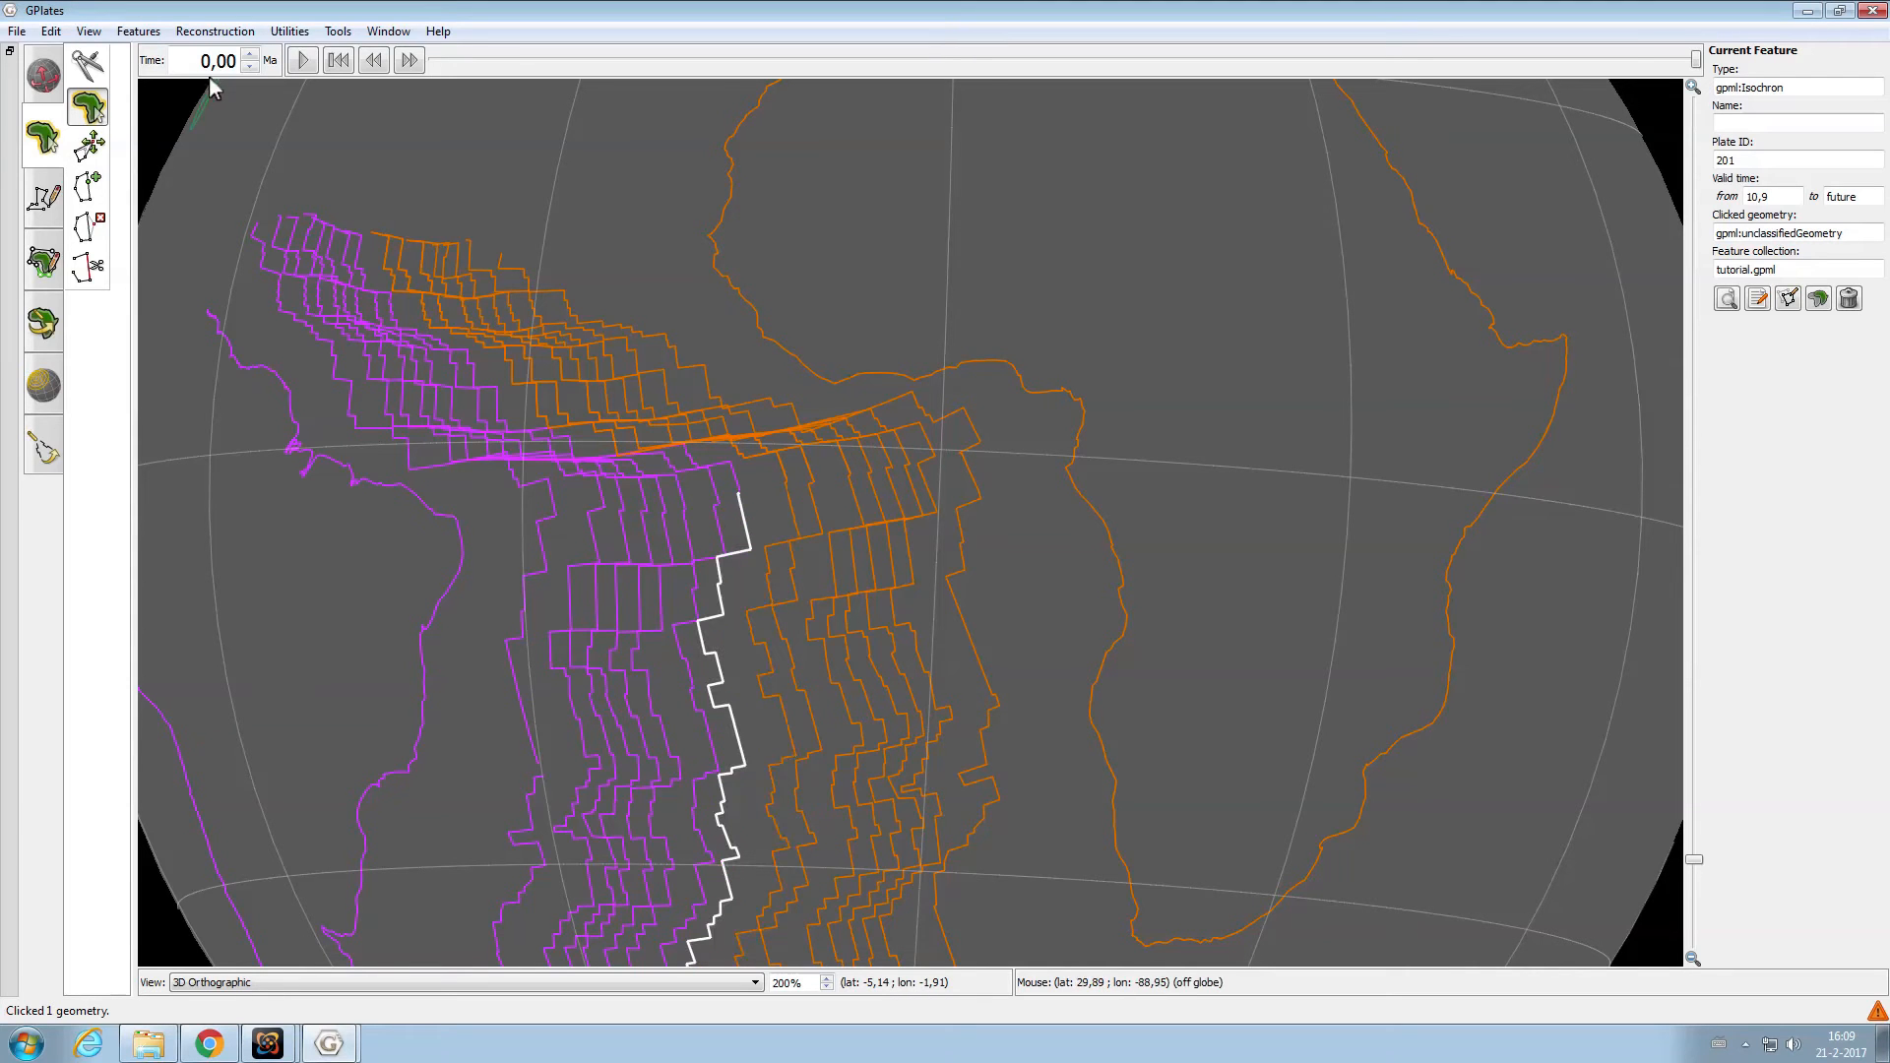
Set the reconstruction time to 10.9 Ma
{"action": "left_click_drag", "start_coordinate": [201, 62], "coordinate": [295, 66]}
{"action": "type", "text": "10.9"}
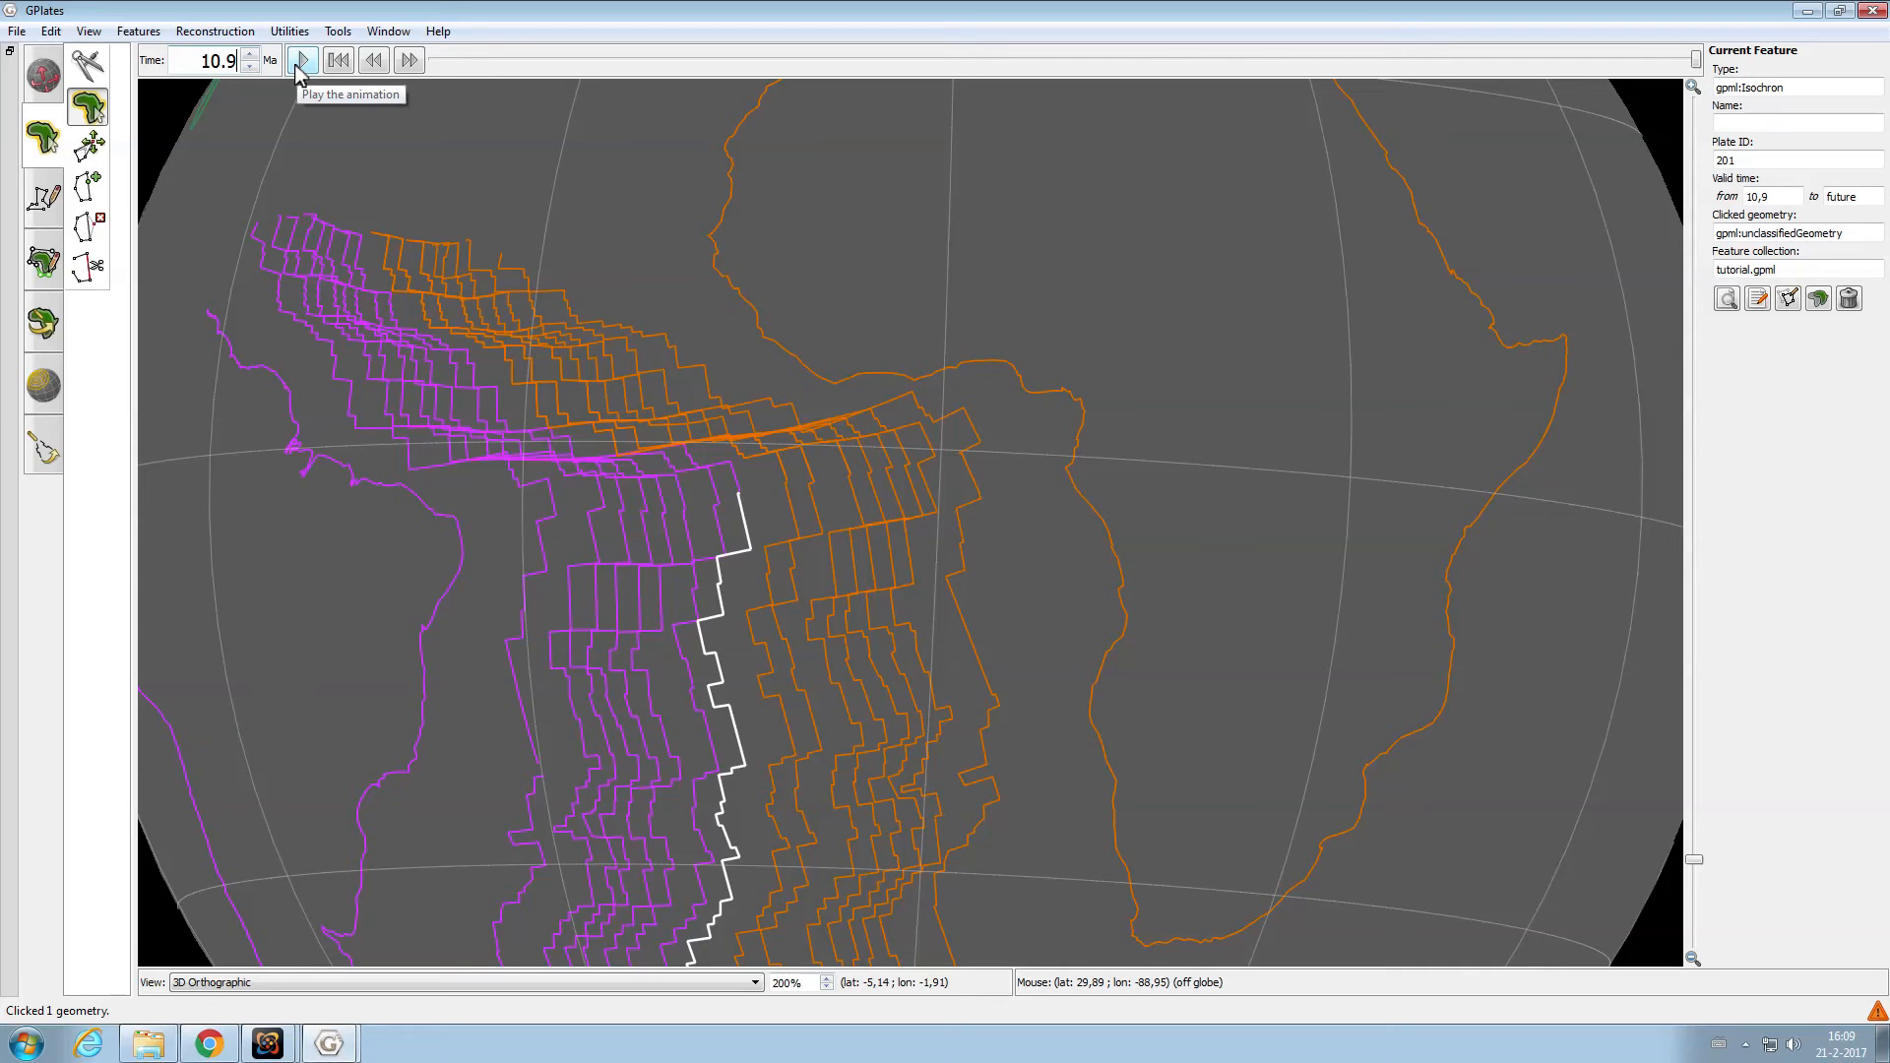
{"action": "key", "text": "Return"}
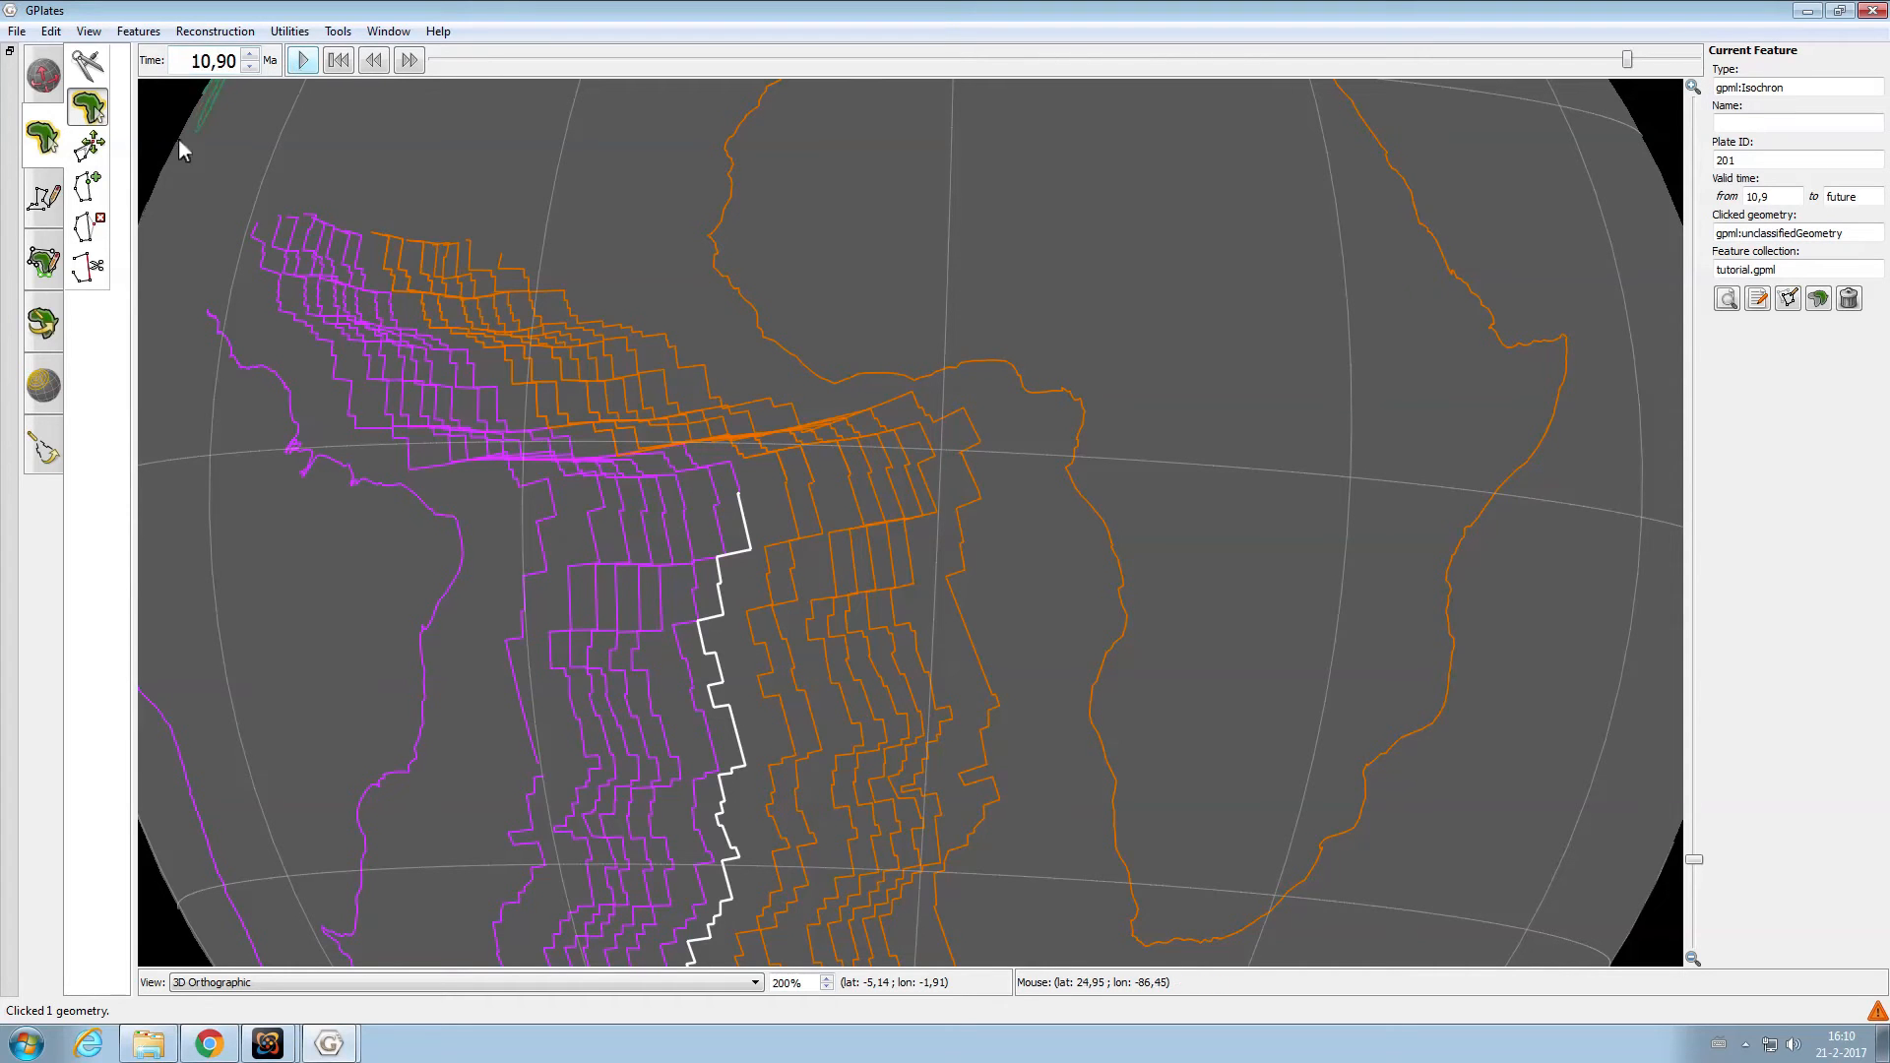
Rotate plate 201 eastward with the reconstruction pole tool by about 3.4° to bring its innermost isochron onto plate 701's matching one
{"action": "left_click", "coordinate": [44, 336]}
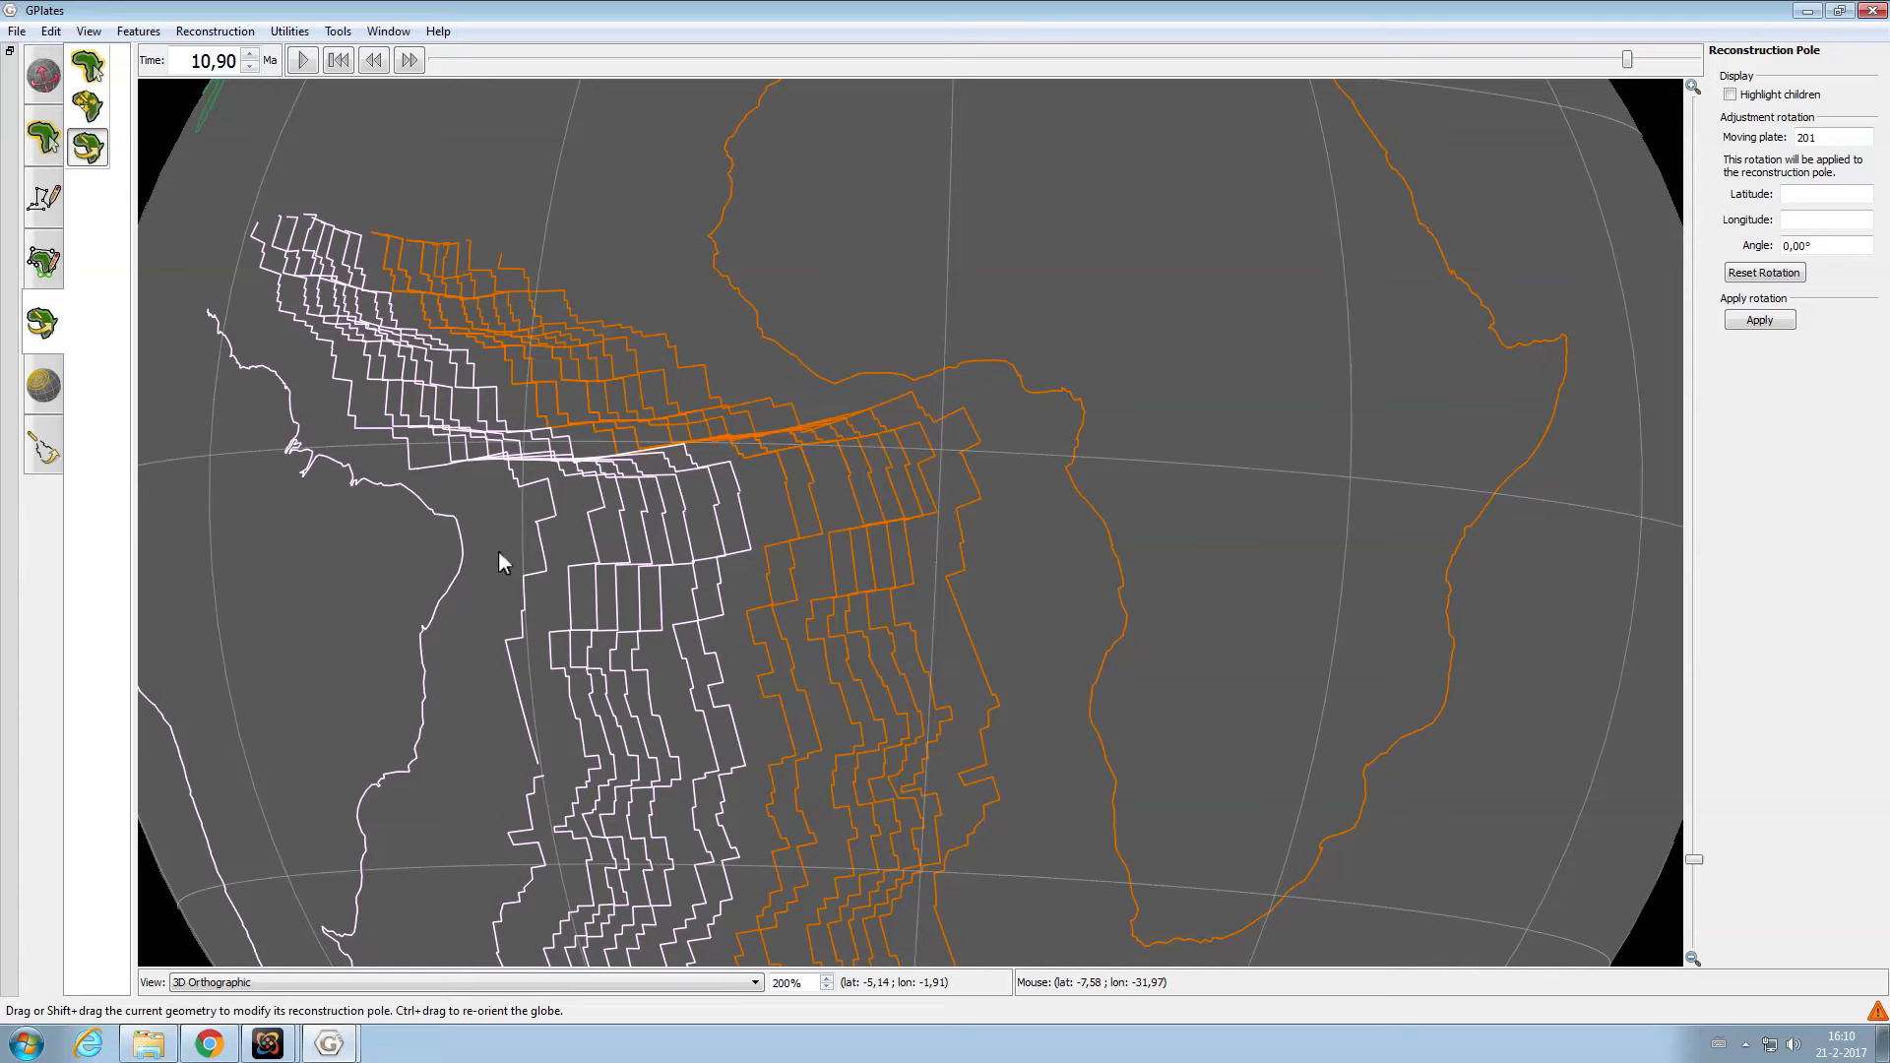
{"action": "left_click_drag", "start_coordinate": [663, 533], "coordinate": [707, 522]}
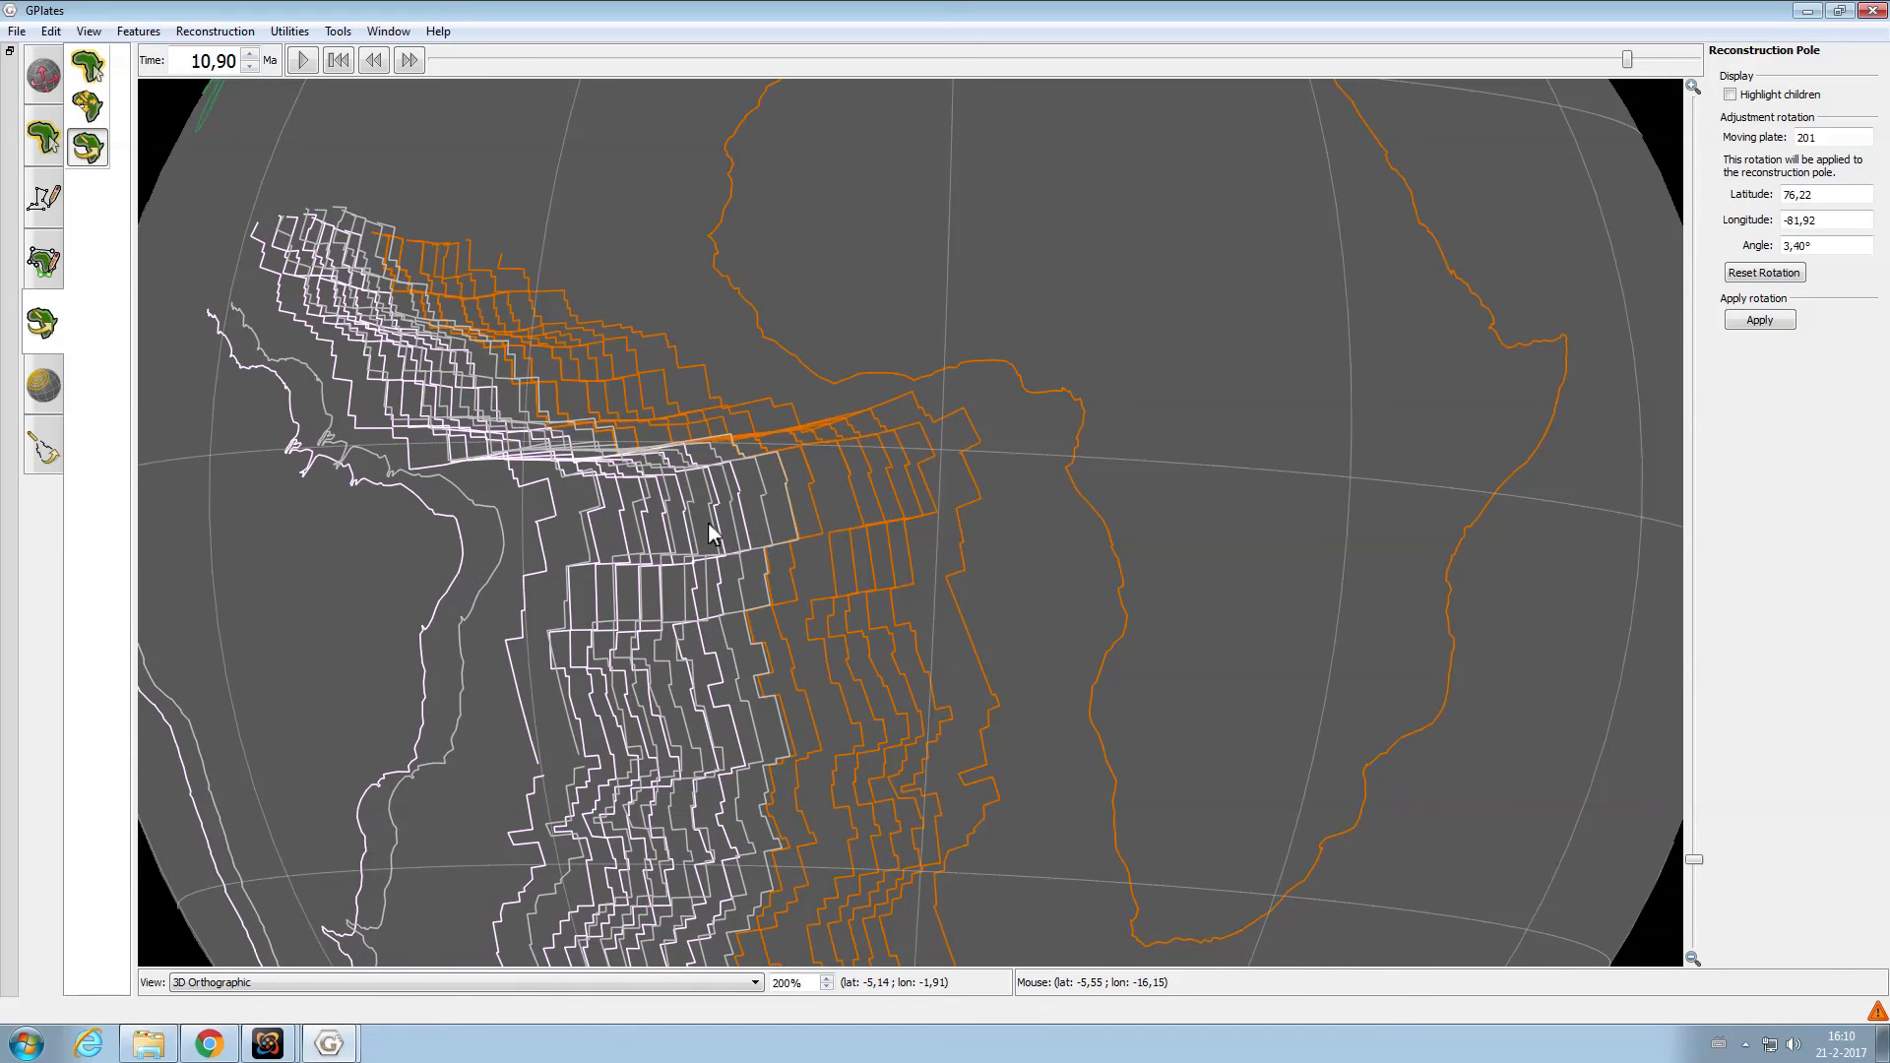
{"action": "left_click_drag", "start_coordinate": [541, 482], "coordinate": [706, 569]}
Fine-tune plate 201's adjustment to about latitude 61.55, longitude -40.46, angle 3.62°, and apply it to the 701–201 pole sequence
{"action": "scroll", "coordinate": [728, 638], "scroll_direction": "down", "scroll_amount": 1}
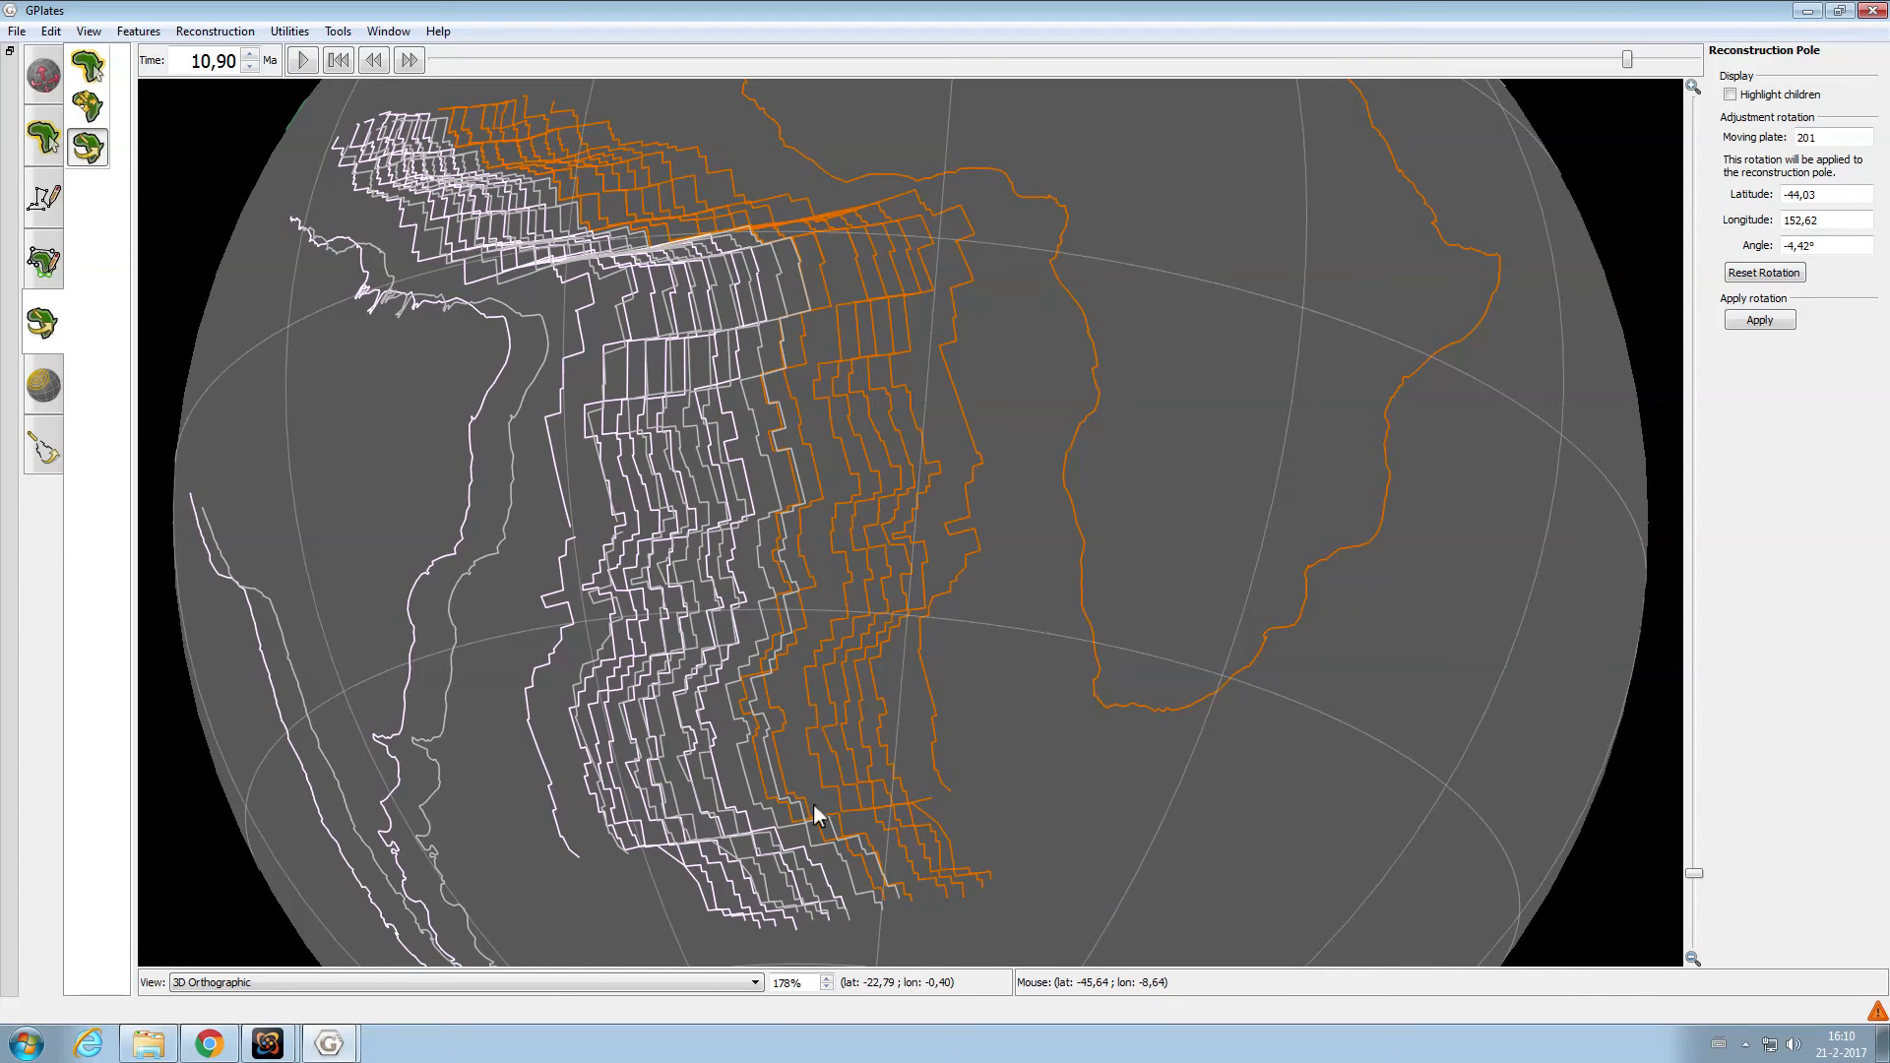
{"action": "left_click_drag", "start_coordinate": [794, 901], "coordinate": [796, 886]}
{"action": "left_click_drag", "start_coordinate": [748, 770], "coordinate": [746, 772]}
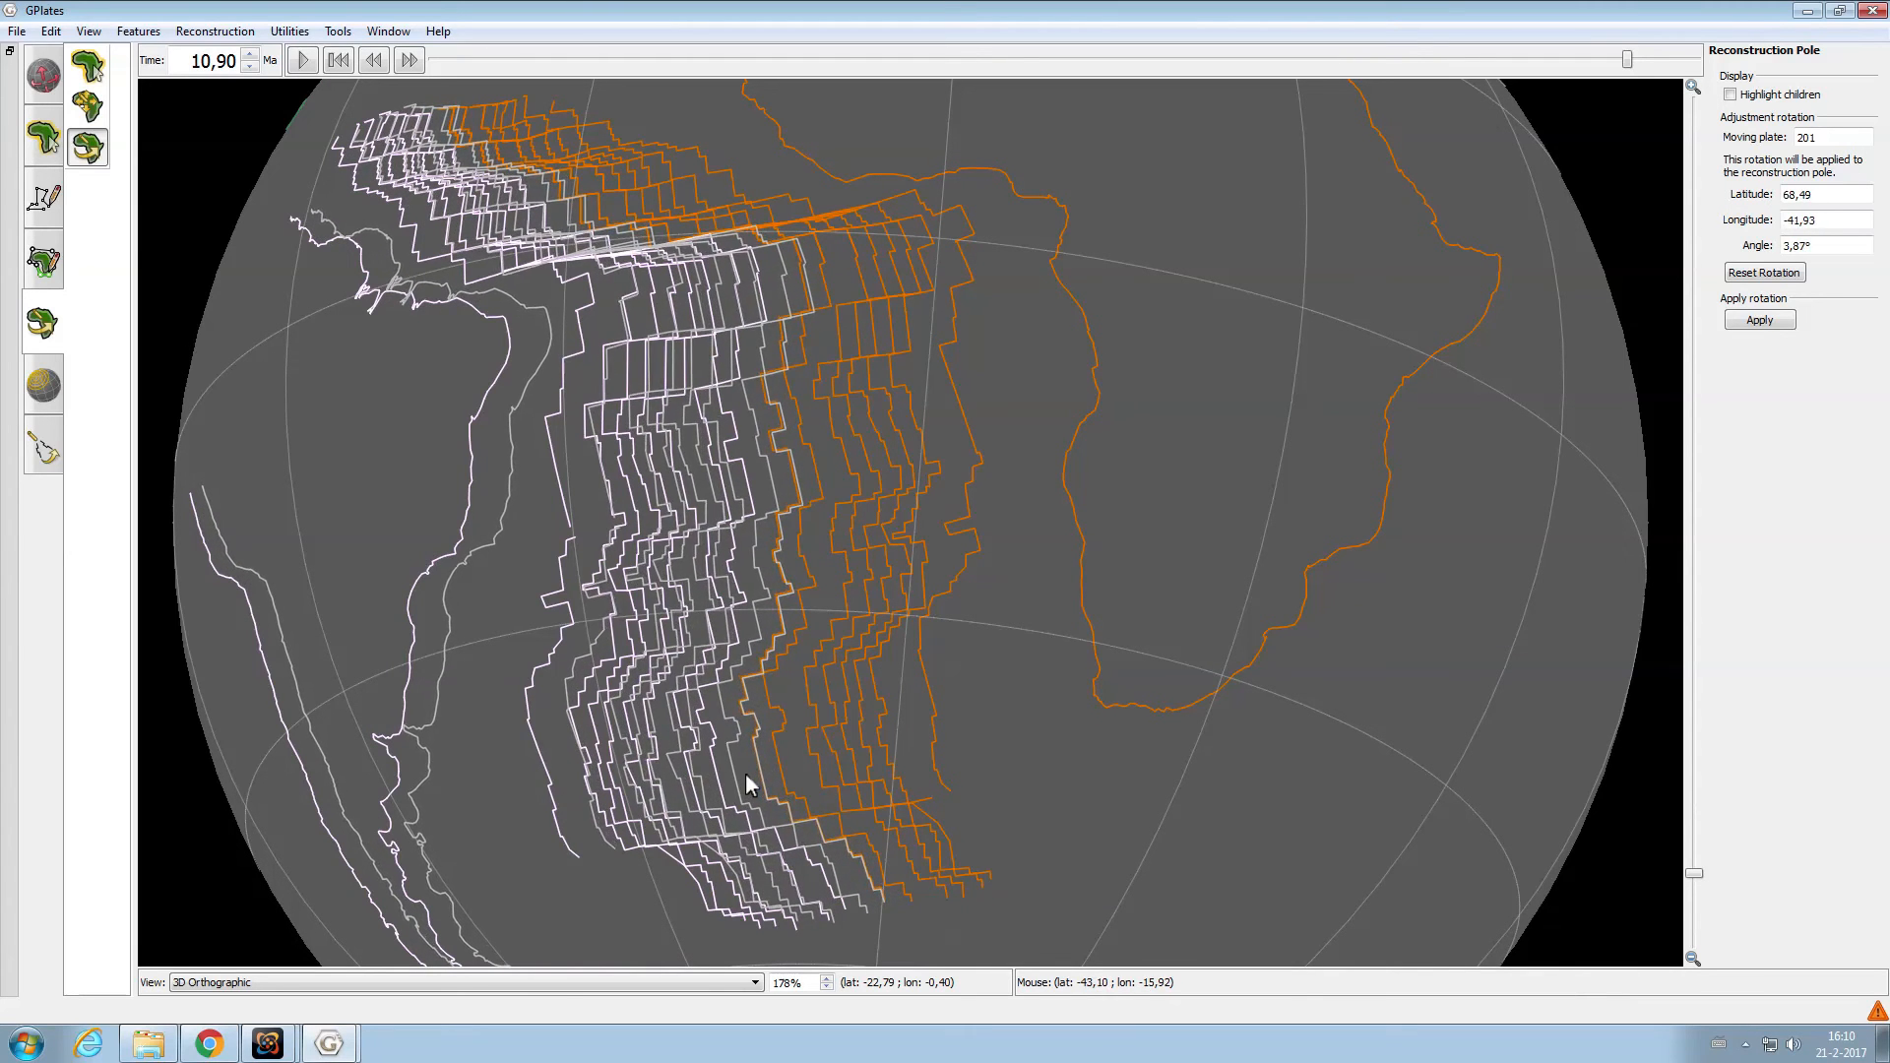
{"action": "left_click_drag", "start_coordinate": [596, 282], "coordinate": [600, 305]}
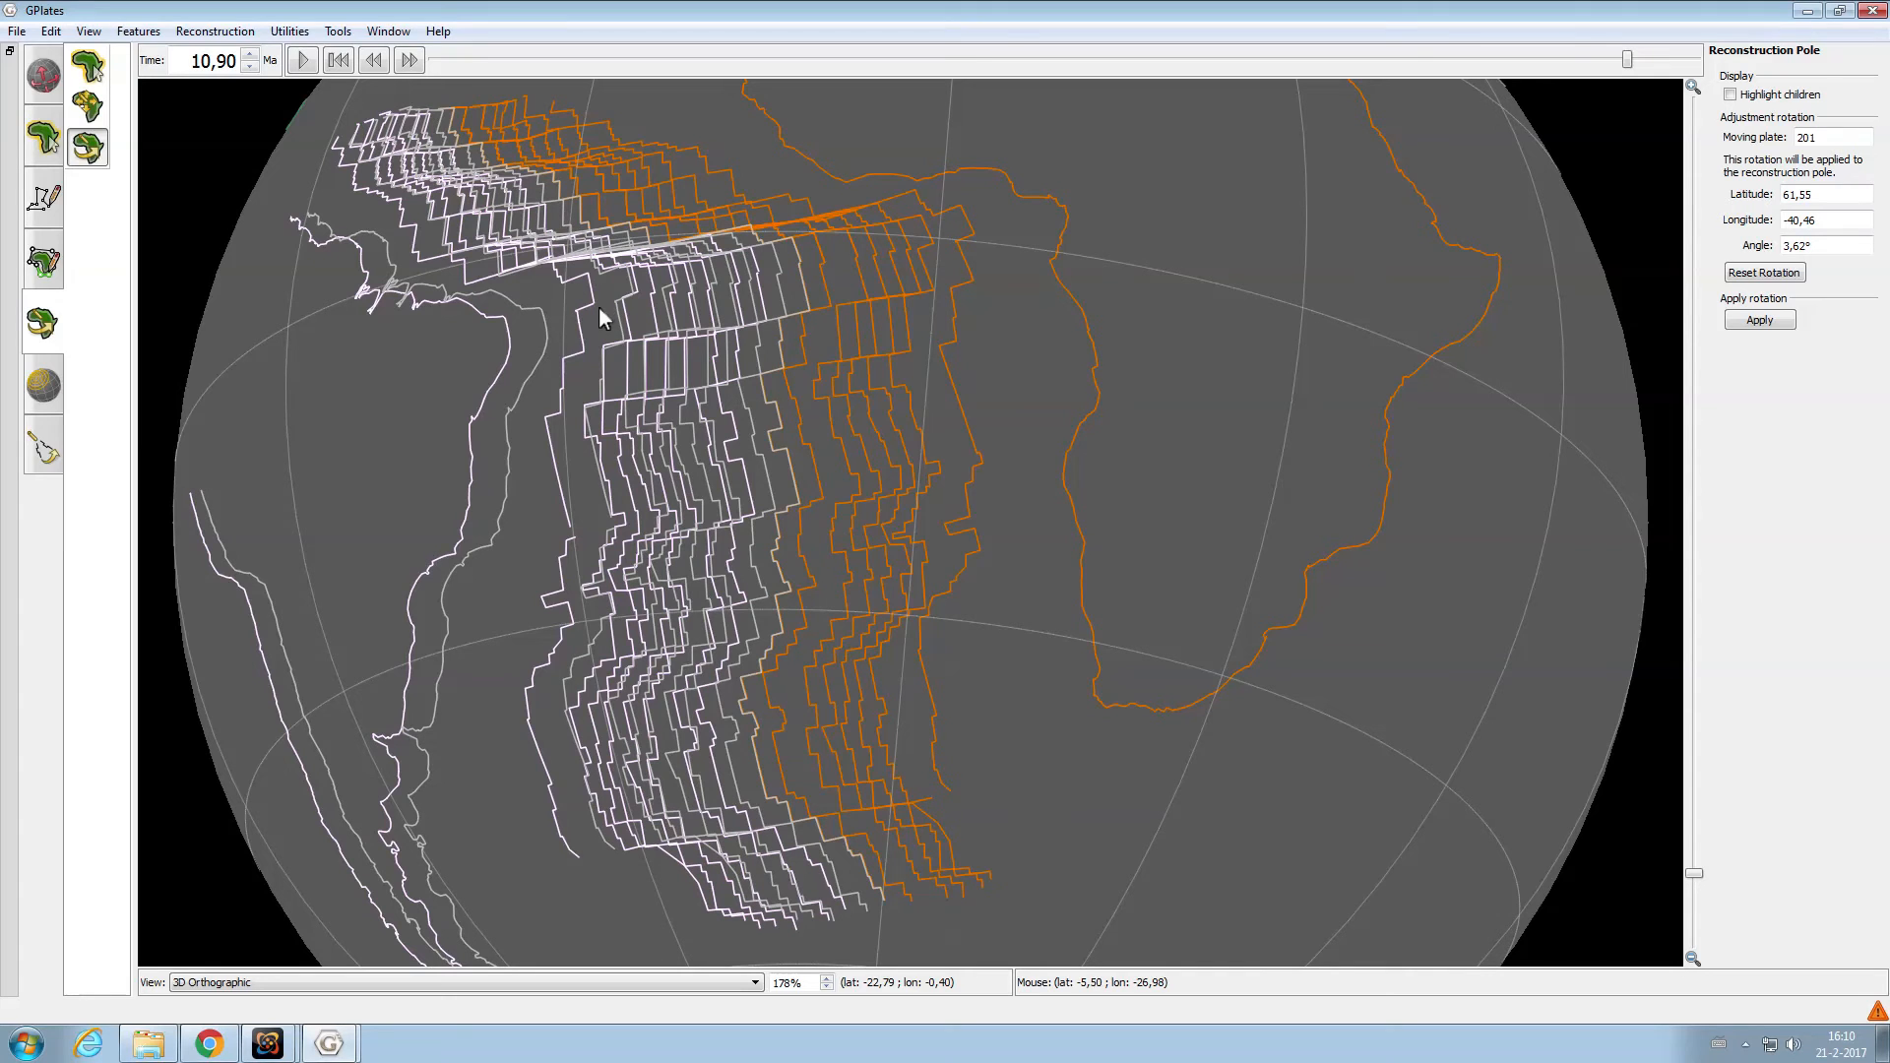
{"action": "left_click", "coordinate": [1767, 326]}
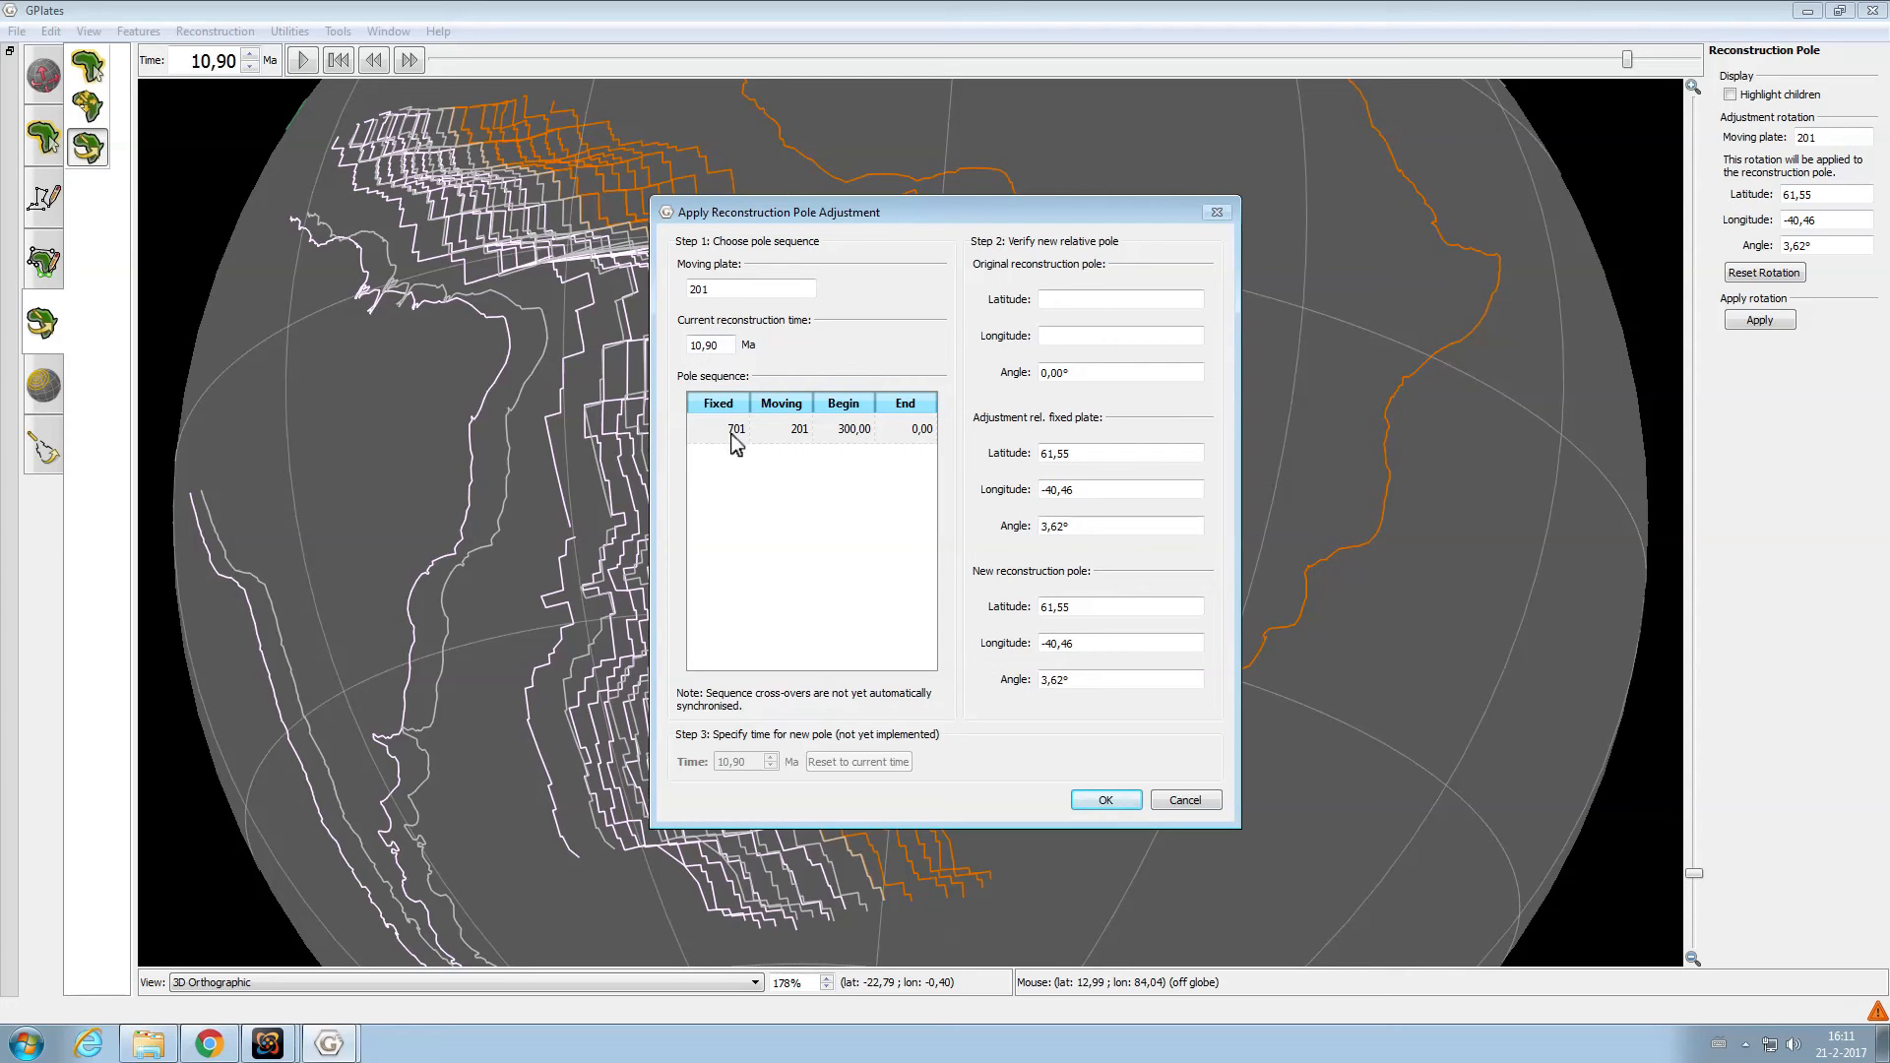
{"action": "left_click", "coordinate": [1106, 801]}
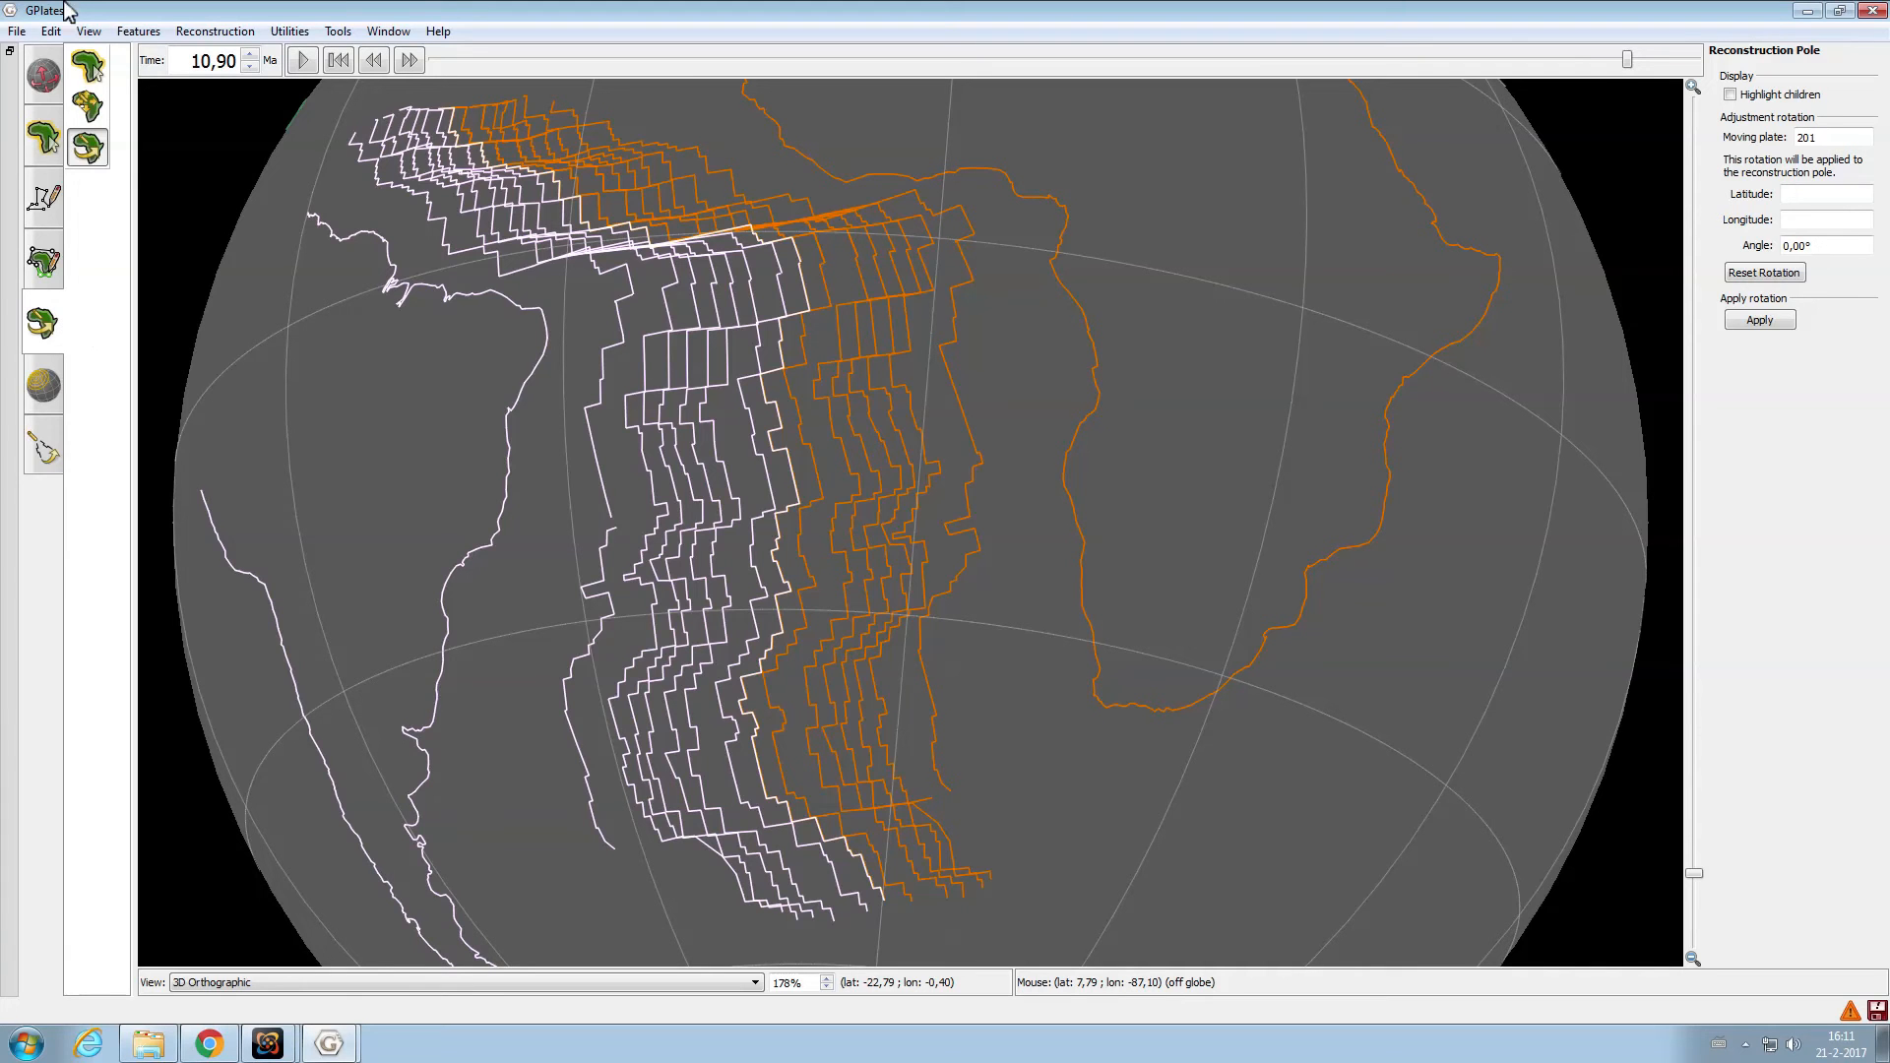
Query plate 701's next isochron outward from the fitted one and set the reconstruction time to 20.1 Ma
{"action": "left_click", "coordinate": [45, 140]}
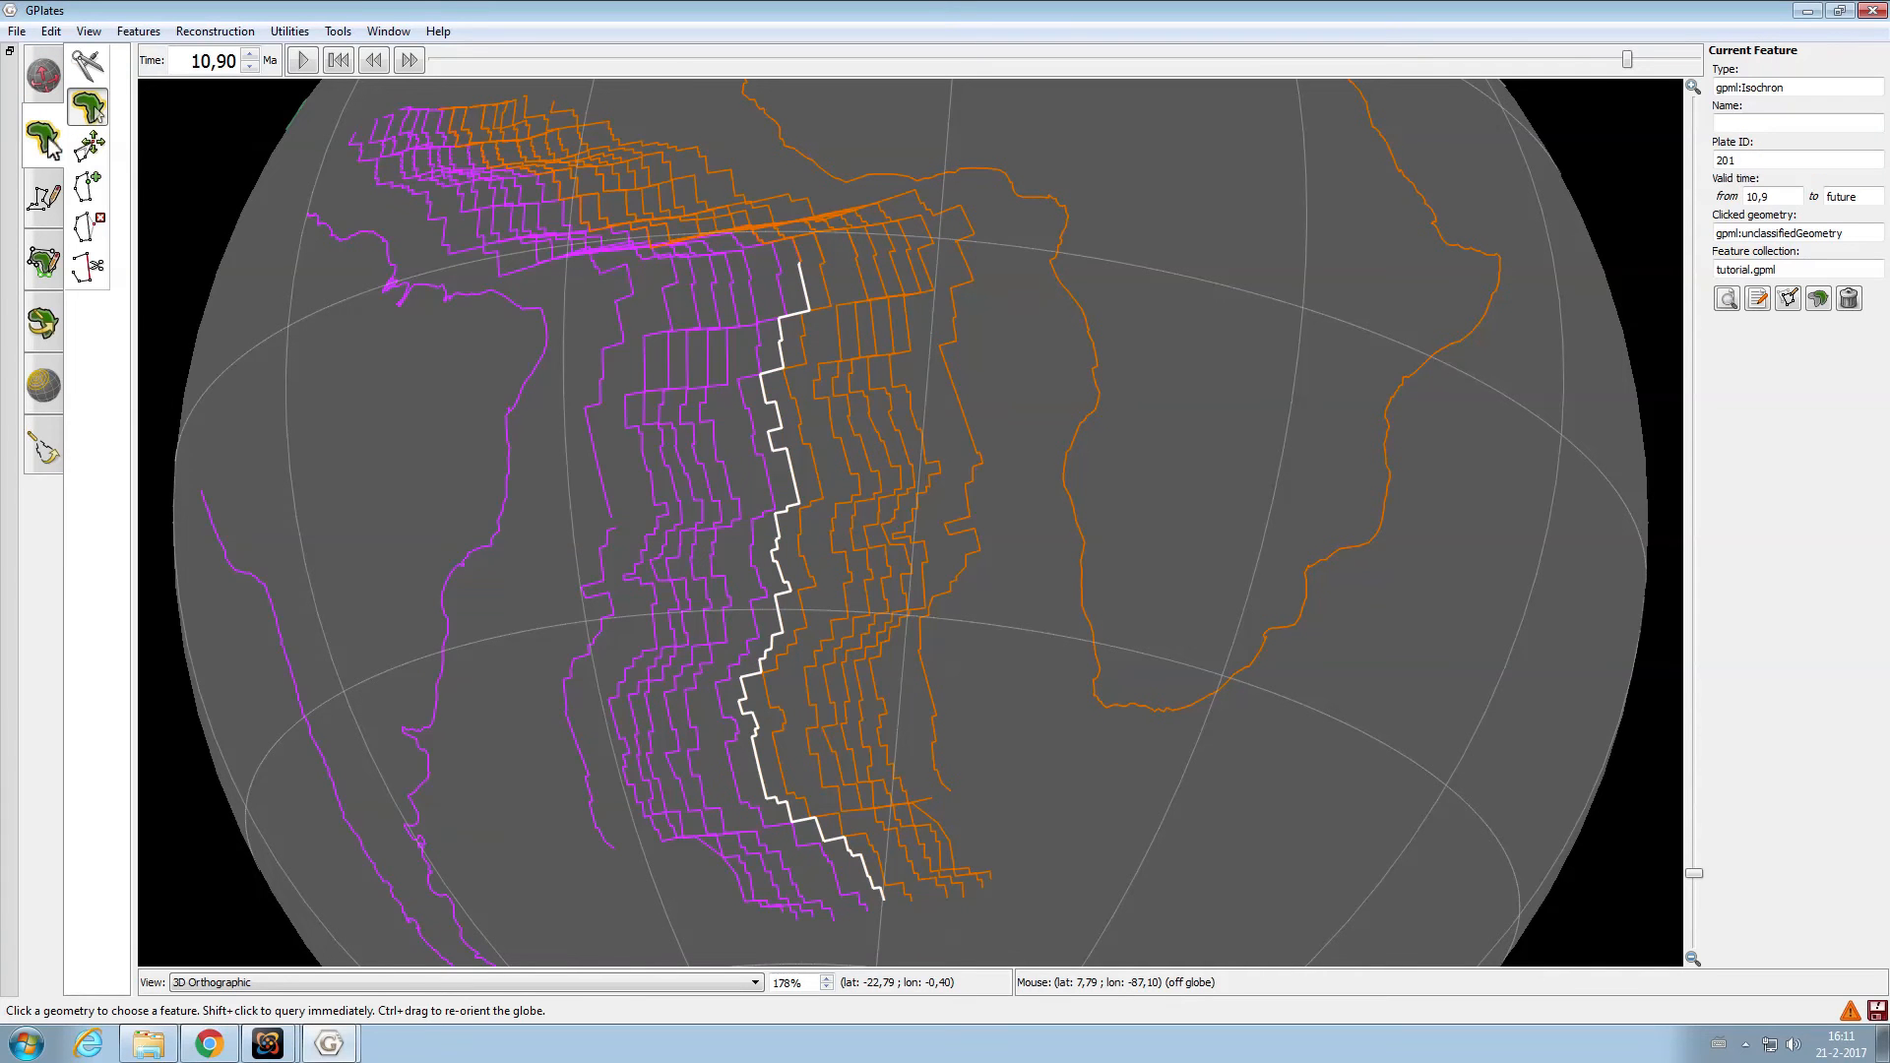
{"action": "left_click", "coordinate": [803, 331]}
{"action": "double_click", "coordinate": [180, 61]}
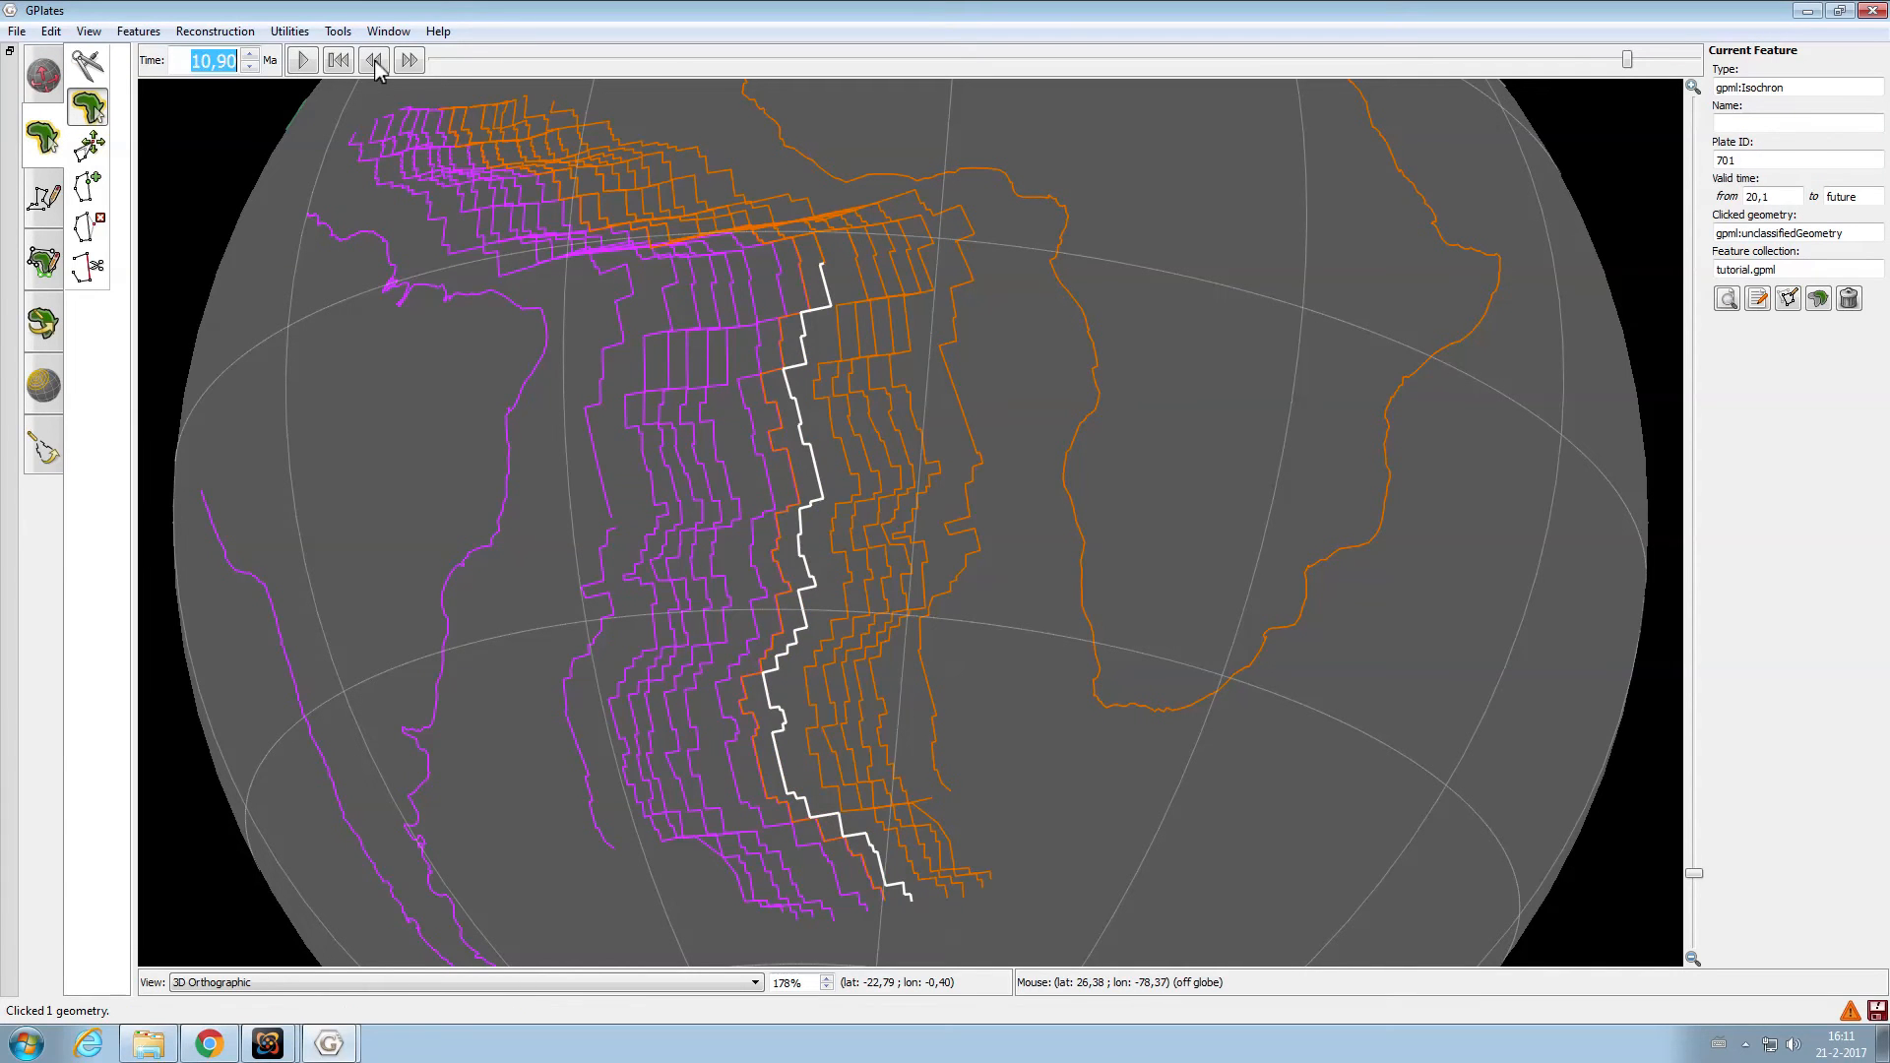
{"action": "type", "text": "20,1"}
{"action": "key", "text": "Return"}
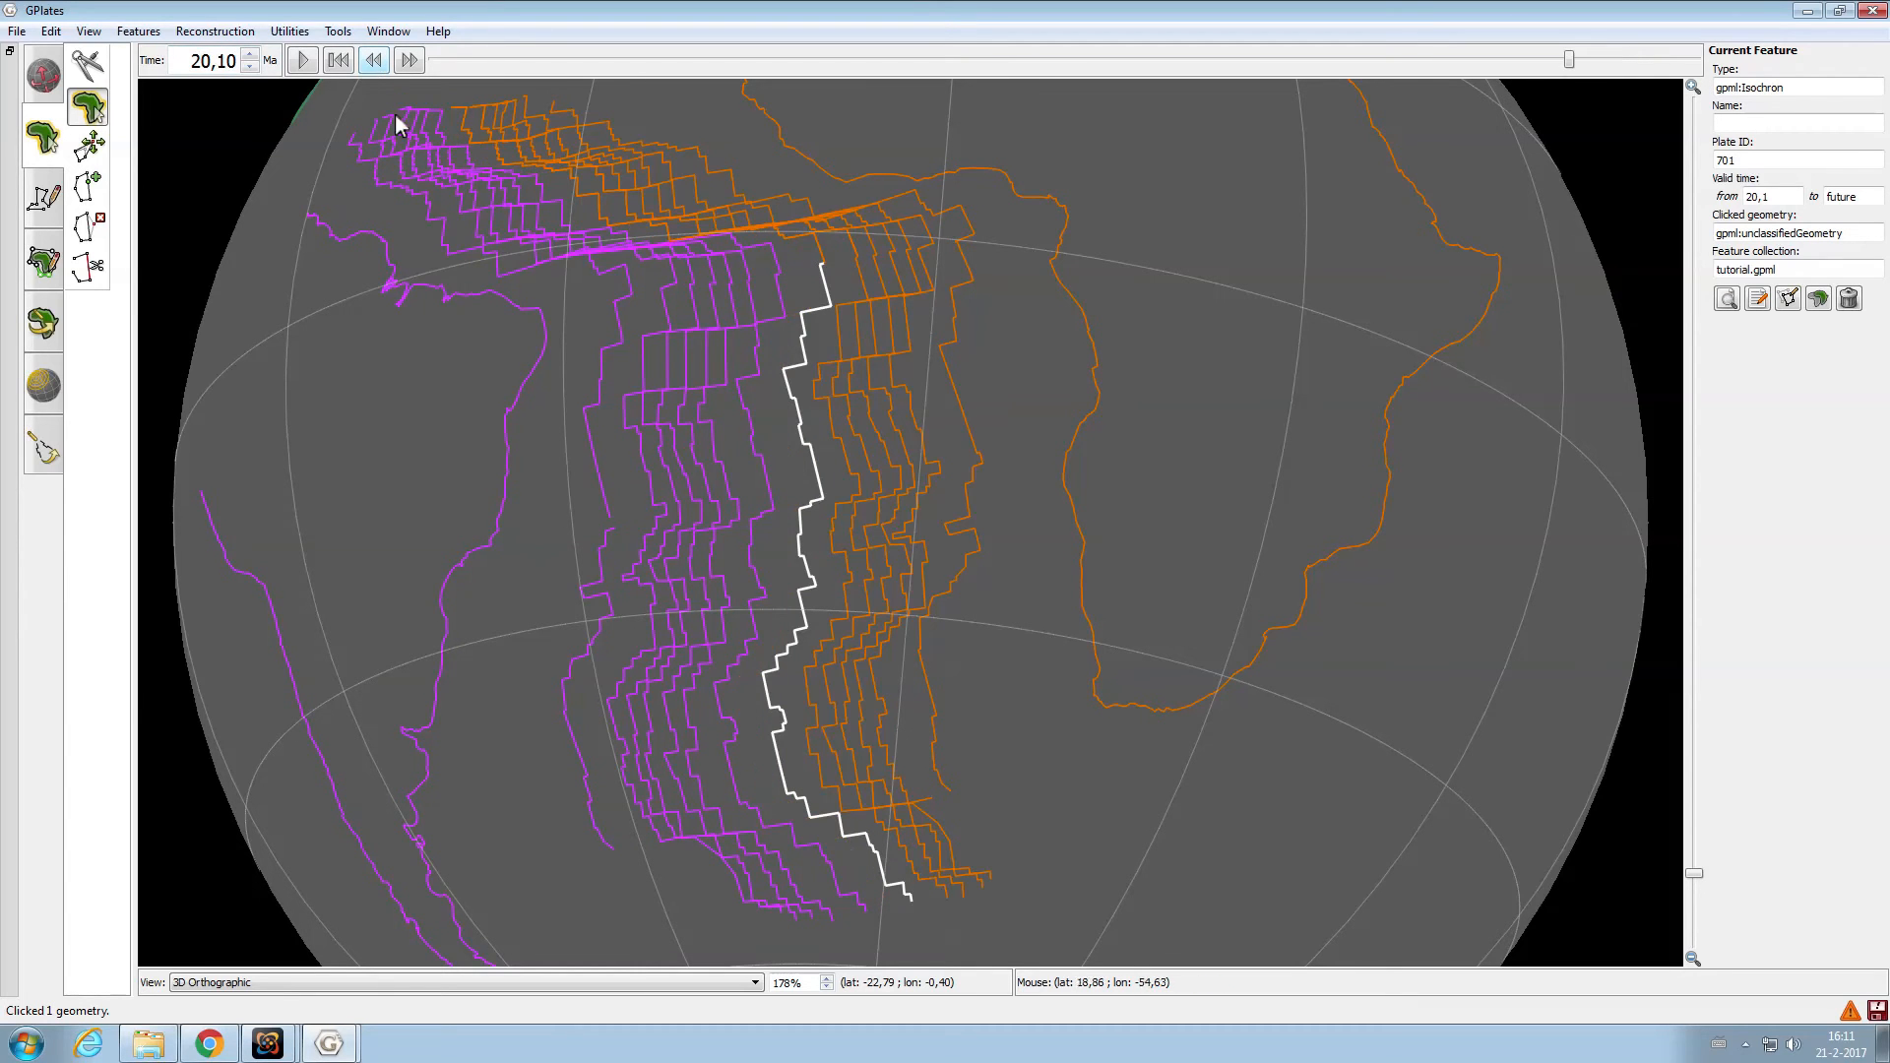
Select plate 201's 20.1 Ma isochron and rotate the plate eastward by about 3.48° towards plate 701's matching isochron
{"action": "left_click", "coordinate": [777, 313]}
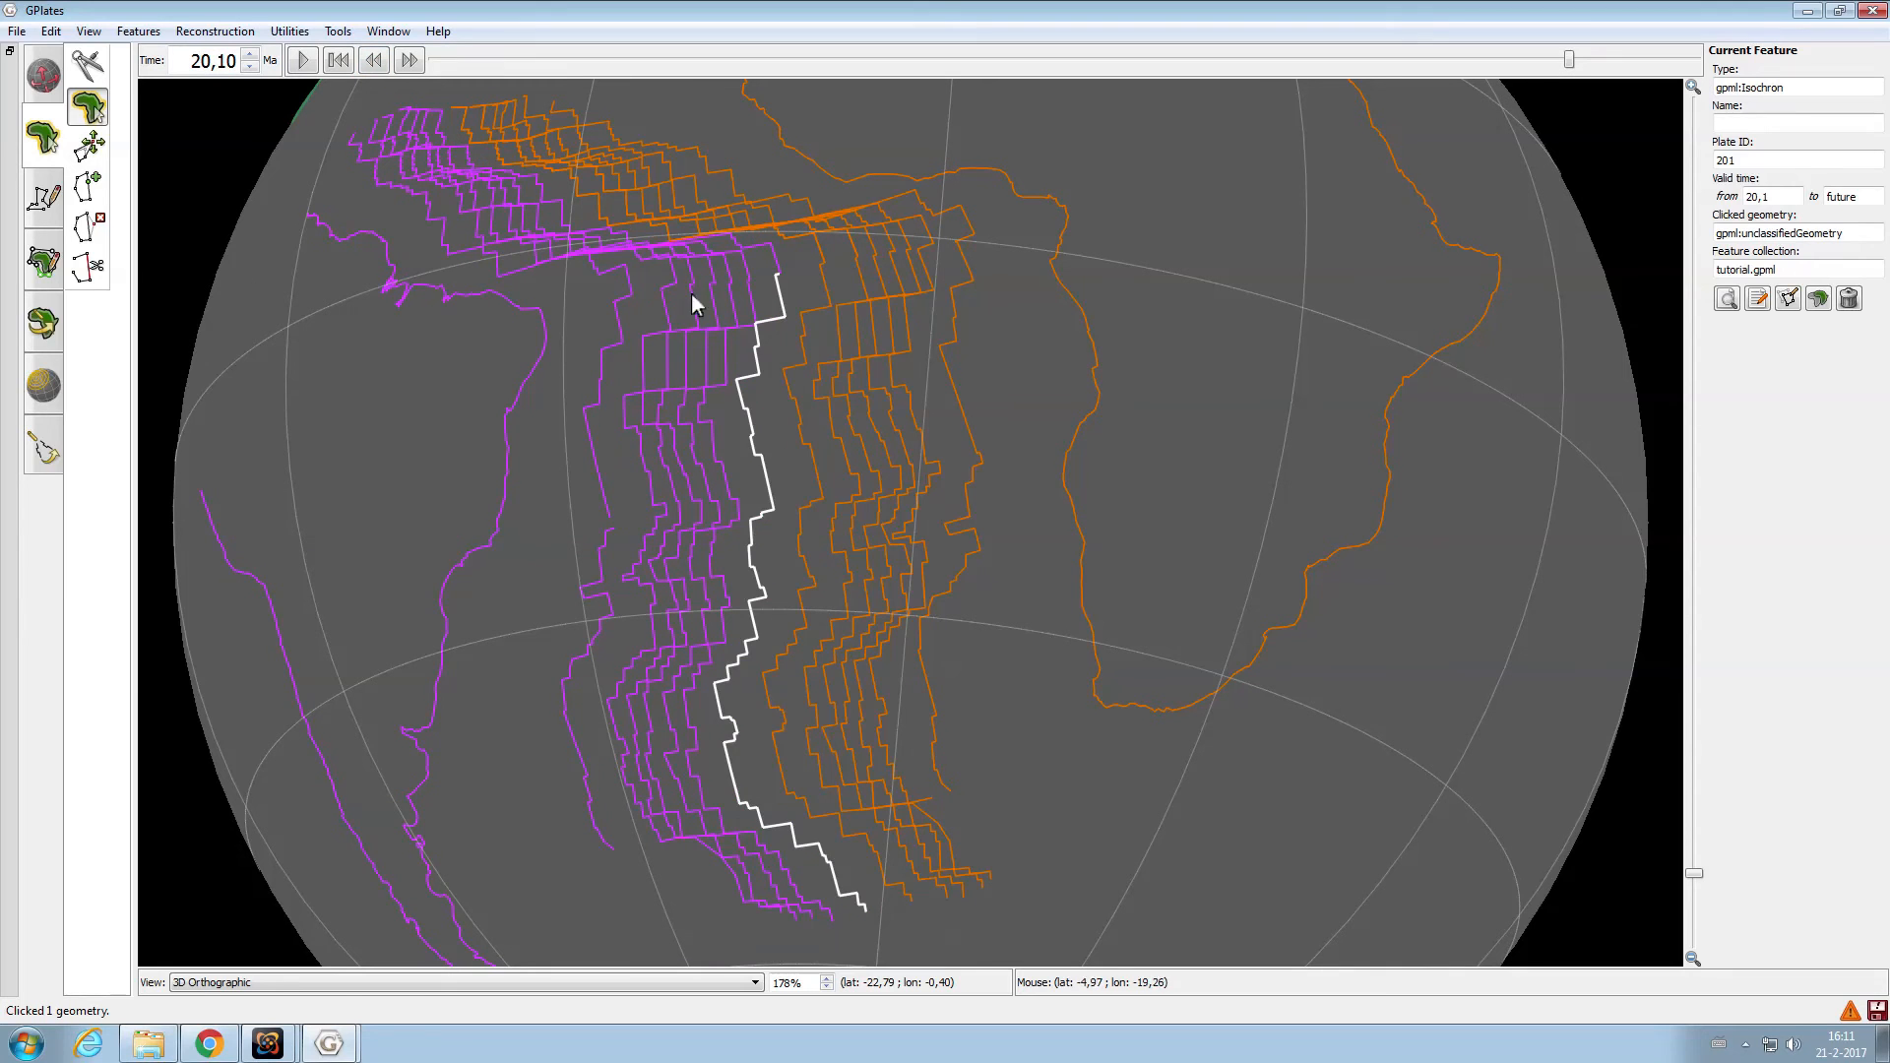
{"action": "left_click", "coordinate": [43, 323]}
{"action": "left_click_drag", "start_coordinate": [651, 366], "coordinate": [687, 351]}
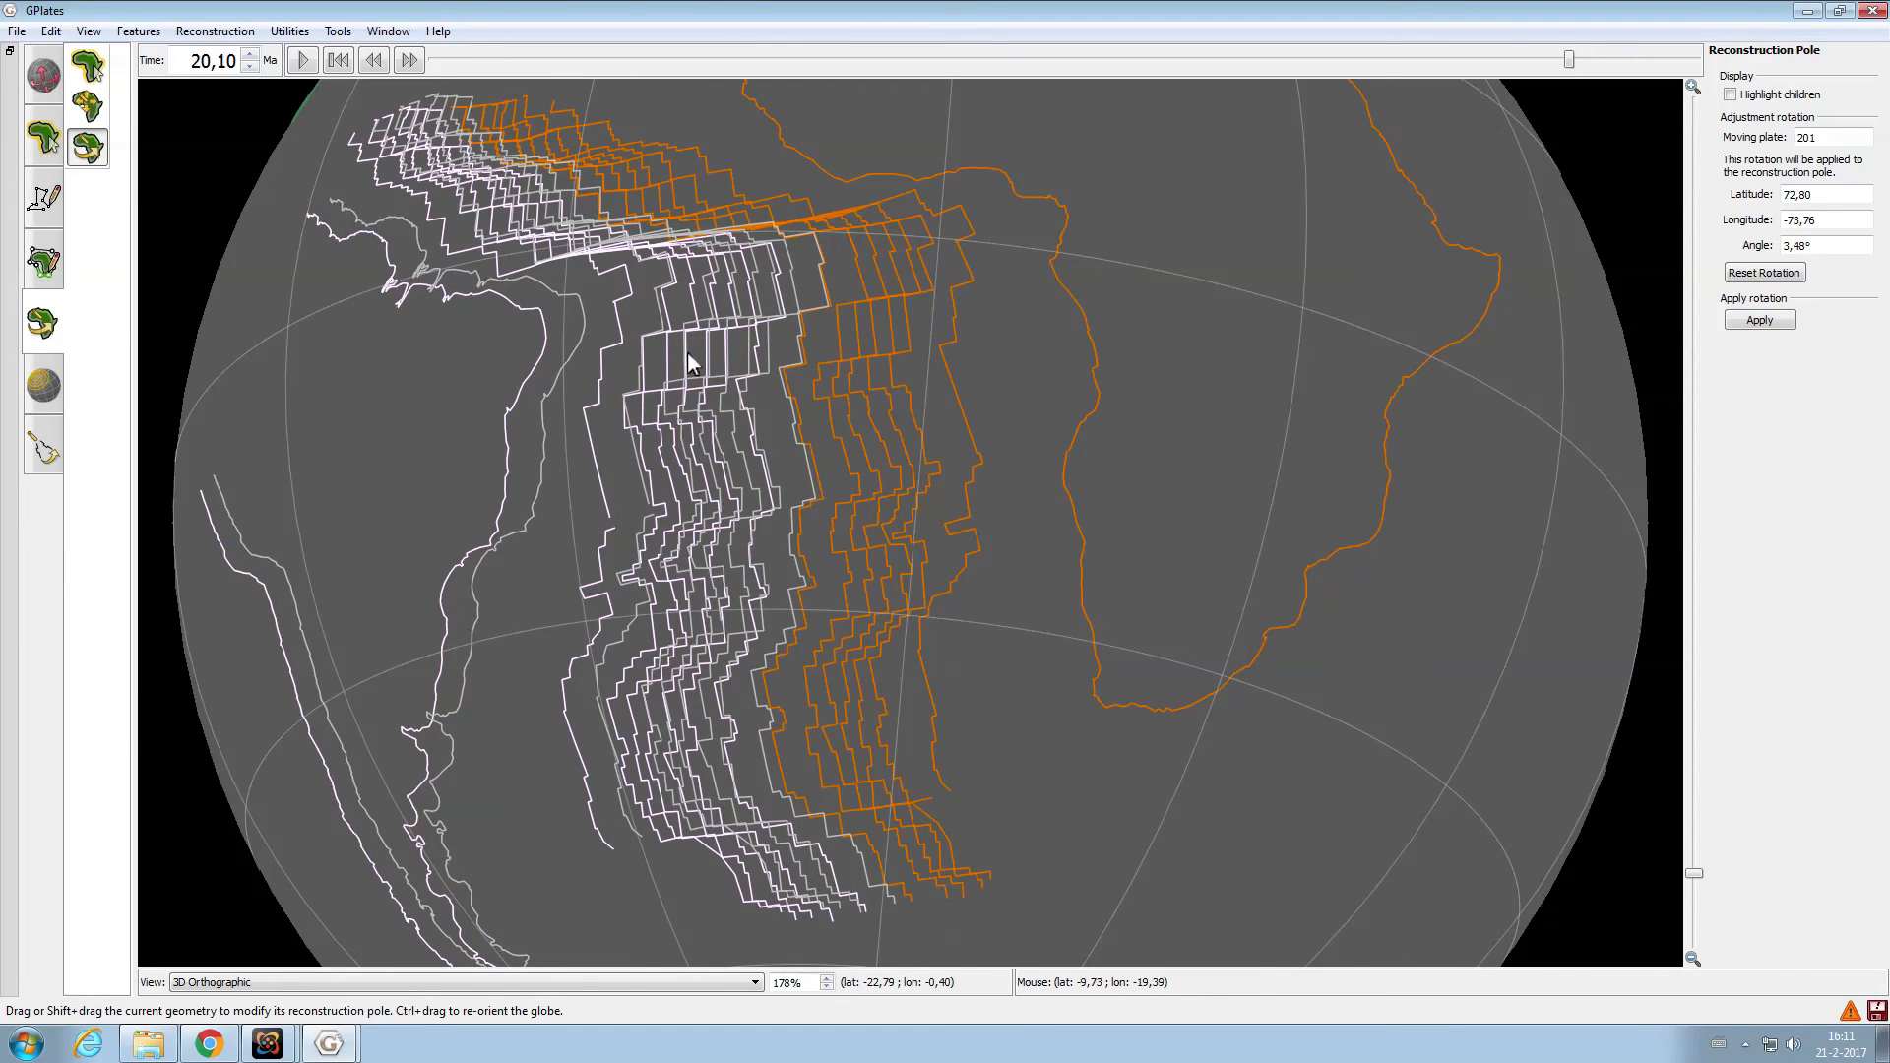
Fine-tune plate 201's 20.1 Ma fit to about latitude -55.90, longitude 145.22, angle -3.99°, and apply it to the 701–201 pole sequence
{"action": "left_click_drag", "start_coordinate": [730, 451], "coordinate": [724, 516]}
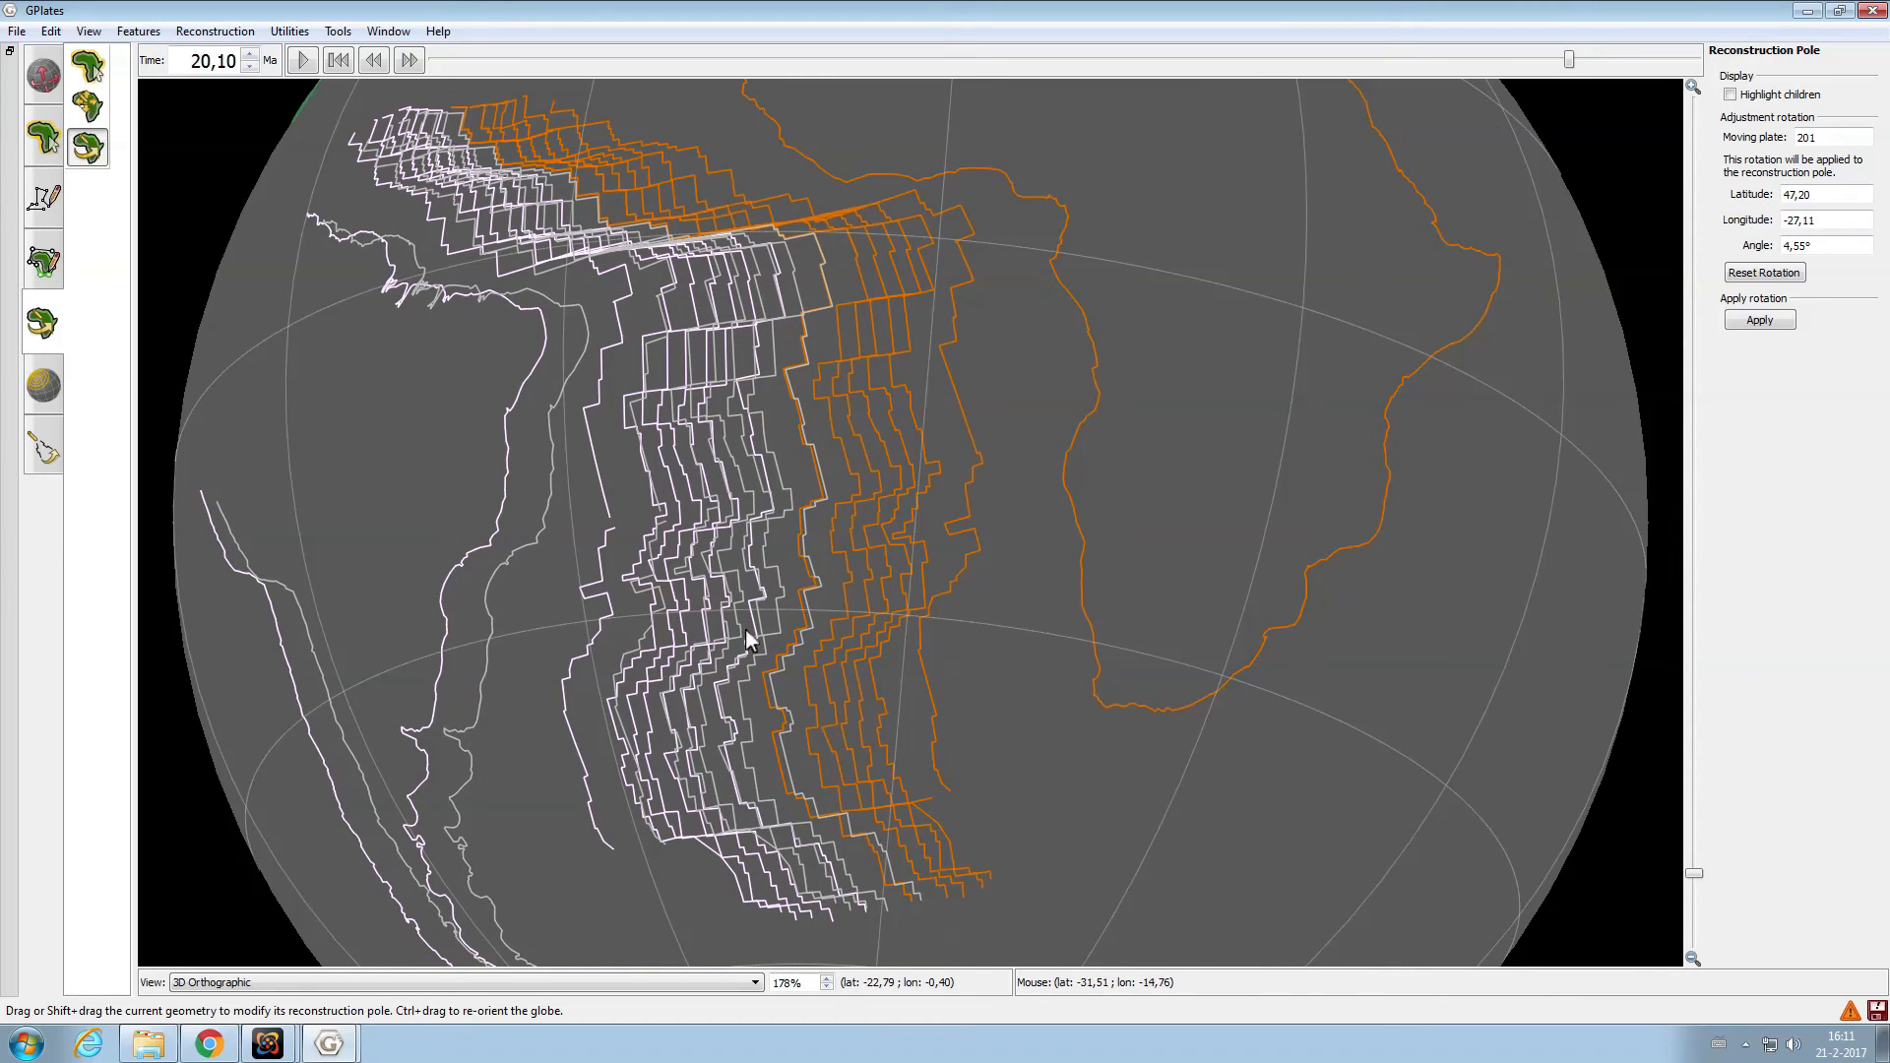
{"action": "left_click_drag", "start_coordinate": [721, 681], "coordinate": [766, 633]}
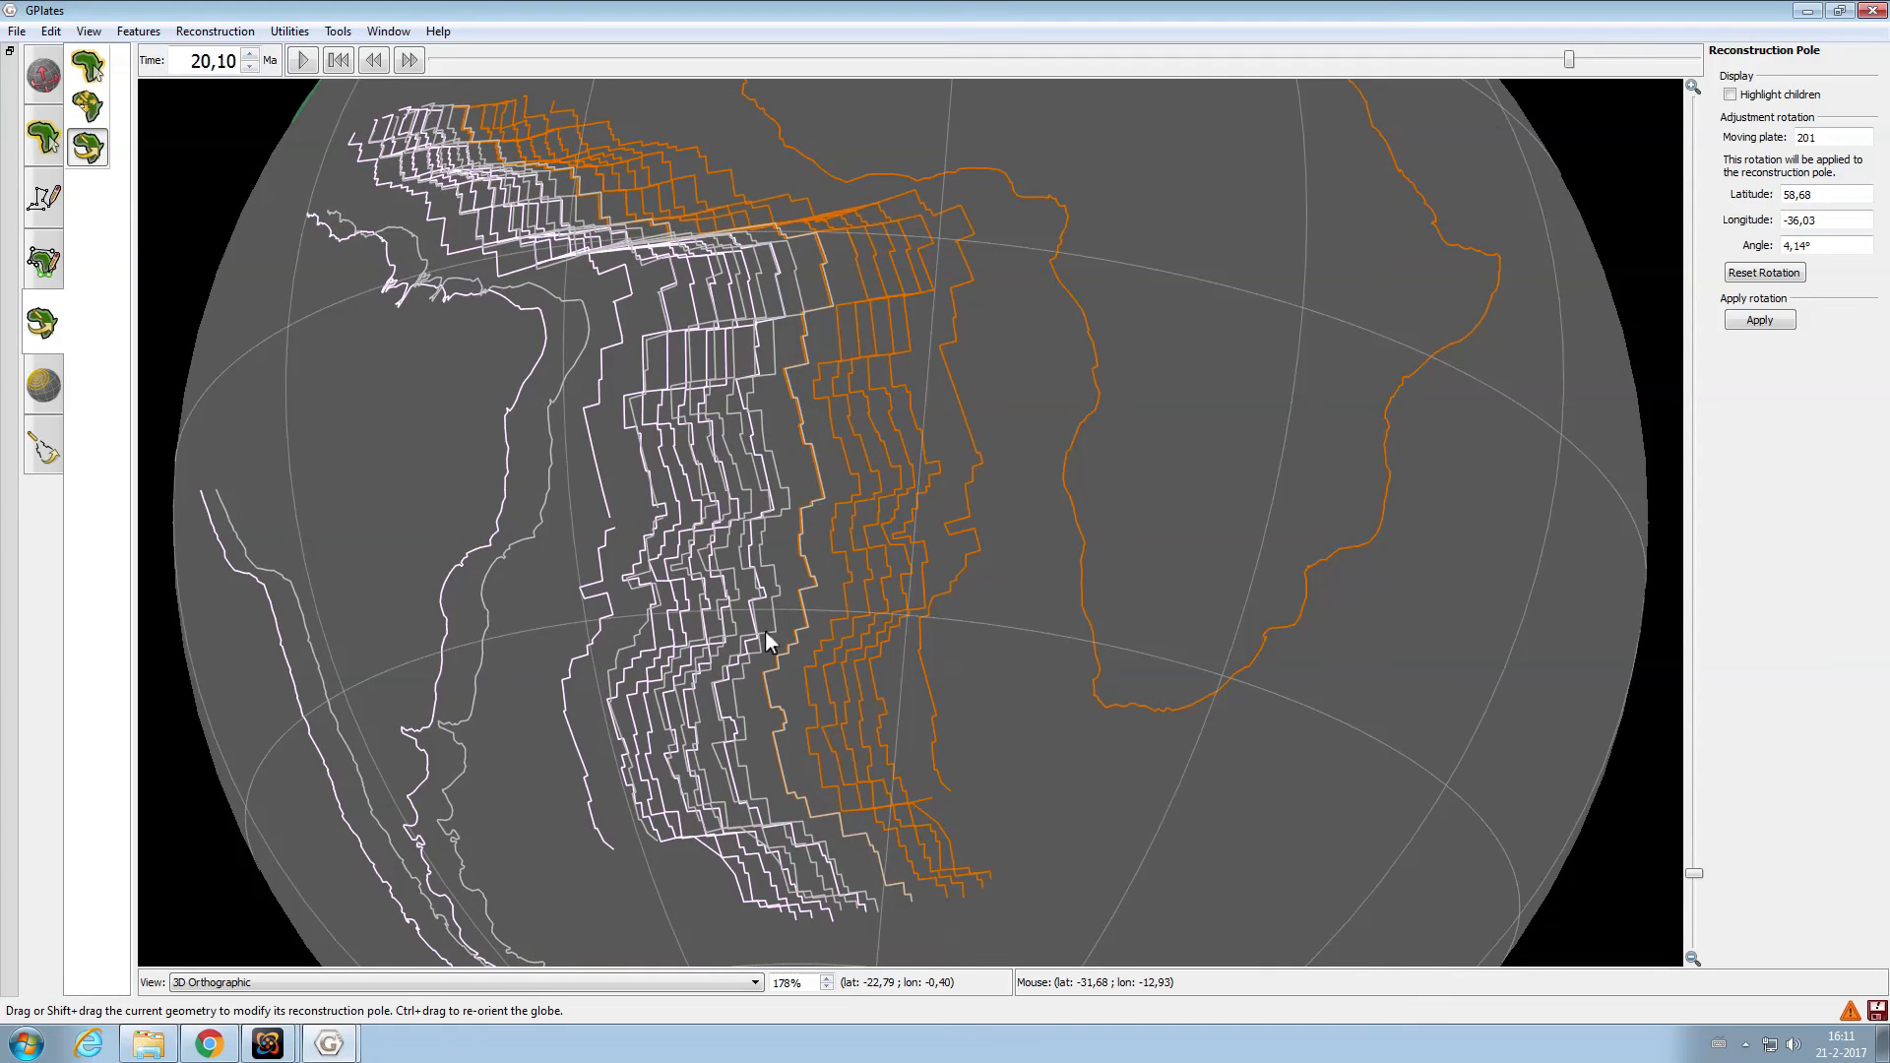
{"action": "left_click_drag", "start_coordinate": [464, 293], "coordinate": [546, 376]}
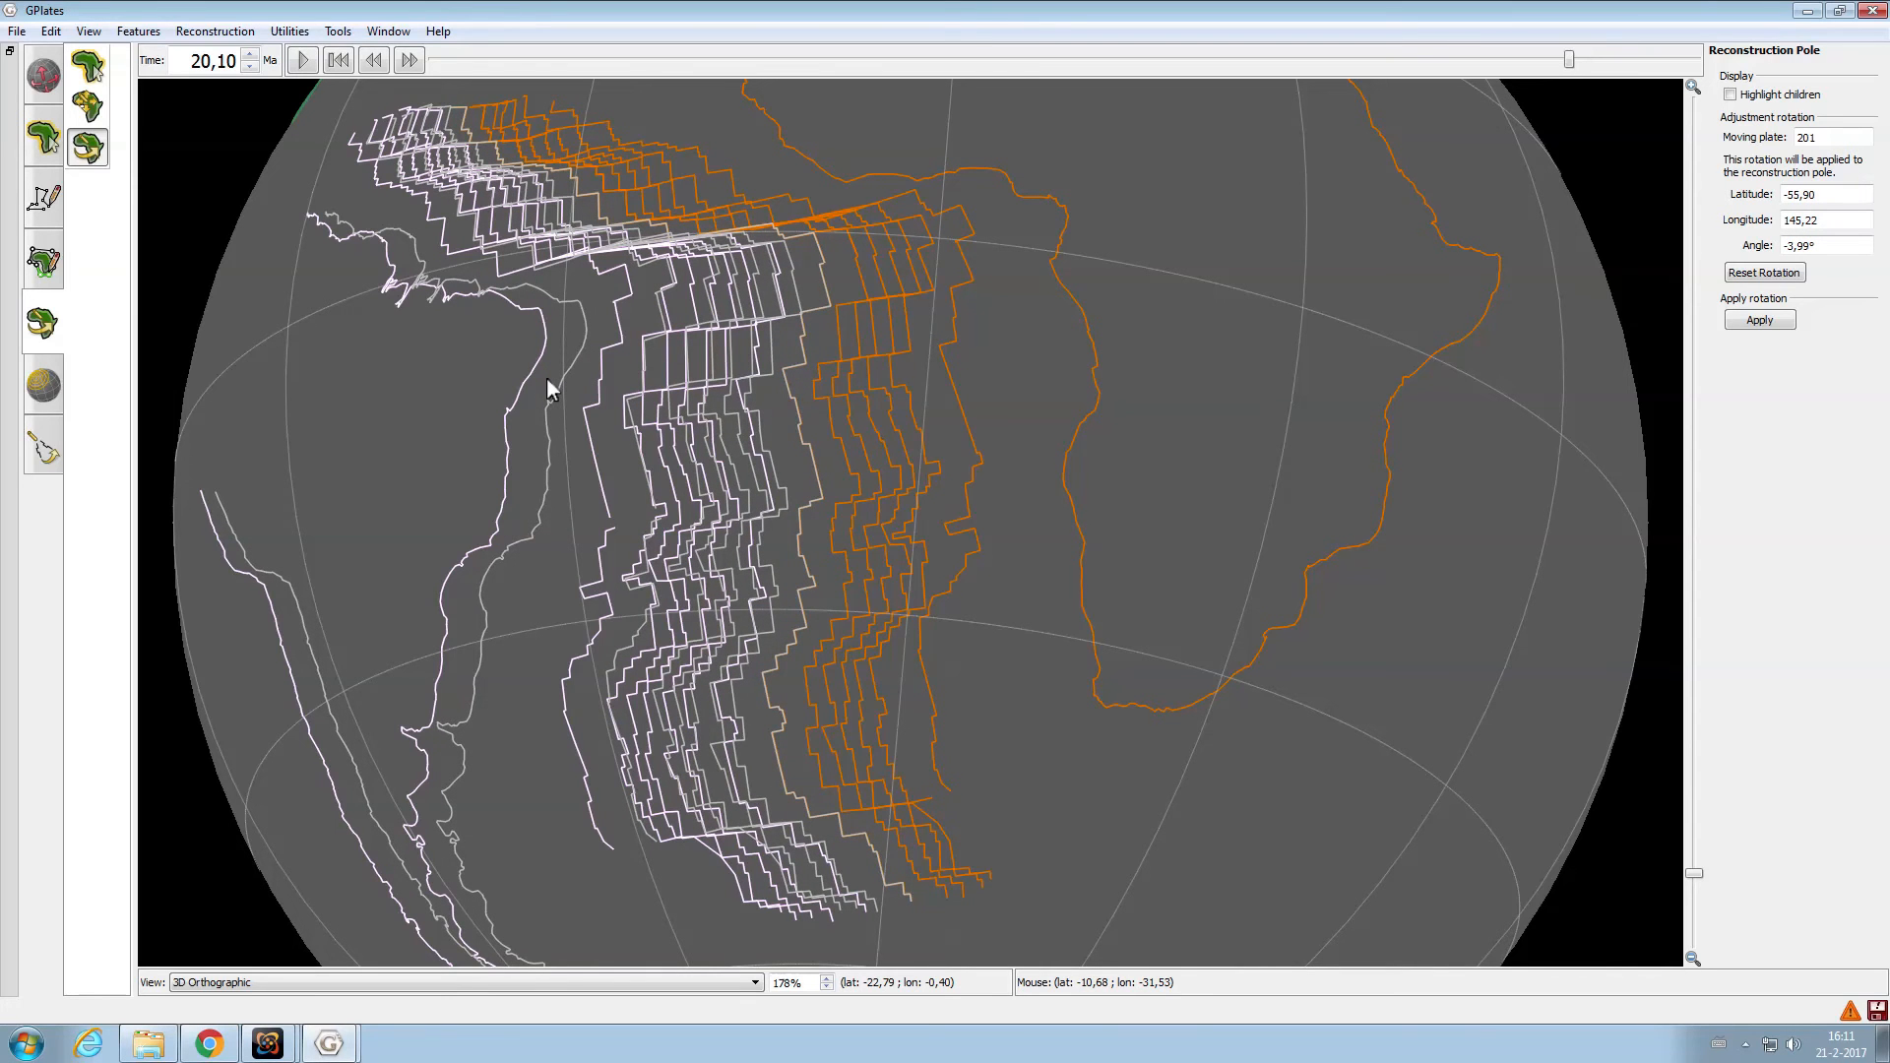
{"action": "left_click", "coordinate": [1759, 320]}
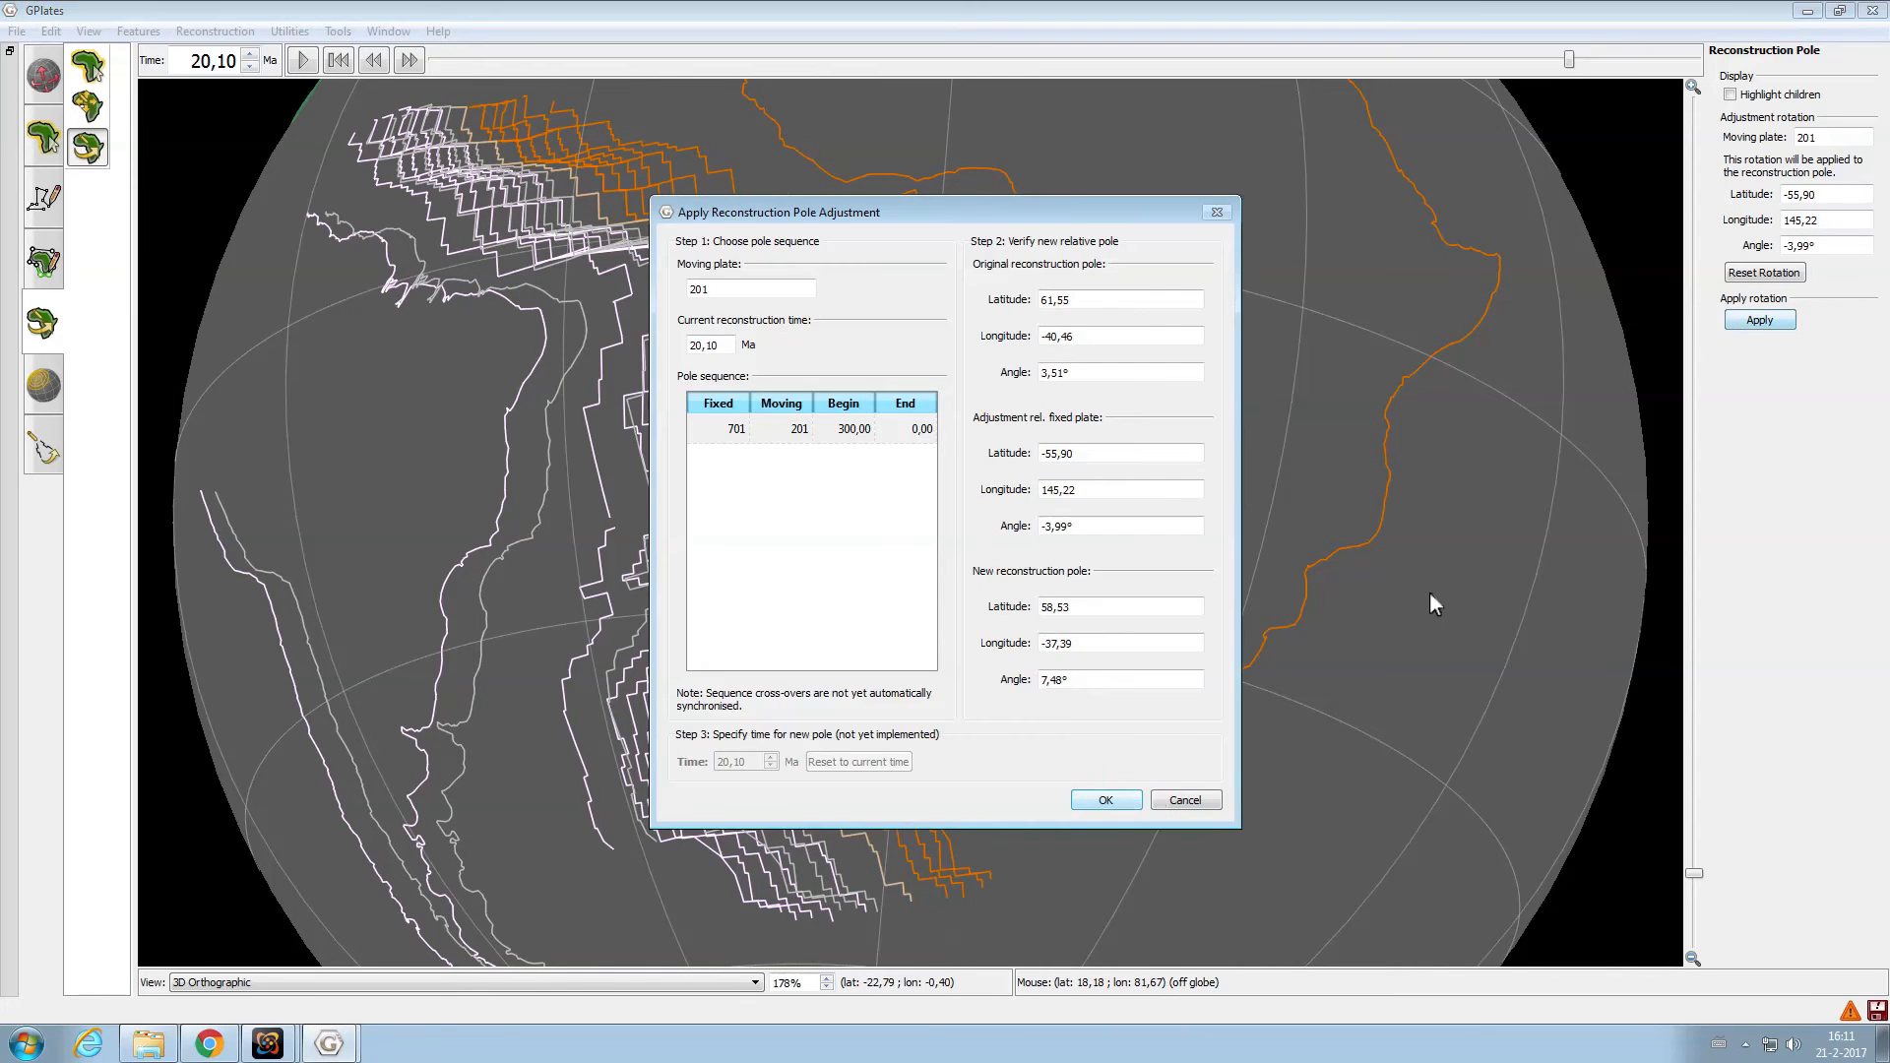
{"action": "left_click", "coordinate": [1106, 802]}
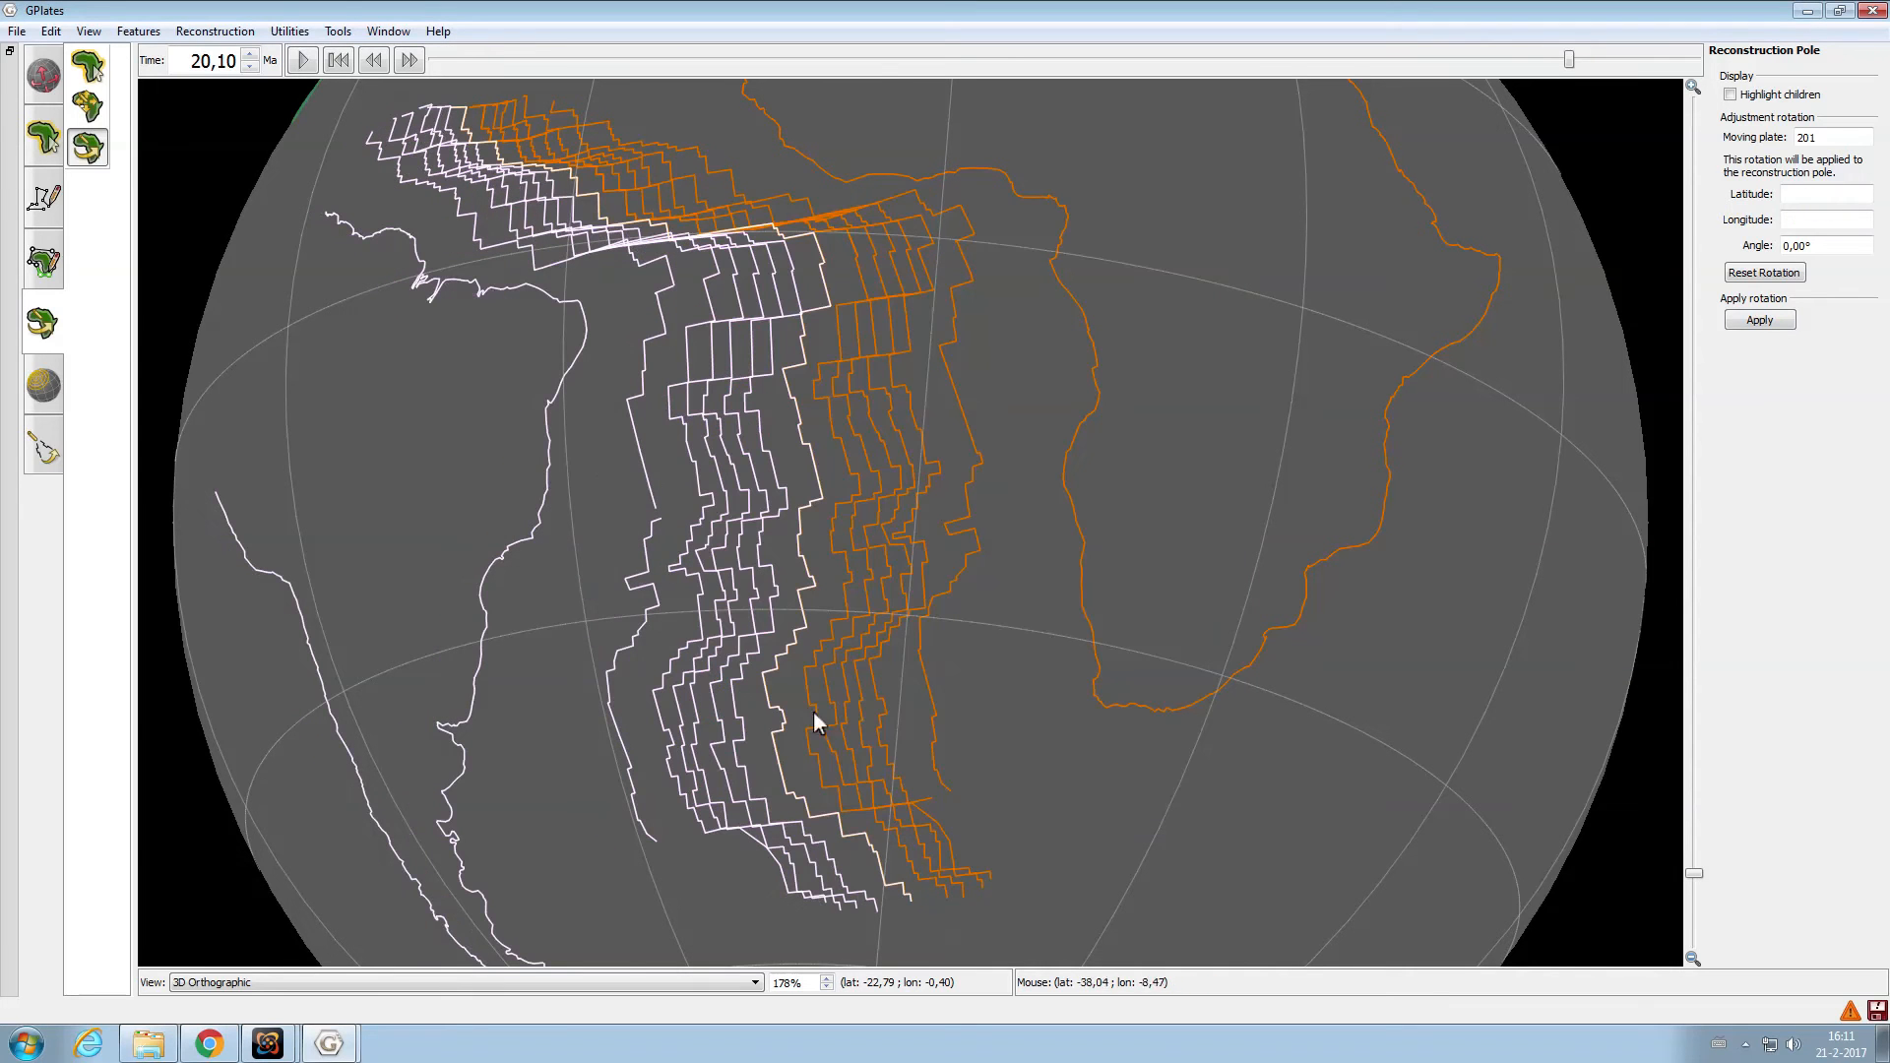
Query plate 701's next older isochron and set the reconstruction time to 33.1 Ma
{"action": "left_click", "coordinate": [43, 136]}
{"action": "left_click", "coordinate": [842, 302]}
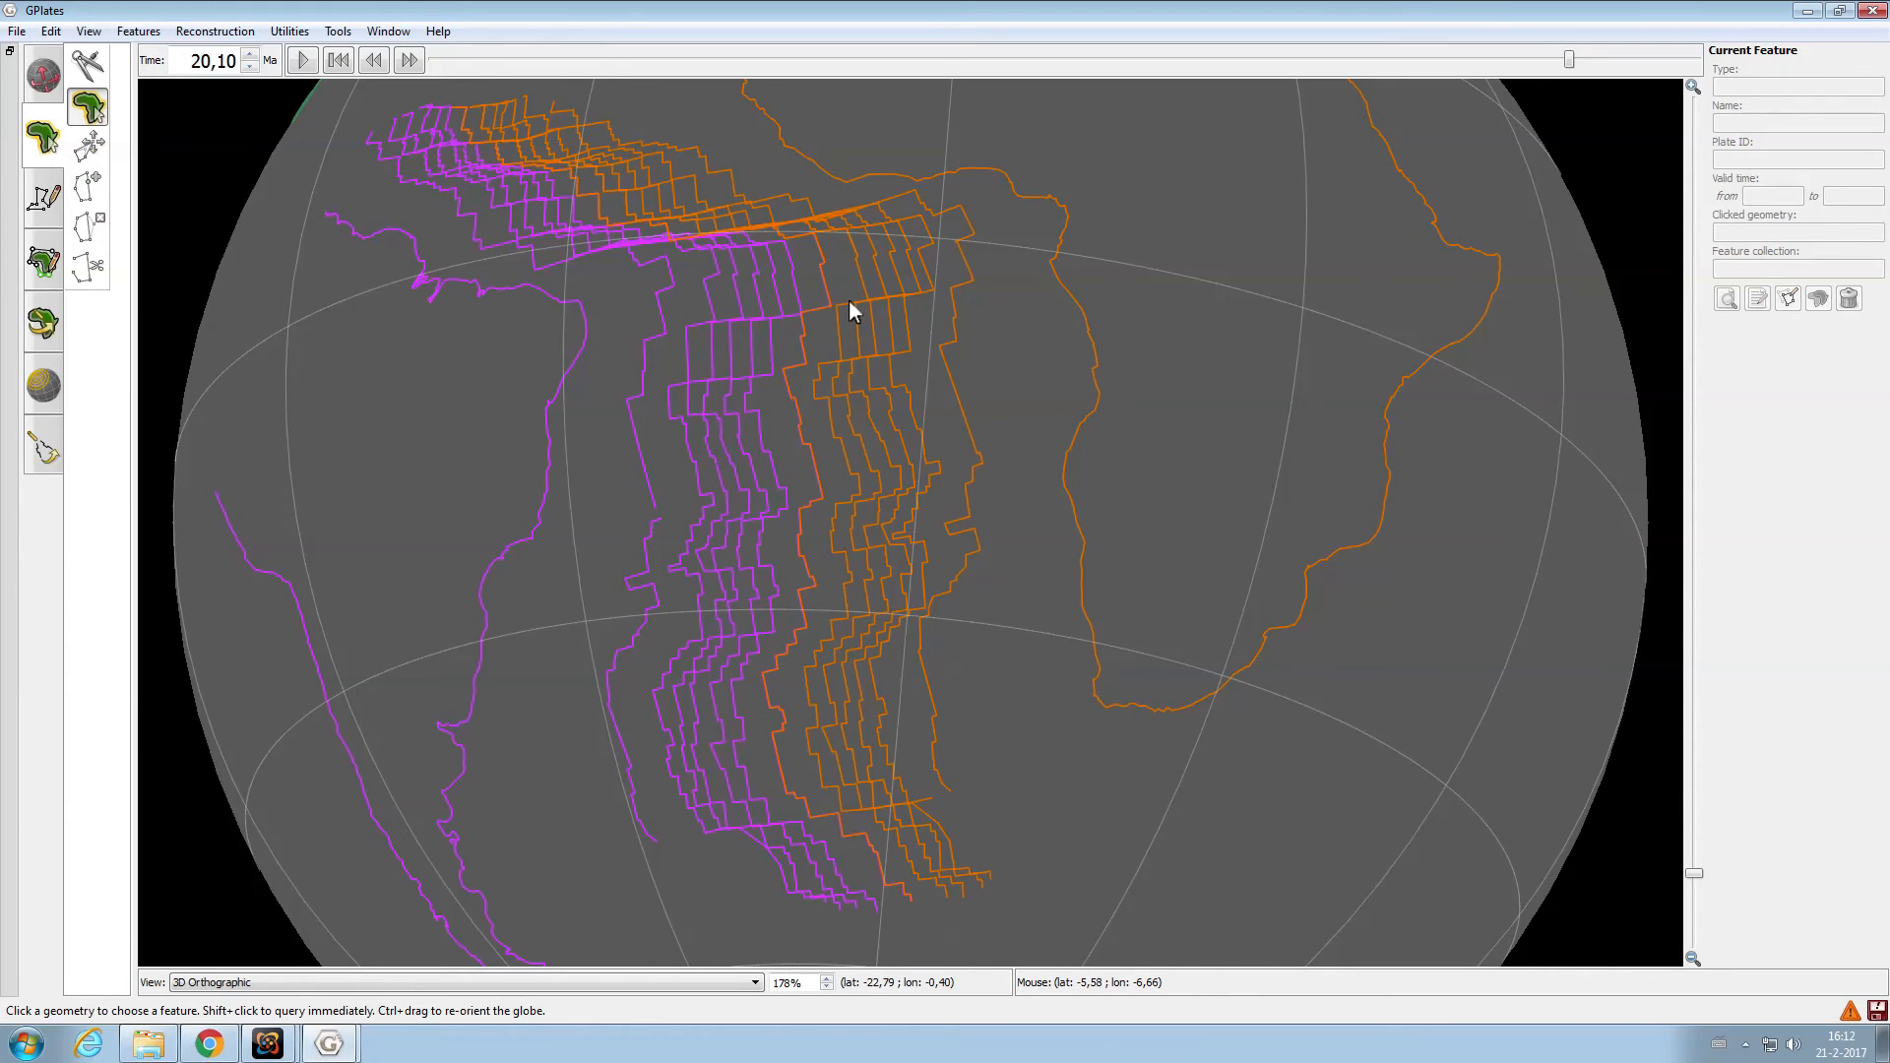
{"action": "left_click", "coordinate": [840, 305]}
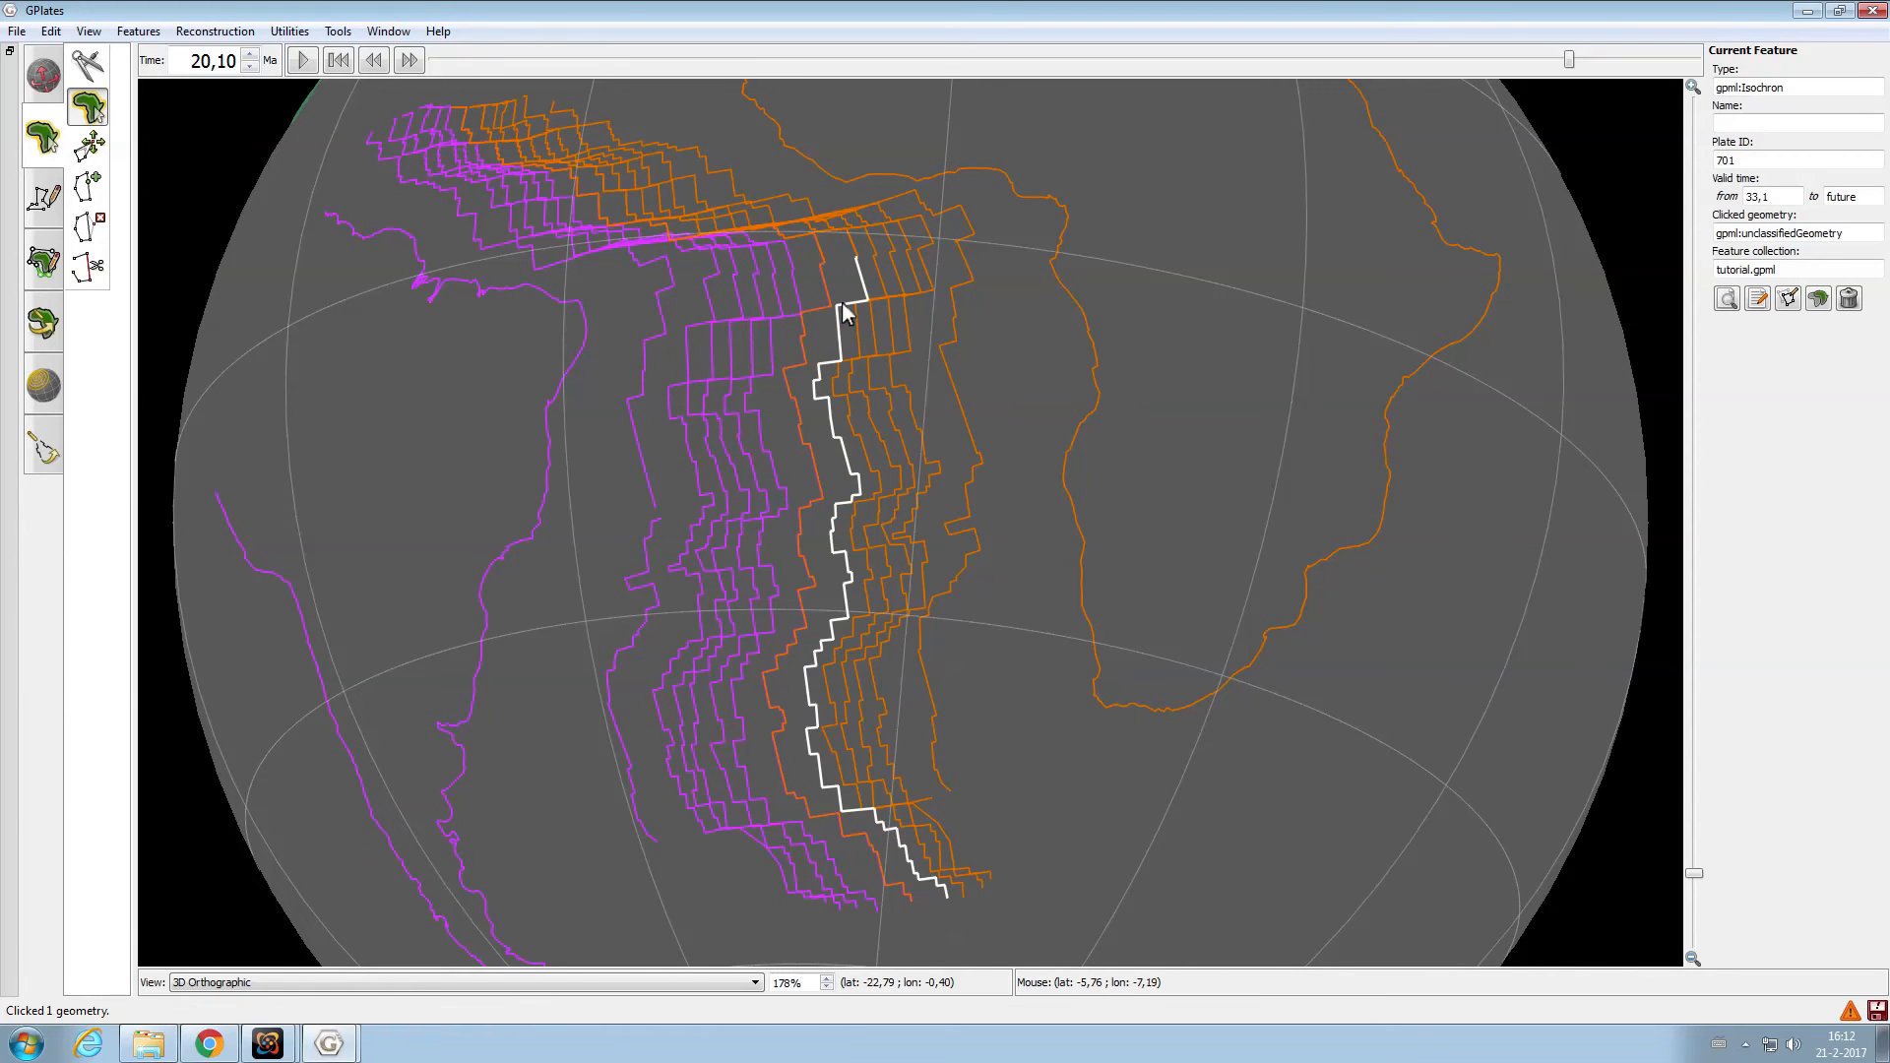
{"action": "double_click", "coordinate": [207, 61]}
{"action": "type", "text": "33,10"}
{"action": "key", "text": "Return"}
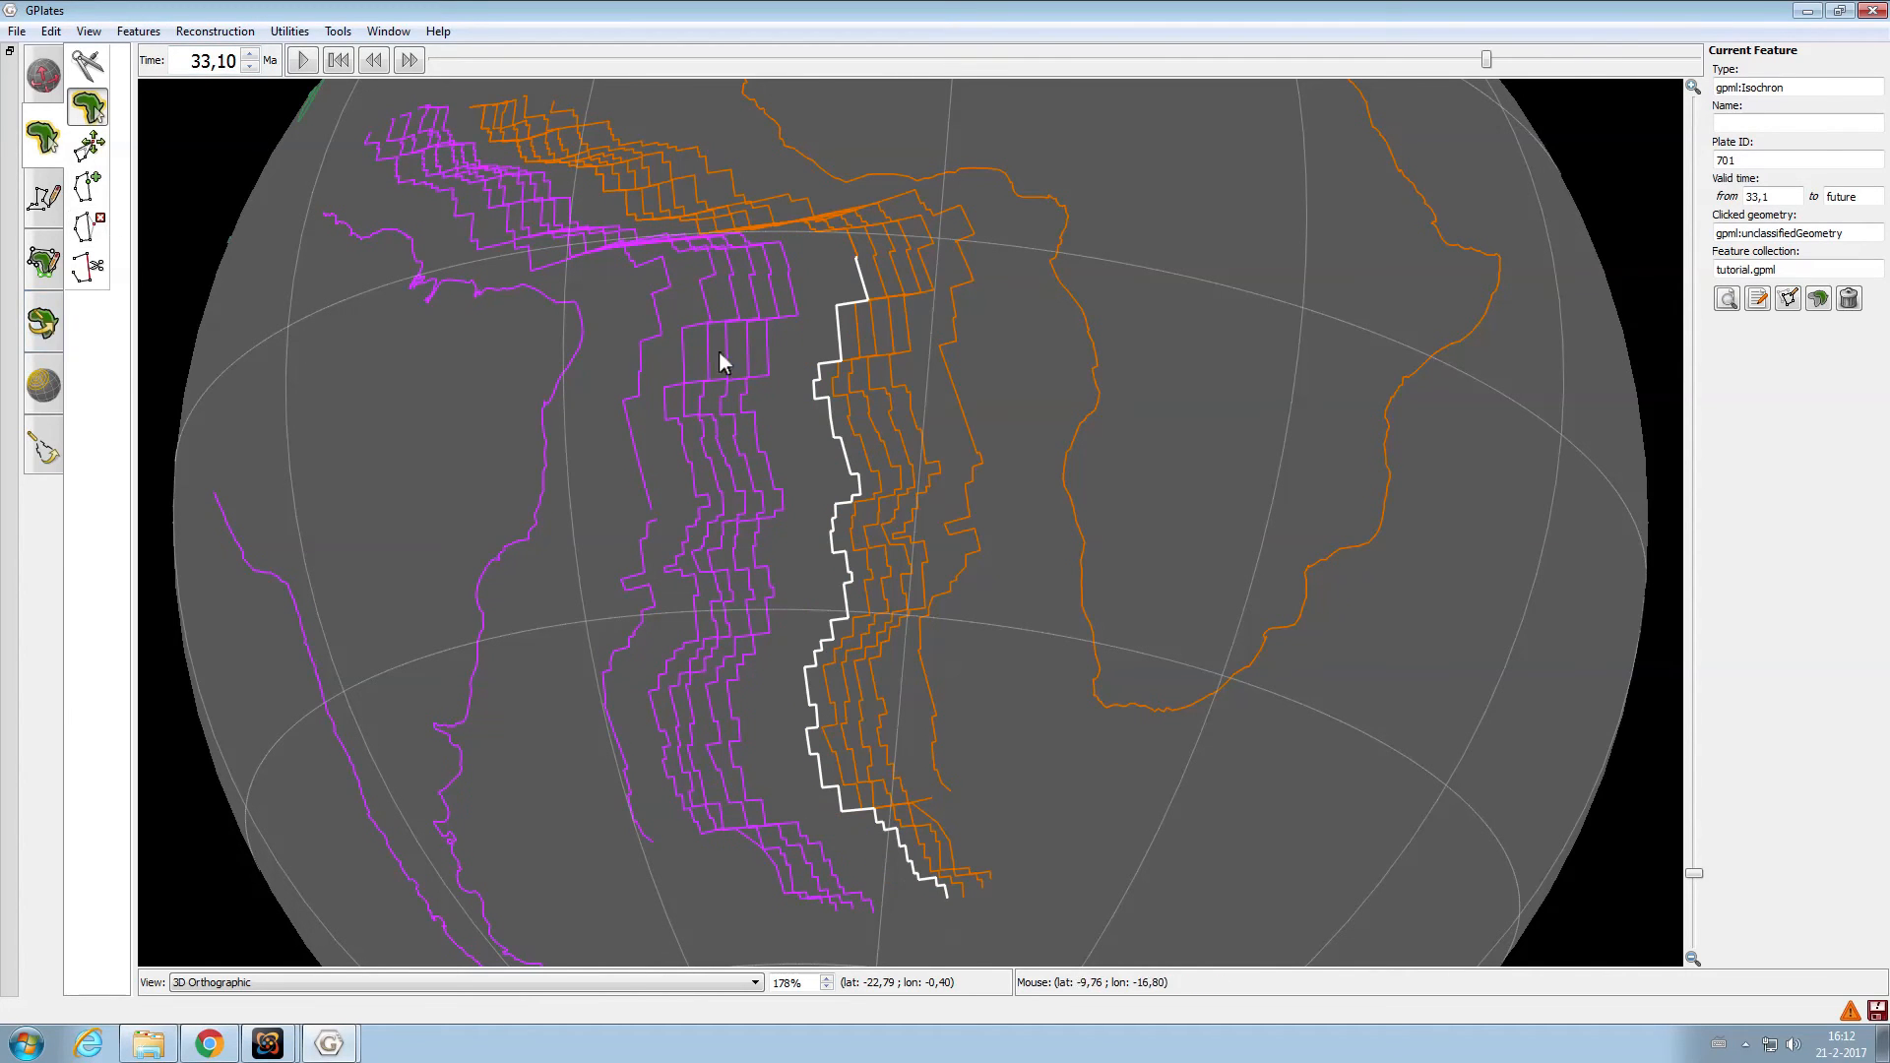
Fit plate 201's 33.1 Ma isochron onto plate 701's with an adjustment of about latitude -54.29, longitude 150.83, angle -6.28°, and apply it
{"action": "left_click", "coordinate": [766, 323]}
{"action": "left_click", "coordinate": [39, 324]}
{"action": "left_click_drag", "start_coordinate": [646, 417], "coordinate": [729, 392]}
{"action": "left_click_drag", "start_coordinate": [779, 582], "coordinate": [732, 557]}
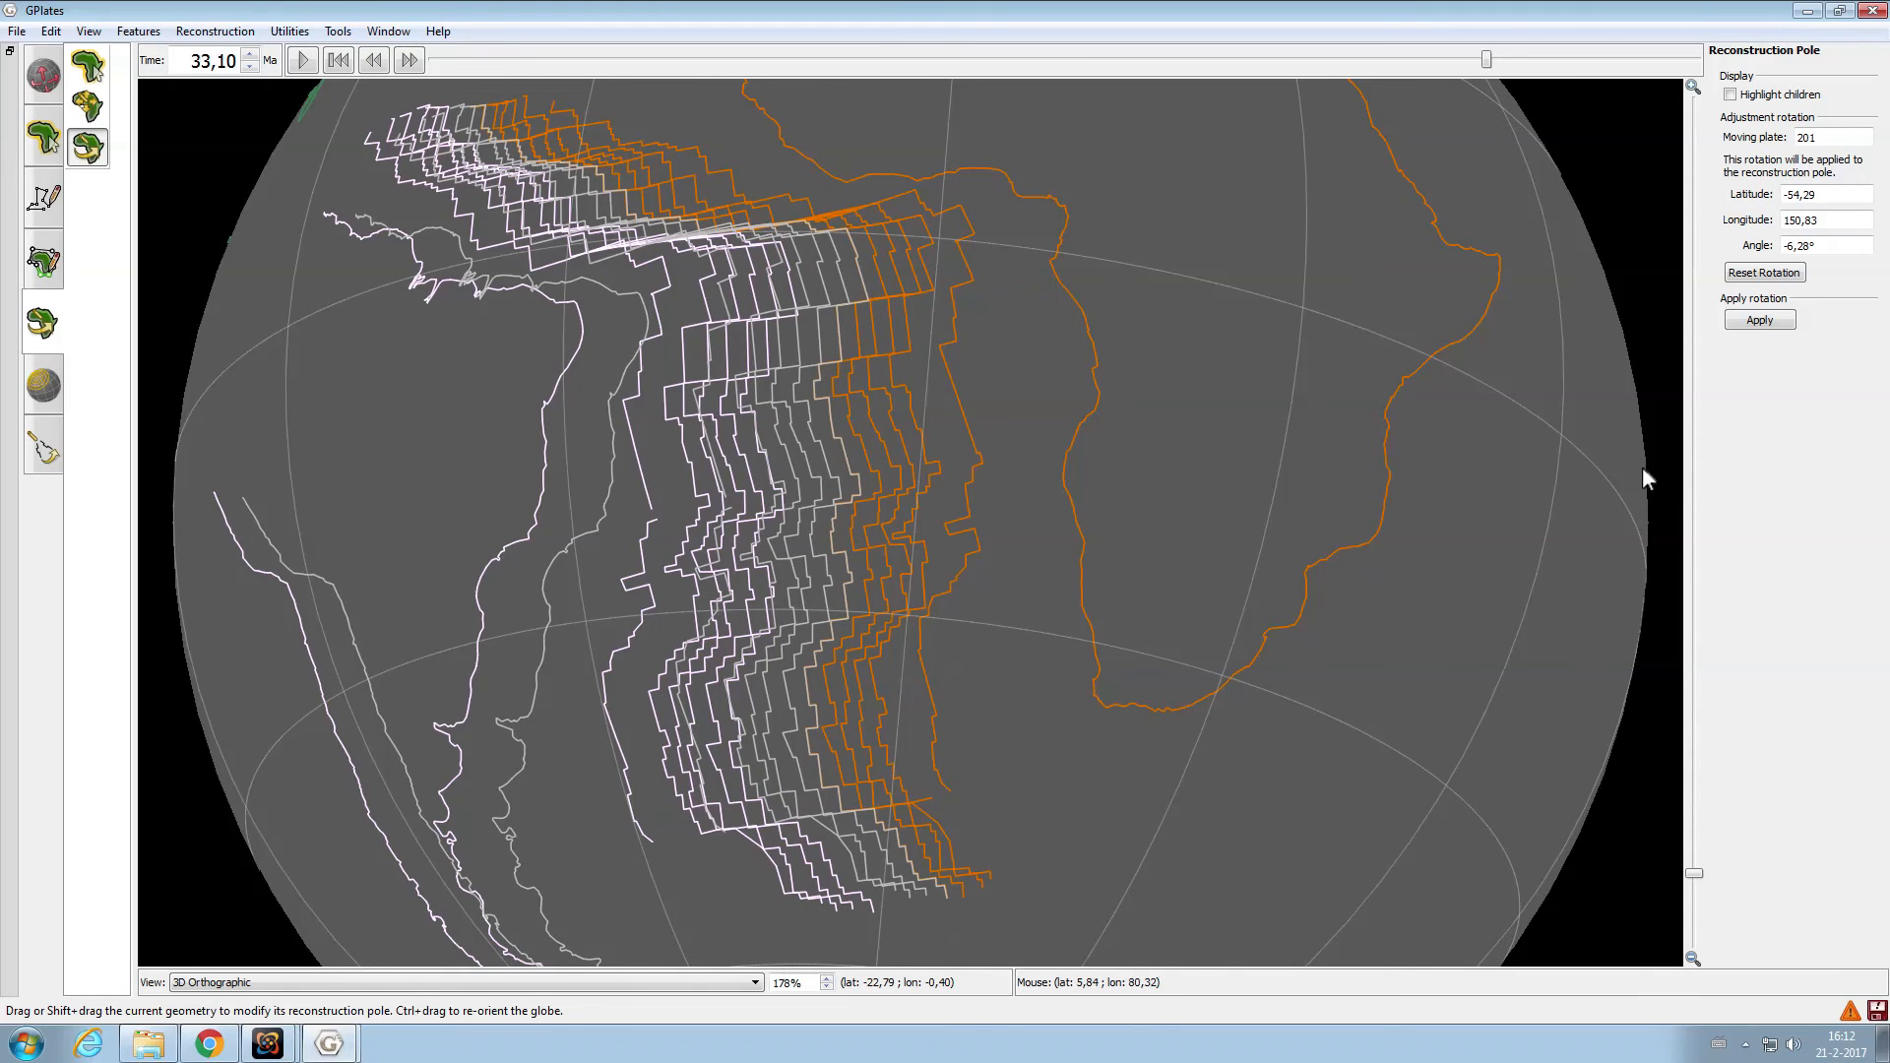
{"action": "left_click", "coordinate": [1759, 320]}
{"action": "left_click", "coordinate": [1107, 800]}
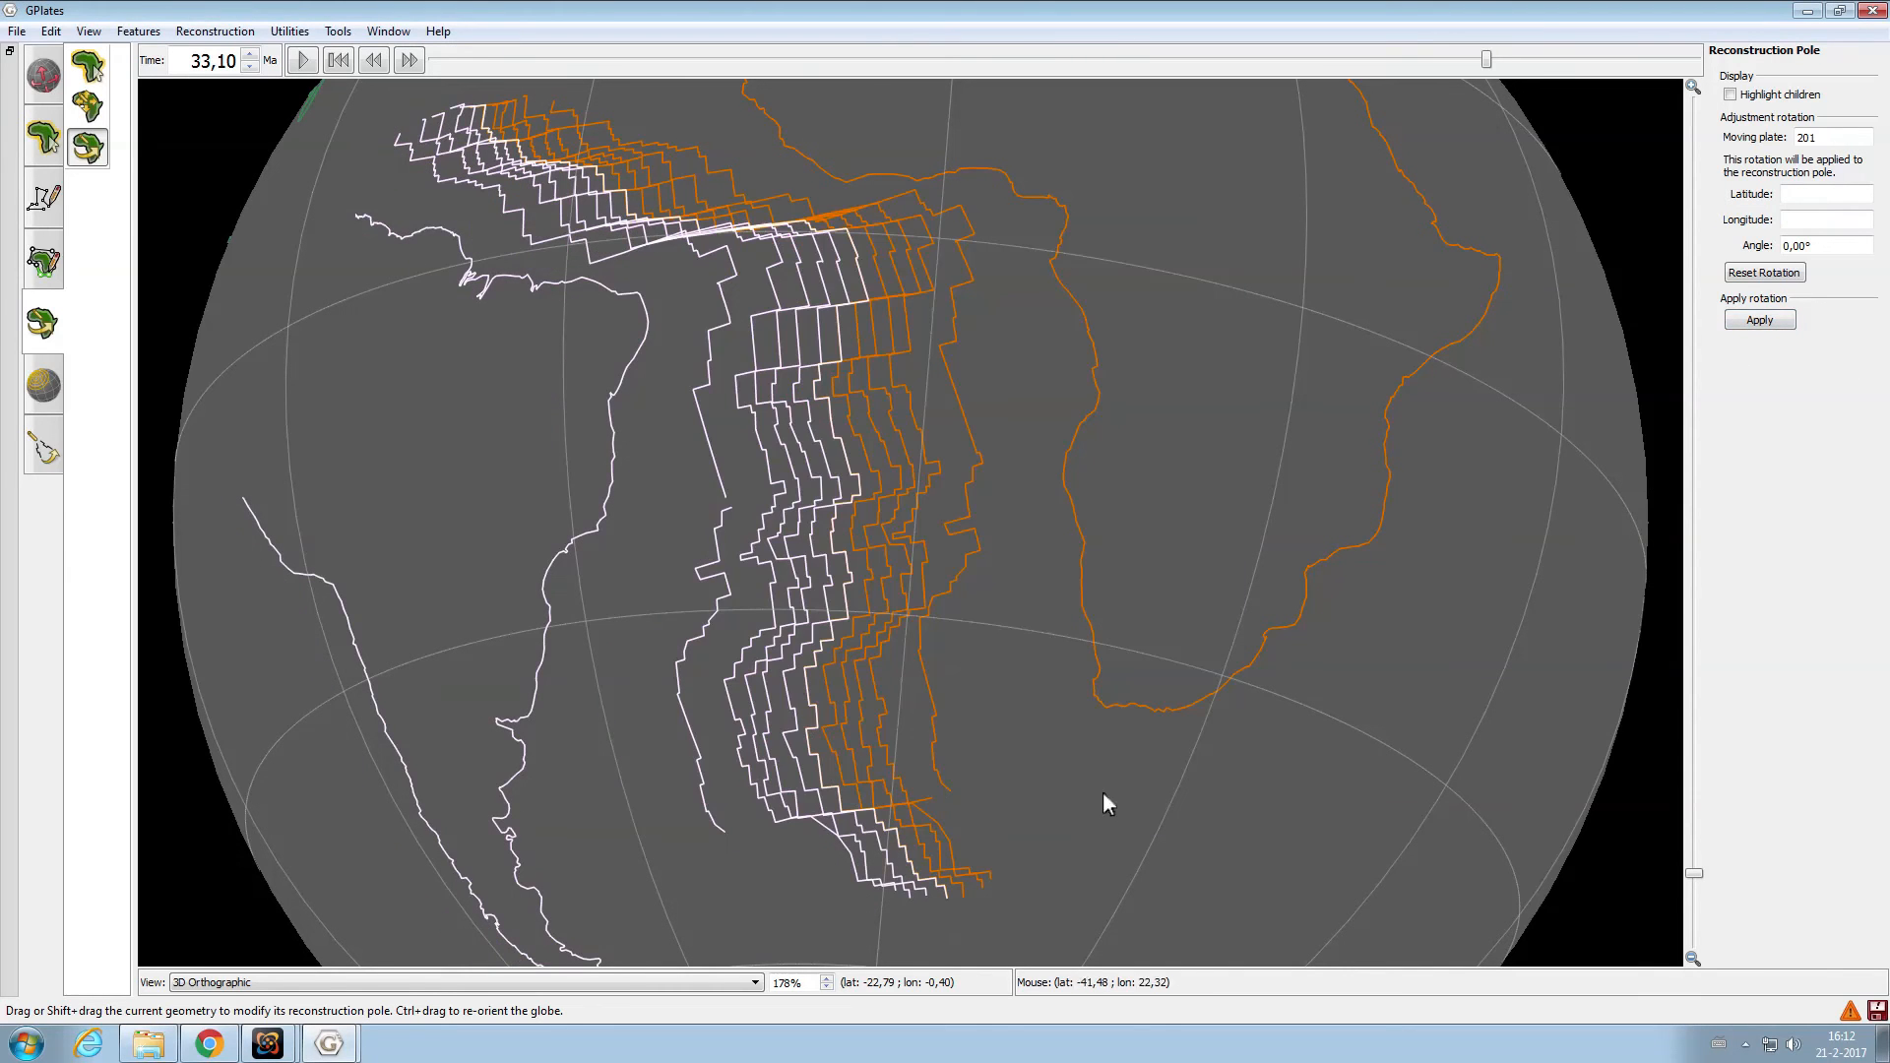
Query the plate 701 isochron just east of the 33.1 Ma fit and set the reconstruction time to 40.1 Ma
{"action": "key", "text": "f"}
{"action": "left_click", "coordinate": [849, 315]}
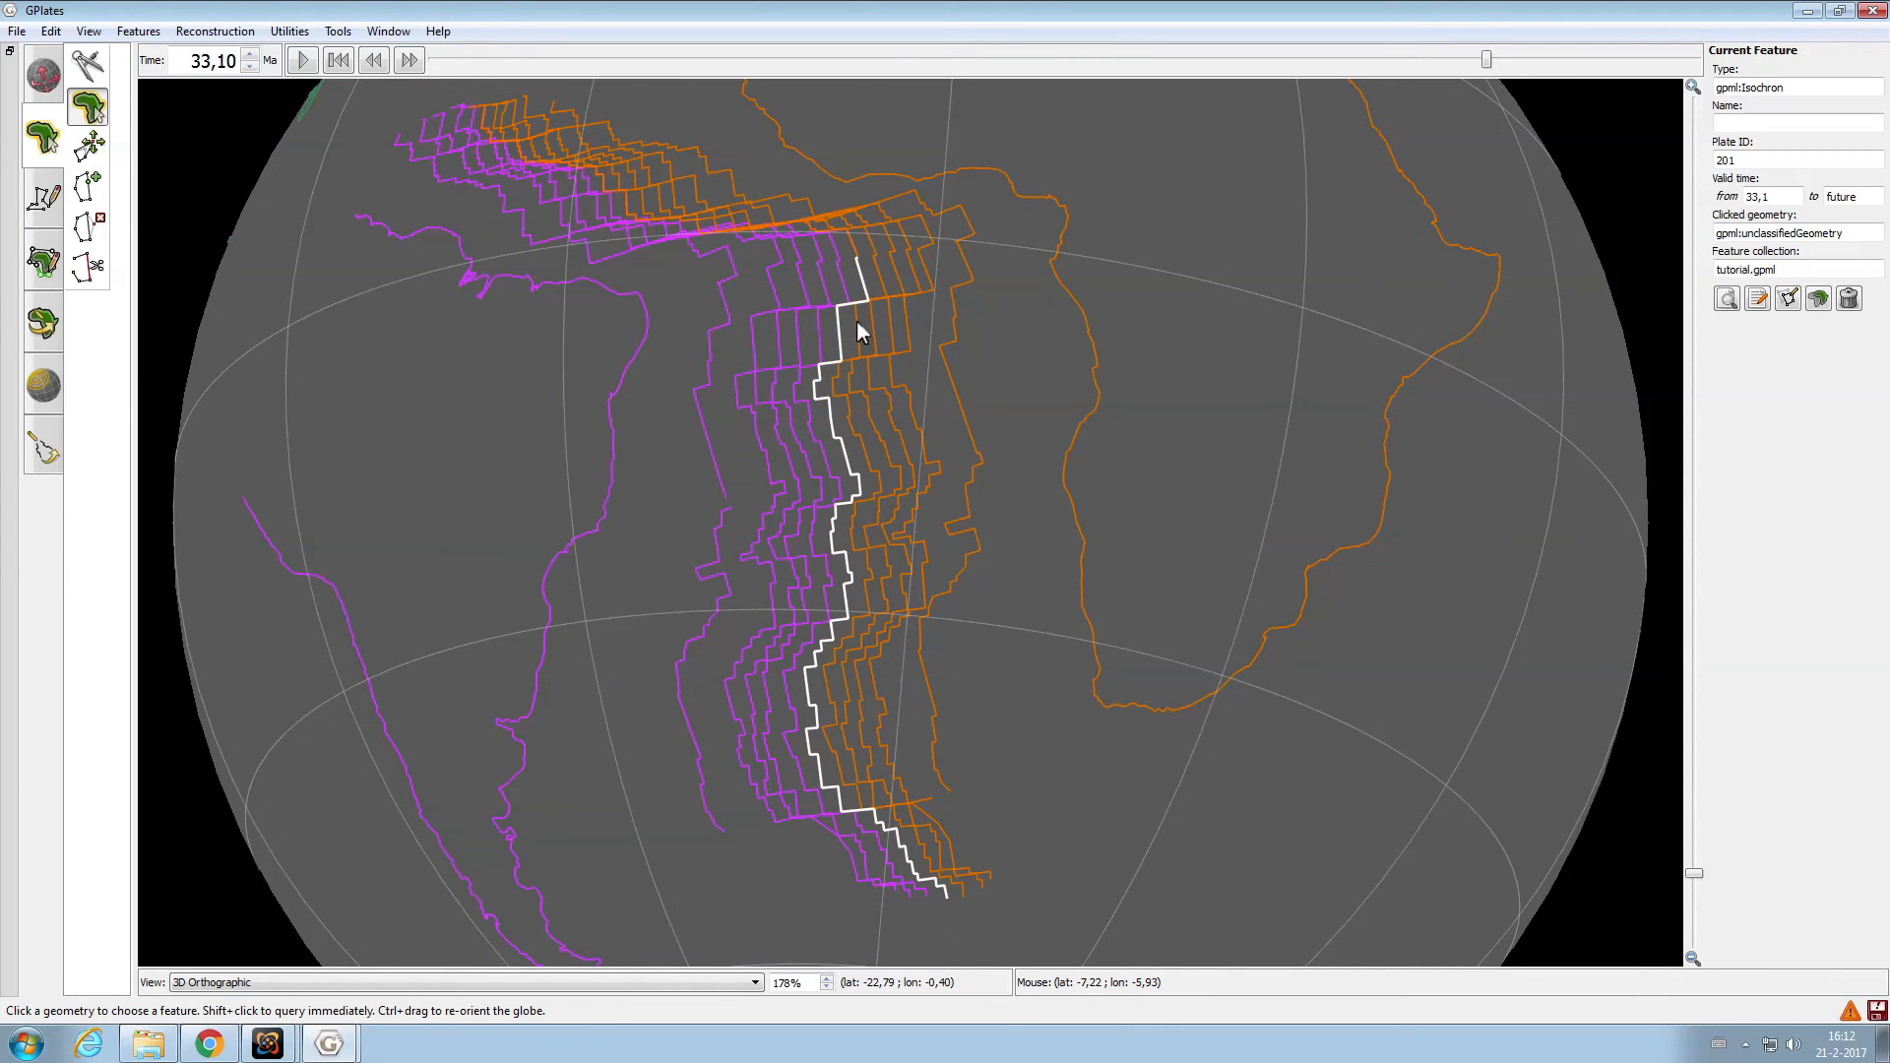
{"action": "left_click", "coordinate": [857, 321]}
{"action": "double_click", "coordinate": [197, 63]}
{"action": "type", "text": "40,1"}
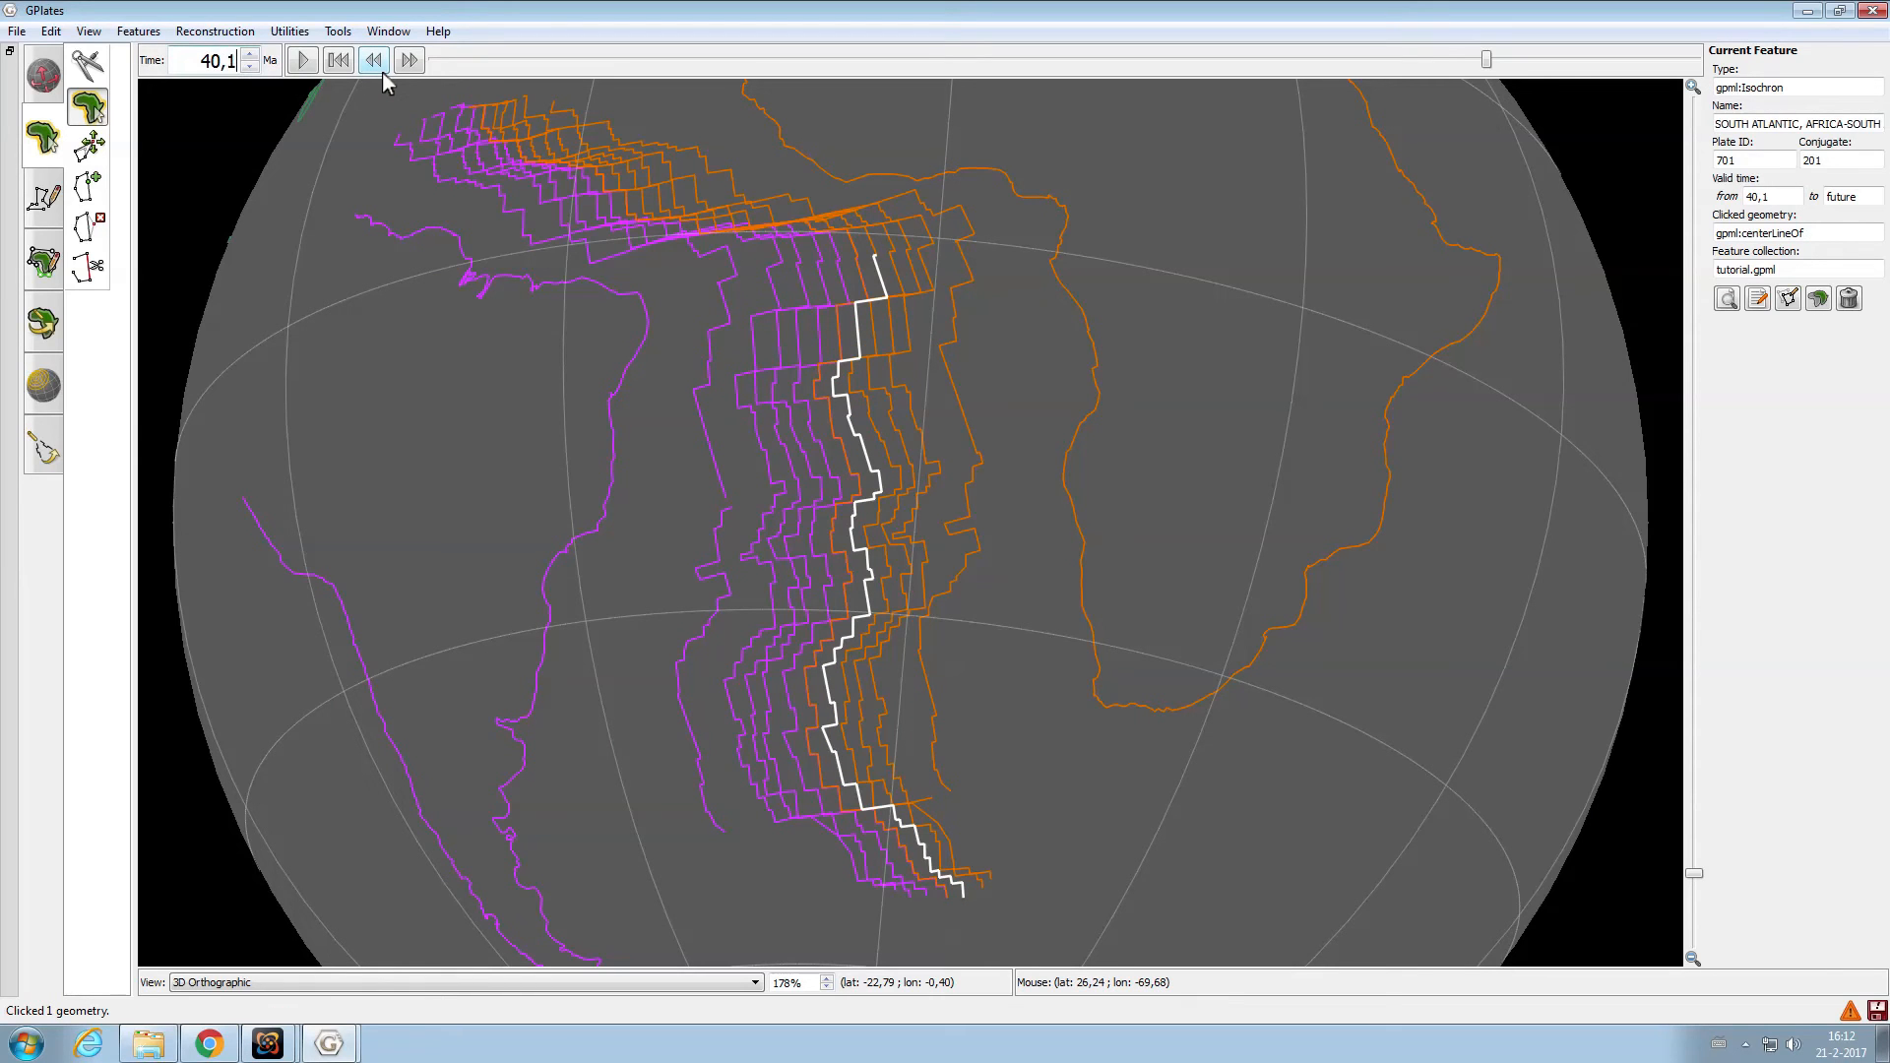
{"action": "key", "text": "Return"}
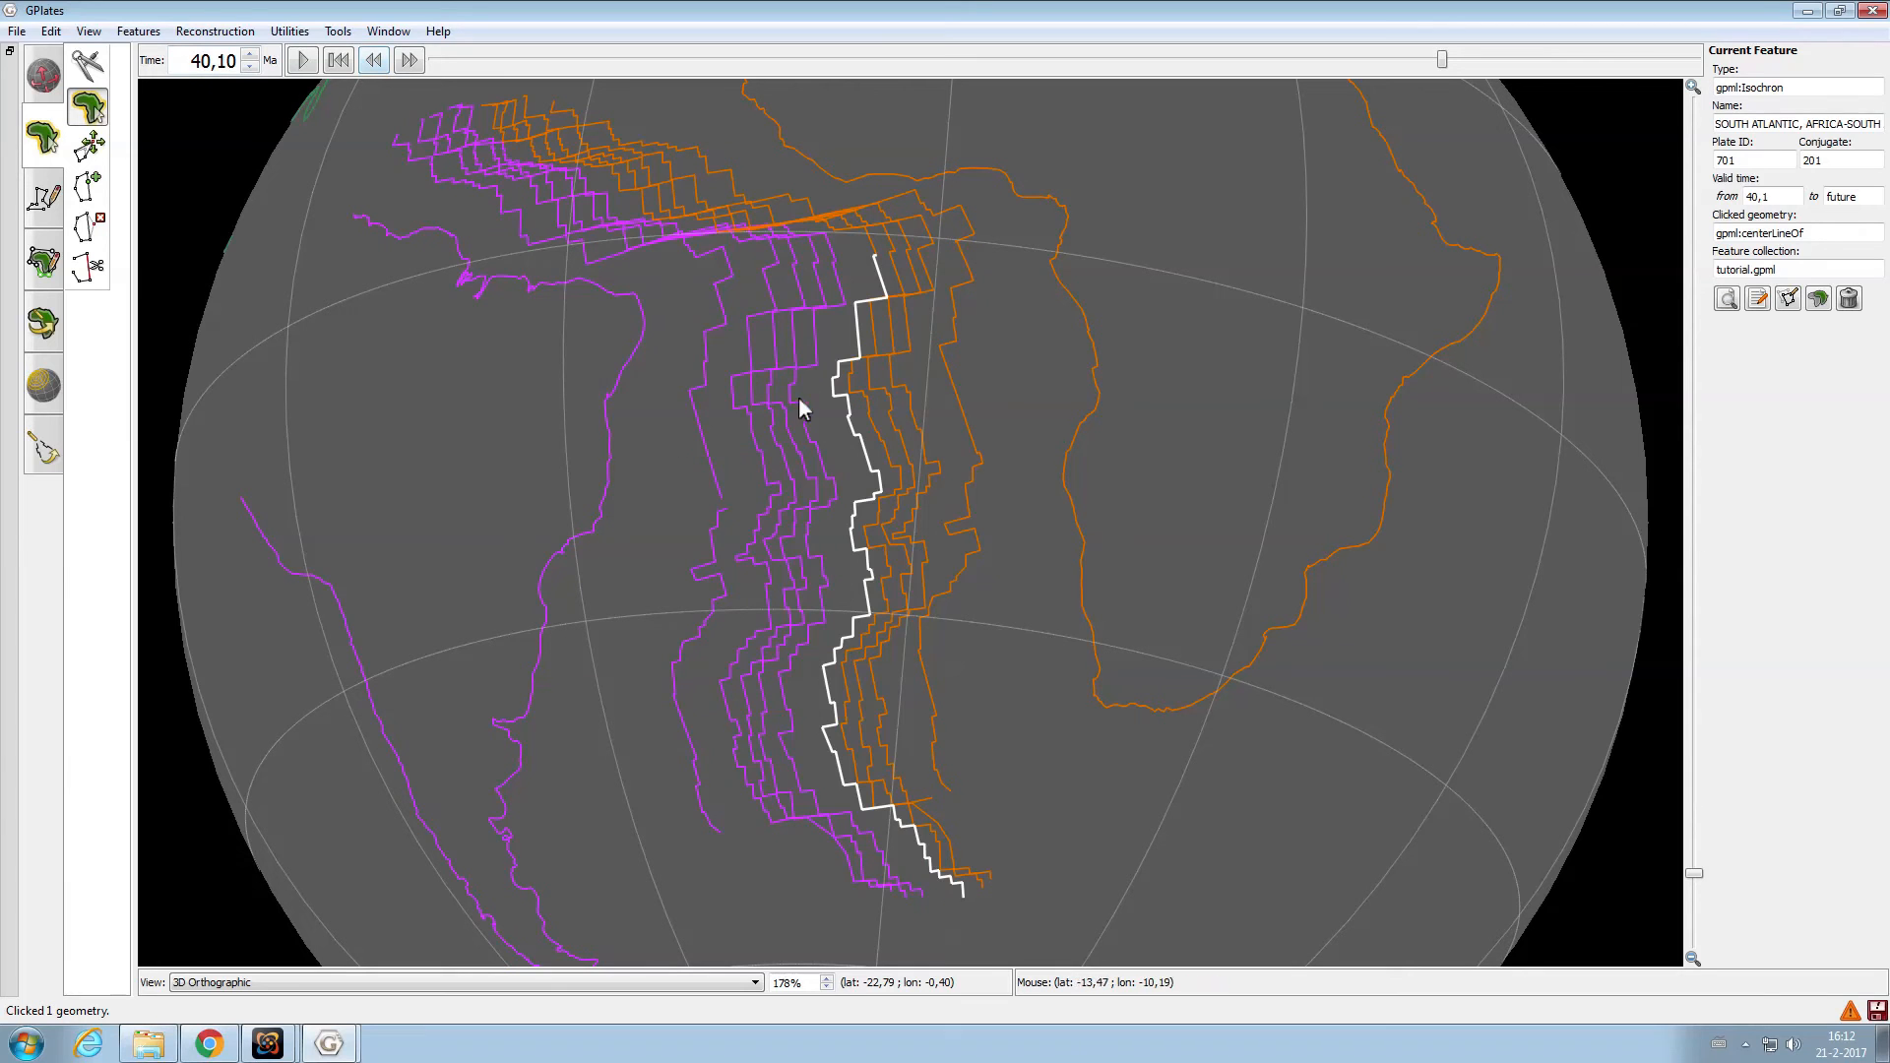
Rotate plate 201 onto plate 701's 40.1 Ma isochron with about latitude -55.51, longitude 152.35, angle -3.59°, and apply the adjustment
{"action": "left_click", "coordinate": [42, 323]}
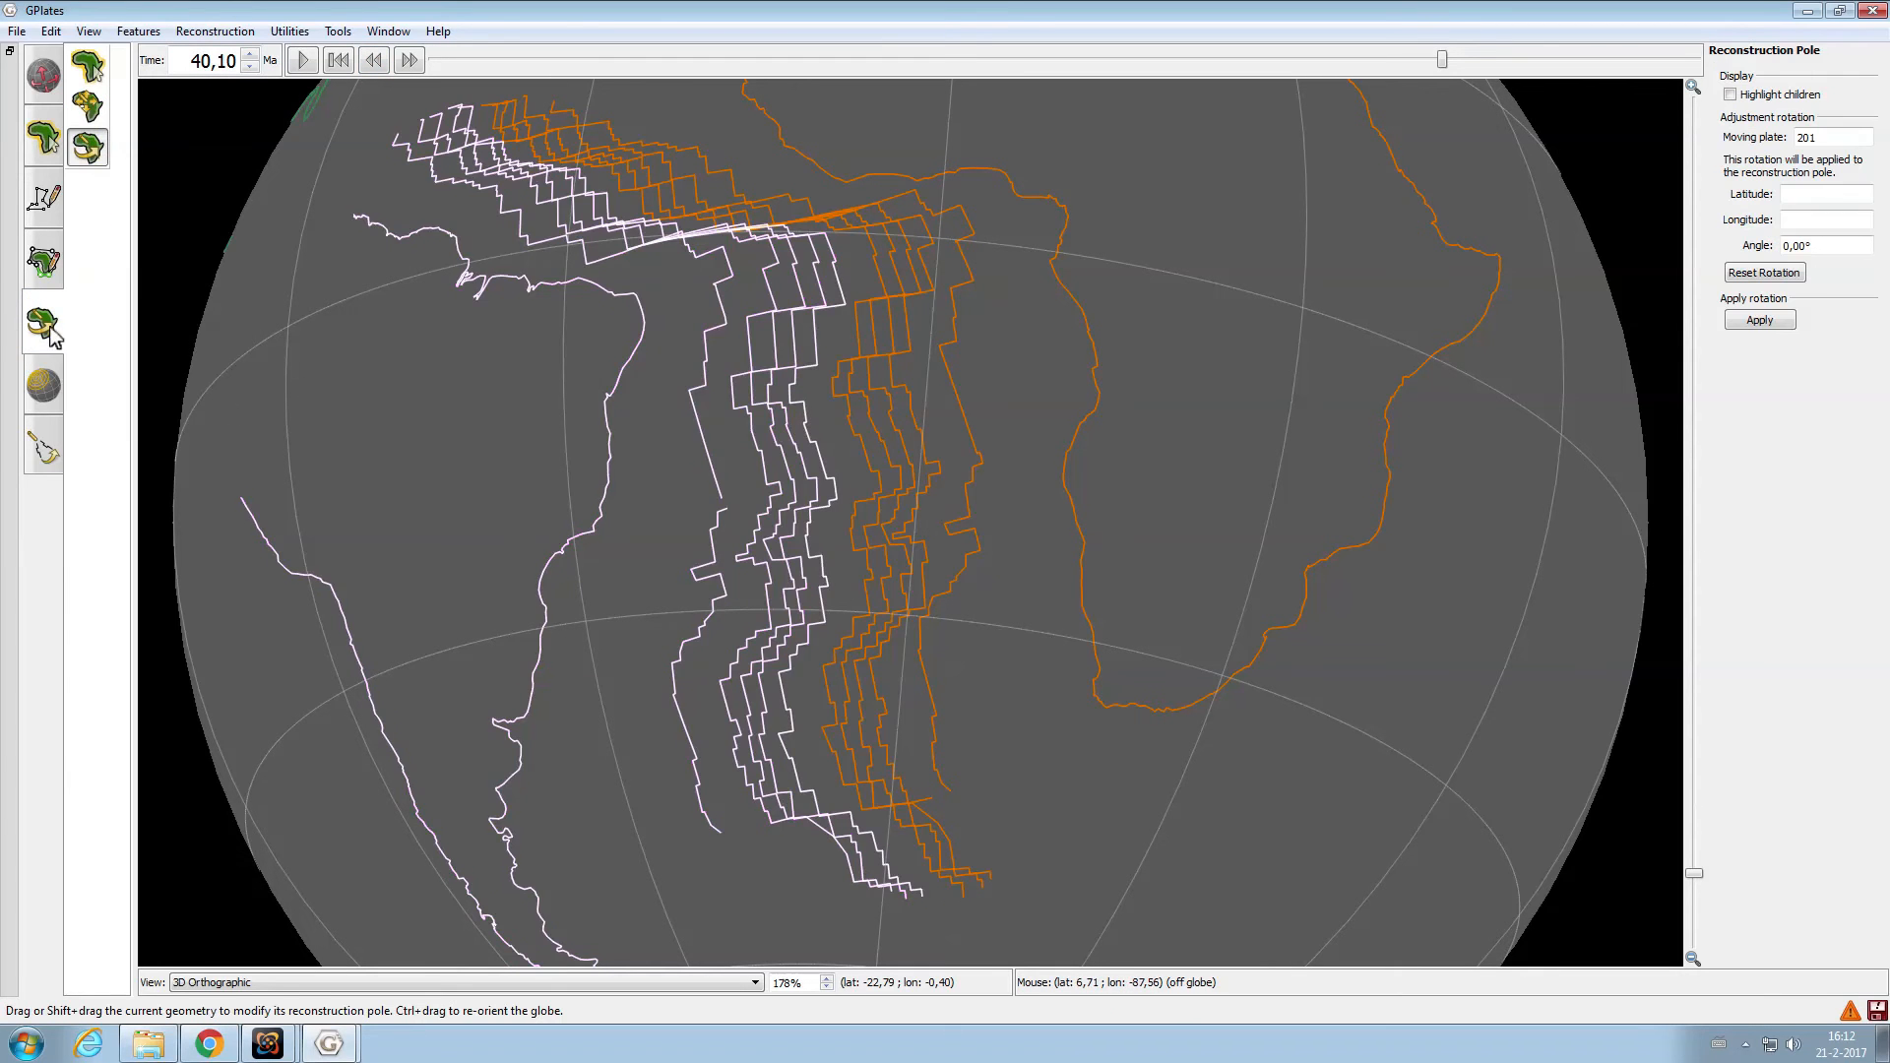
{"action": "left_click_drag", "start_coordinate": [667, 459], "coordinate": [778, 454]}
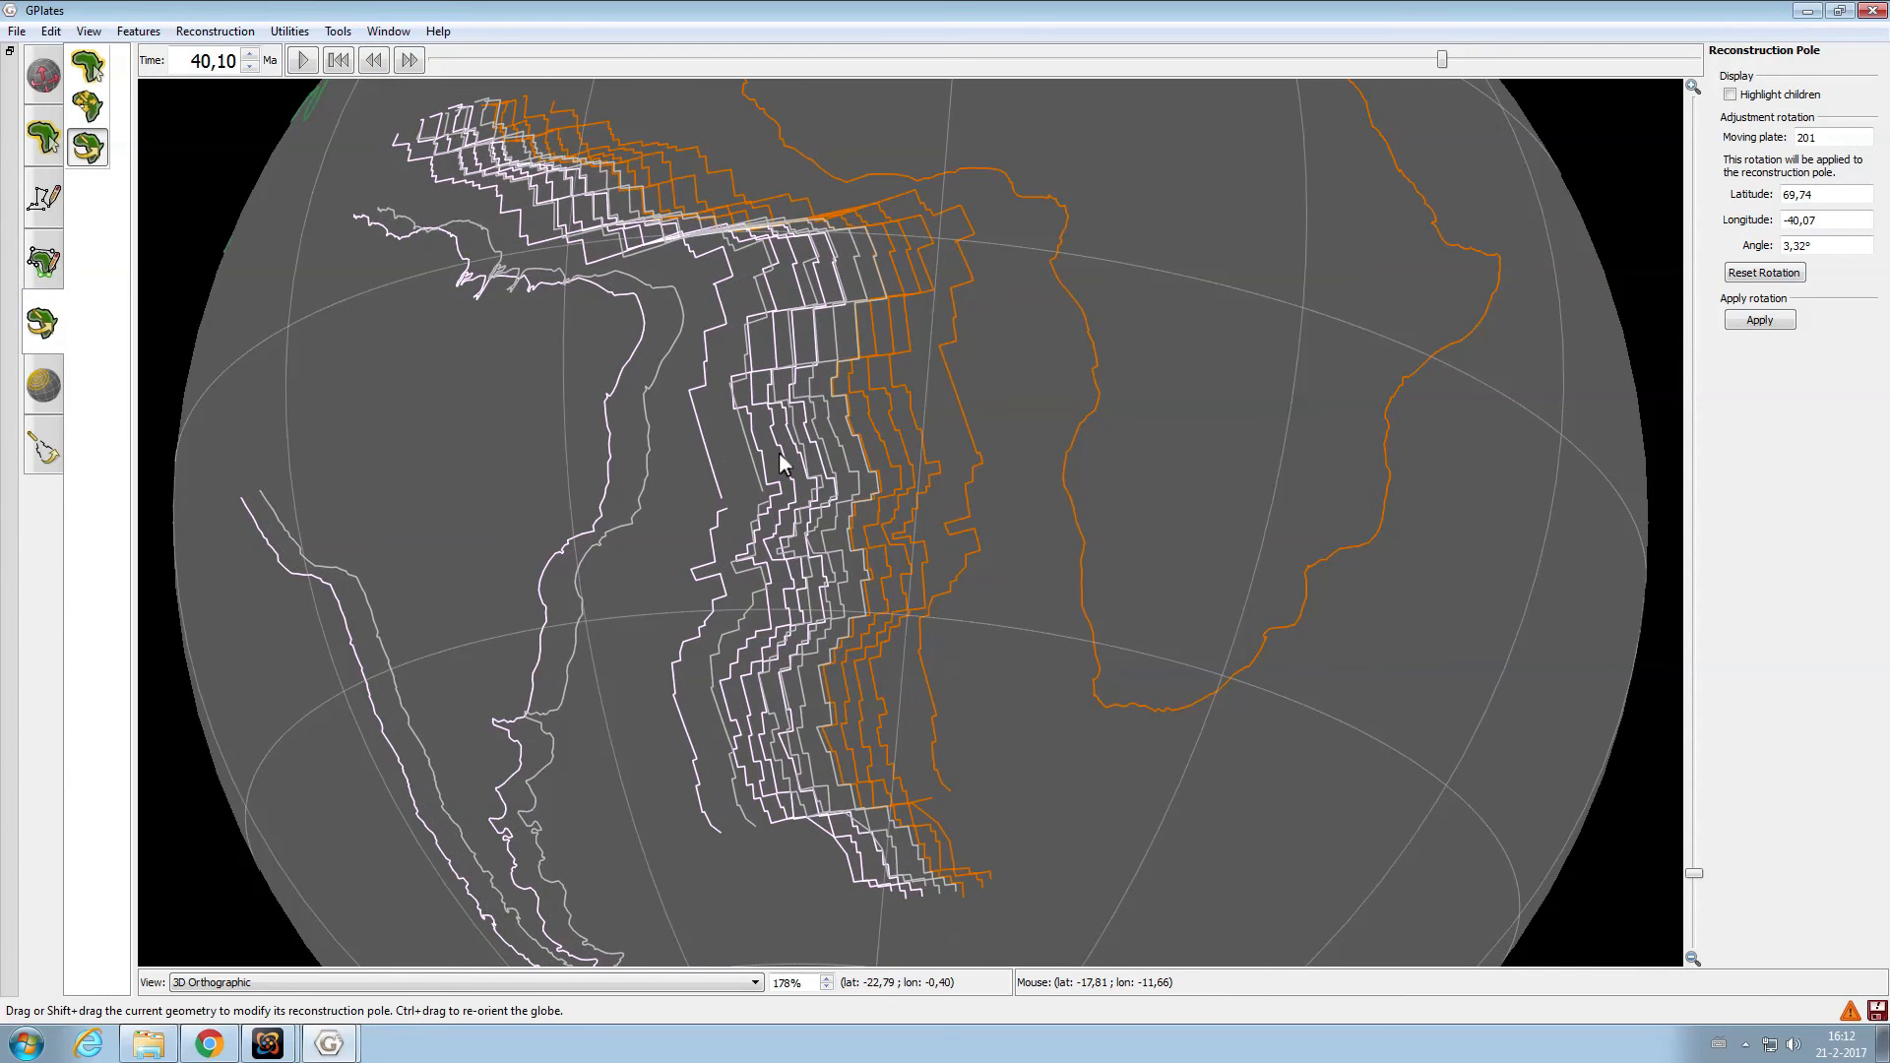
{"action": "left_click_drag", "start_coordinate": [763, 650], "coordinate": [749, 595], "text": "shift"}
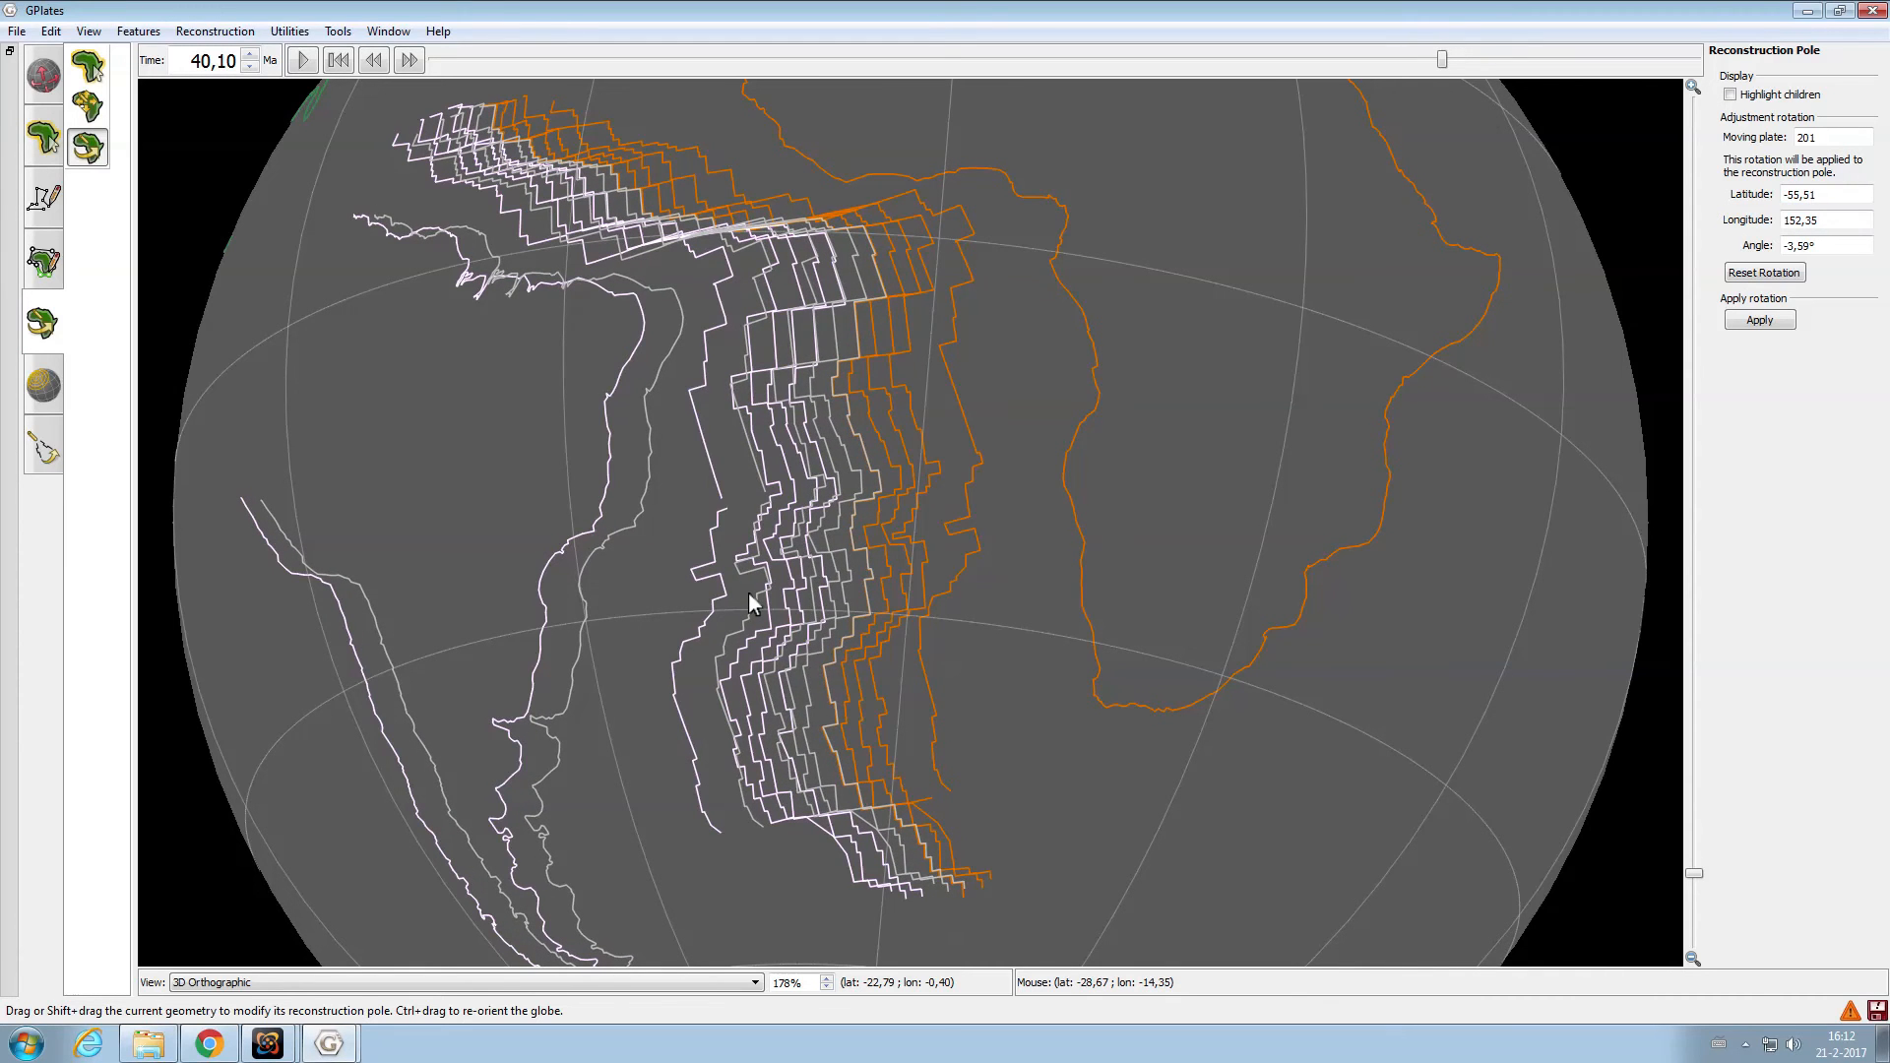
{"action": "left_click", "coordinate": [1759, 320]}
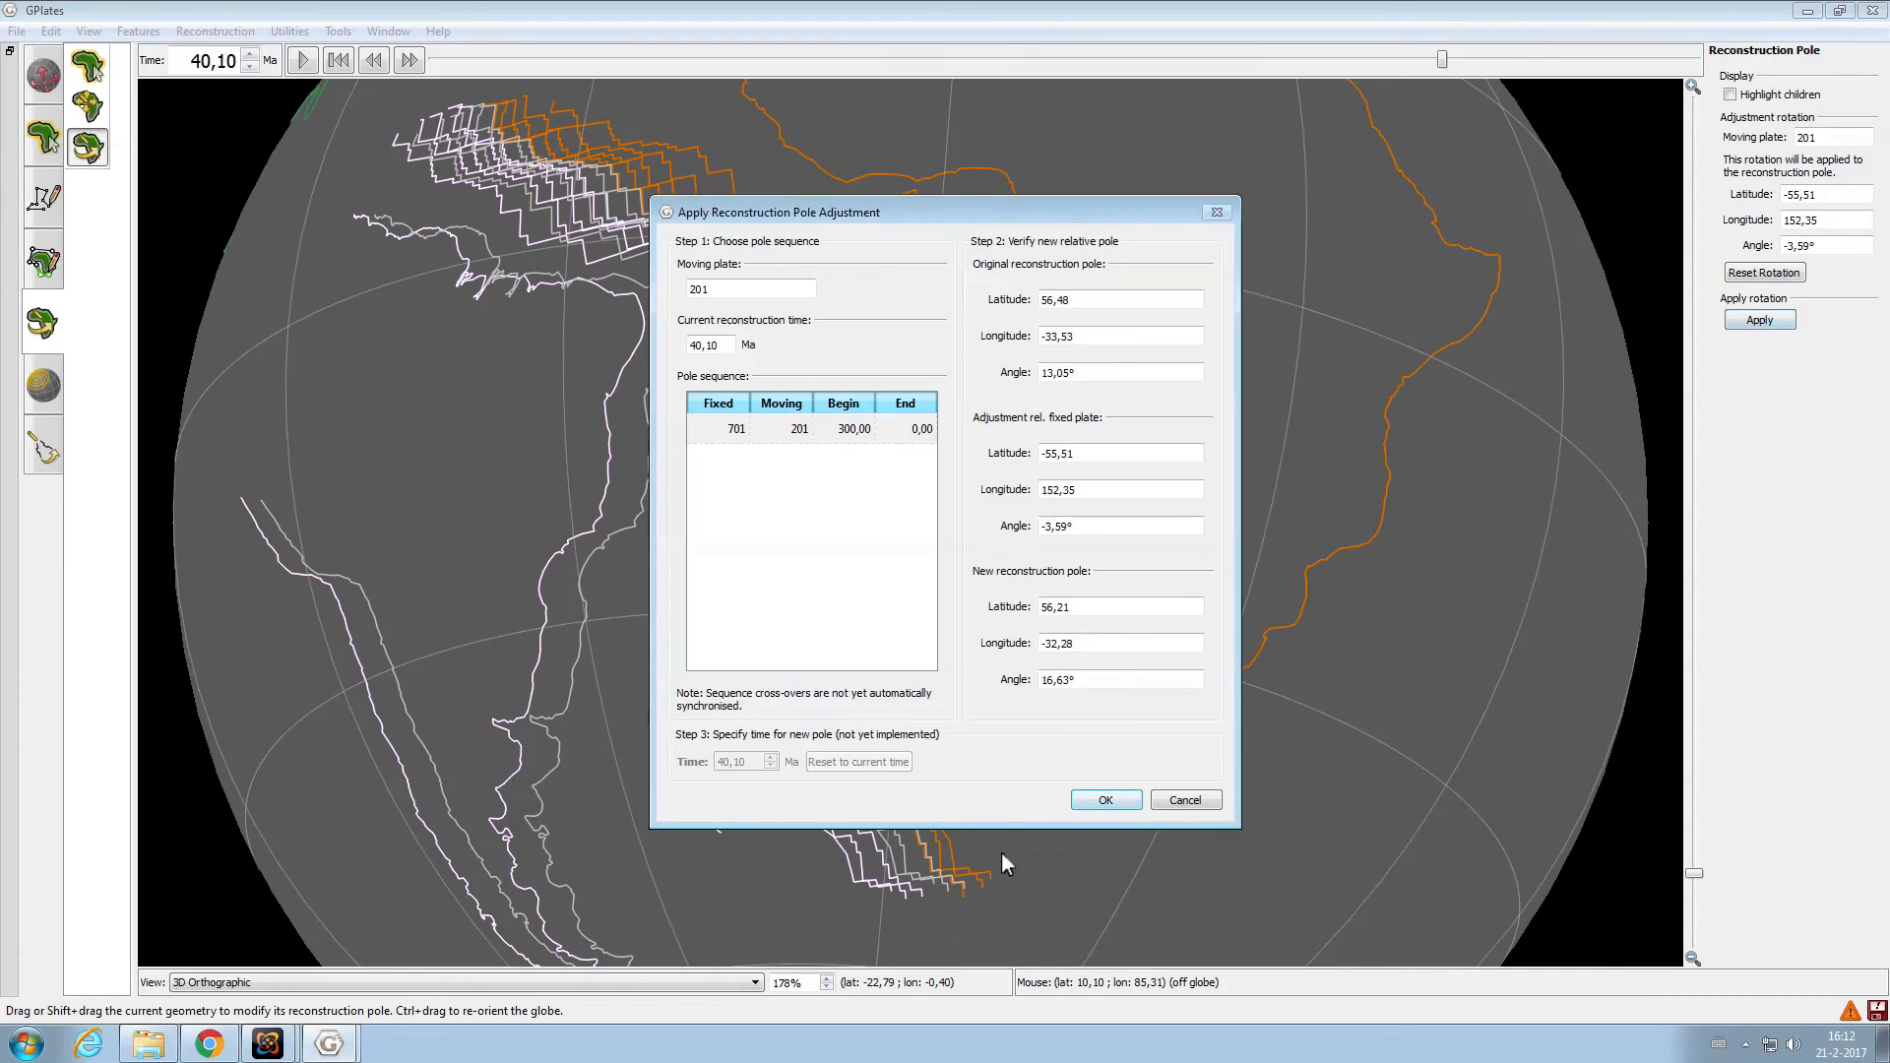
{"action": "left_click", "coordinate": [1130, 799]}
Query plate 701's next isochron beyond the 40.1 Ma one and set the reconstruction time to 47.9 Ma
{"action": "left_click", "coordinate": [43, 138]}
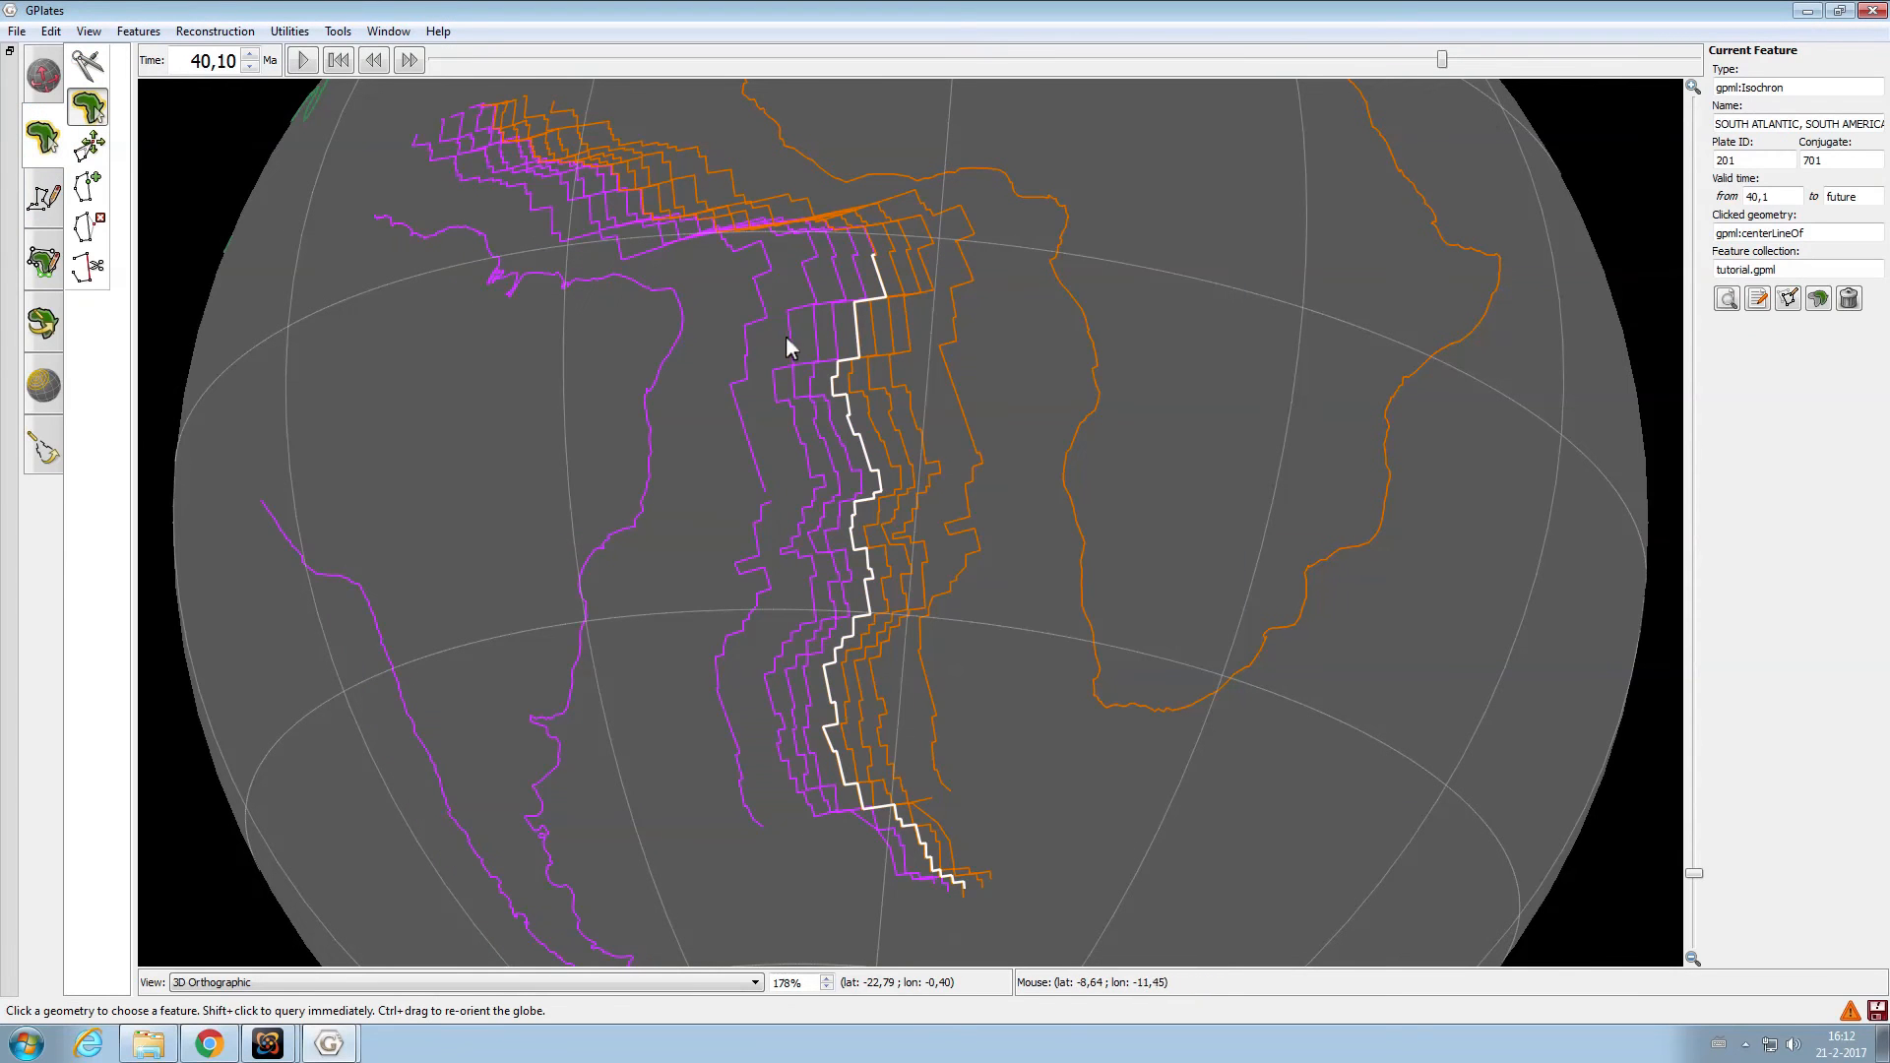
{"action": "left_click", "coordinate": [870, 319]}
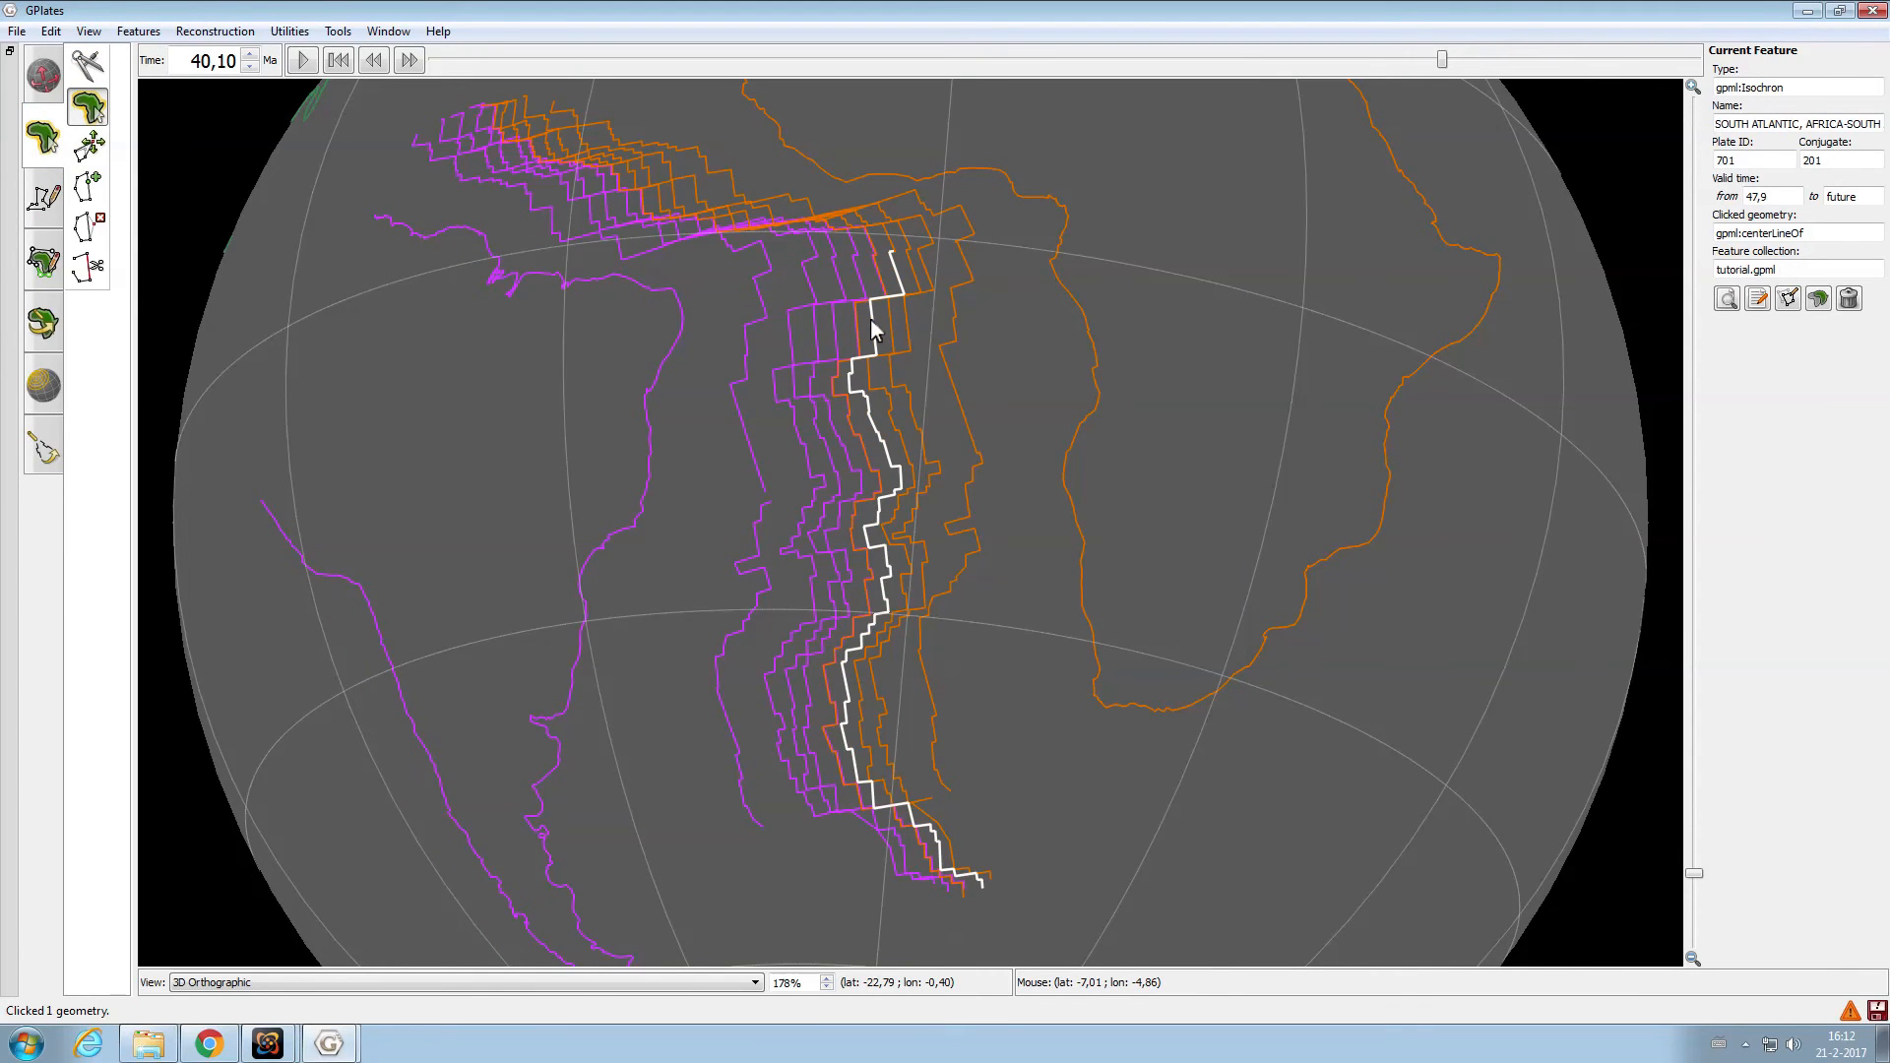
{"action": "left_click_drag", "start_coordinate": [191, 61], "coordinate": [357, 77]}
{"action": "type", "text": "47,9"}
{"action": "key", "text": "Return"}
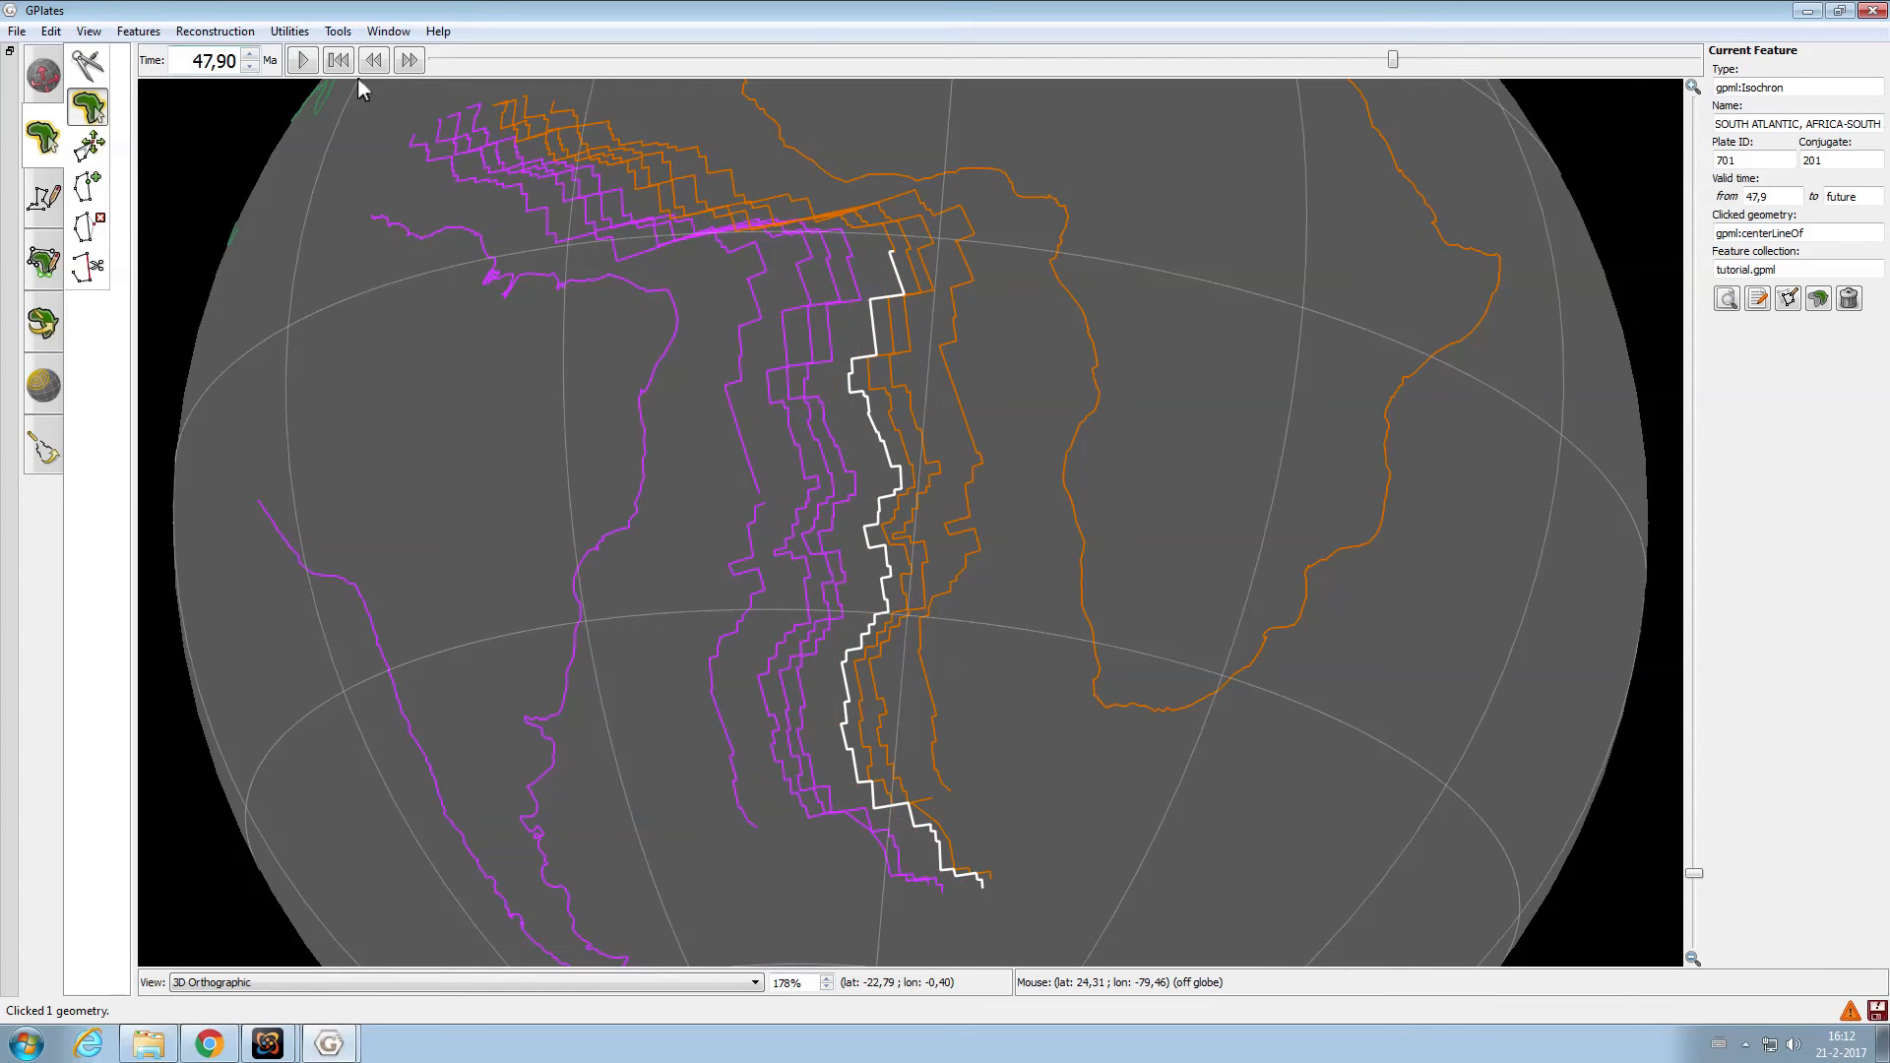
Align plate 201's 47.9 Ma isochron with plate 701's using about latitude -64.14, longitude 151.73, angle -3.53°, and apply the adjustment
{"action": "left_click", "coordinate": [827, 311]}
{"action": "left_click", "coordinate": [49, 324]}
{"action": "left_click_drag", "start_coordinate": [795, 336], "coordinate": [782, 412]}
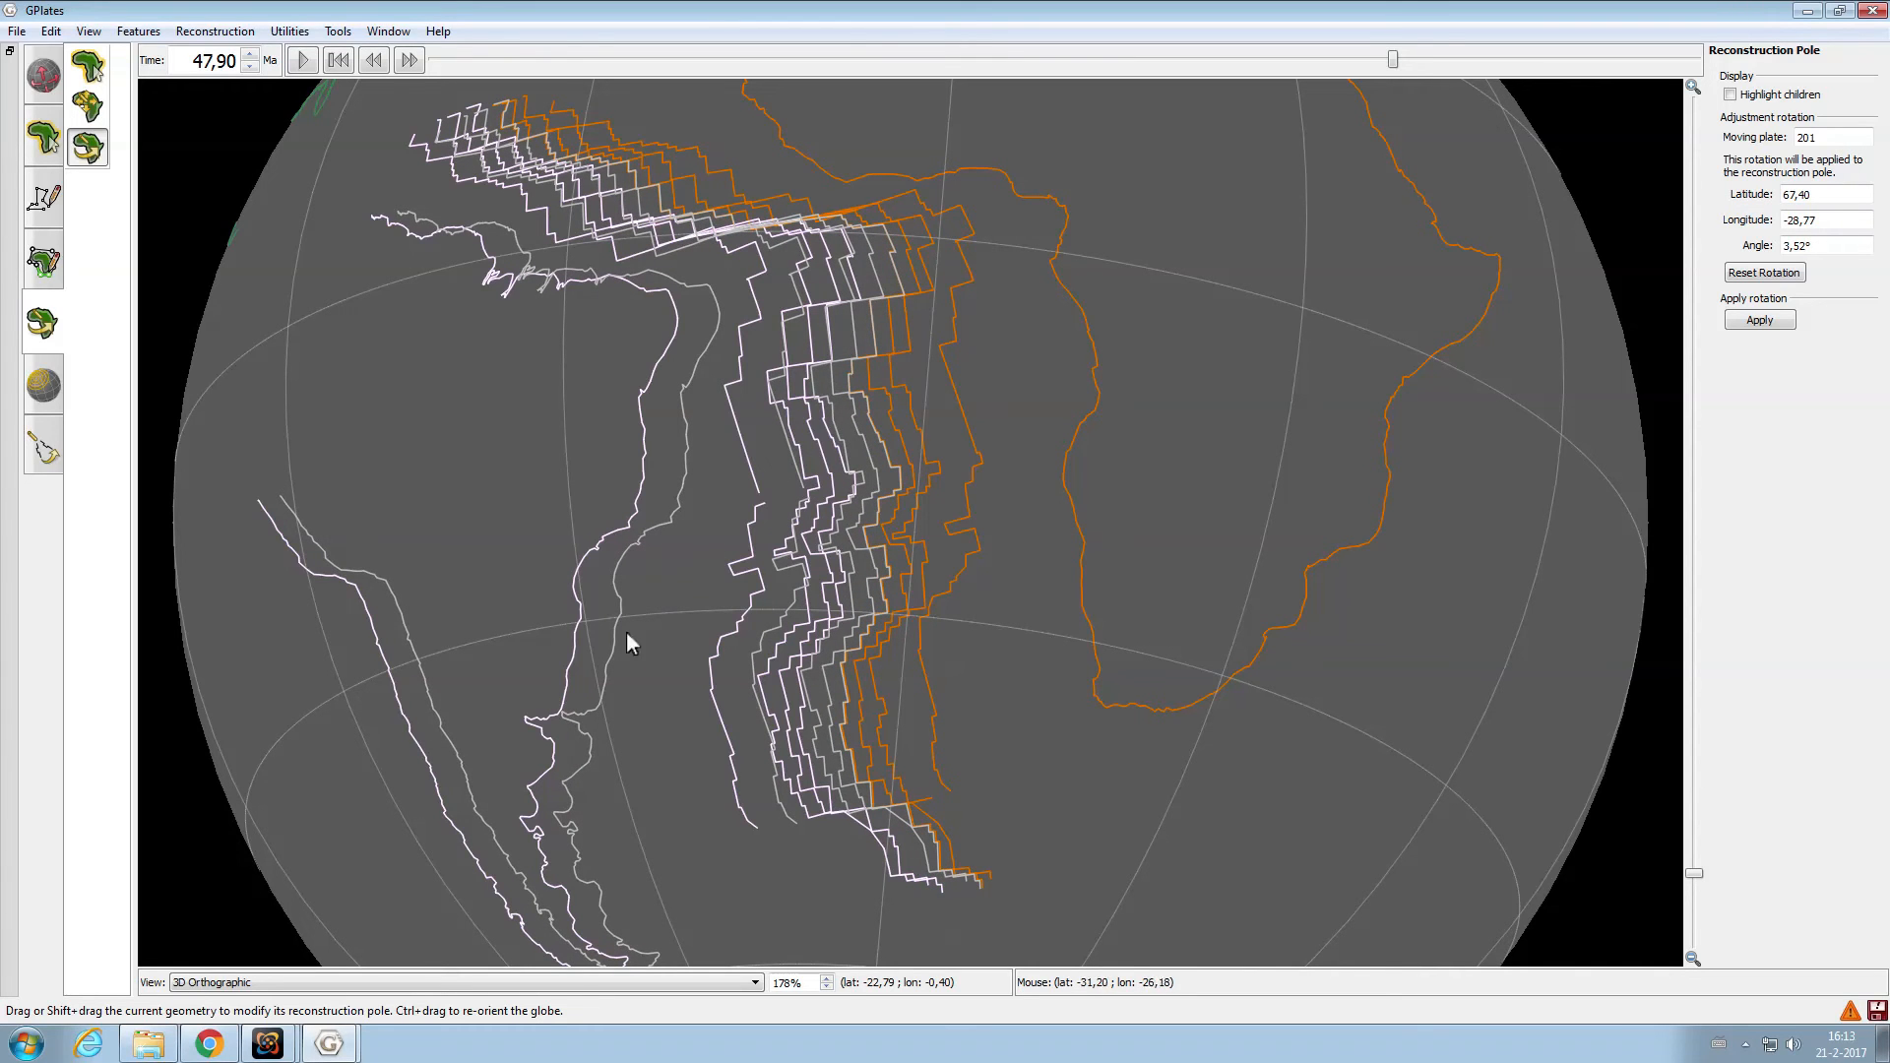
{"action": "left_click_drag", "start_coordinate": [598, 650], "coordinate": [624, 597]}
{"action": "left_click", "coordinate": [1784, 323]}
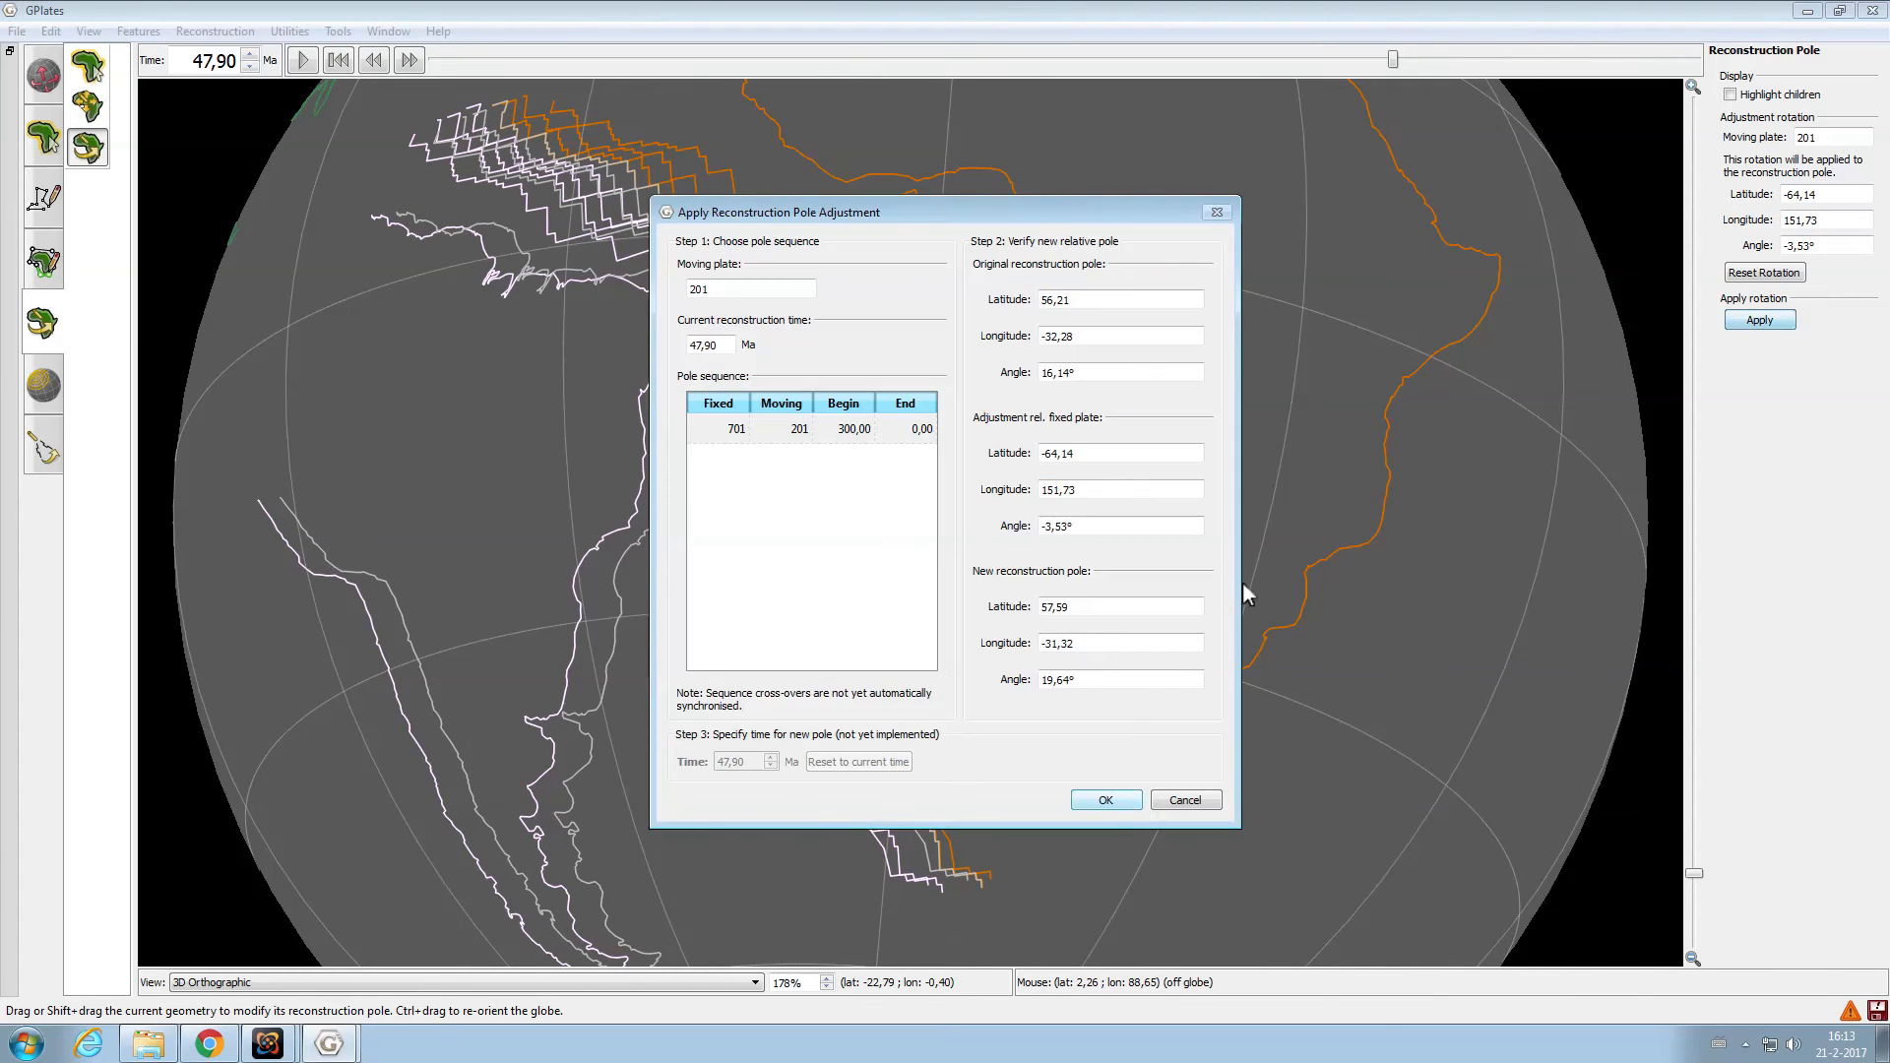
{"action": "left_click", "coordinate": [1128, 803]}
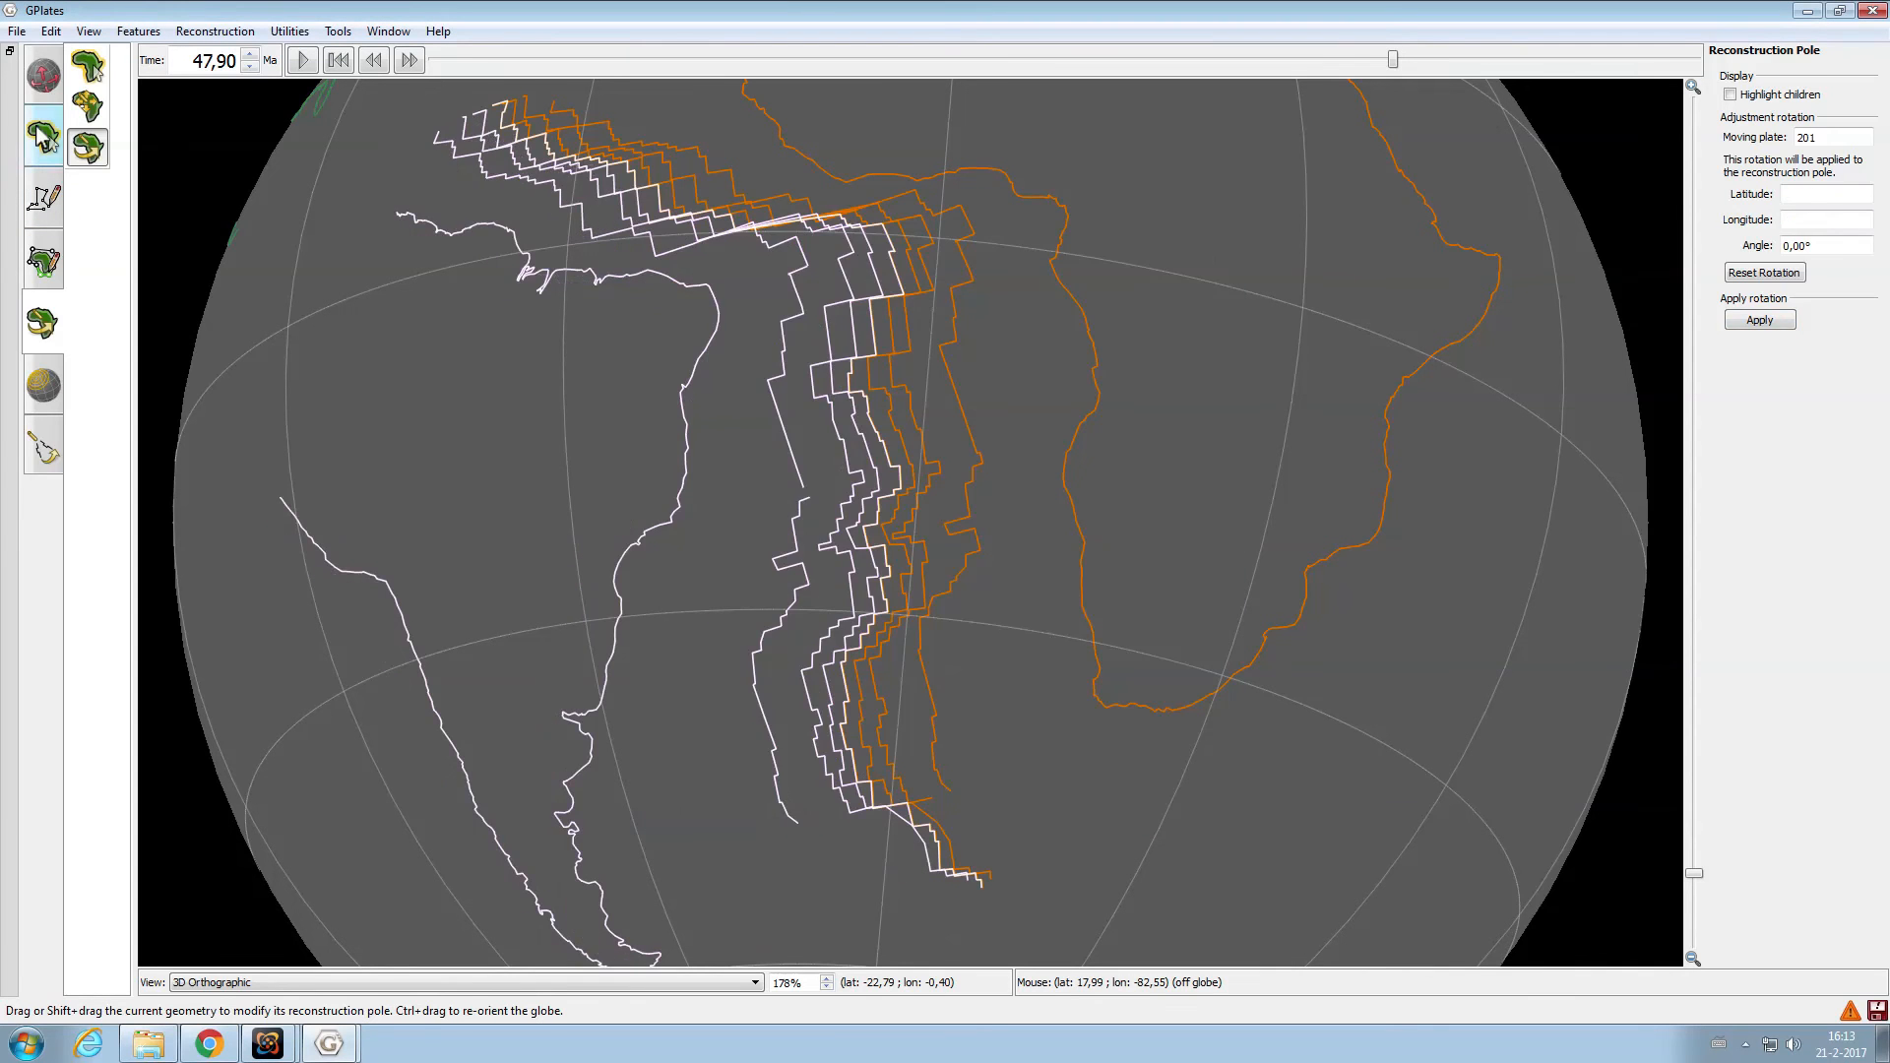
Query plate 701's isochron following the 47.9 Ma one and set the reconstruction time to 55.9 Ma
{"action": "key", "text": "f"}
{"action": "left_click", "coordinate": [874, 388]}
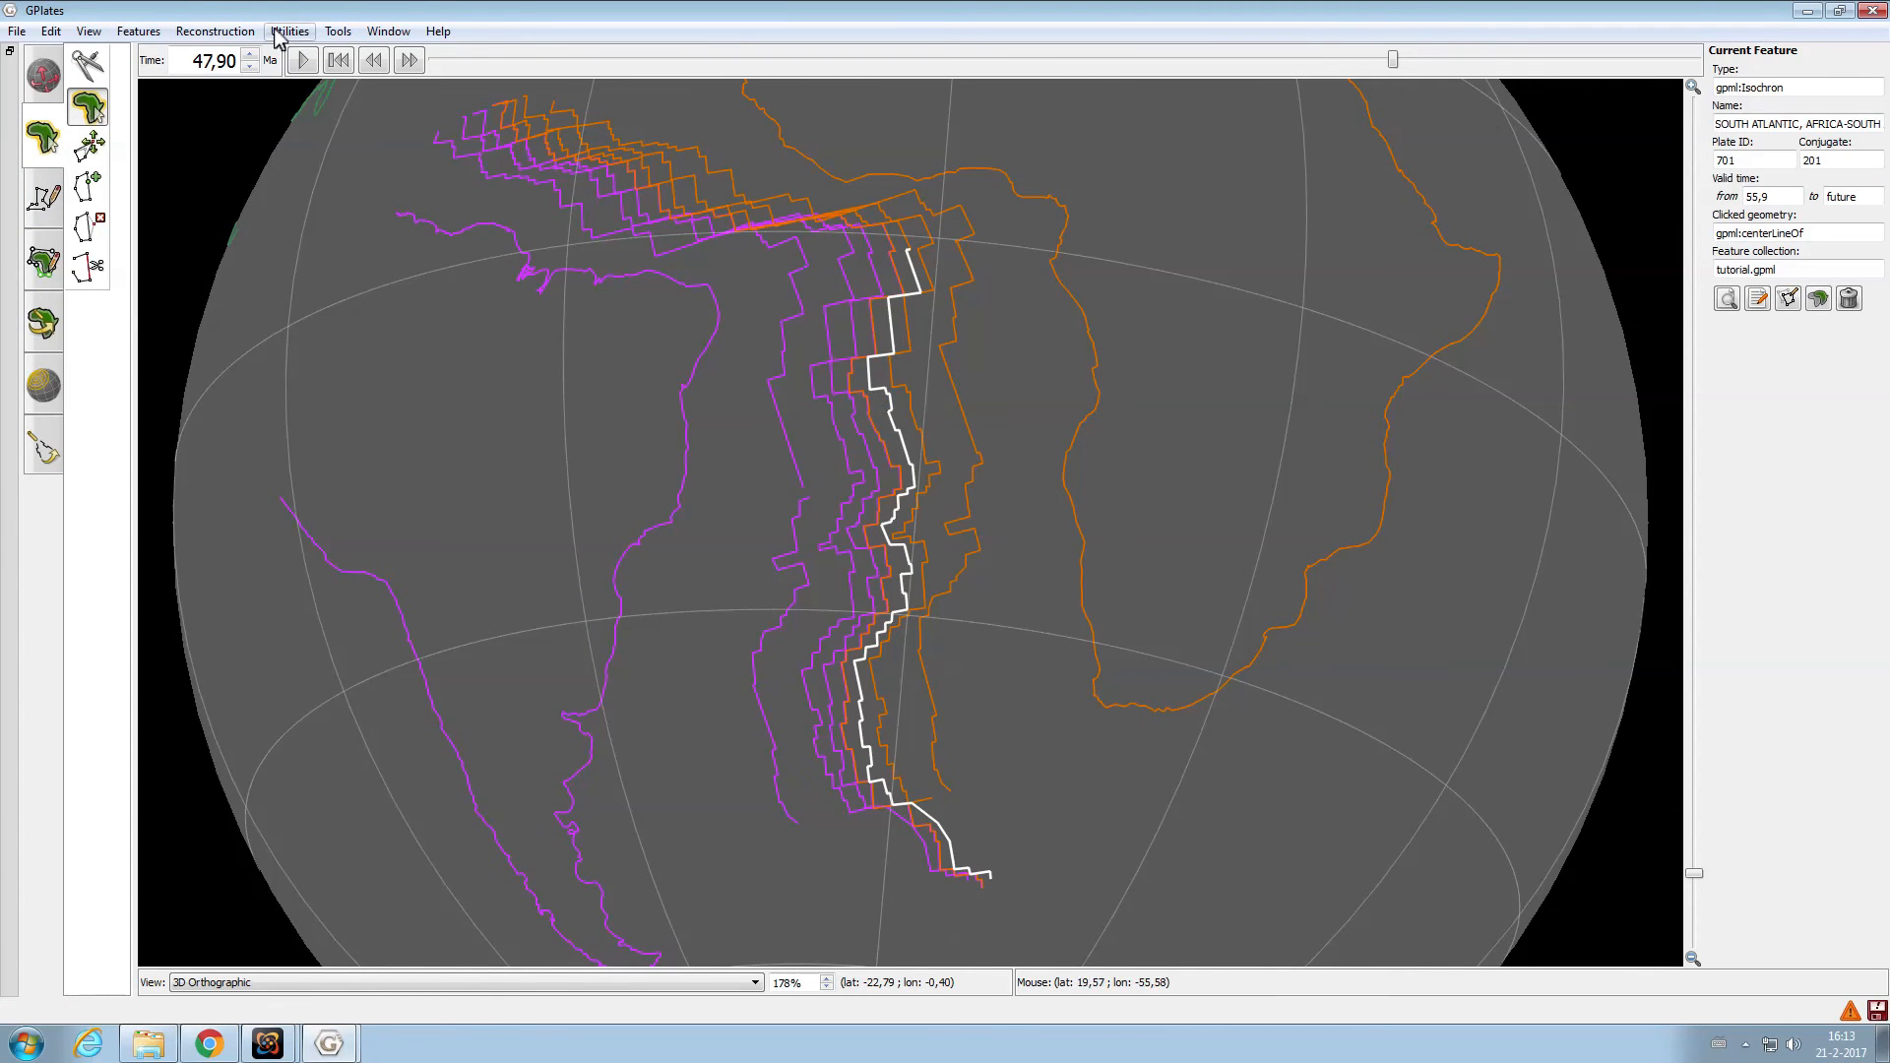
{"action": "double_click", "coordinate": [207, 61]}
{"action": "type", "text": "55,9"}
{"action": "key", "text": "Return"}
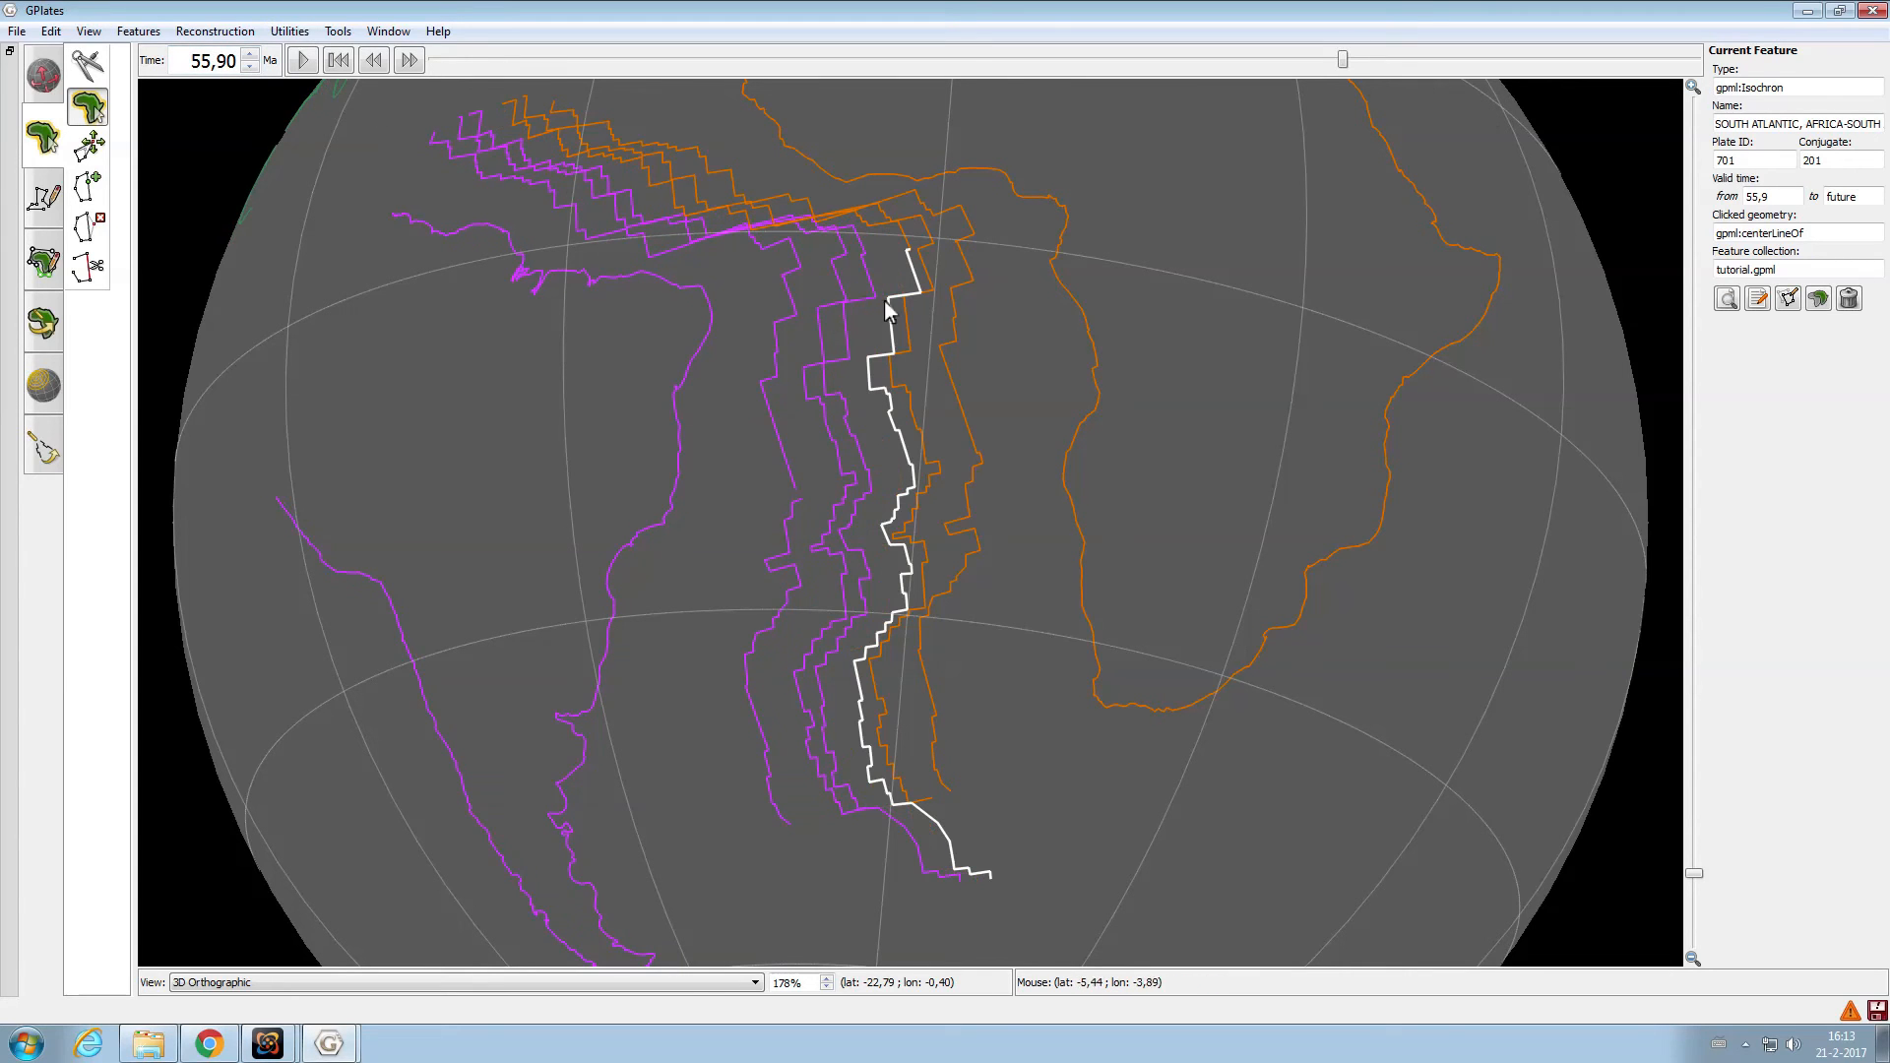
Fit plate 201's 55.9 Ma isochron to plate 701's with about latitude 80.00, longitude -67.72, angle 3.54°, and apply the adjustment
{"action": "left_click", "coordinate": [859, 297]}
{"action": "left_click", "coordinate": [43, 322]}
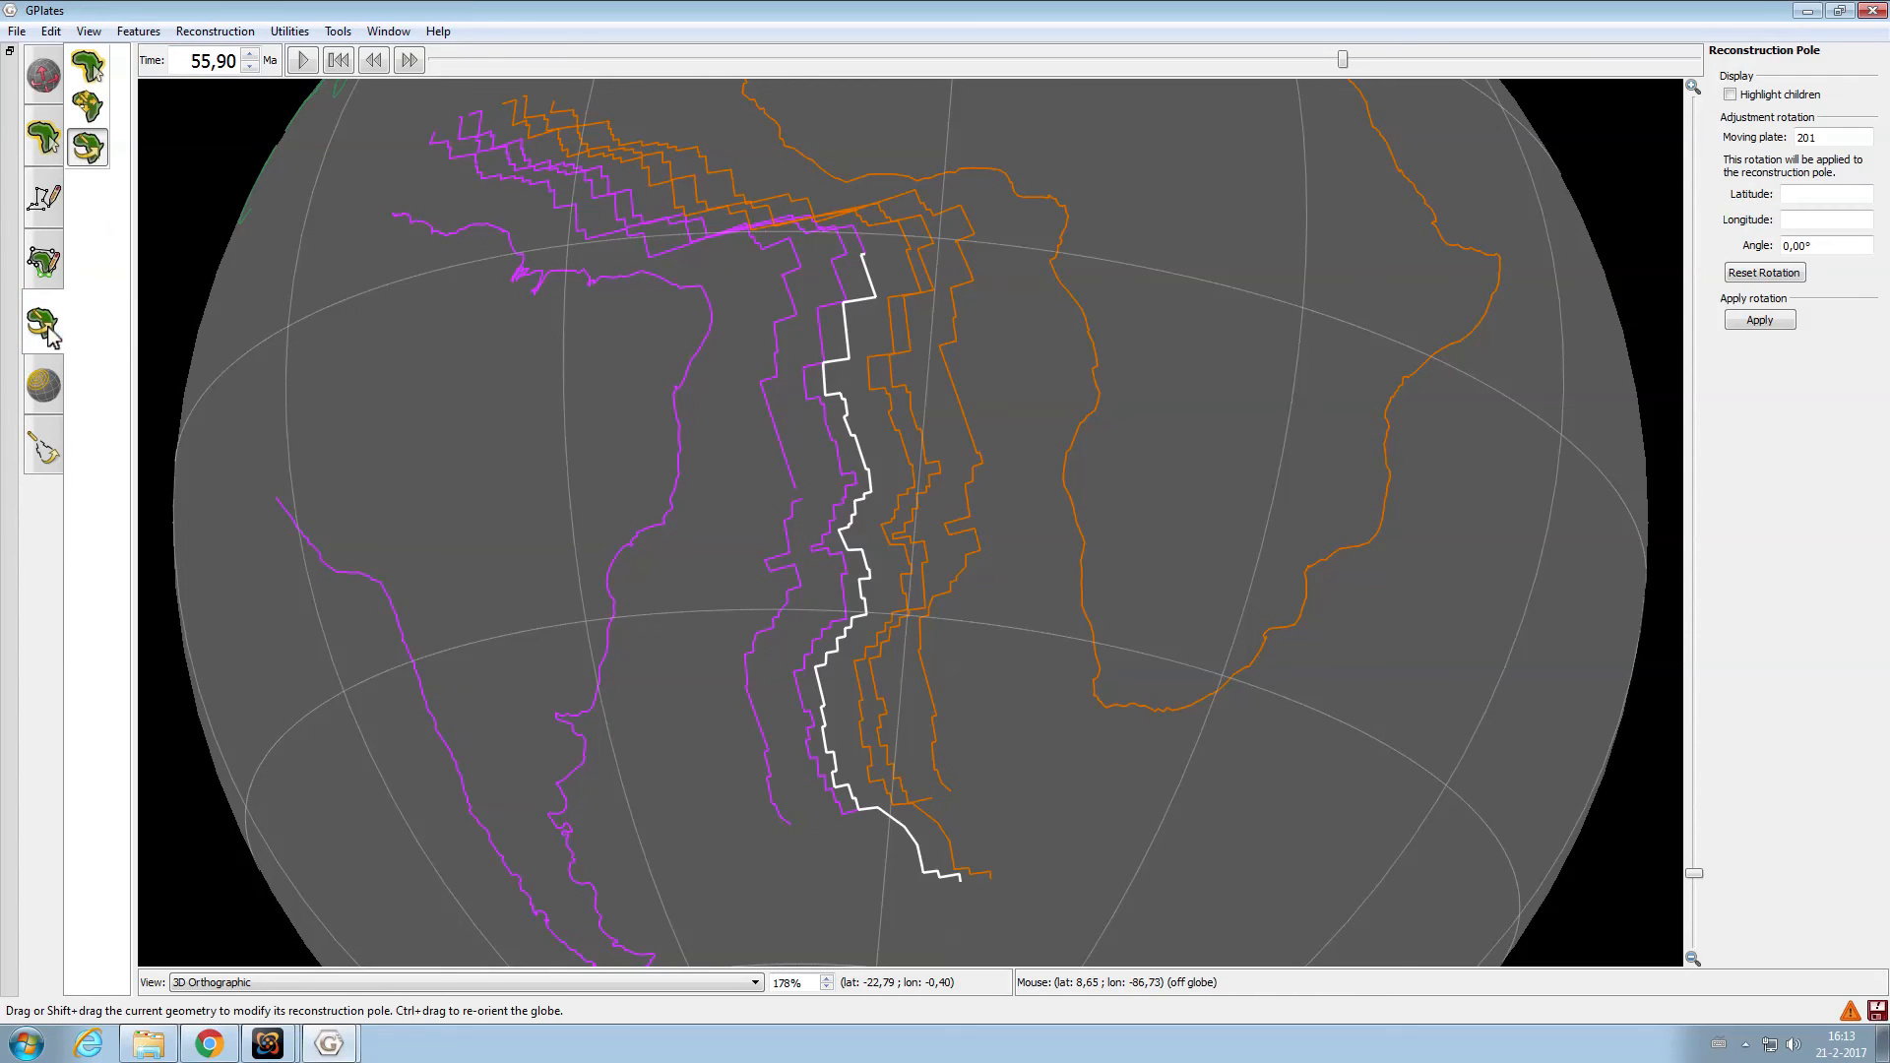
{"action": "left_click_drag", "start_coordinate": [721, 363], "coordinate": [794, 523]}
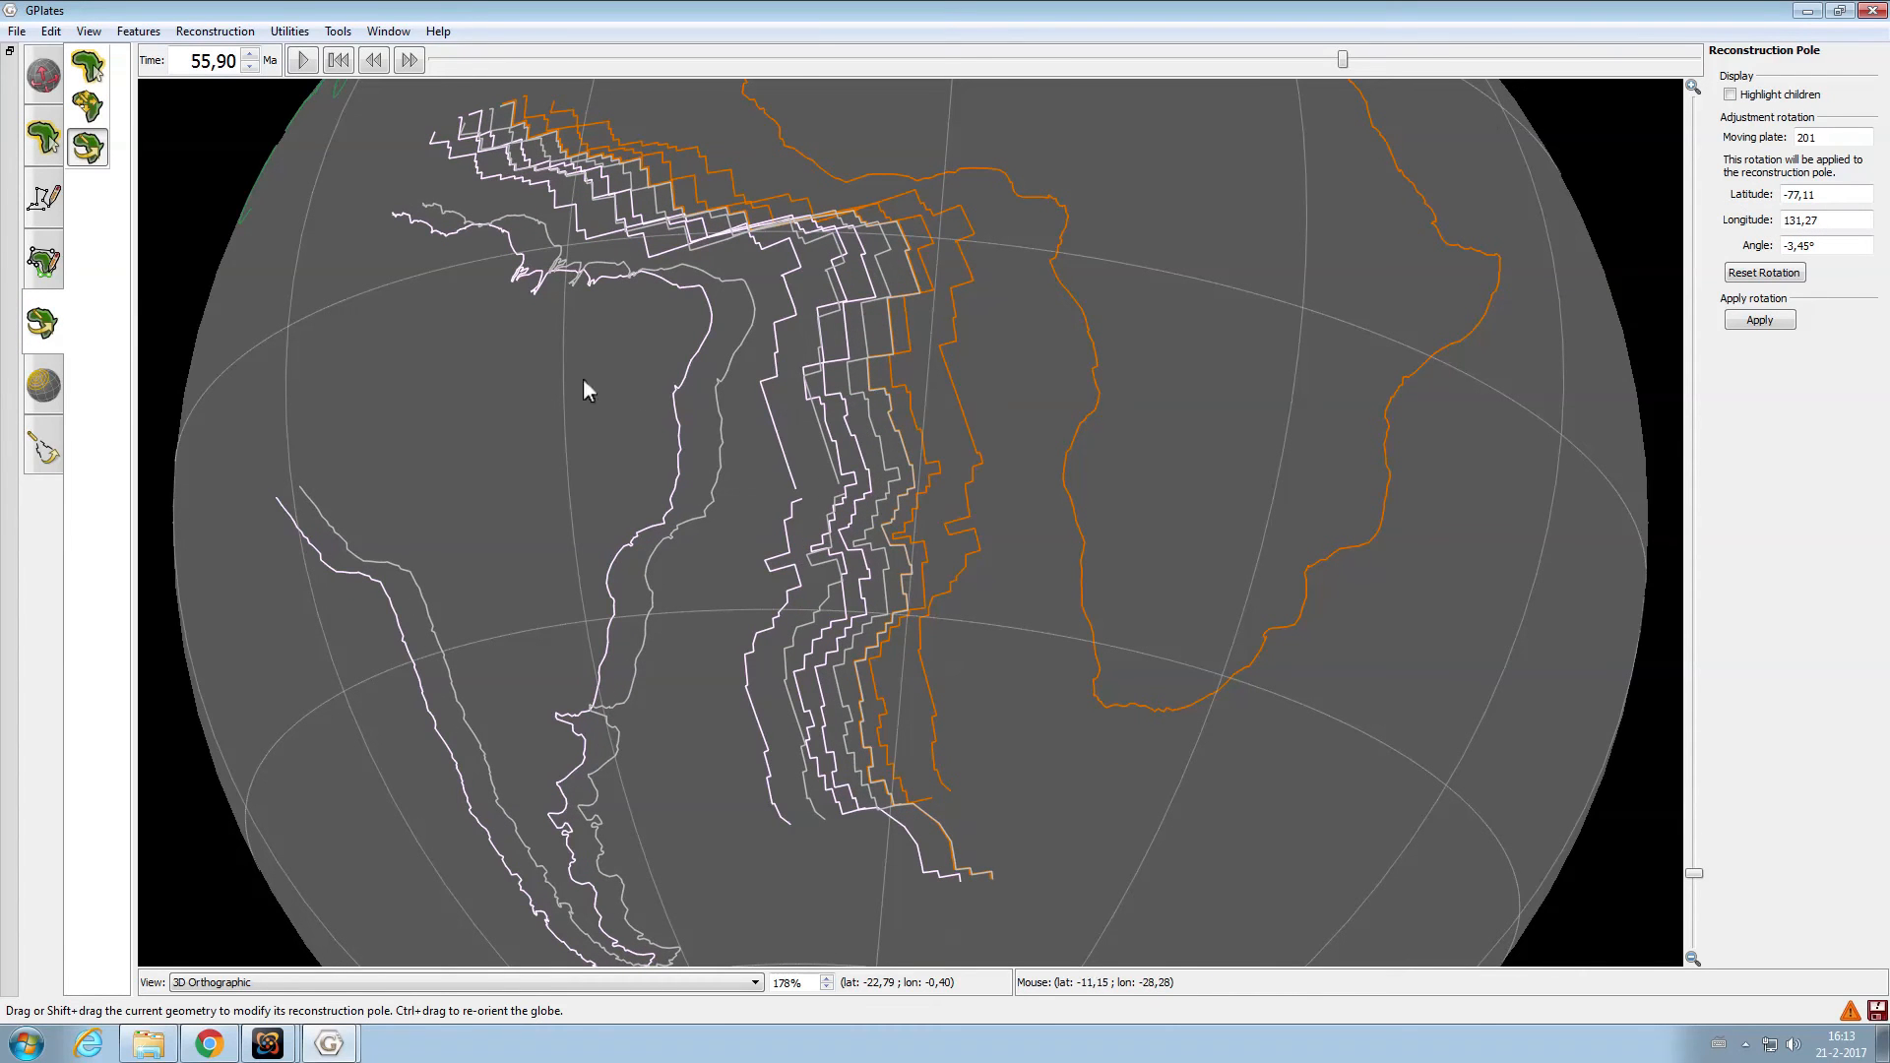
{"action": "left_click_drag", "start_coordinate": [467, 297], "coordinate": [464, 293]}
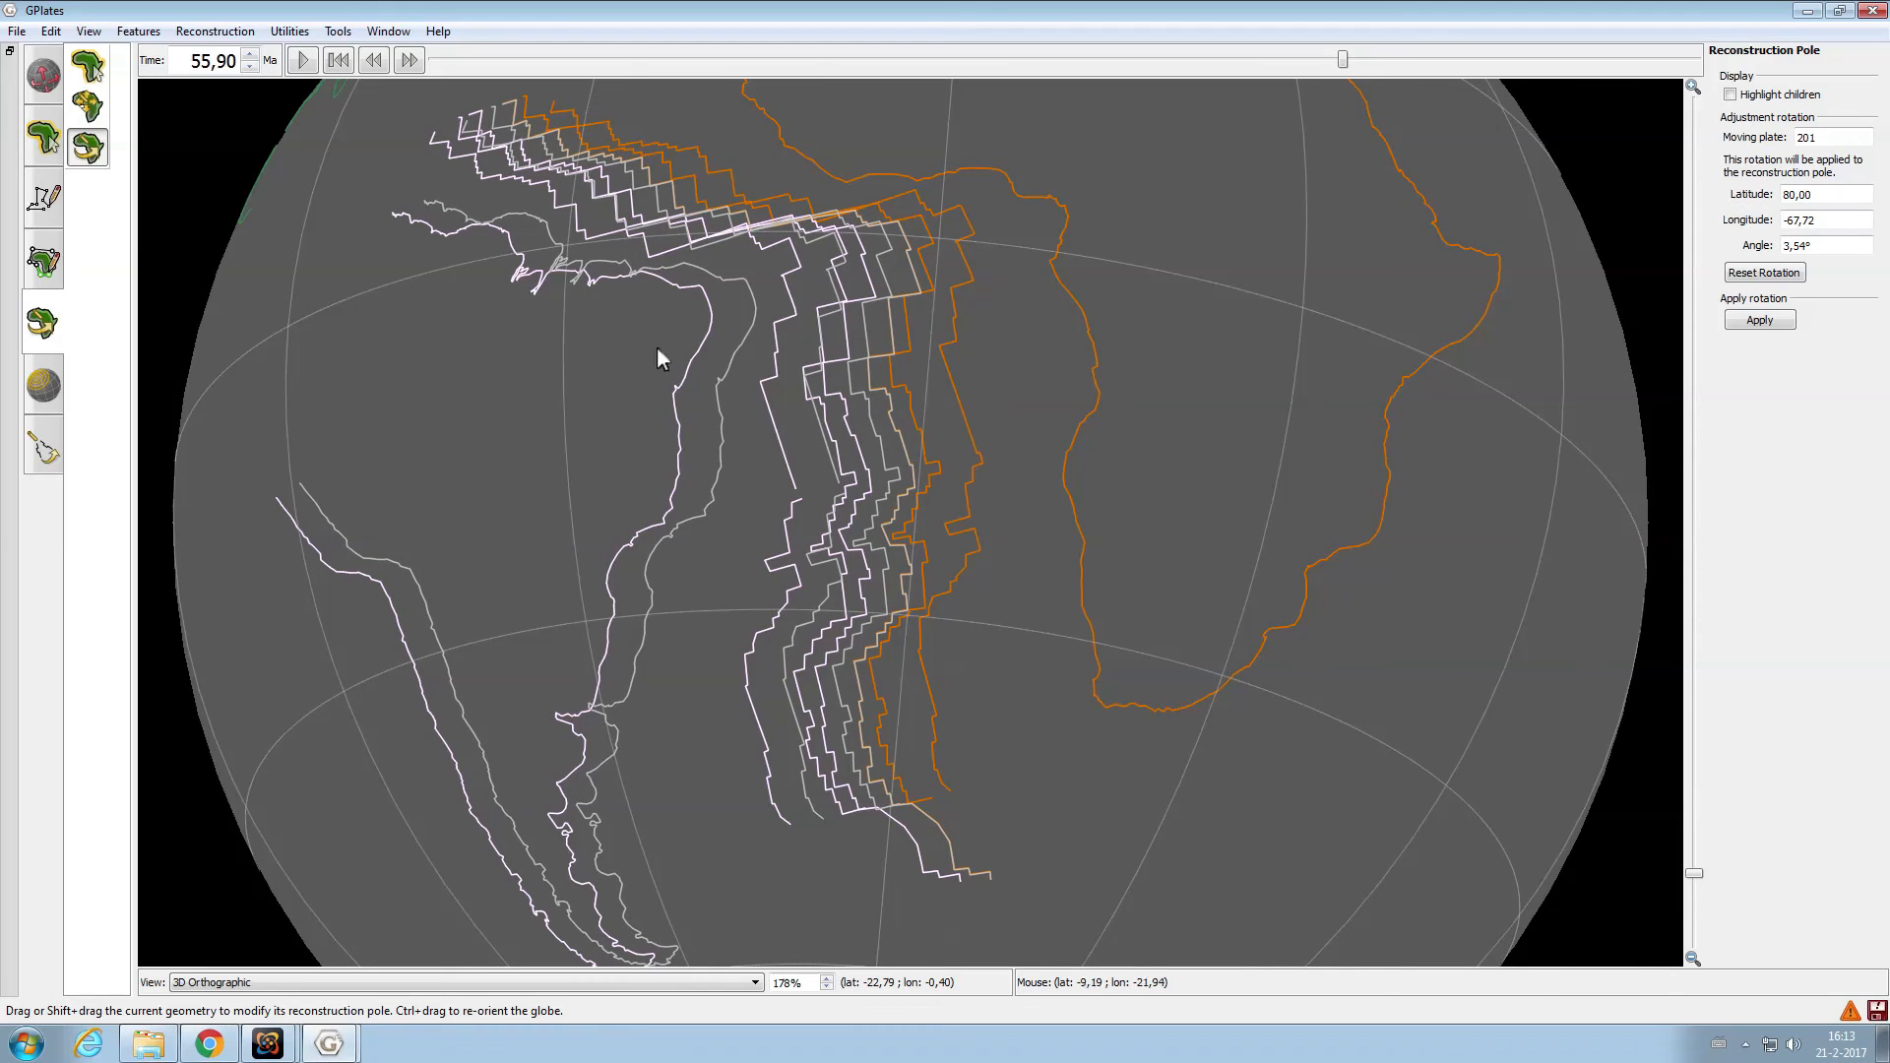
{"action": "left_click", "coordinate": [1759, 320]}
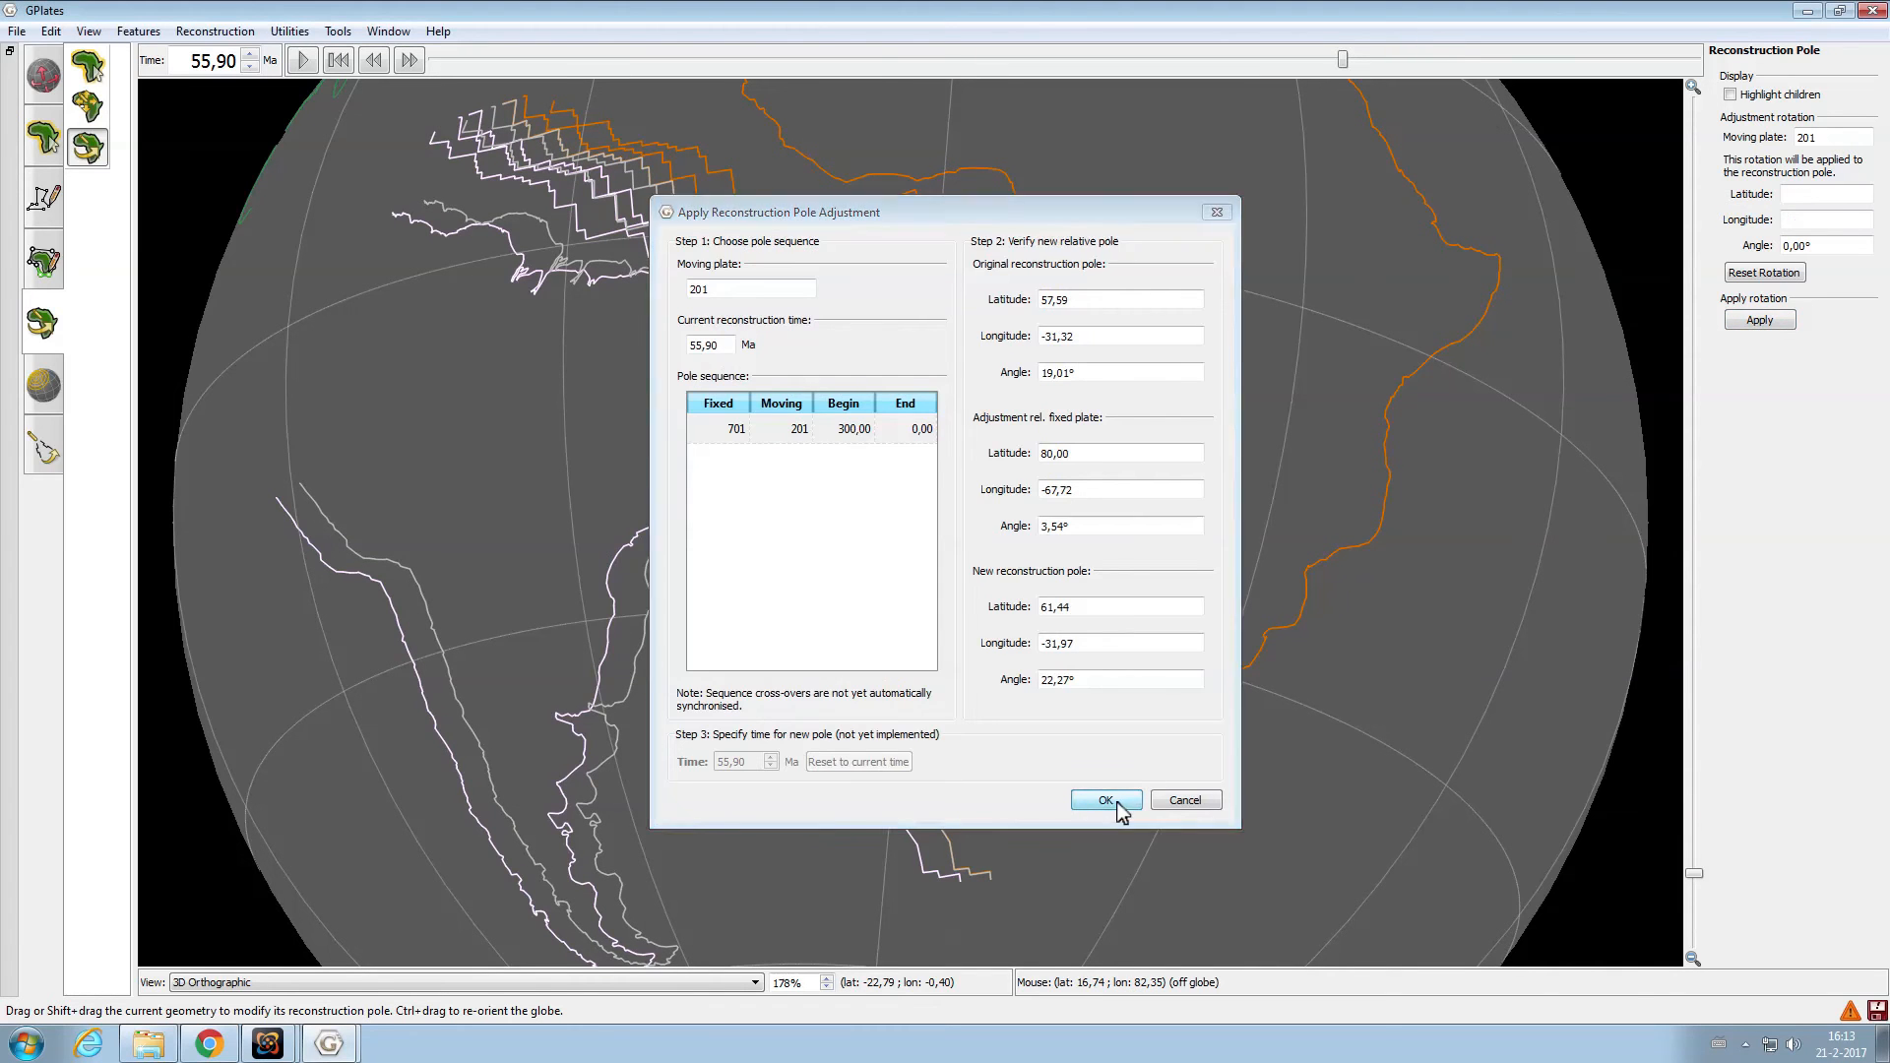
{"action": "left_click", "coordinate": [1116, 803]}
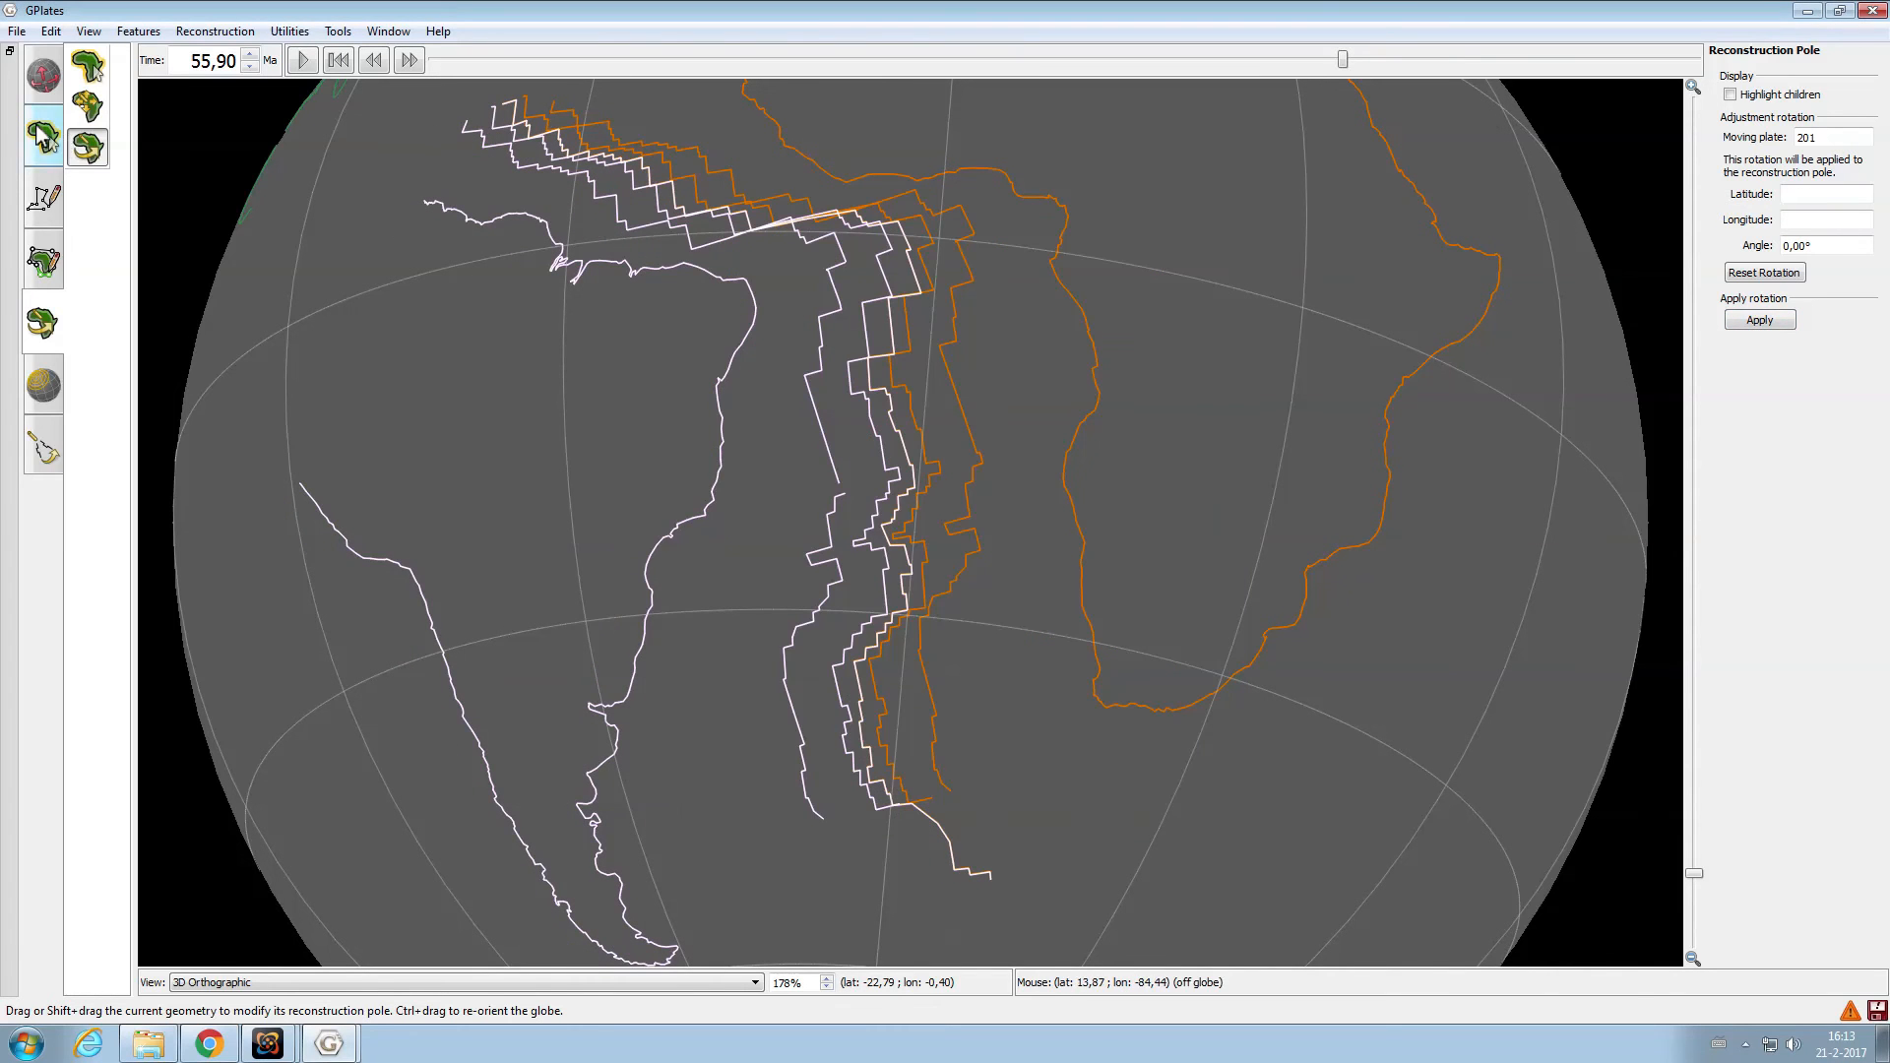
Query plate 701's next isochron beyond the 55.9 Ma one and set the reconstruction time to 67.7 Ma
{"action": "left_click", "coordinate": [89, 67]}
{"action": "left_click", "coordinate": [924, 268]}
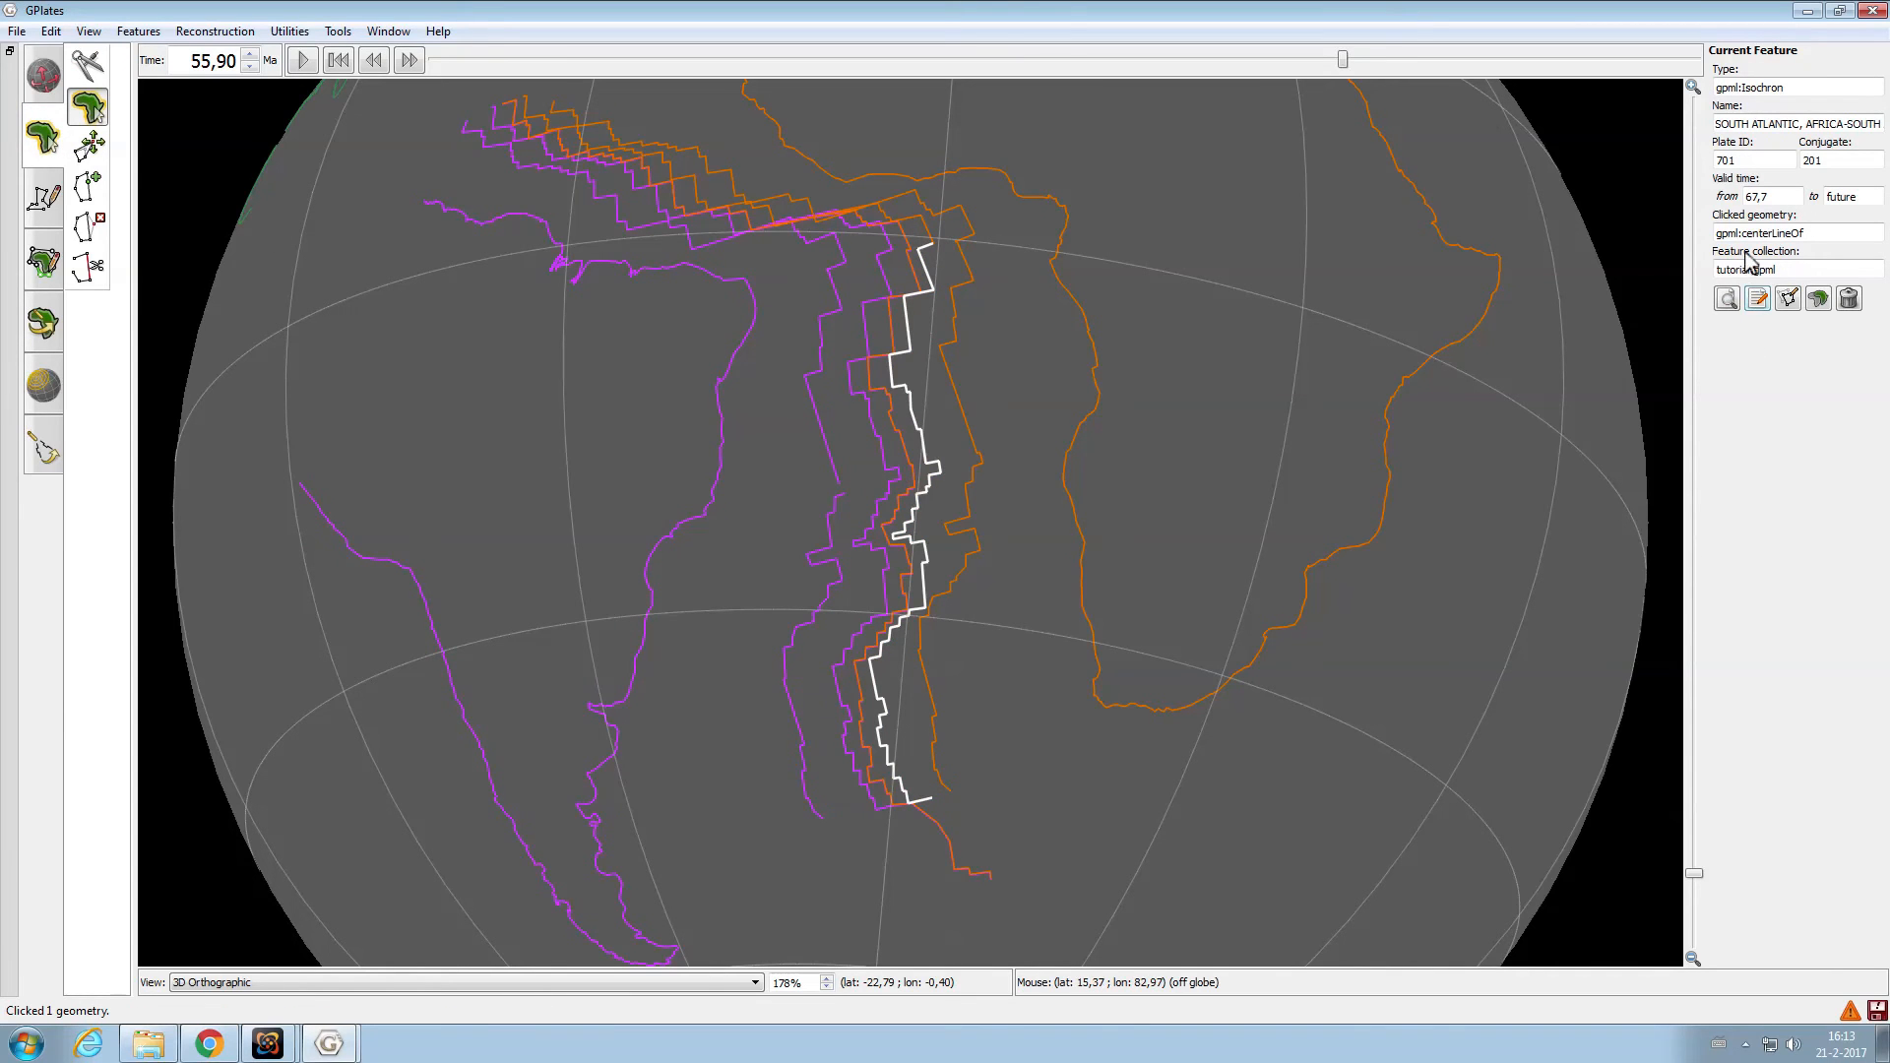
{"action": "left_click_drag", "start_coordinate": [183, 61], "coordinate": [454, 73]}
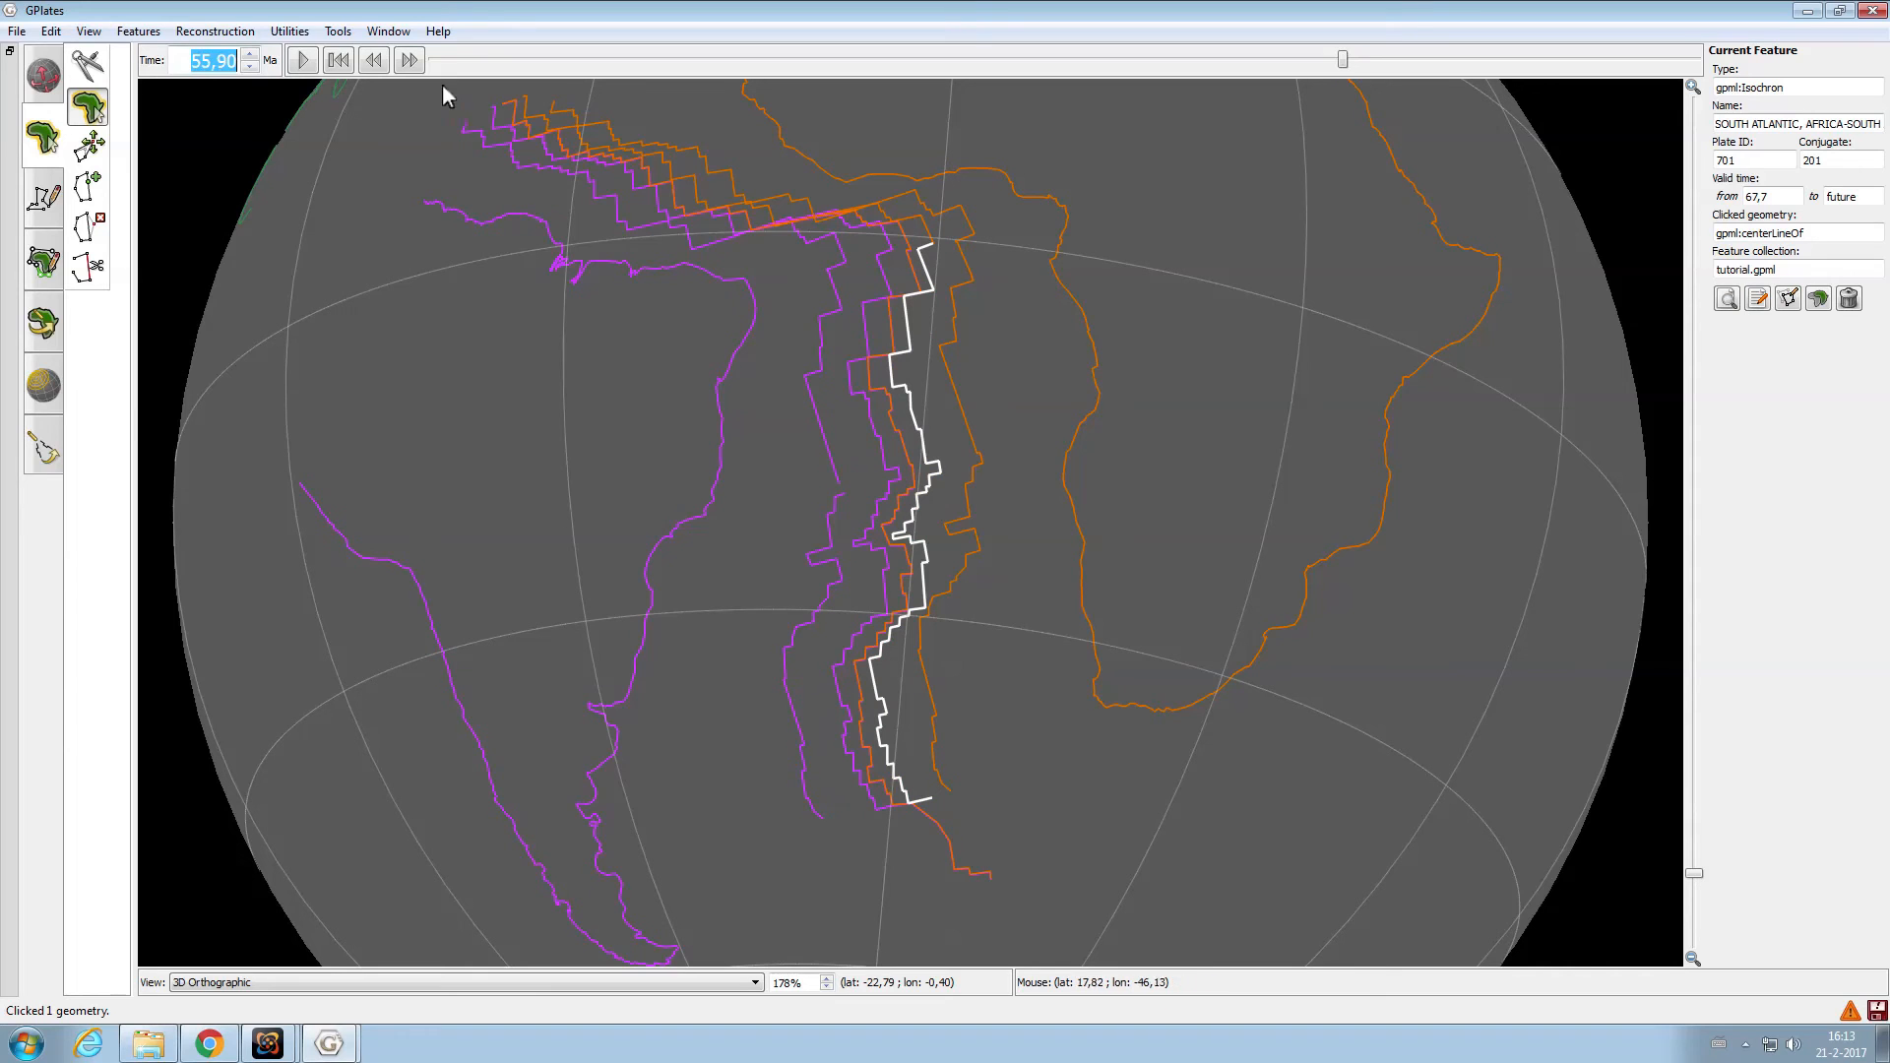
{"action": "type", "text": "67,7"}
{"action": "key", "text": "Return"}
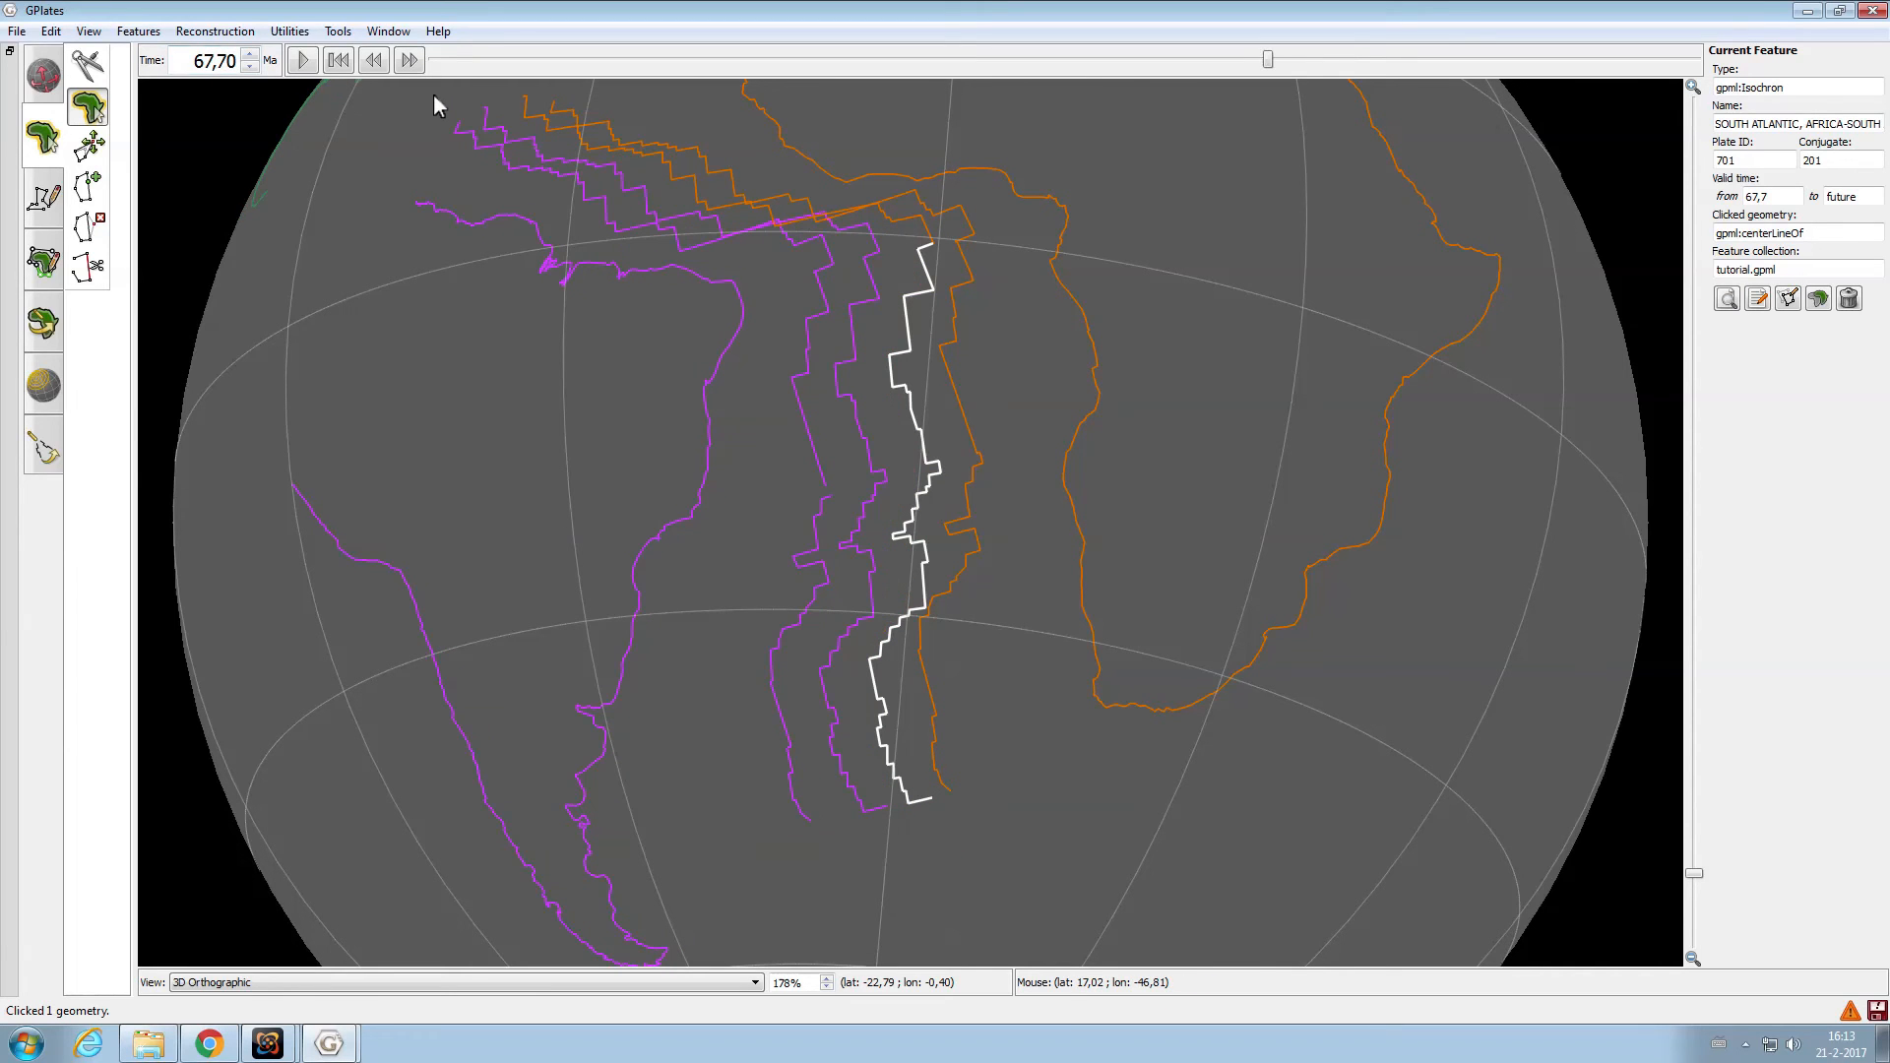
Fit plate 201's 67.7 Ma isochron to plate 701's with about latitude -70.94, longitude 124.93, angle -4.27°, and apply the adjustment
{"action": "left_click", "coordinate": [860, 298]}
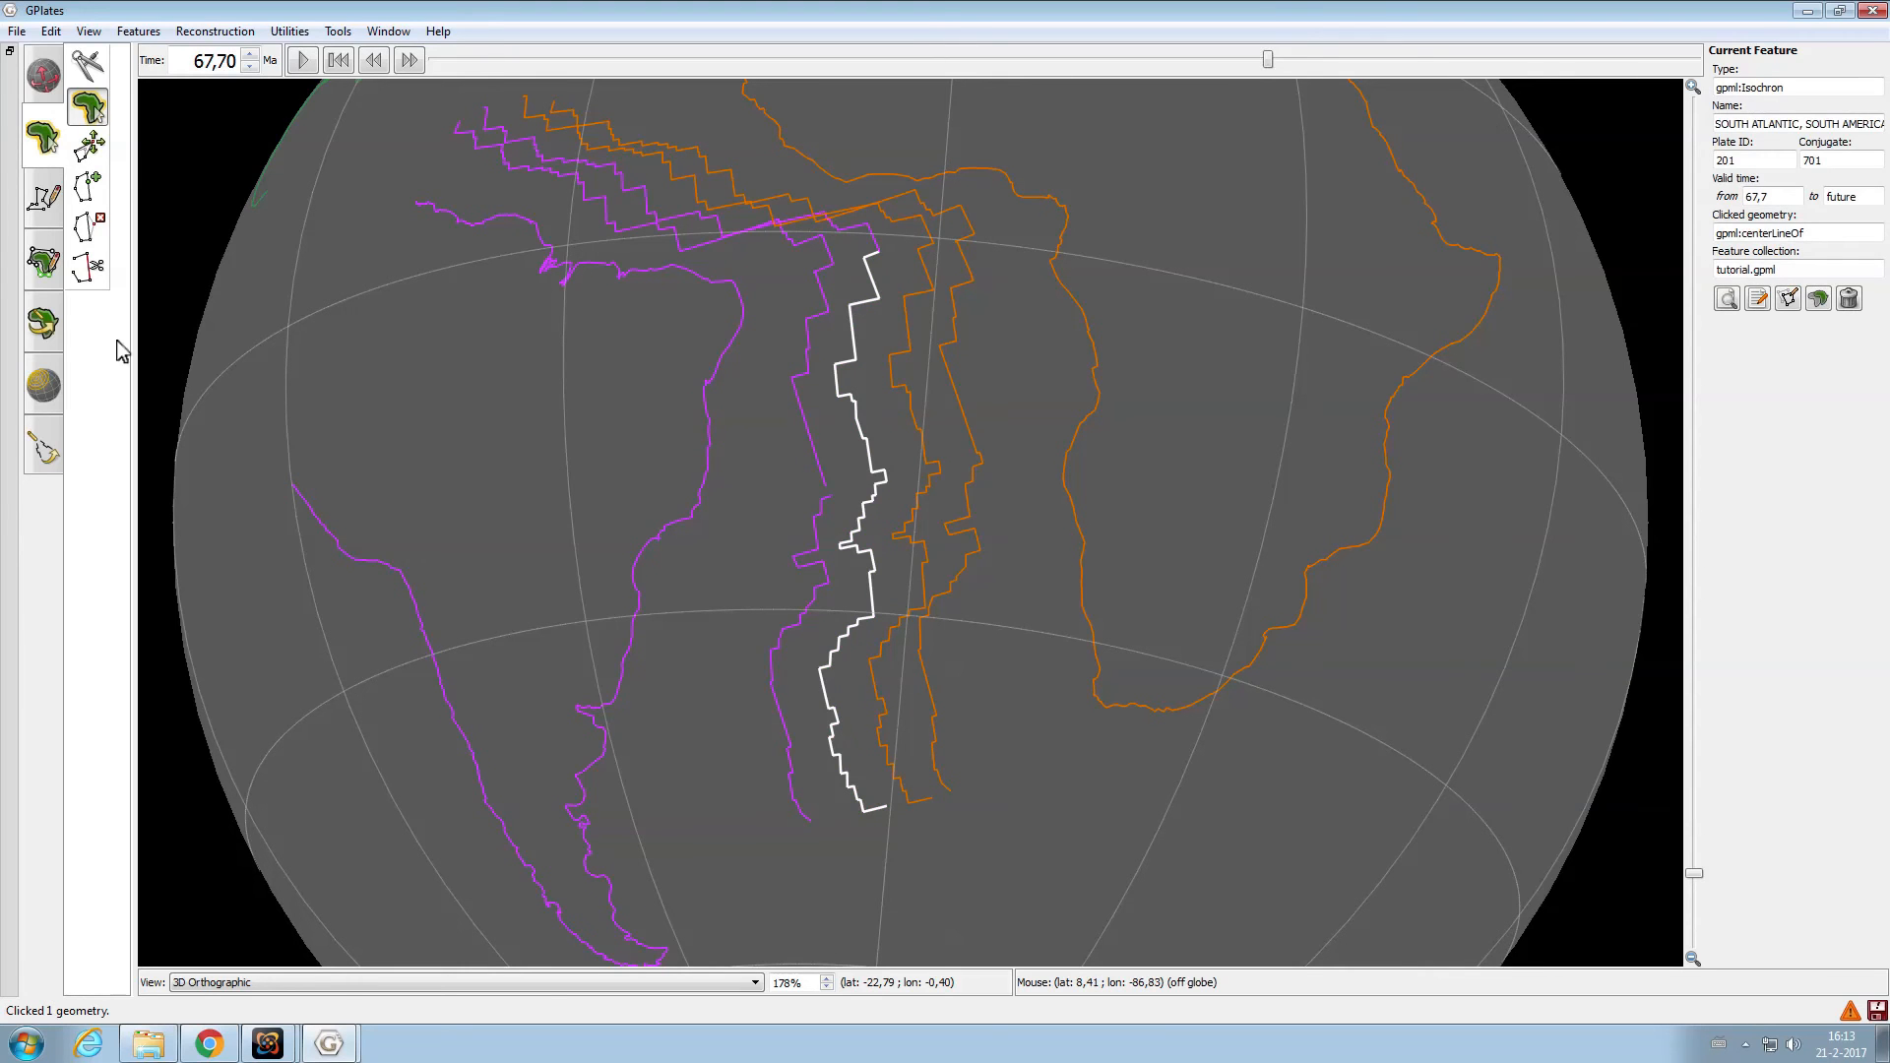
{"action": "left_click", "coordinate": [43, 323]}
{"action": "left_click_drag", "start_coordinate": [759, 405], "coordinate": [812, 393]}
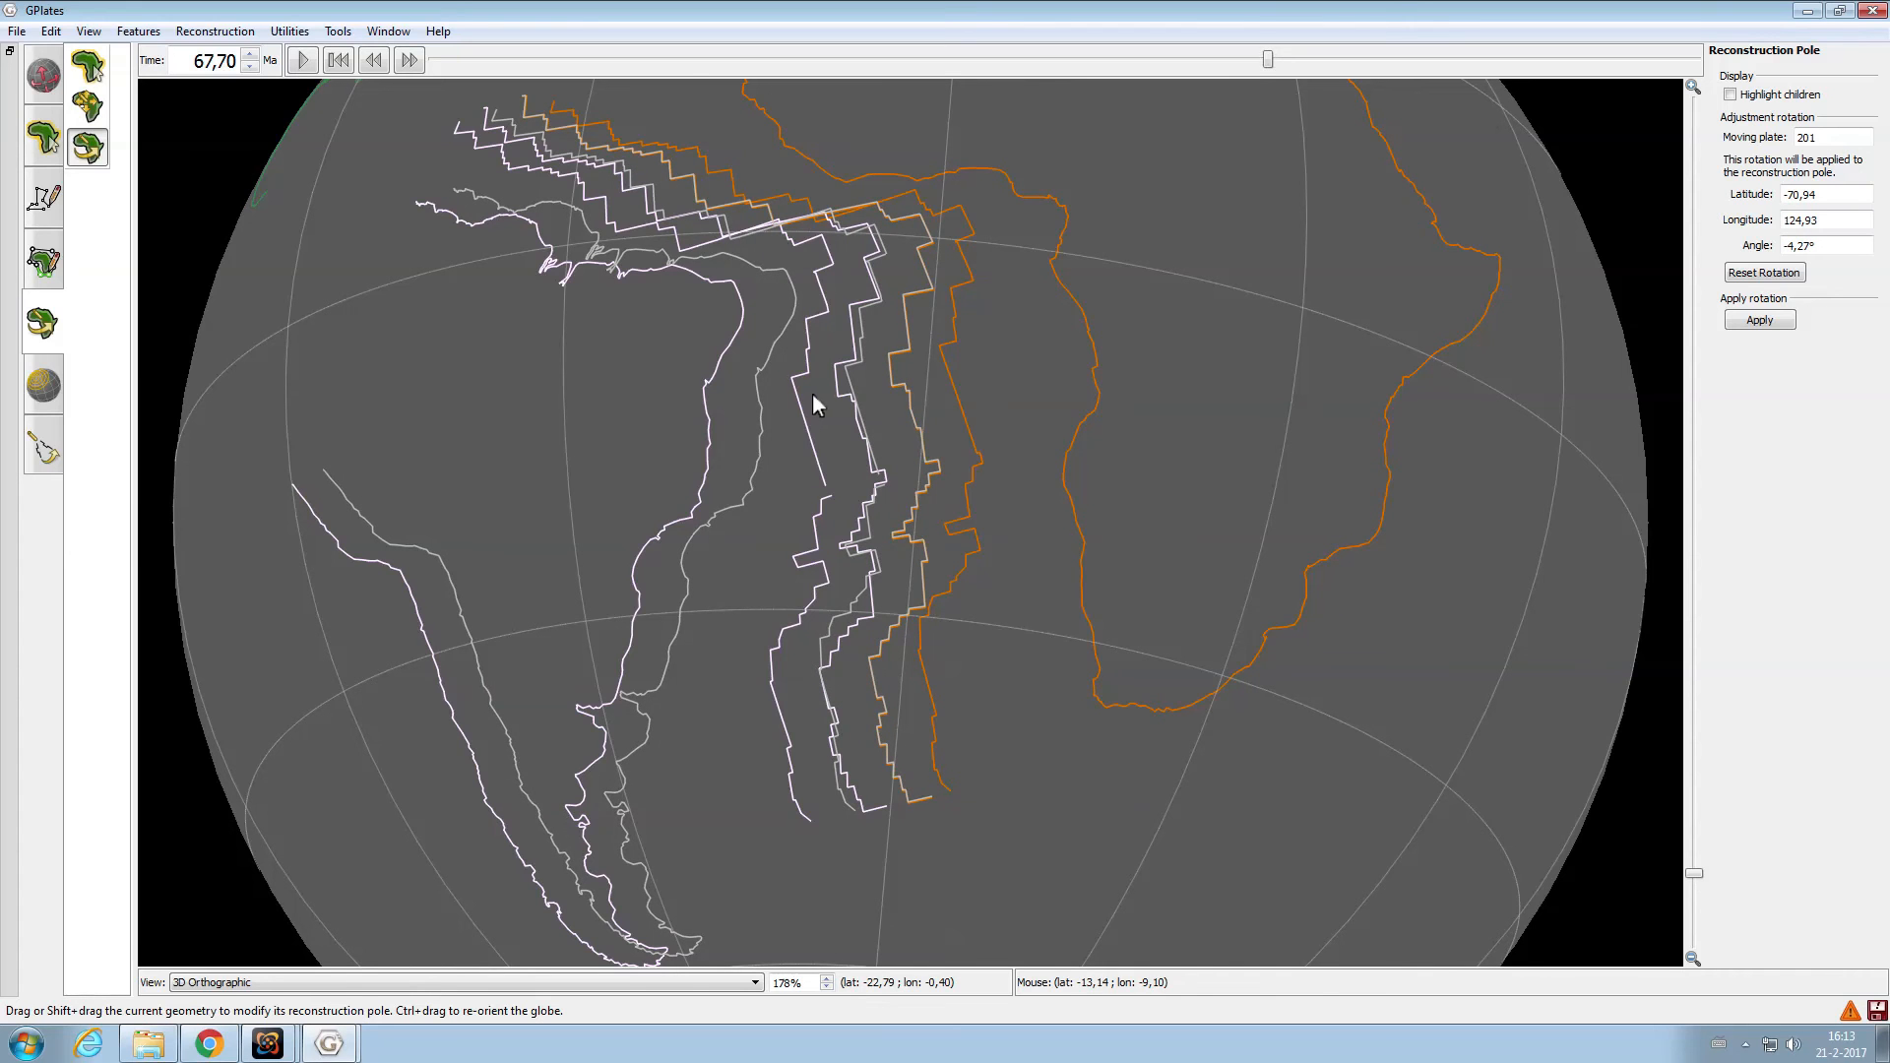
{"action": "left_click", "coordinate": [1760, 320]}
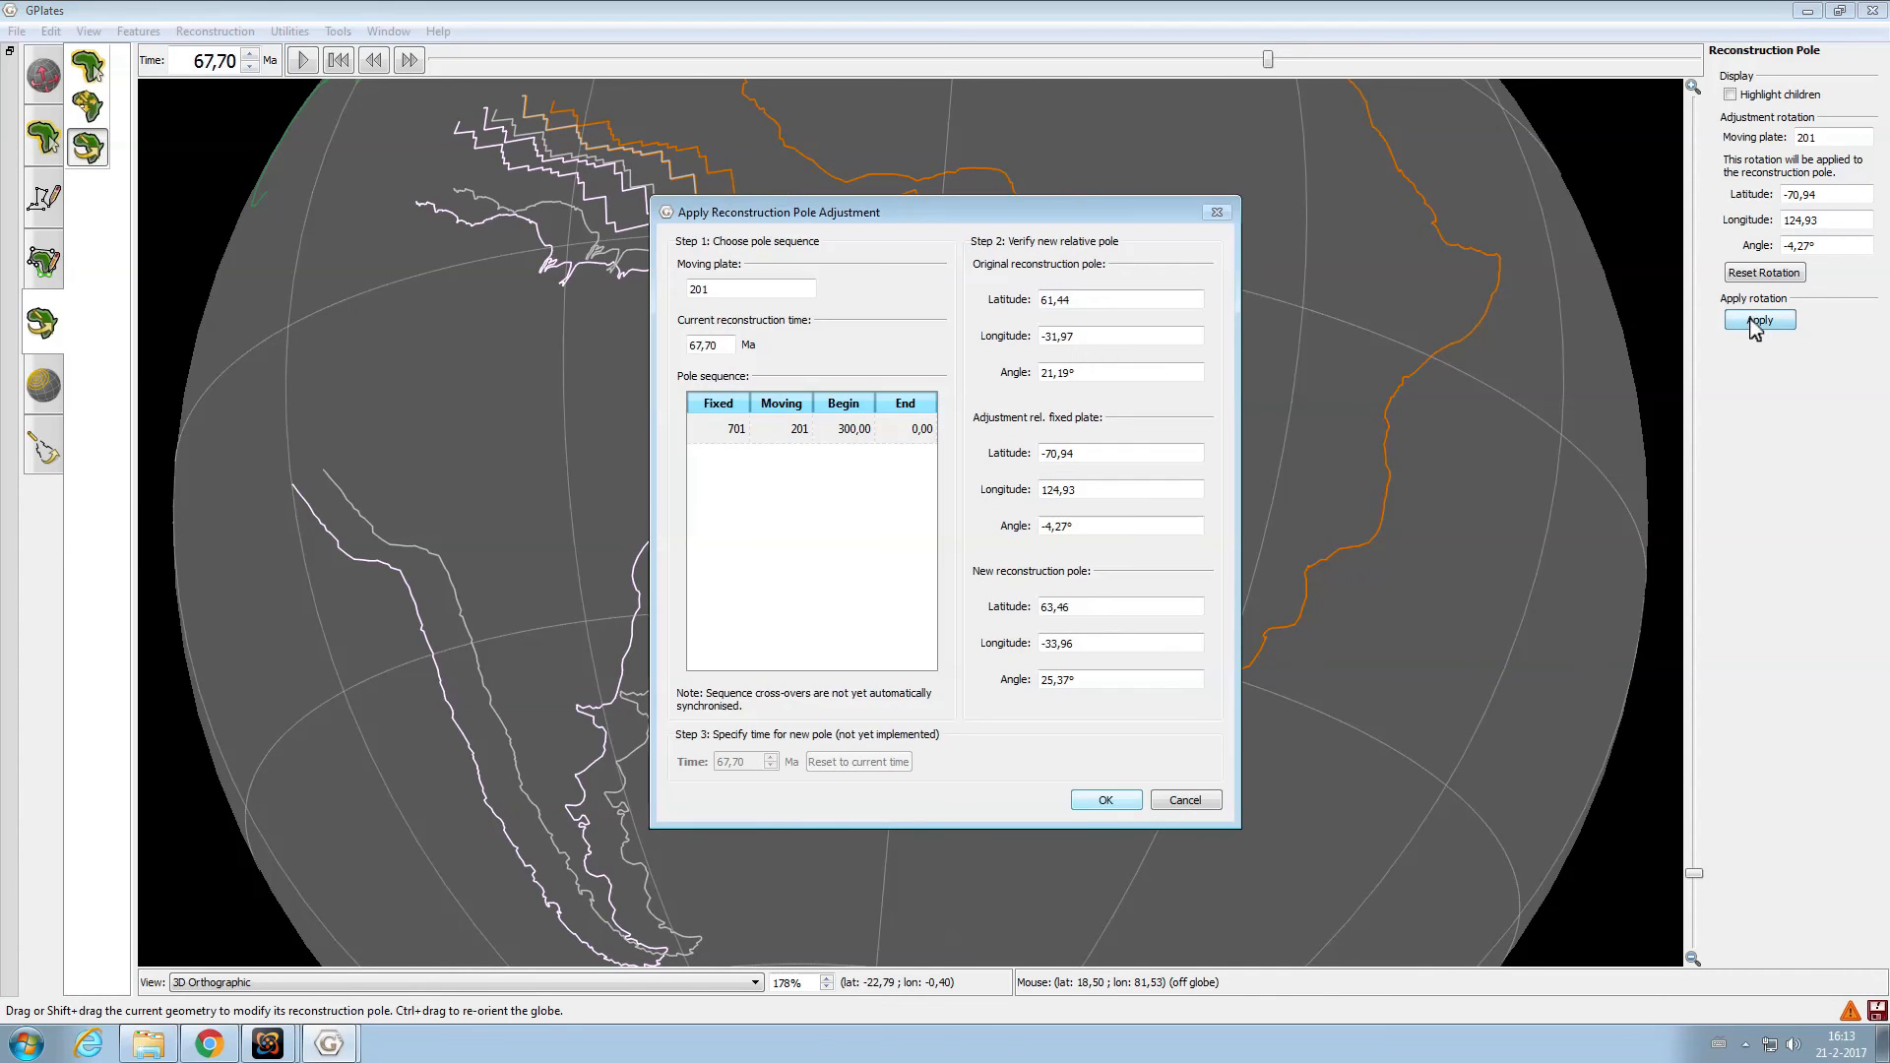
{"action": "left_click", "coordinate": [1106, 801]}
Query plate 701's isochron following the 67.7 Ma one and set the reconstruction time to 83 Ma
{"action": "key", "text": "f"}
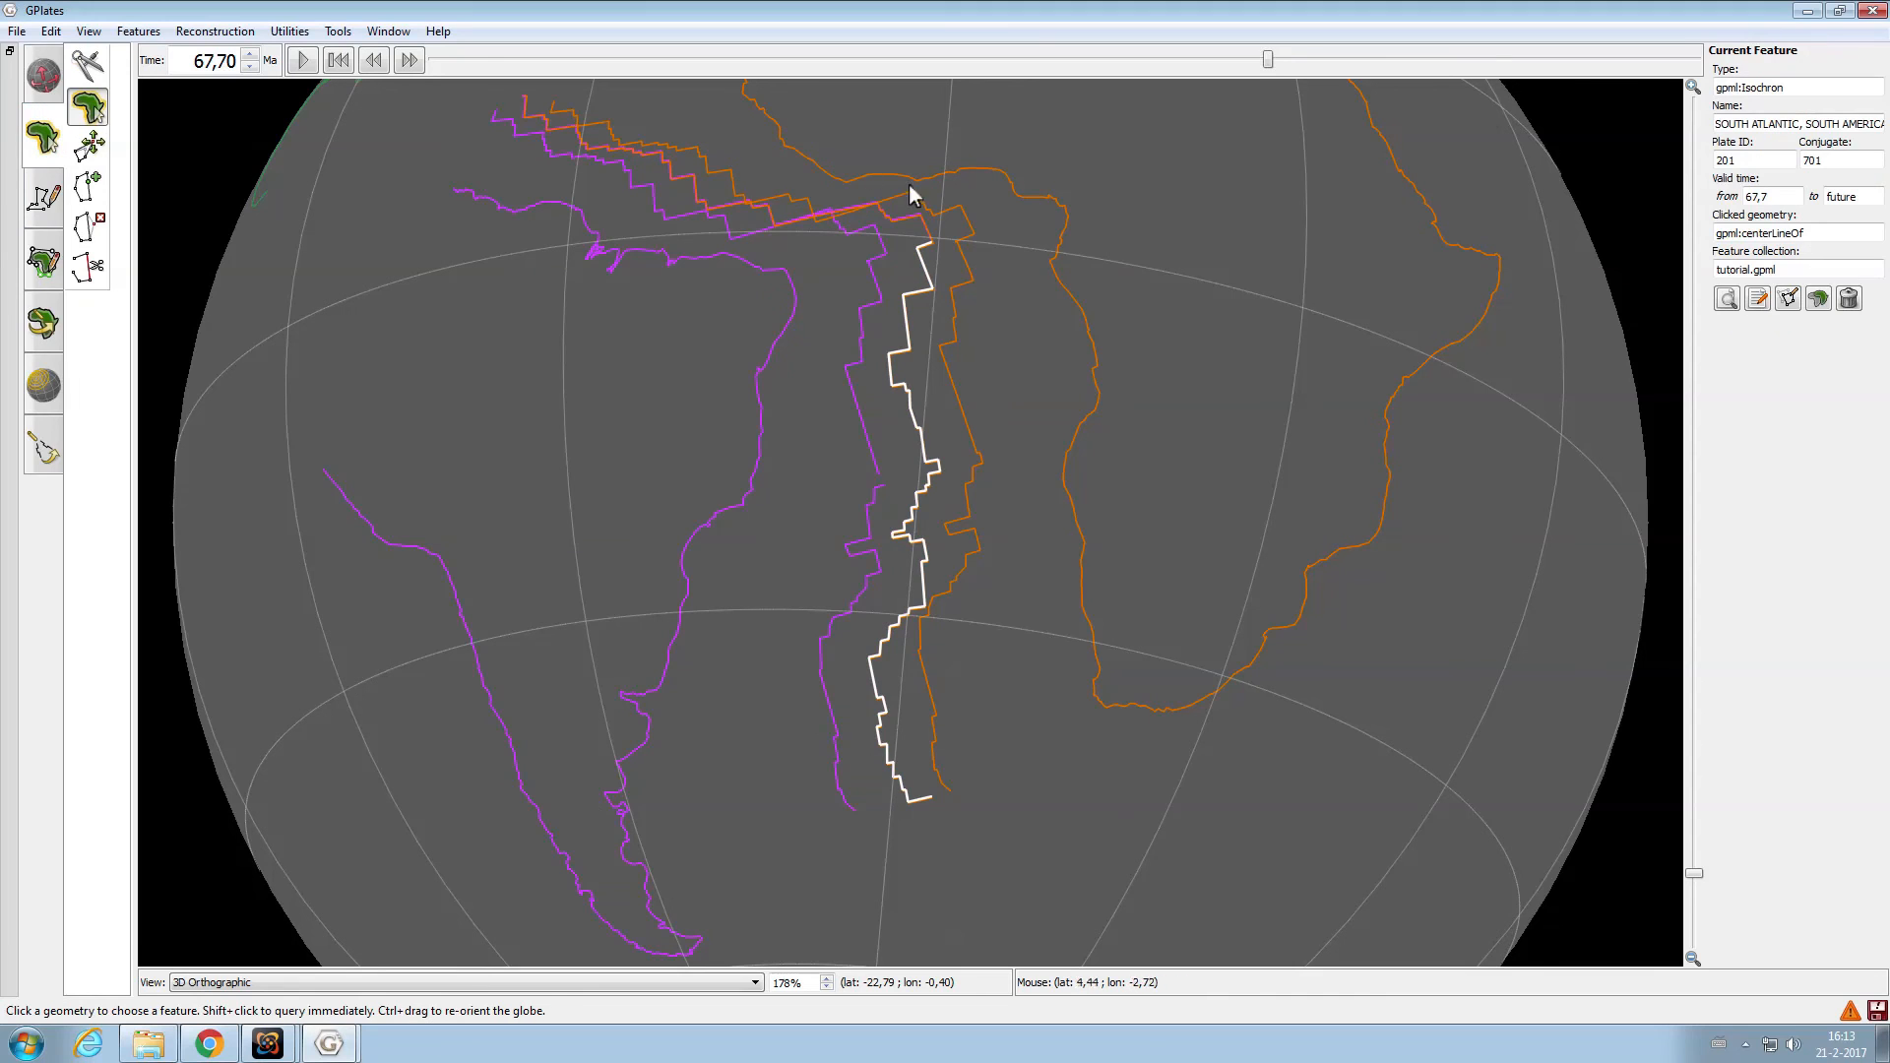
{"action": "left_click", "coordinate": [963, 215]}
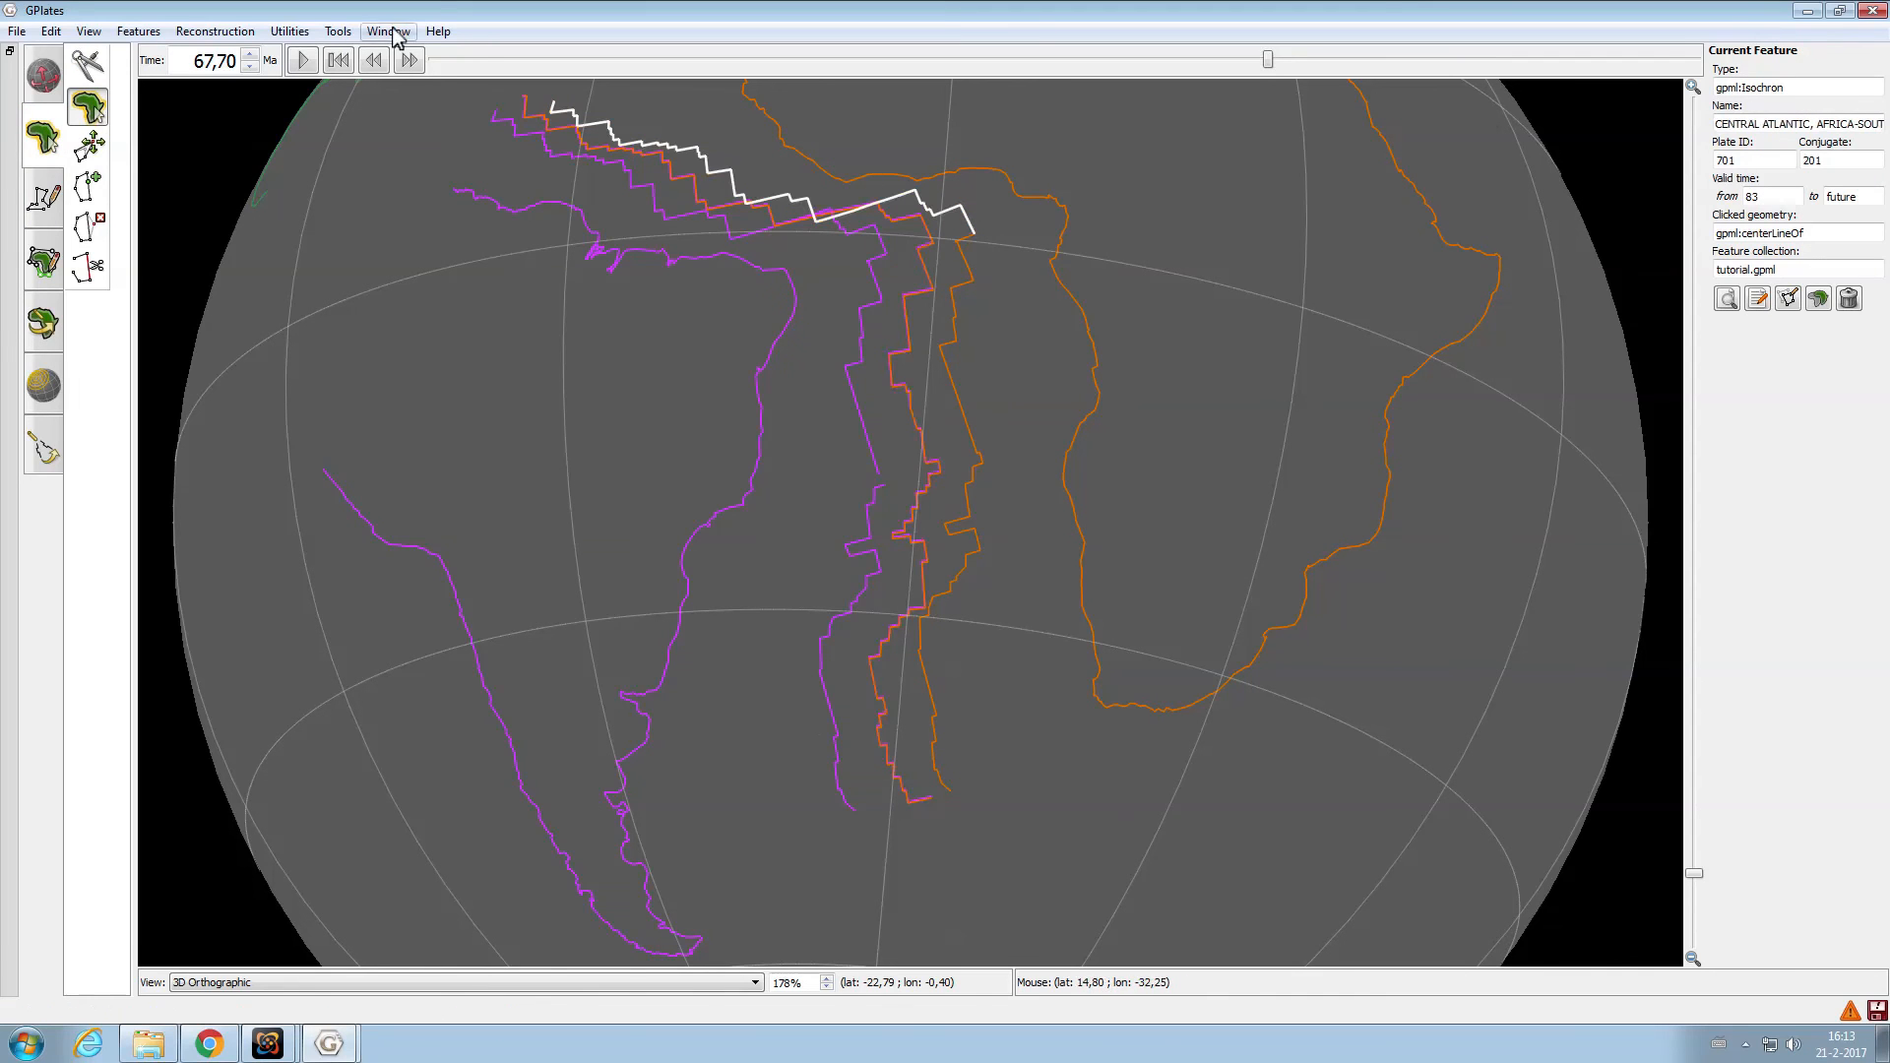
{"action": "double_click", "coordinate": [187, 69]}
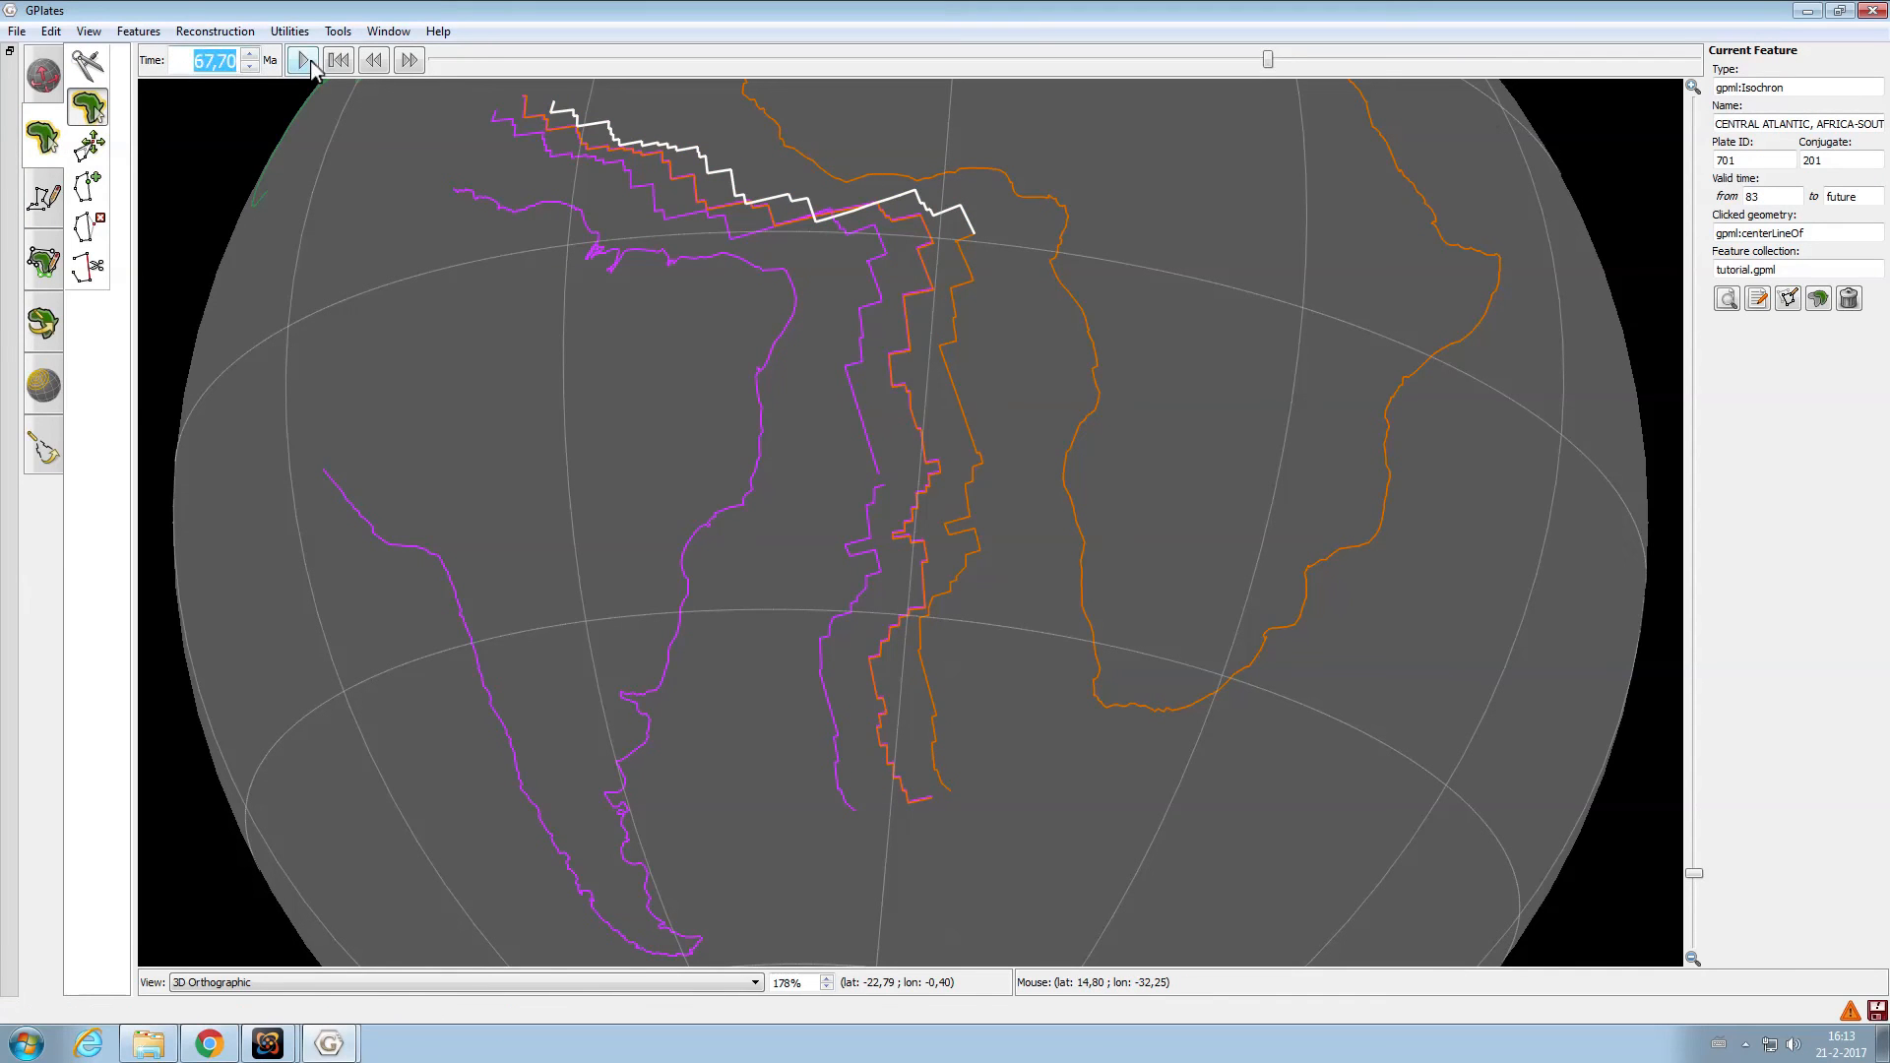
{"action": "type", "text": "83"}
{"action": "key", "text": "Return"}
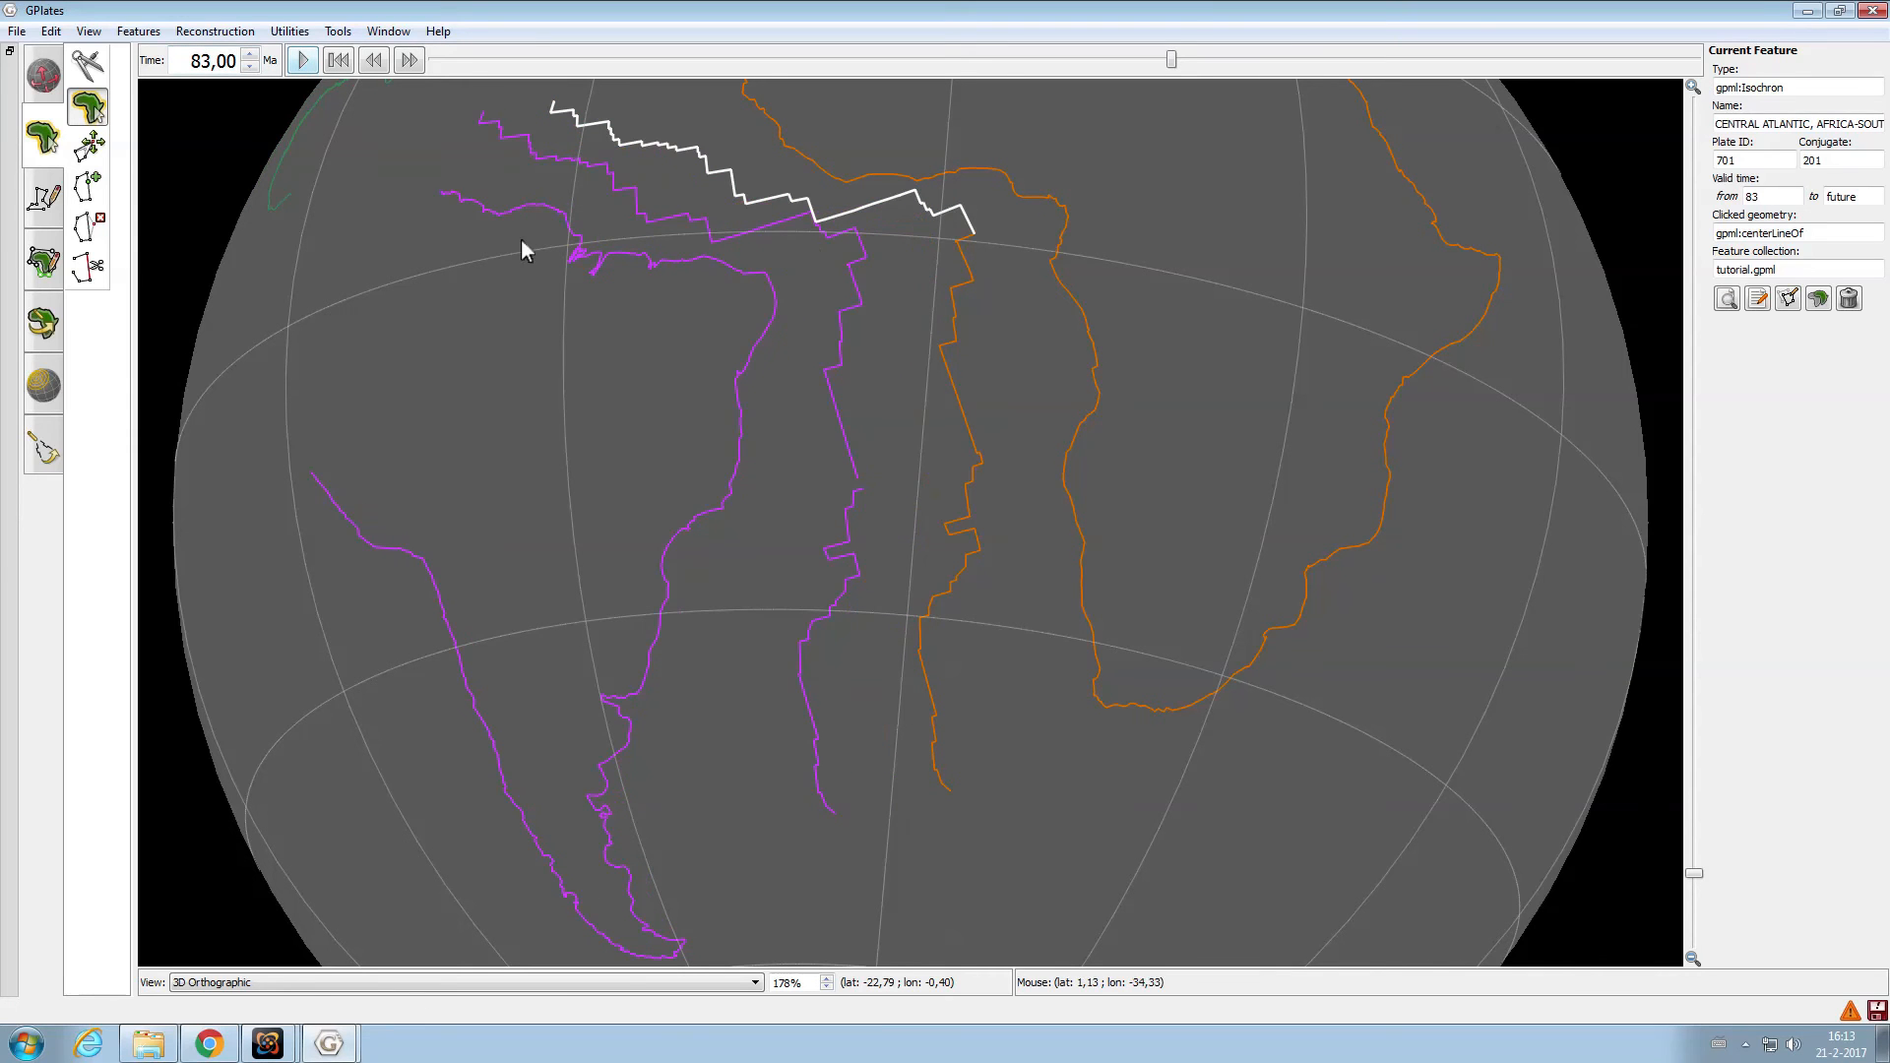
Align plate 201's 83 Ma isochron with plate 701's using about latitude -58.45, longitude 148.06, angle -9.53°, and apply the adjustment
{"action": "left_click", "coordinate": [858, 256]}
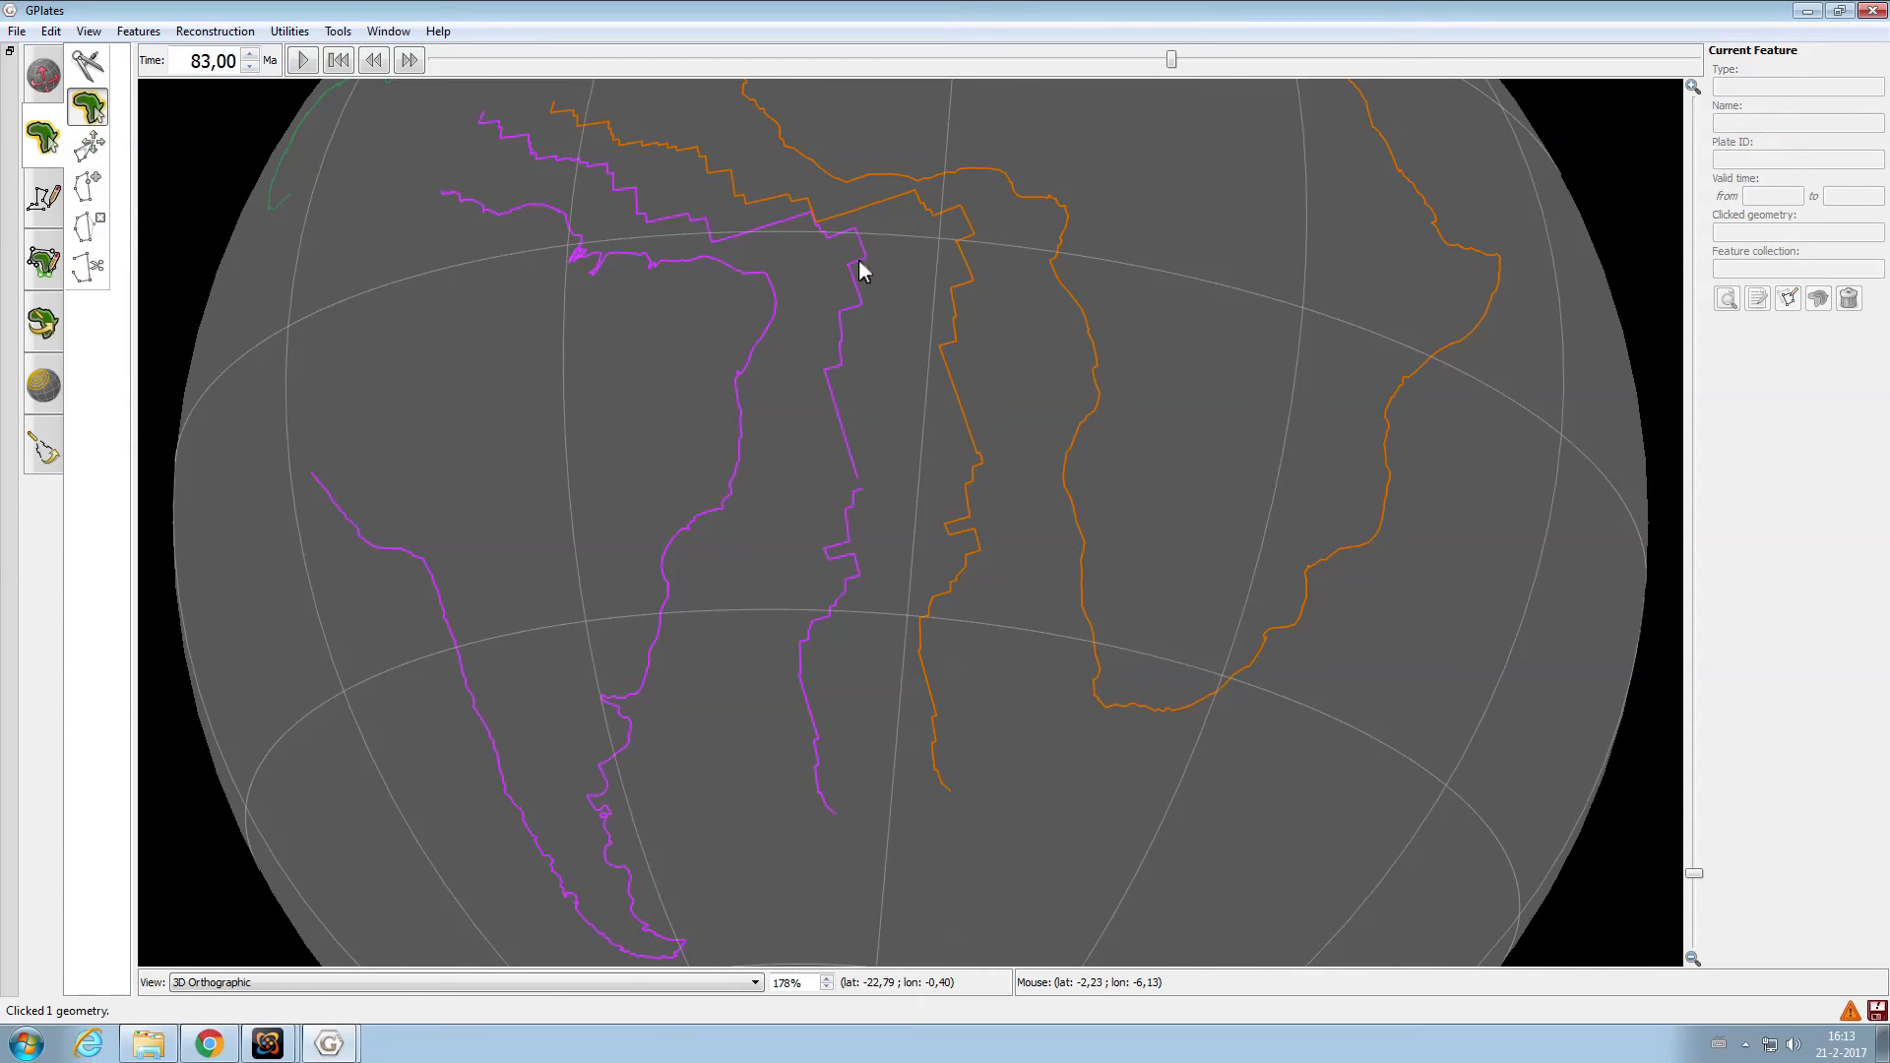
{"action": "left_click", "coordinate": [858, 258]}
{"action": "left_click", "coordinate": [43, 322]}
{"action": "left_click_drag", "start_coordinate": [743, 380], "coordinate": [541, 288]}
{"action": "left_click", "coordinate": [1760, 320]}
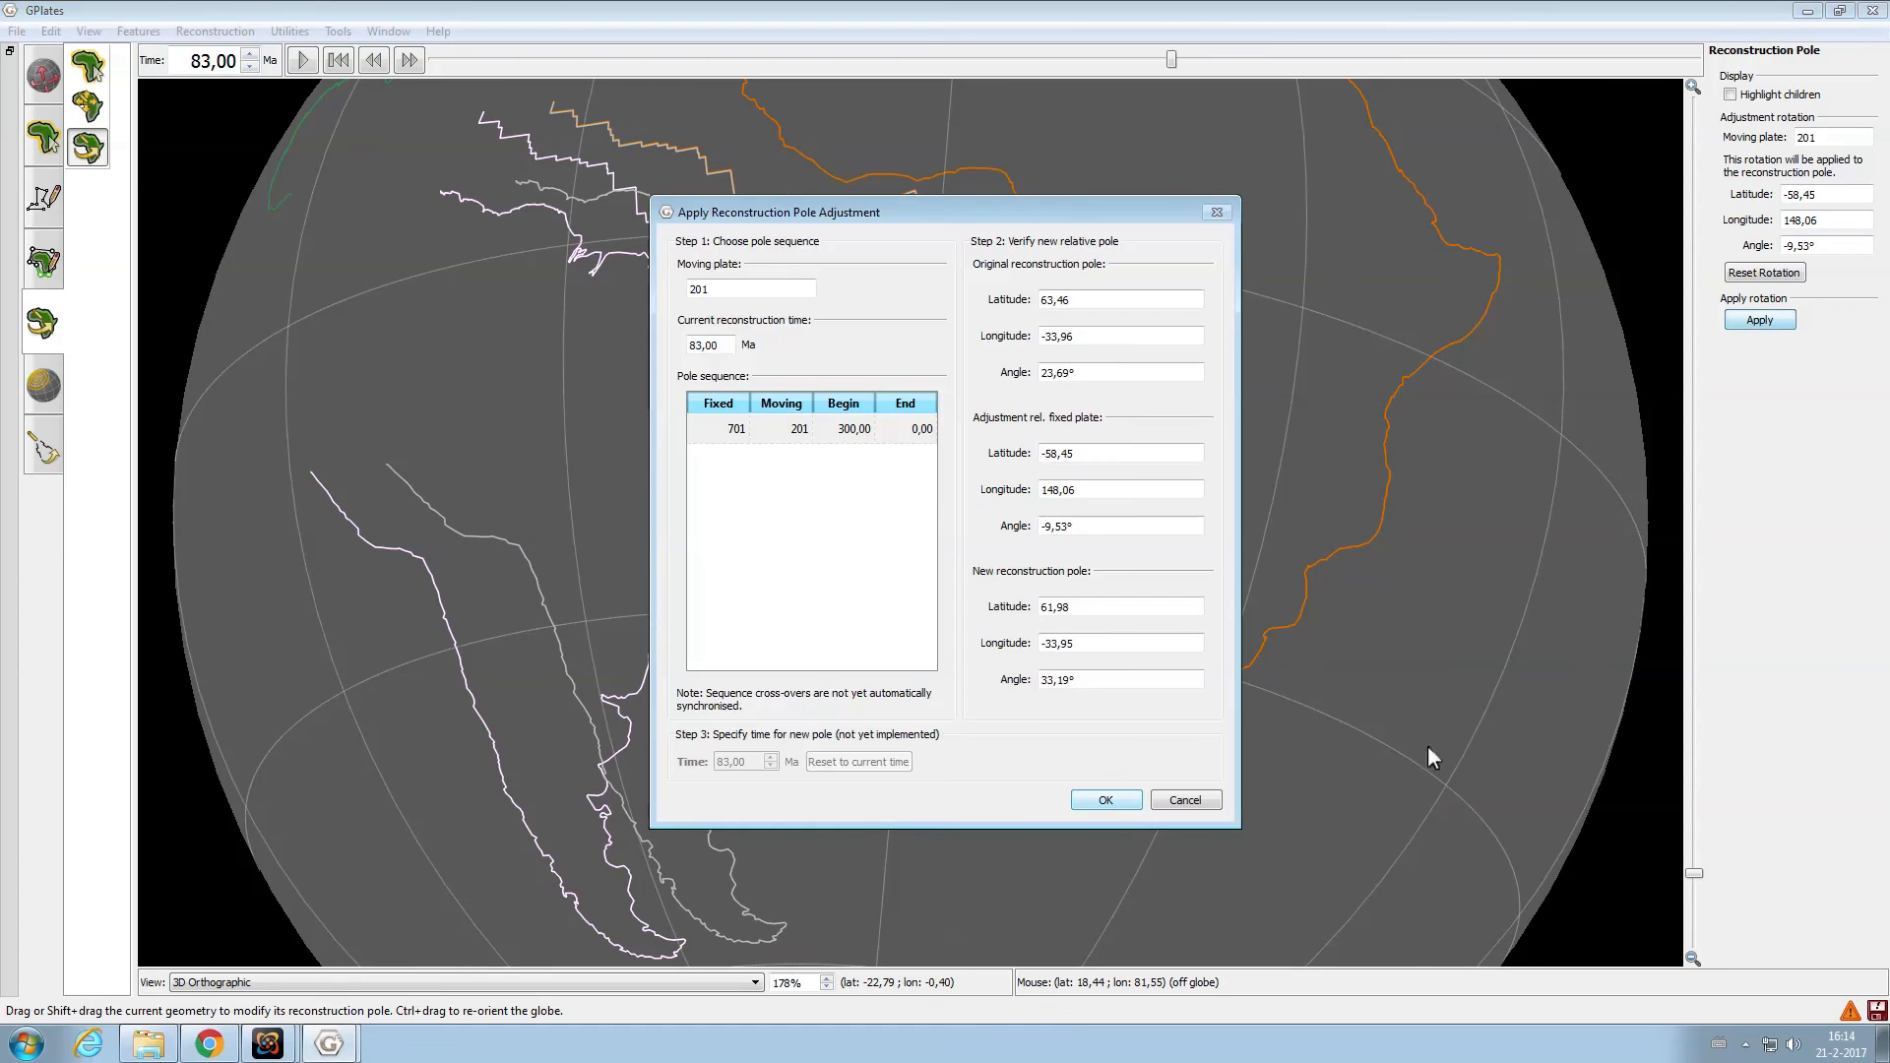
{"action": "left_click", "coordinate": [1106, 801]}
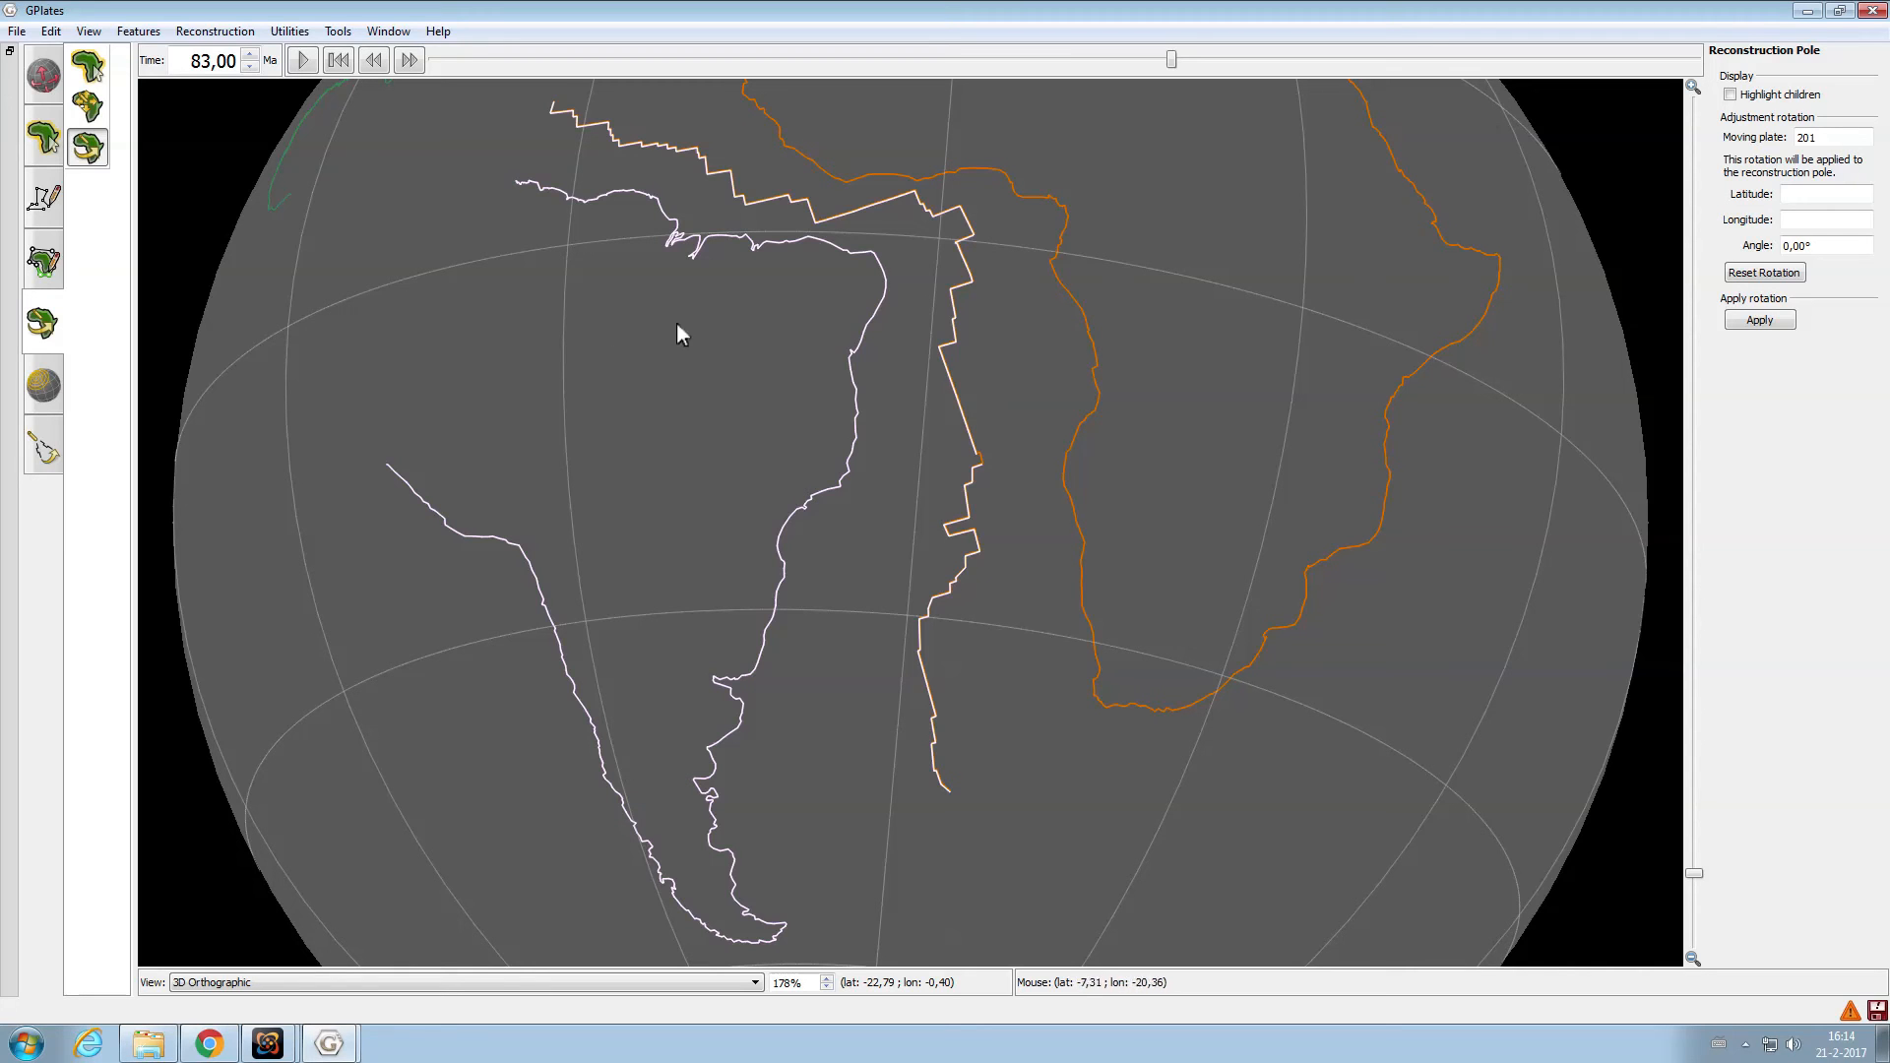
Play the reconstruction forward from 83 Ma to check the fitted isochrons, and return the time to 83 Ma
{"action": "left_click", "coordinate": [302, 61]}
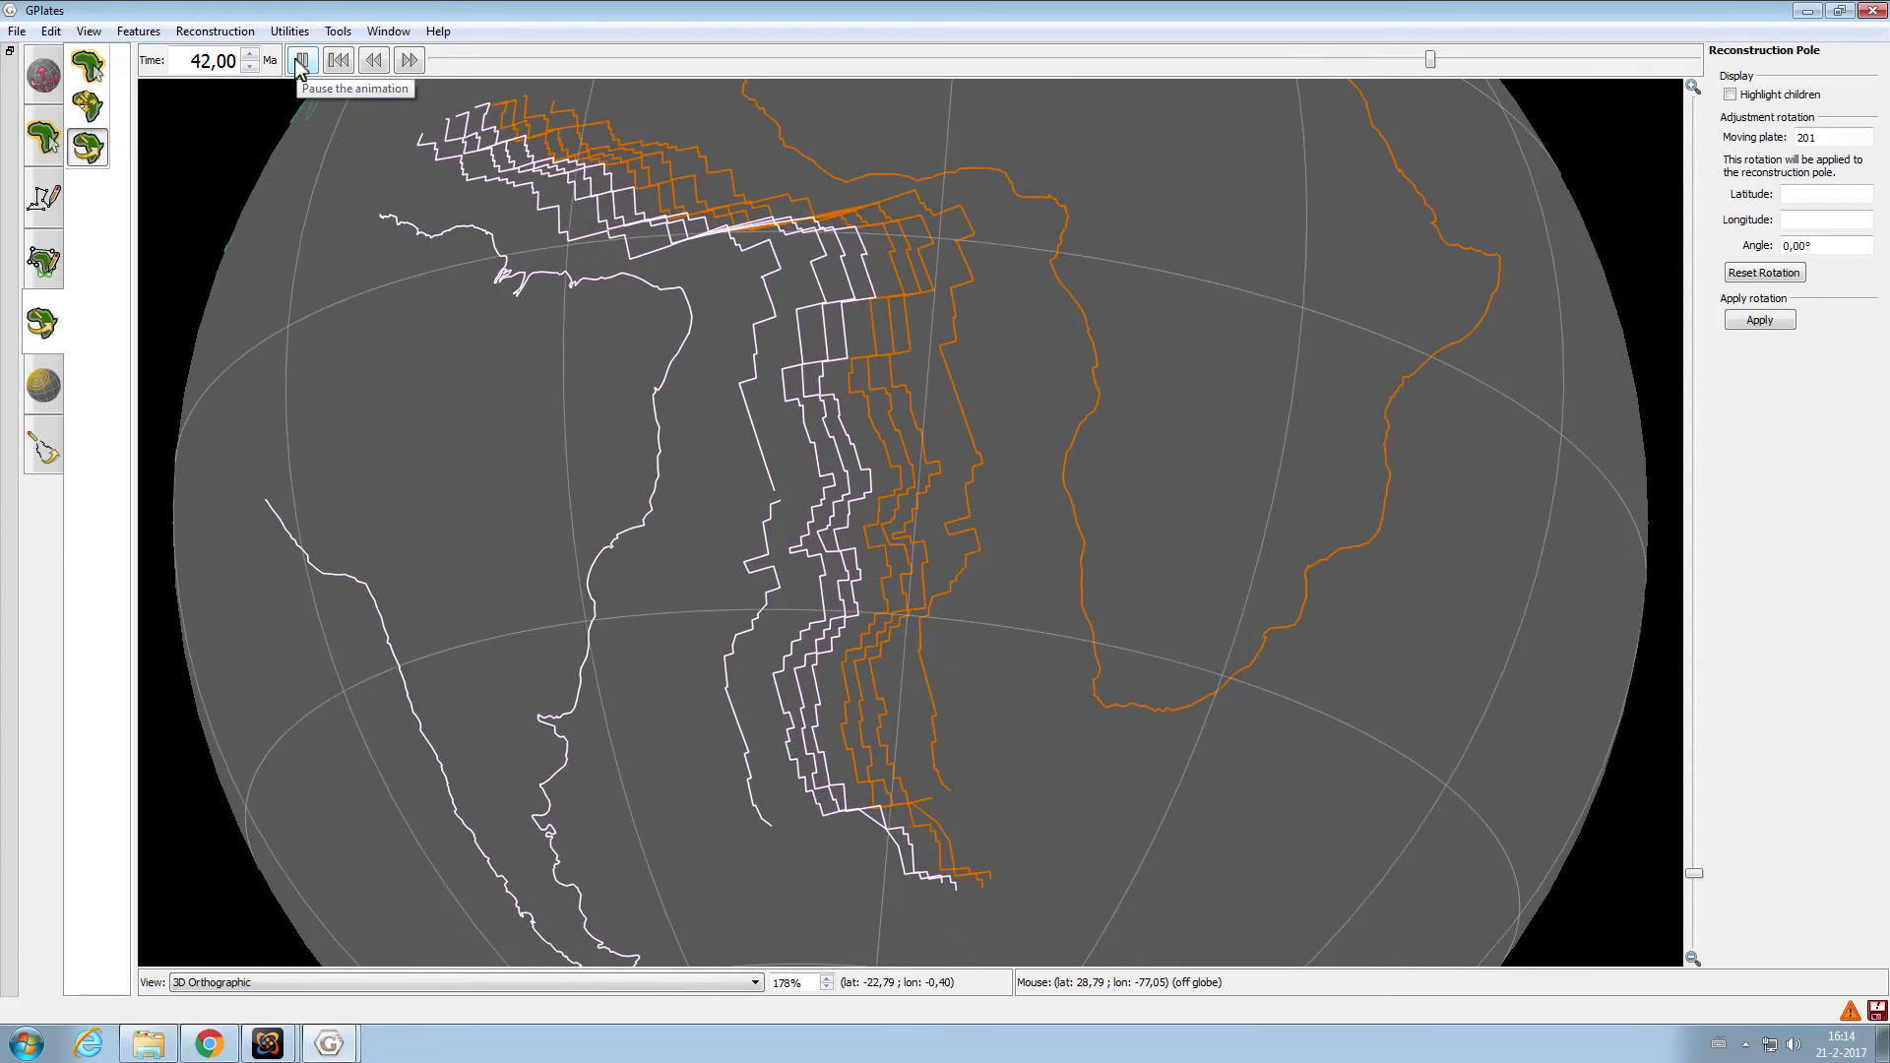
{"action": "left_click", "coordinate": [301, 61]}
{"action": "left_click_drag", "start_coordinate": [182, 60], "coordinate": [358, 85]}
{"action": "type", "text": "83"}
{"action": "key", "text": "Return"}
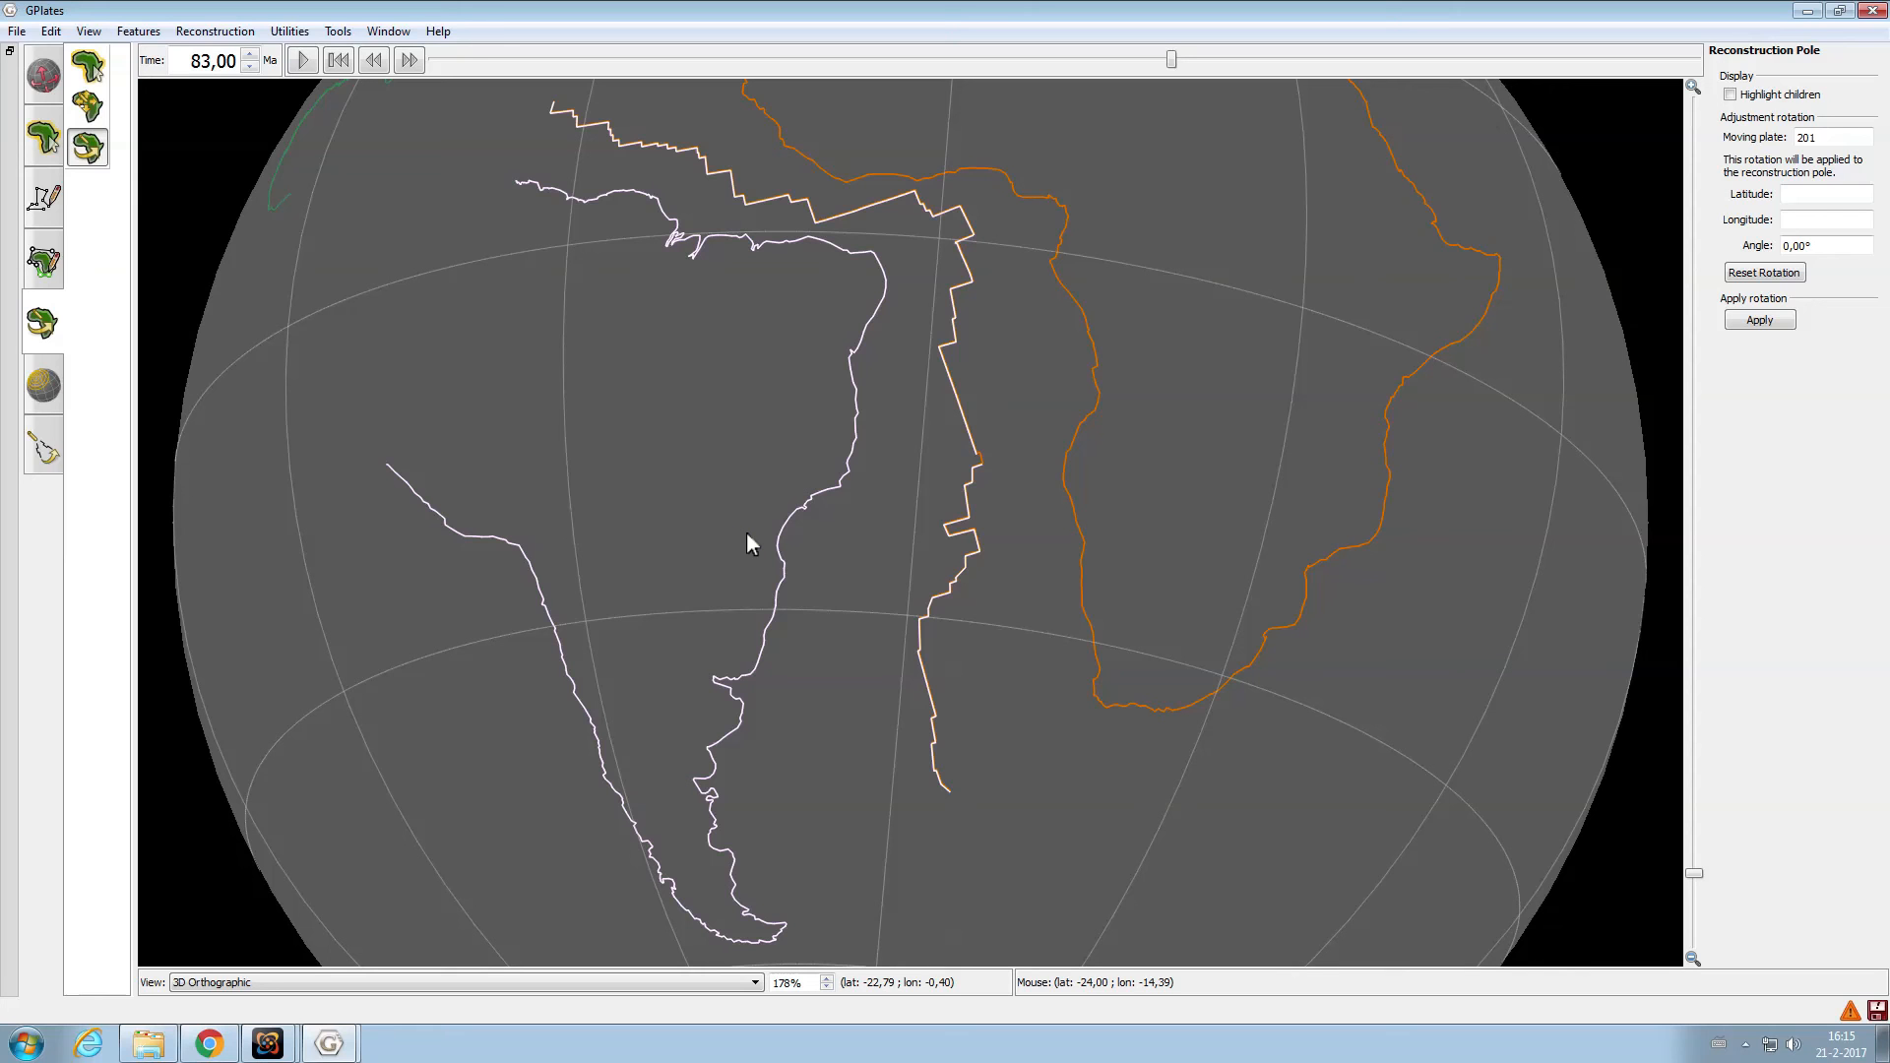
Set the reconstruction time to 130 Ma and select South America's coastline
{"action": "double_click", "coordinate": [196, 62]}
{"action": "type", "text": "130"}
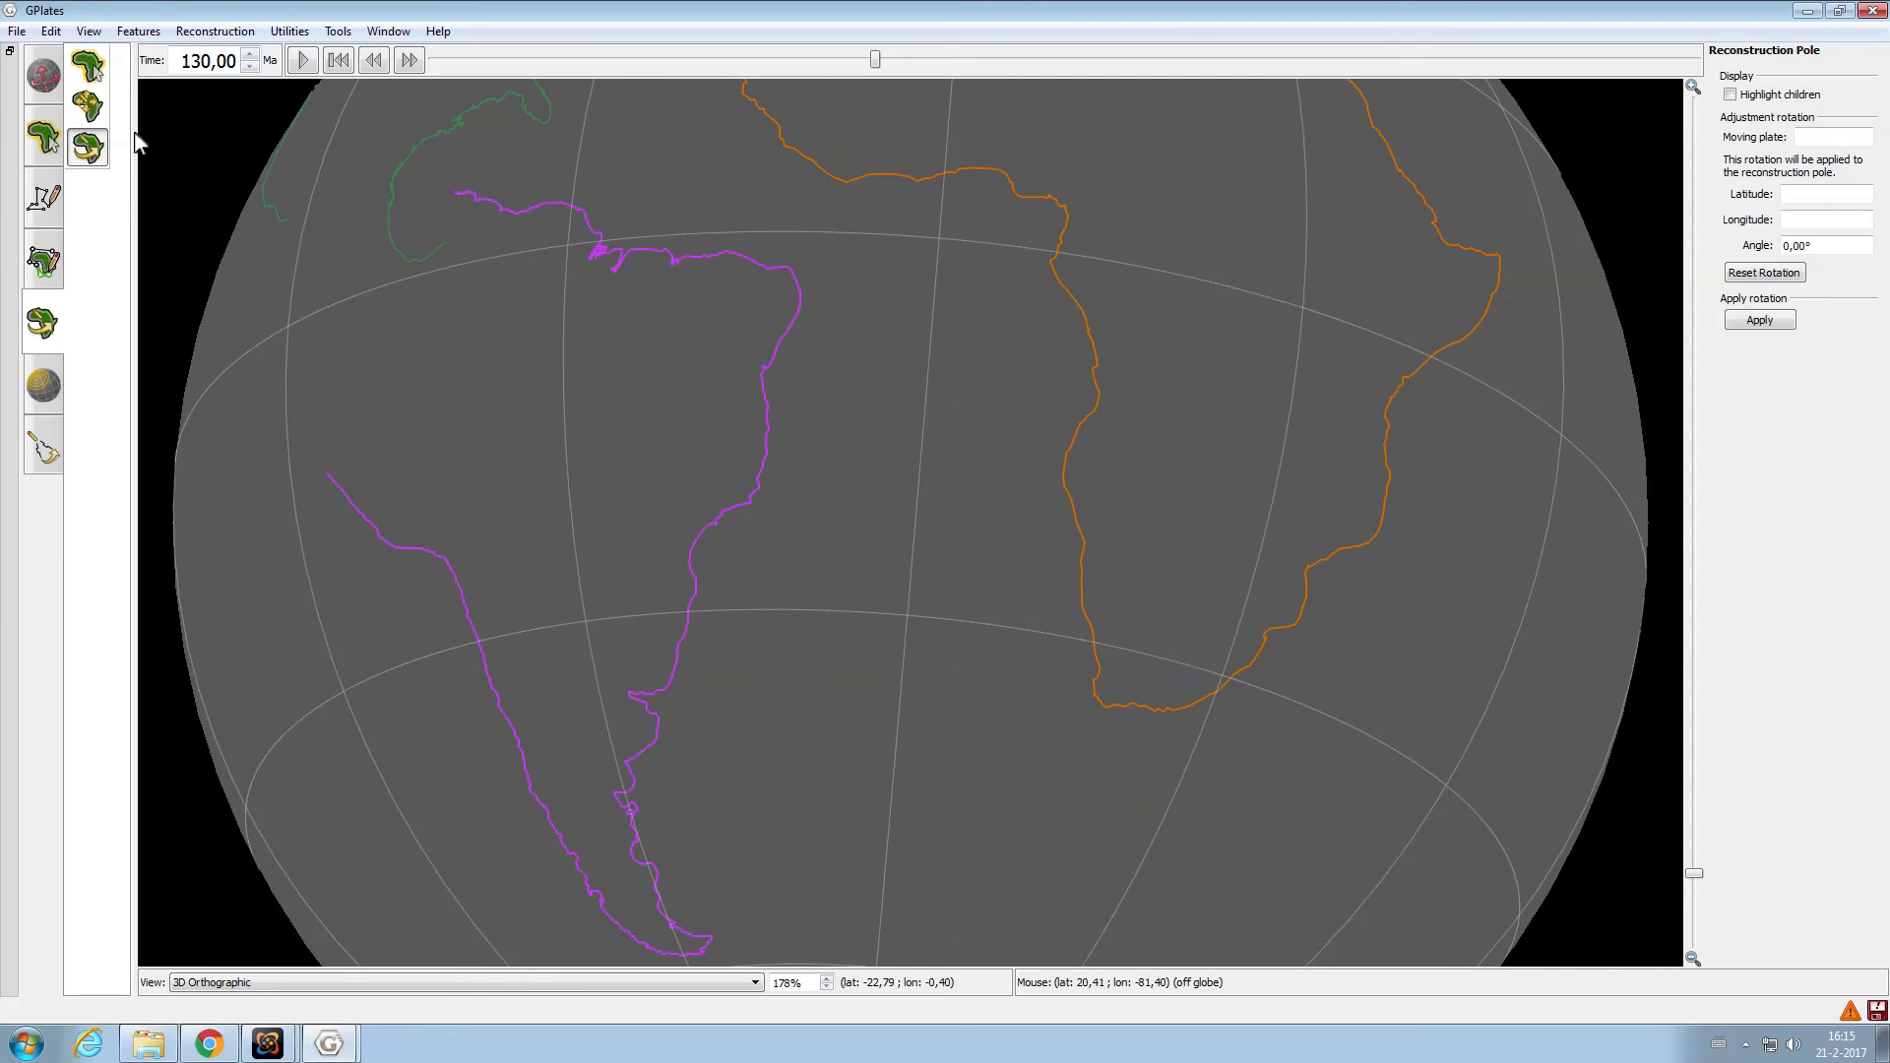
{"action": "left_click", "coordinate": [49, 138]}
{"action": "left_click", "coordinate": [752, 260]}
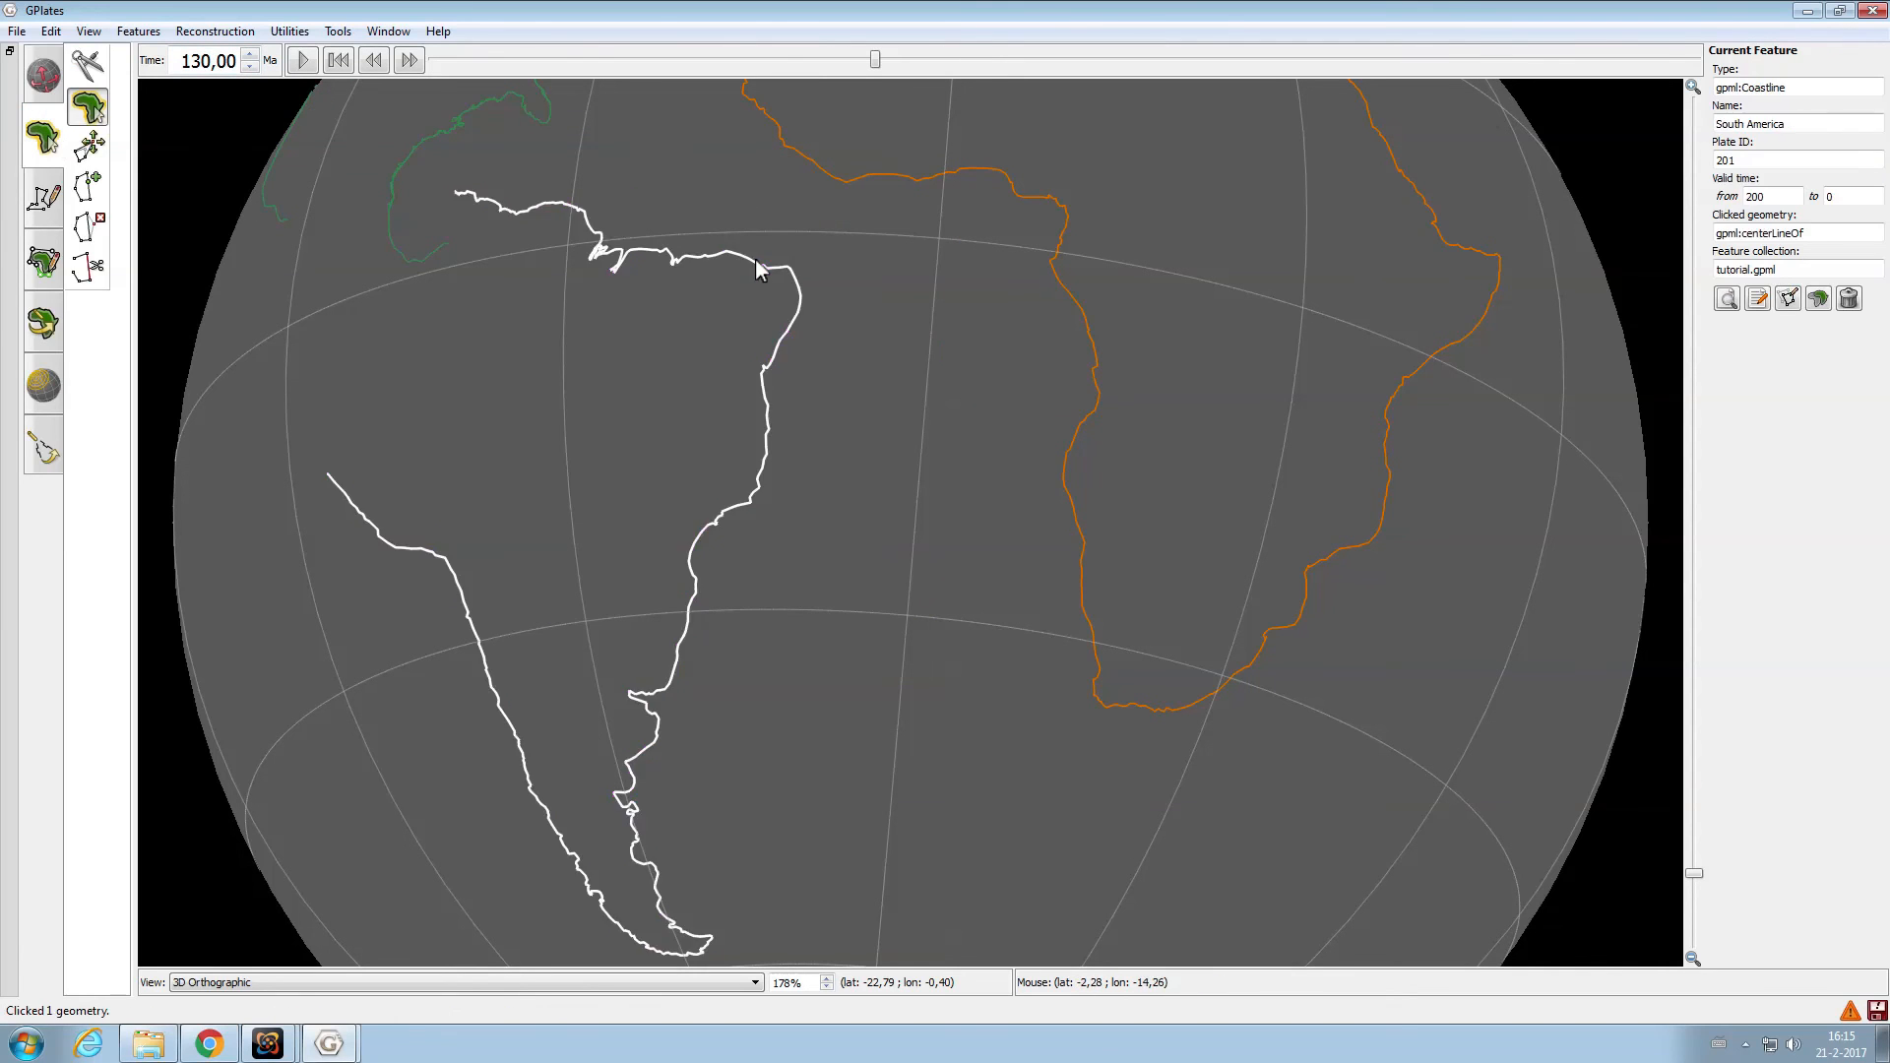
Fit South America's coastline against Africa's at 130 Ma with about latitude -39.22, longitude 154.05, angle -30.50°, and apply the adjustment
{"action": "key", "text": "p"}
{"action": "left_click_drag", "start_coordinate": [583, 500], "coordinate": [862, 415]}
{"action": "left_click_drag", "start_coordinate": [740, 252], "coordinate": [984, 388]}
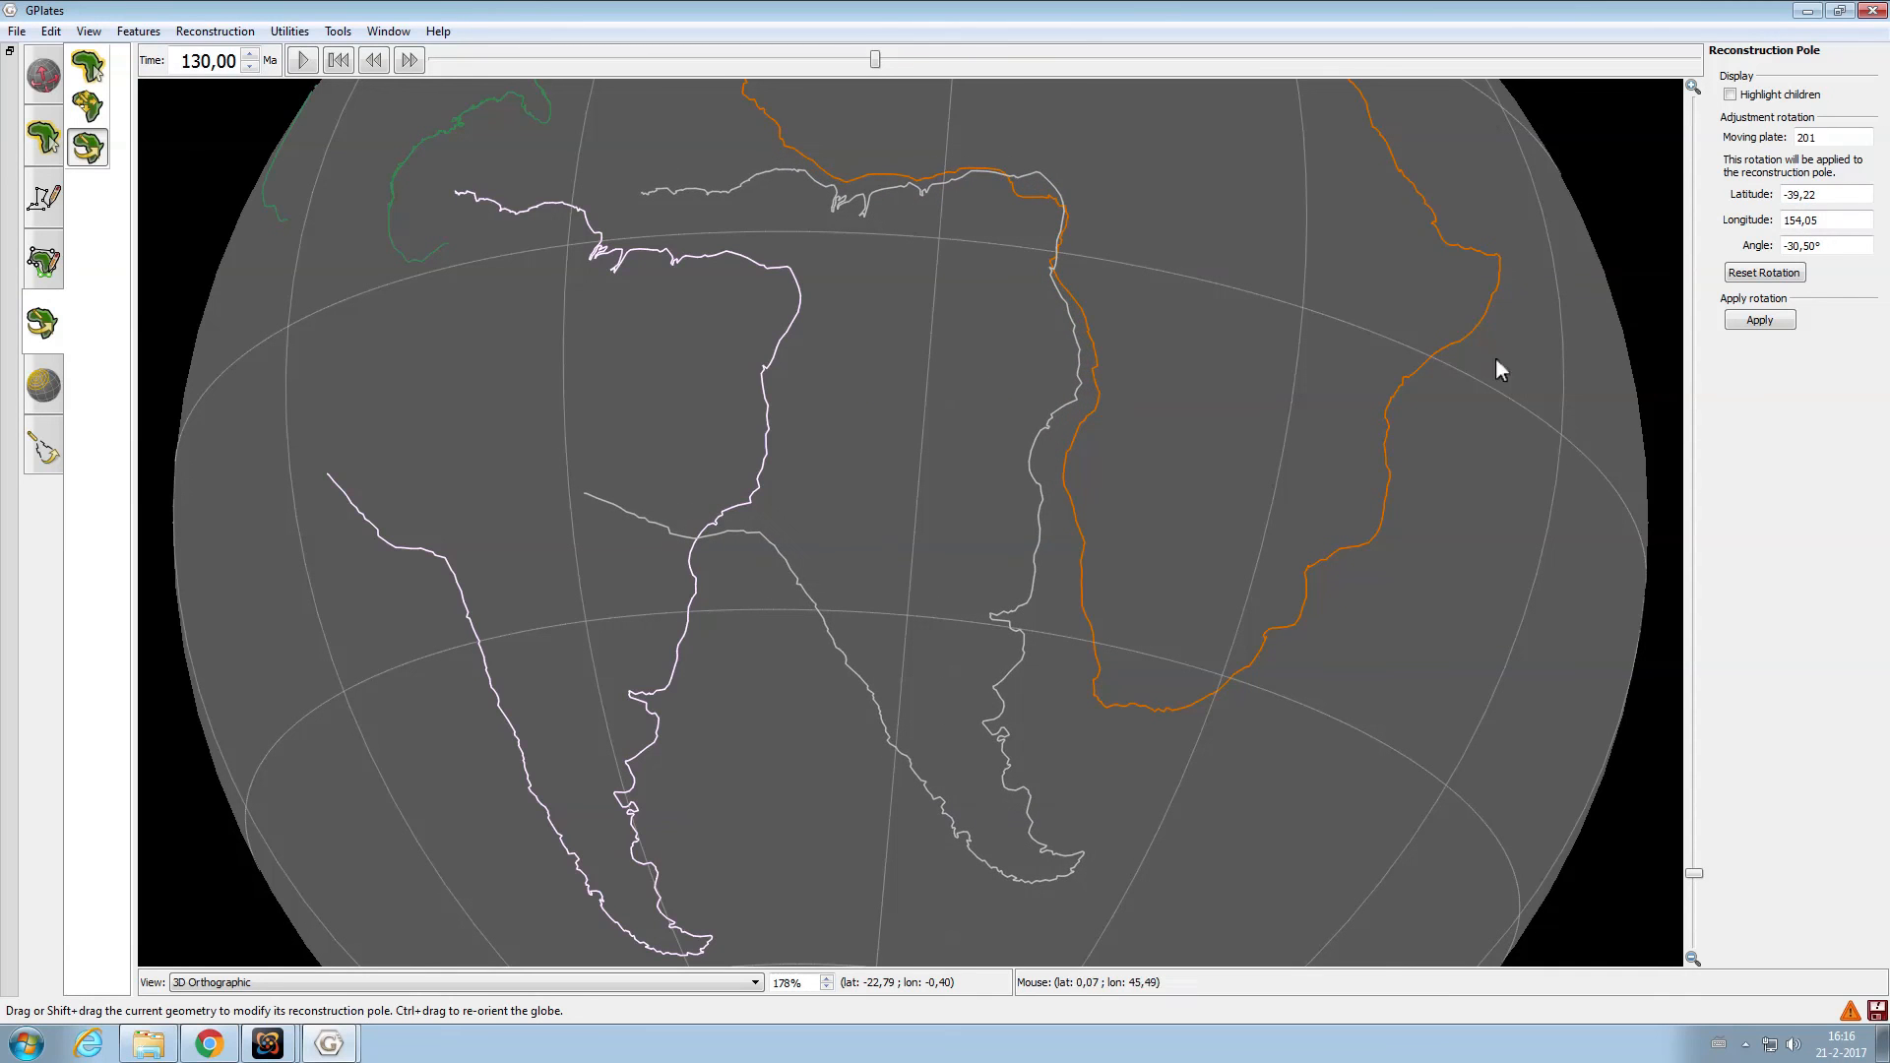
{"action": "left_click", "coordinate": [1769, 326]}
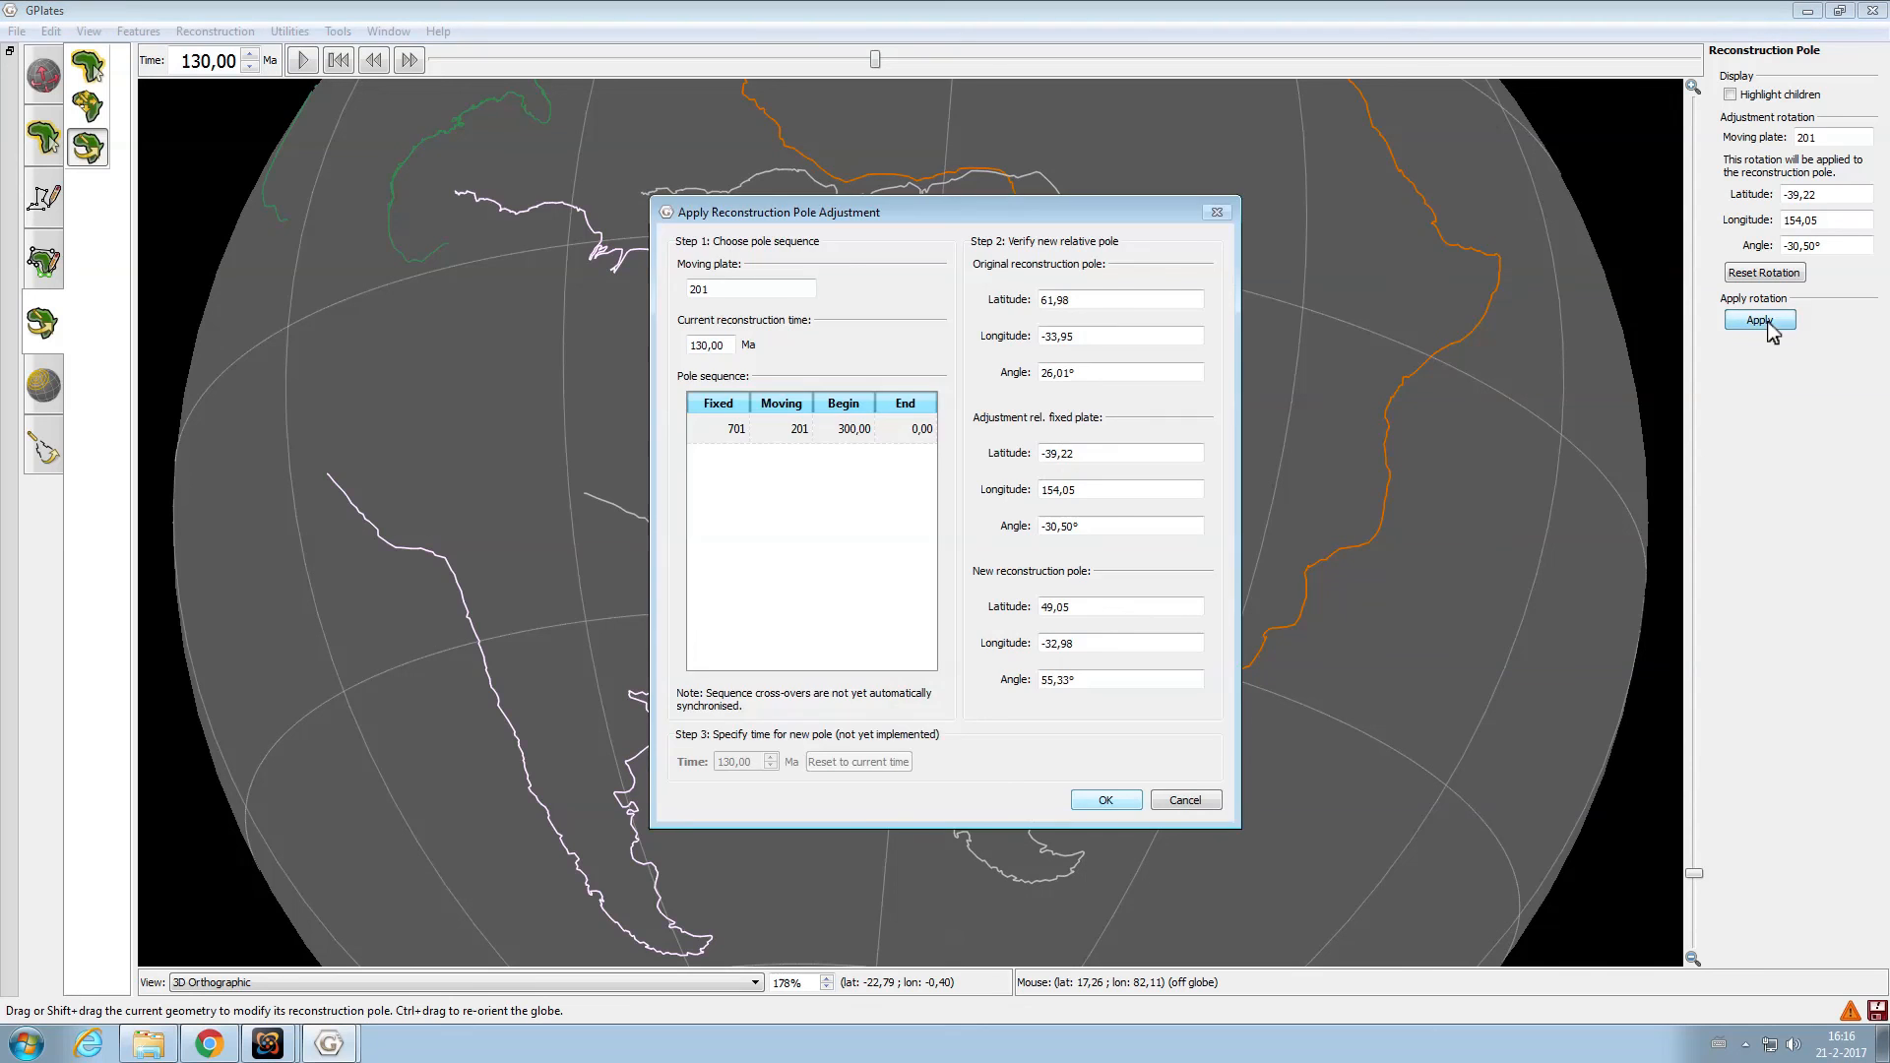
{"action": "left_click", "coordinate": [1106, 800]}
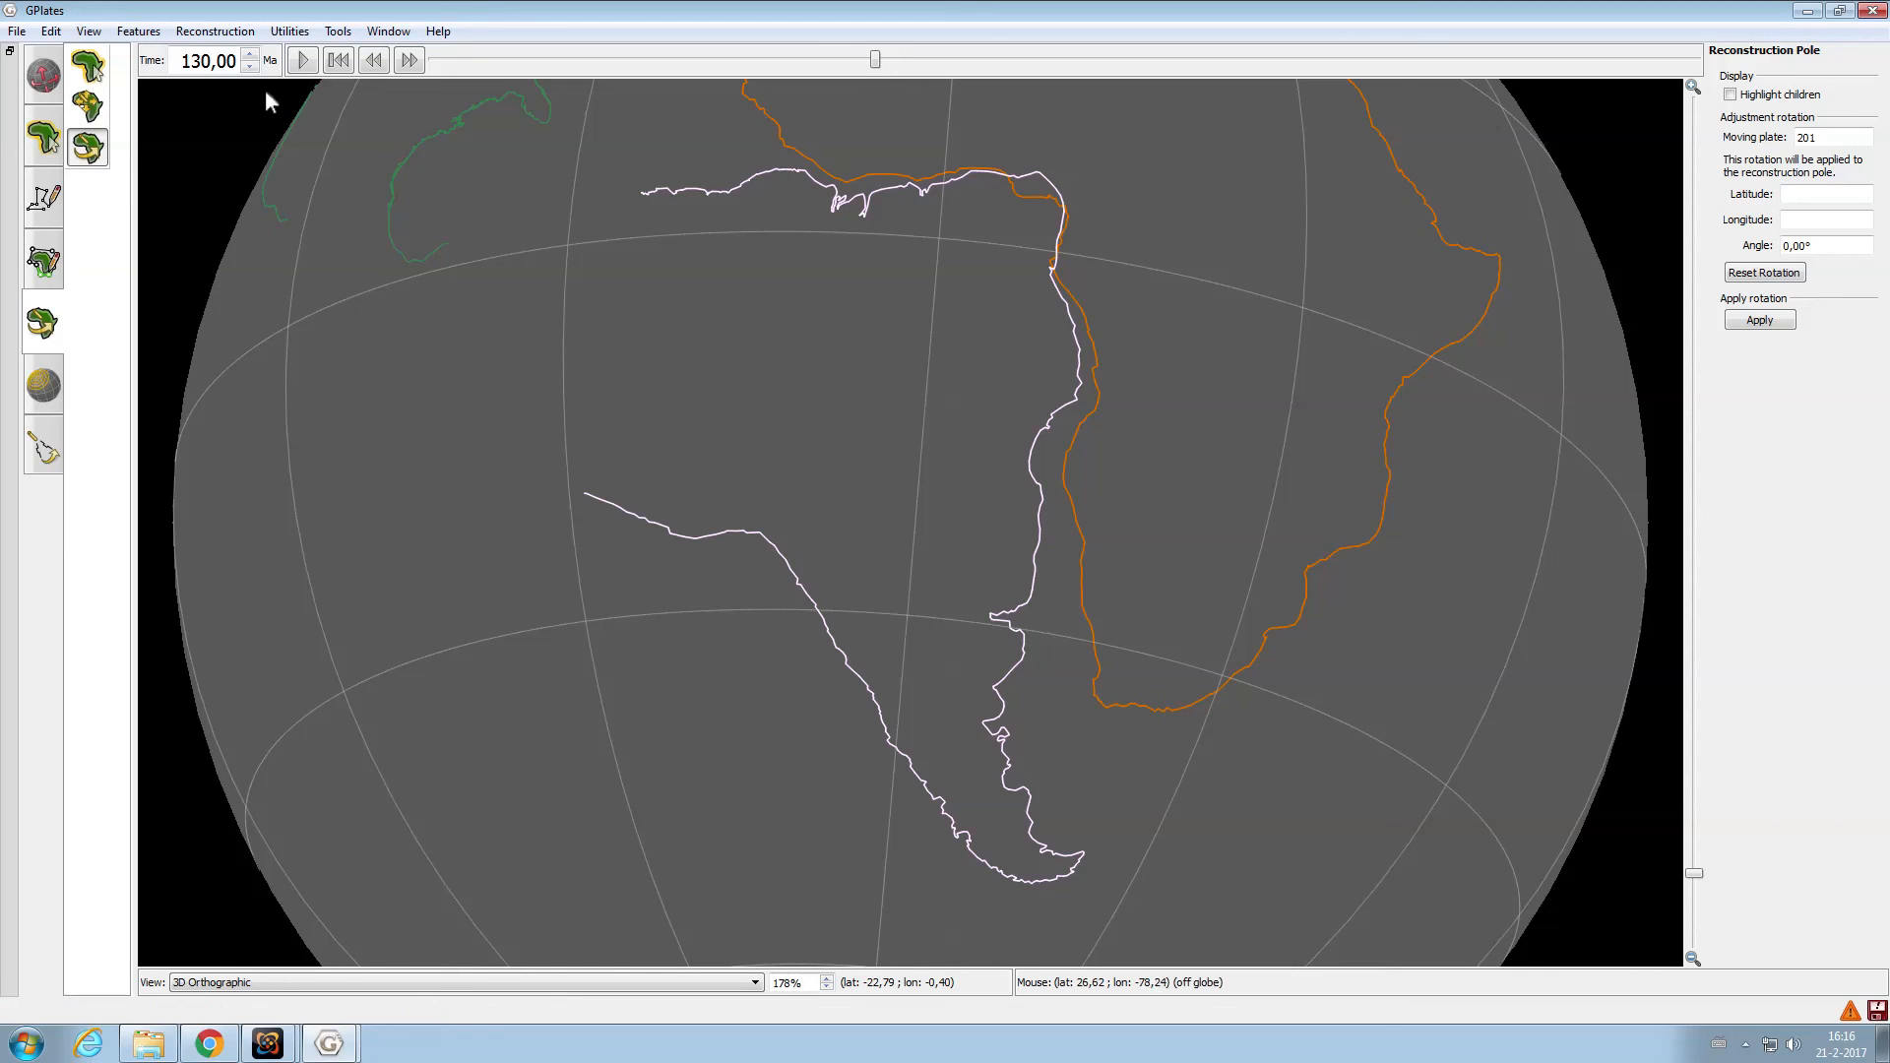
Play the reconstruction from 130 Ma to the present and save the changes to tutorial.rot
{"action": "left_click", "coordinate": [298, 62]}
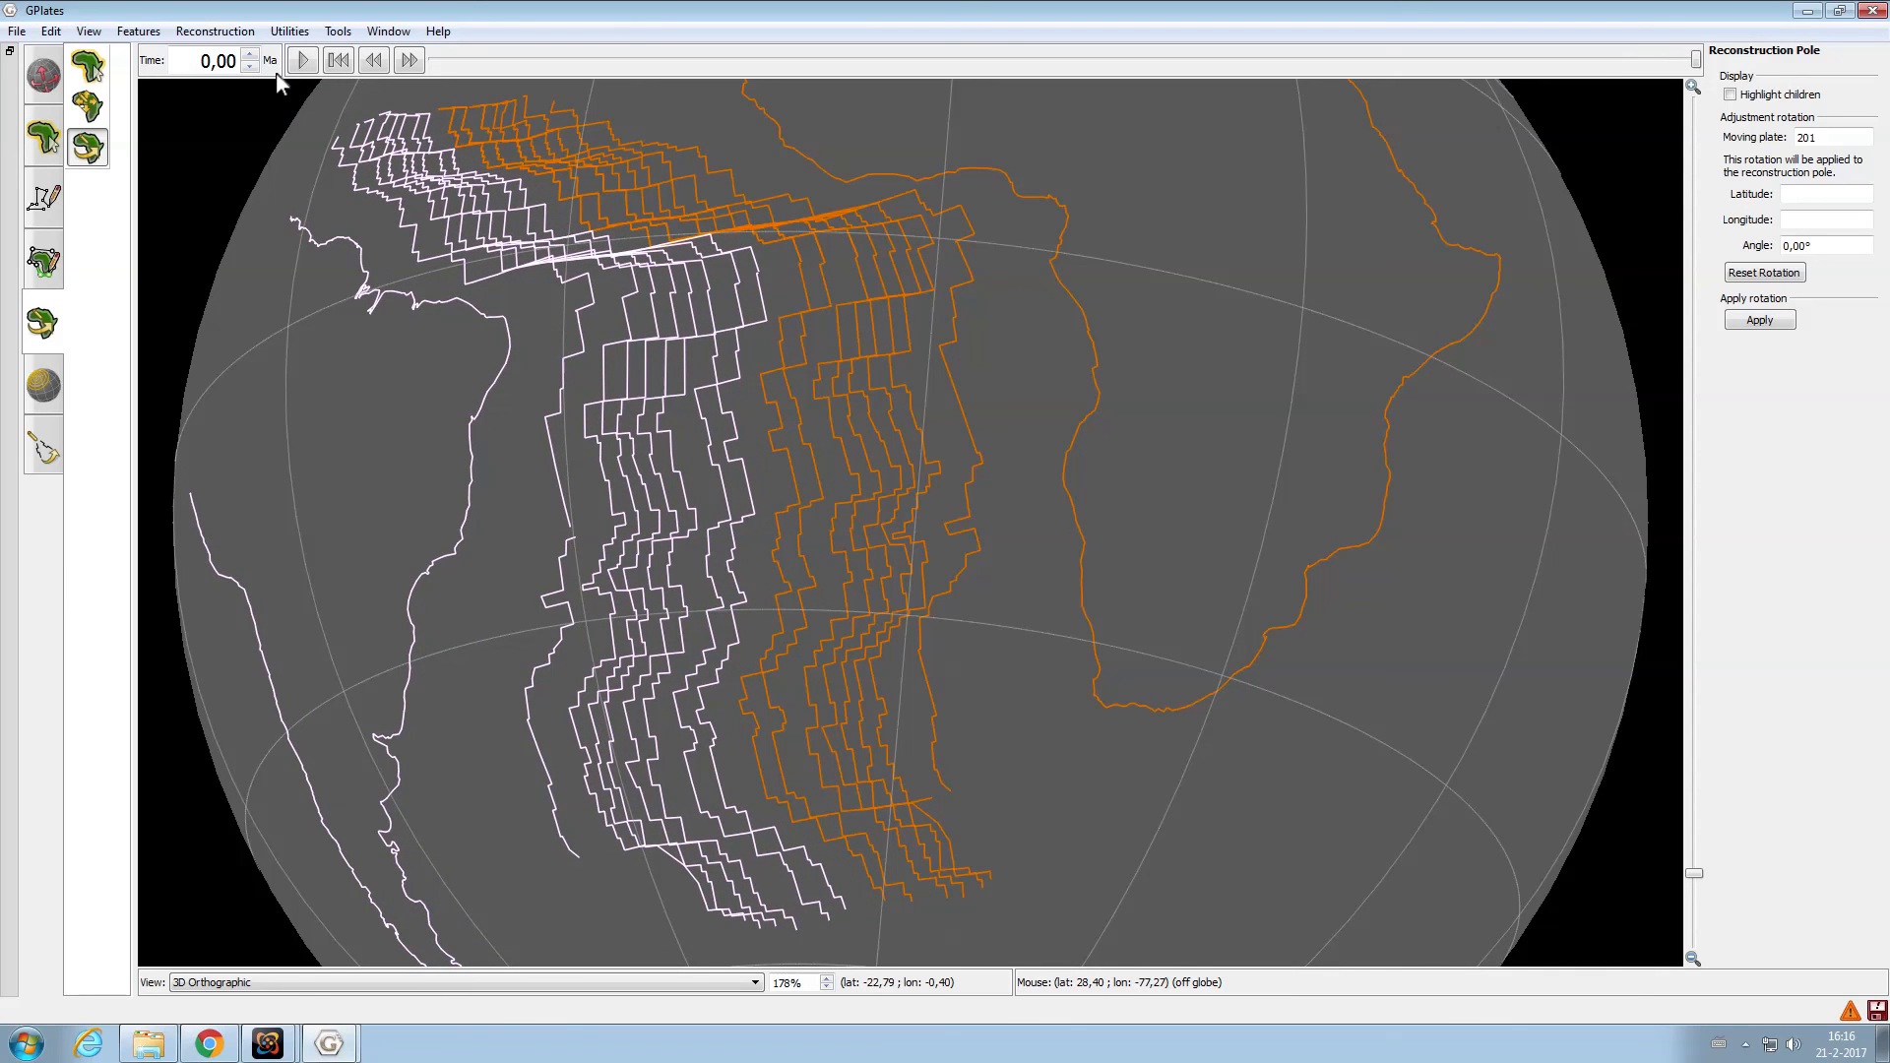
{"action": "key", "text": "ctrl+m"}
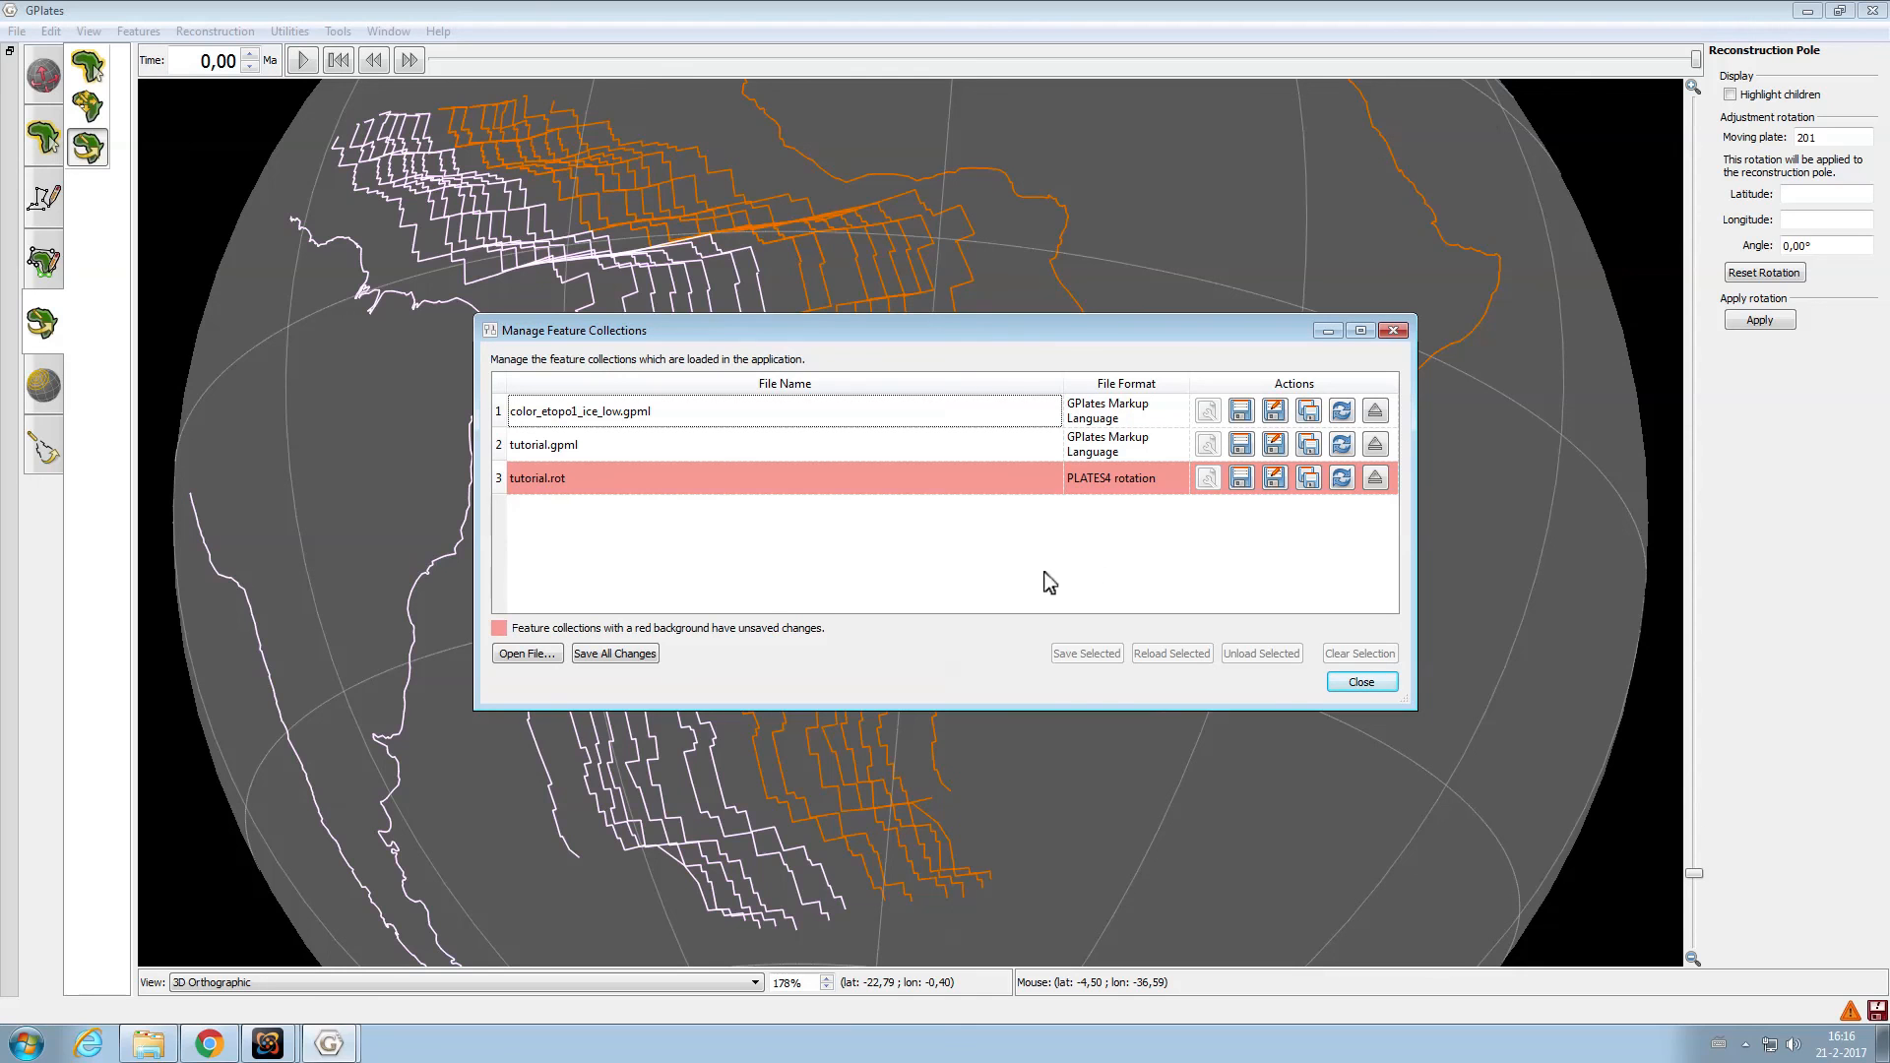
{"action": "left_click", "coordinate": [1240, 478]}
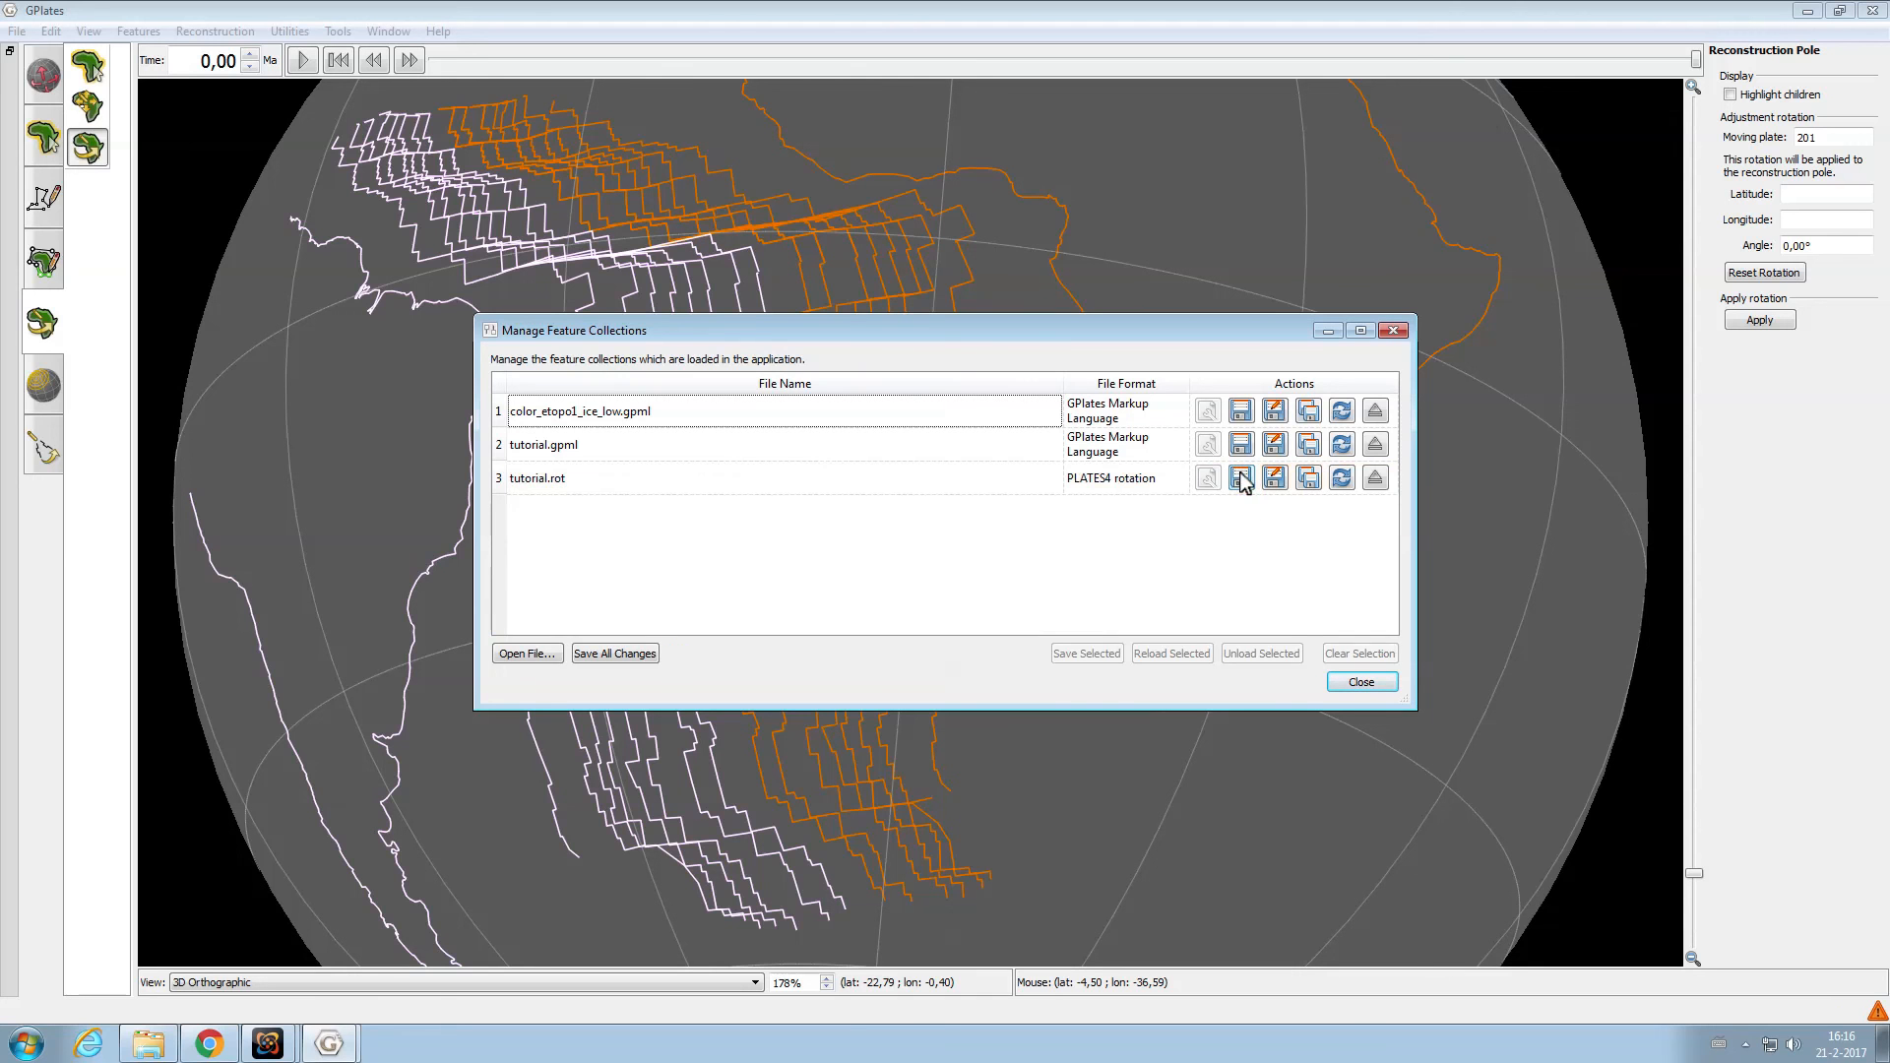
{"action": "left_click", "coordinate": [1393, 331]}
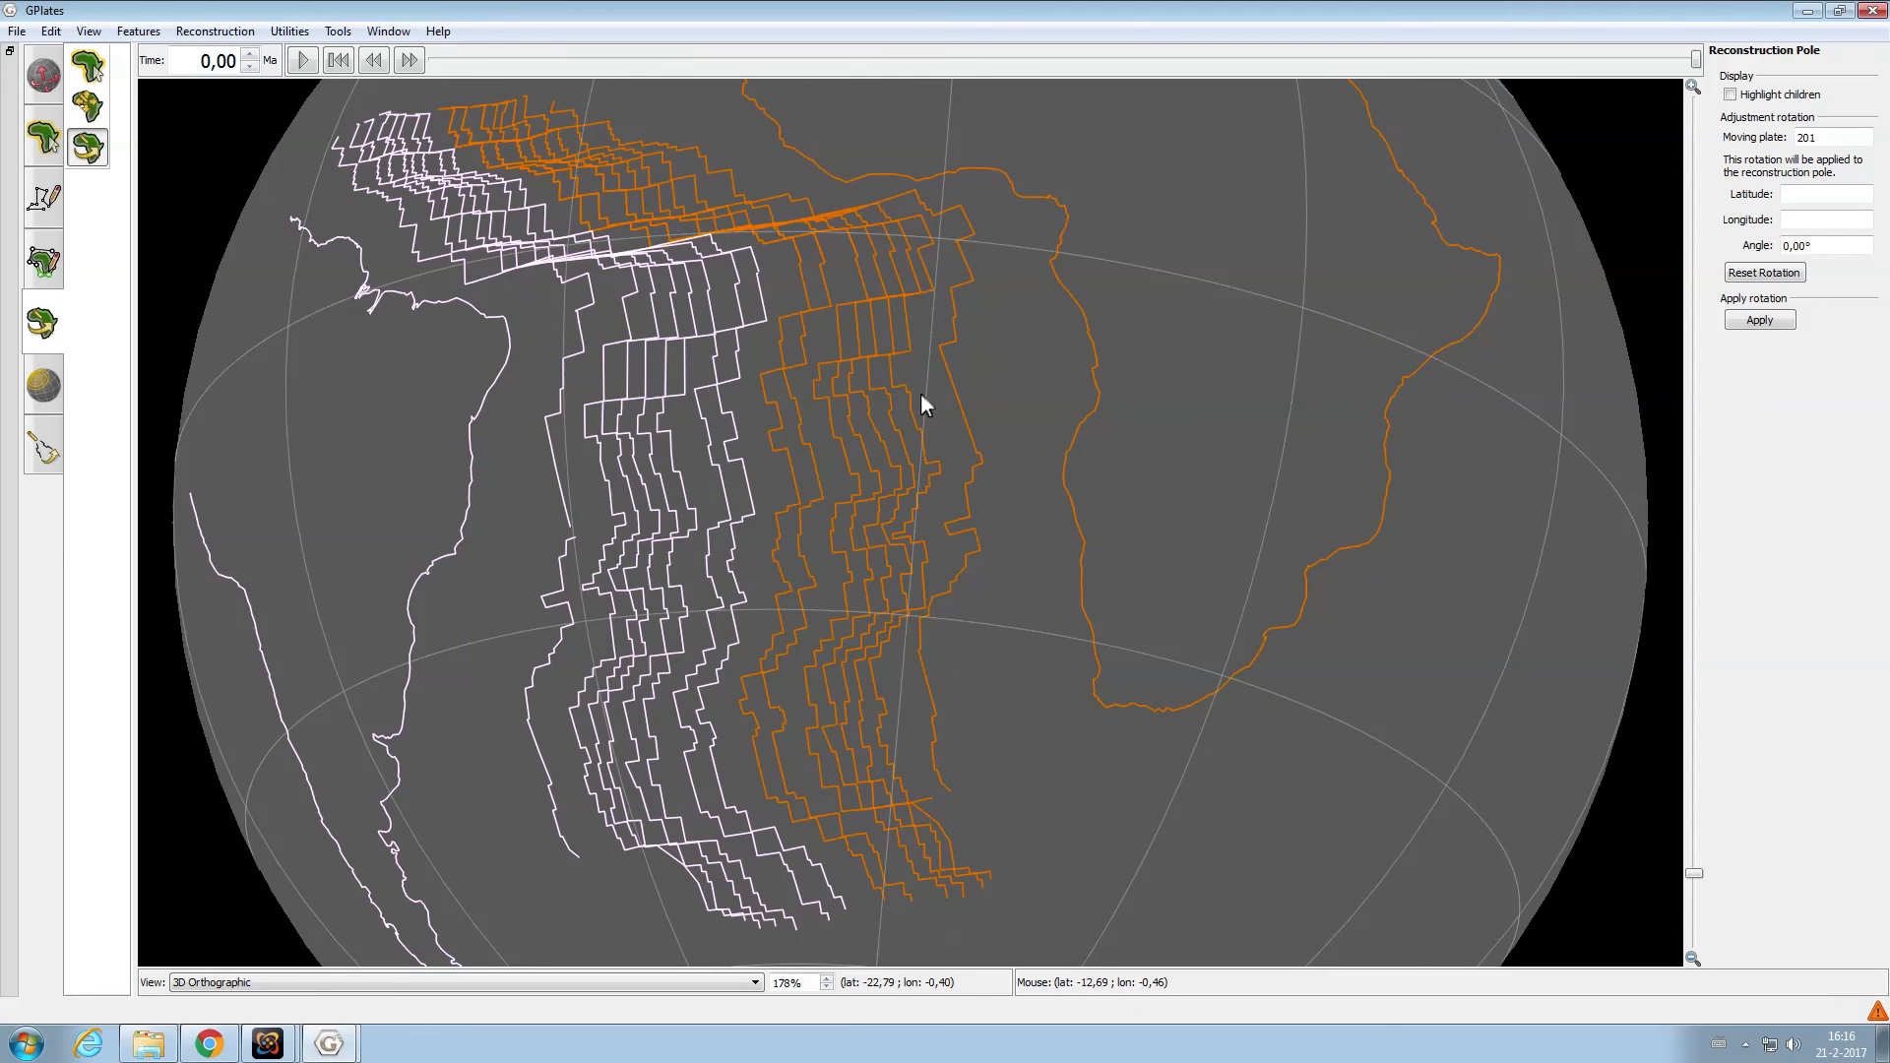
Open tutorial.rot in Notepad, review plate 201's rotation poles from 10.9 to 130 Ma, and close the file
{"action": "left_click", "coordinate": [149, 1047]}
{"action": "double_click", "coordinate": [595, 386]}
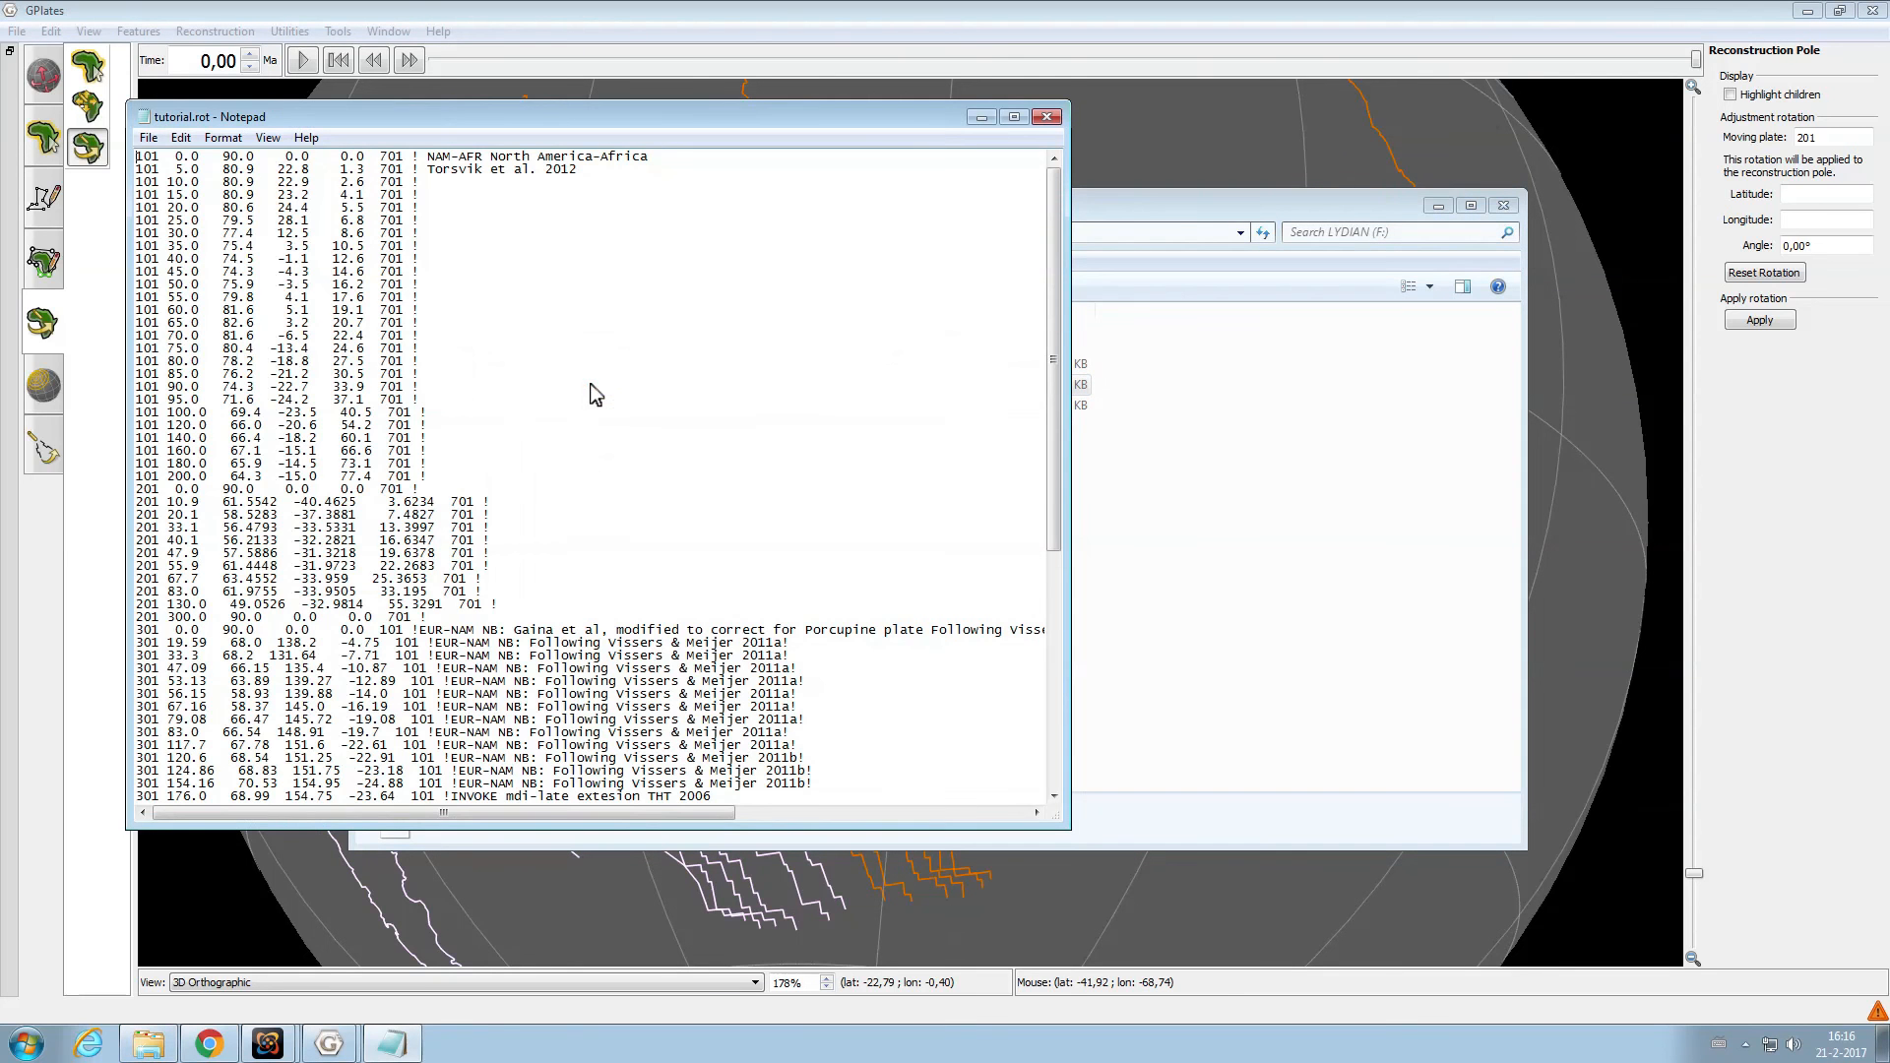
{"action": "left_click_drag", "start_coordinate": [480, 607], "coordinate": [103, 514]}
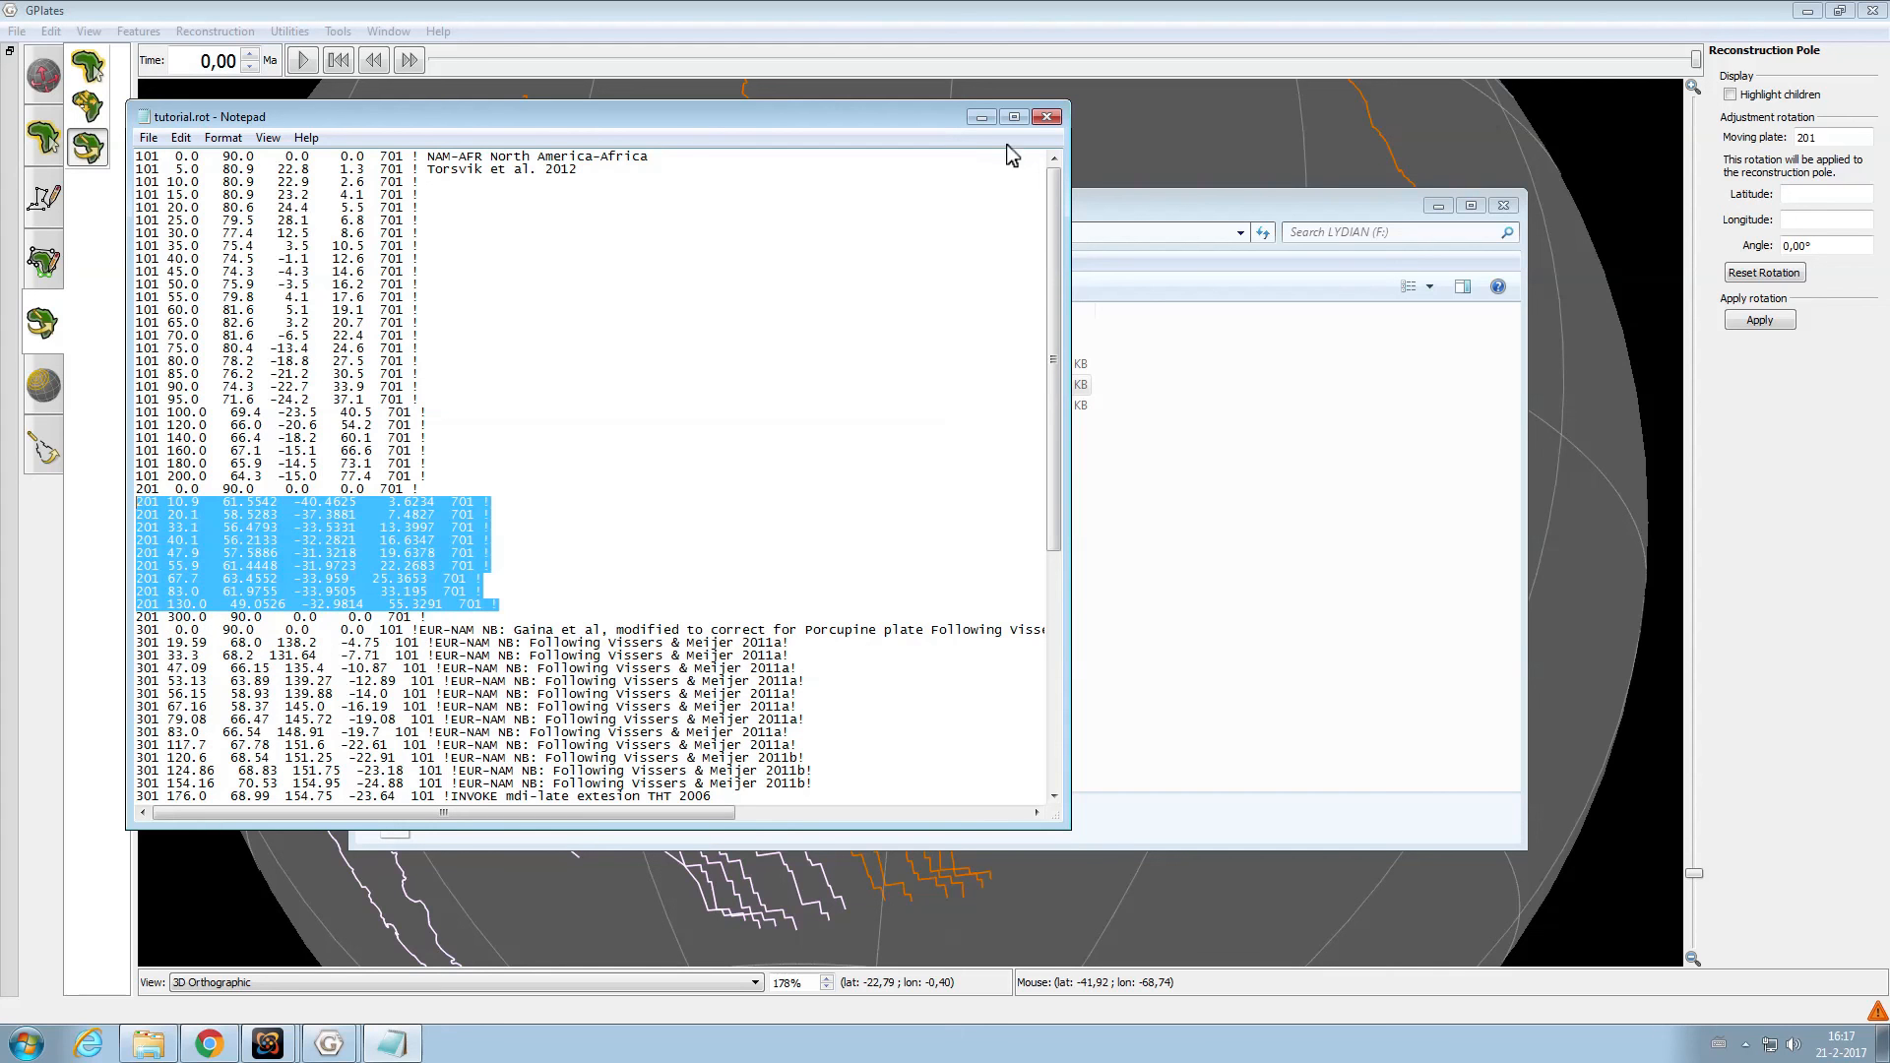
{"action": "left_click", "coordinate": [1047, 119]}
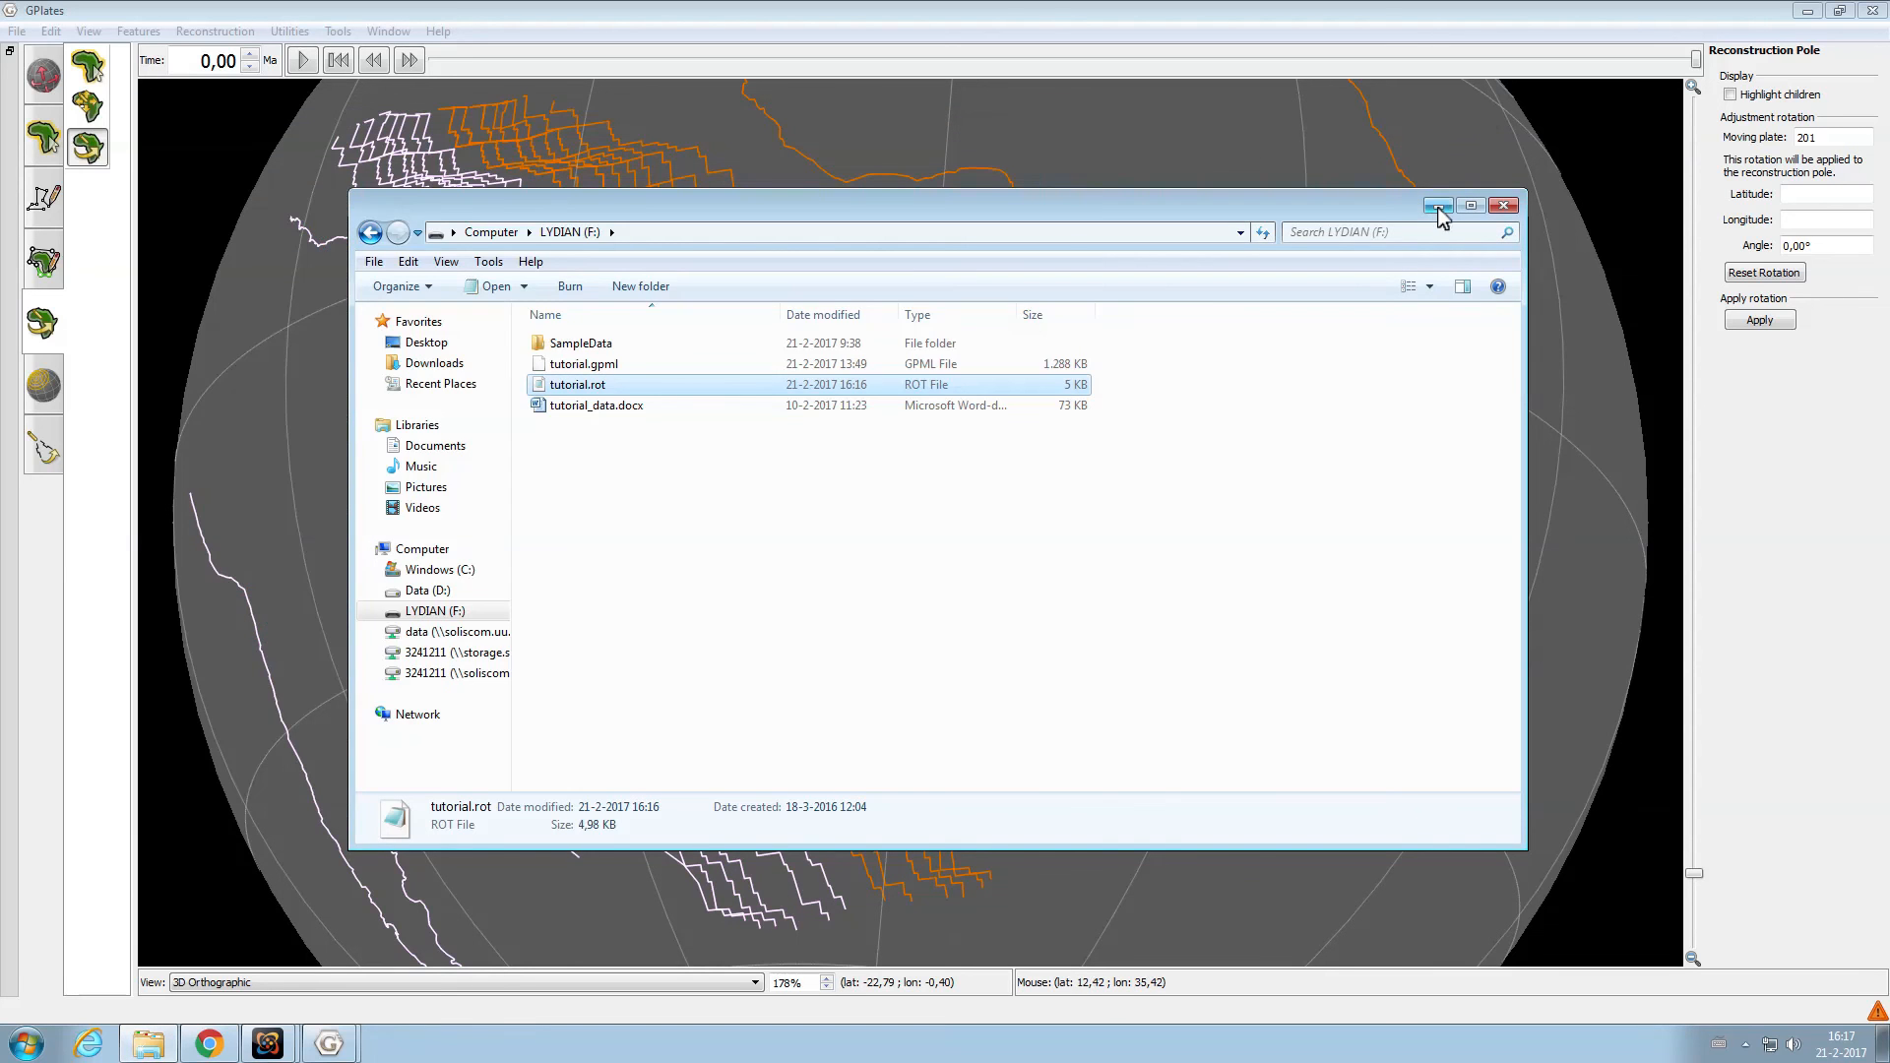
{"action": "left_click", "coordinate": [1437, 208]}
Set the reconstruction time to 130 Ma and step back to 179 Ma to examine South America's earlier motion relative to Africa
{"action": "double_click", "coordinate": [187, 69]}
{"action": "type", "text": "130"}
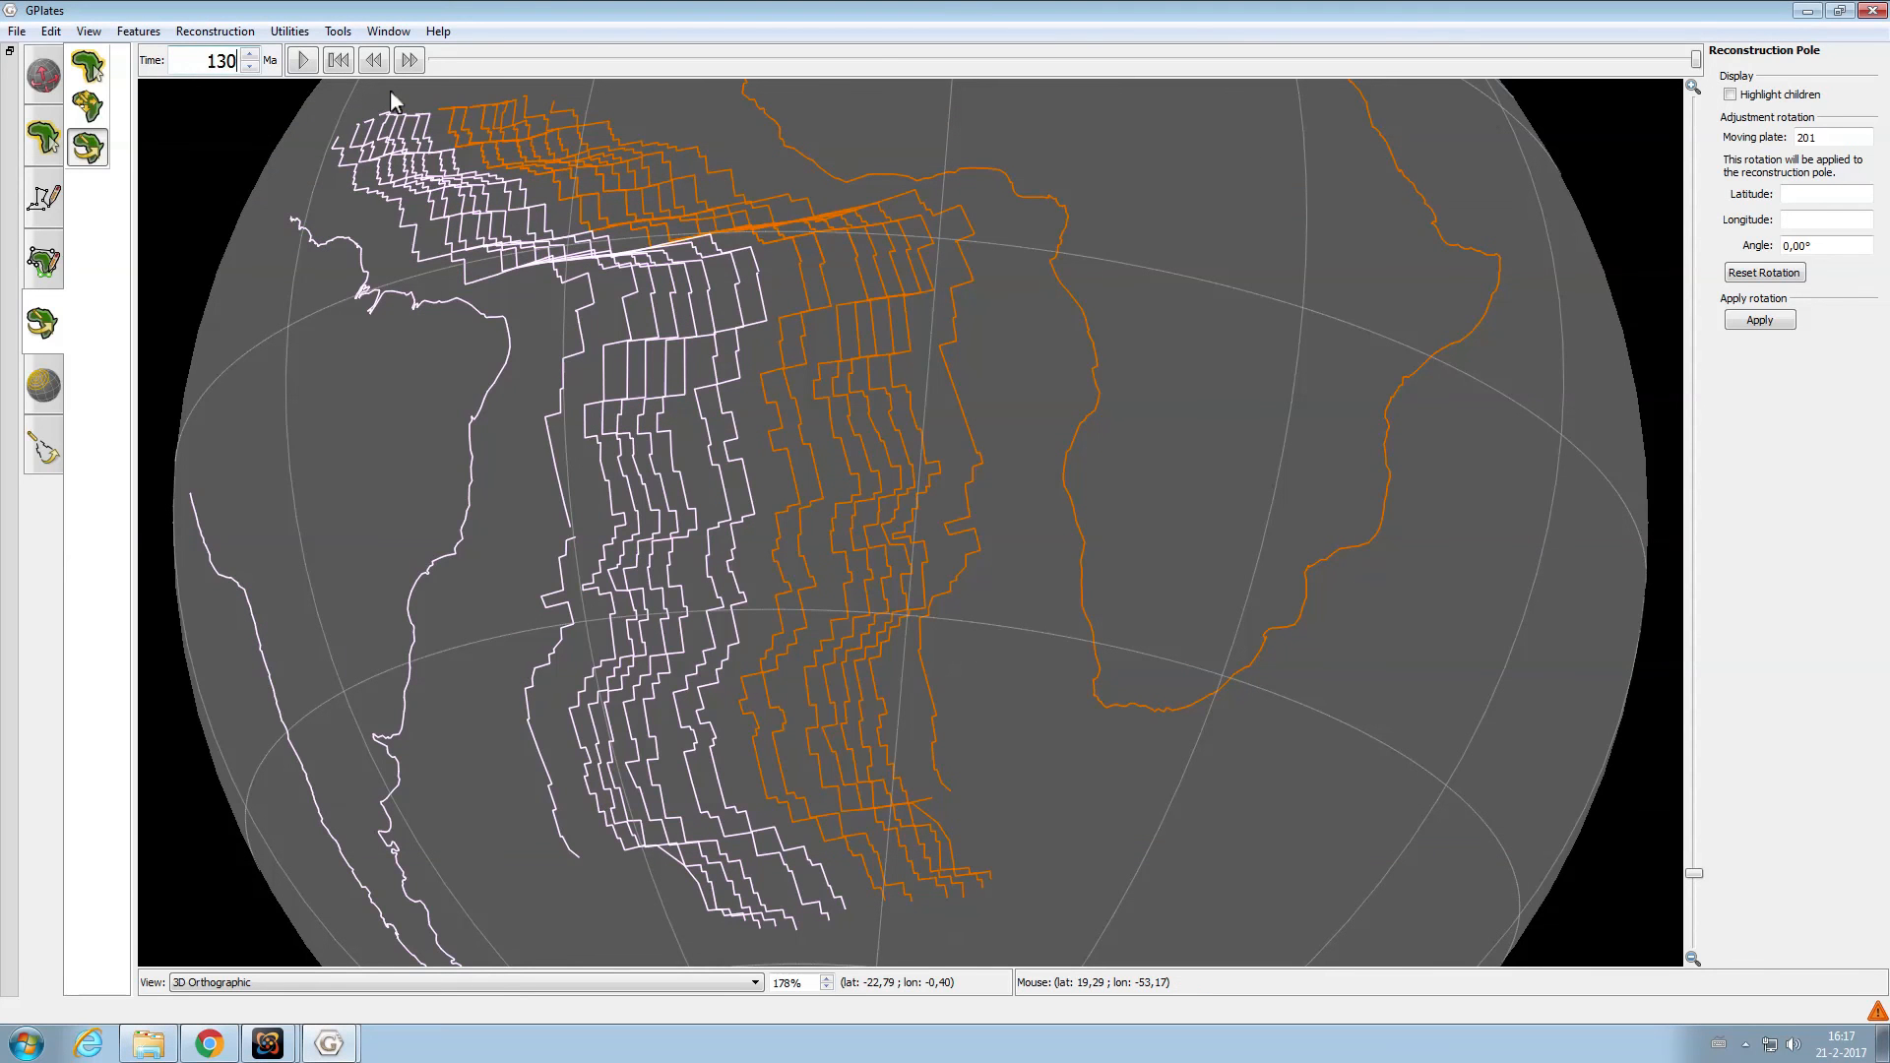
{"action": "key", "text": "Return"}
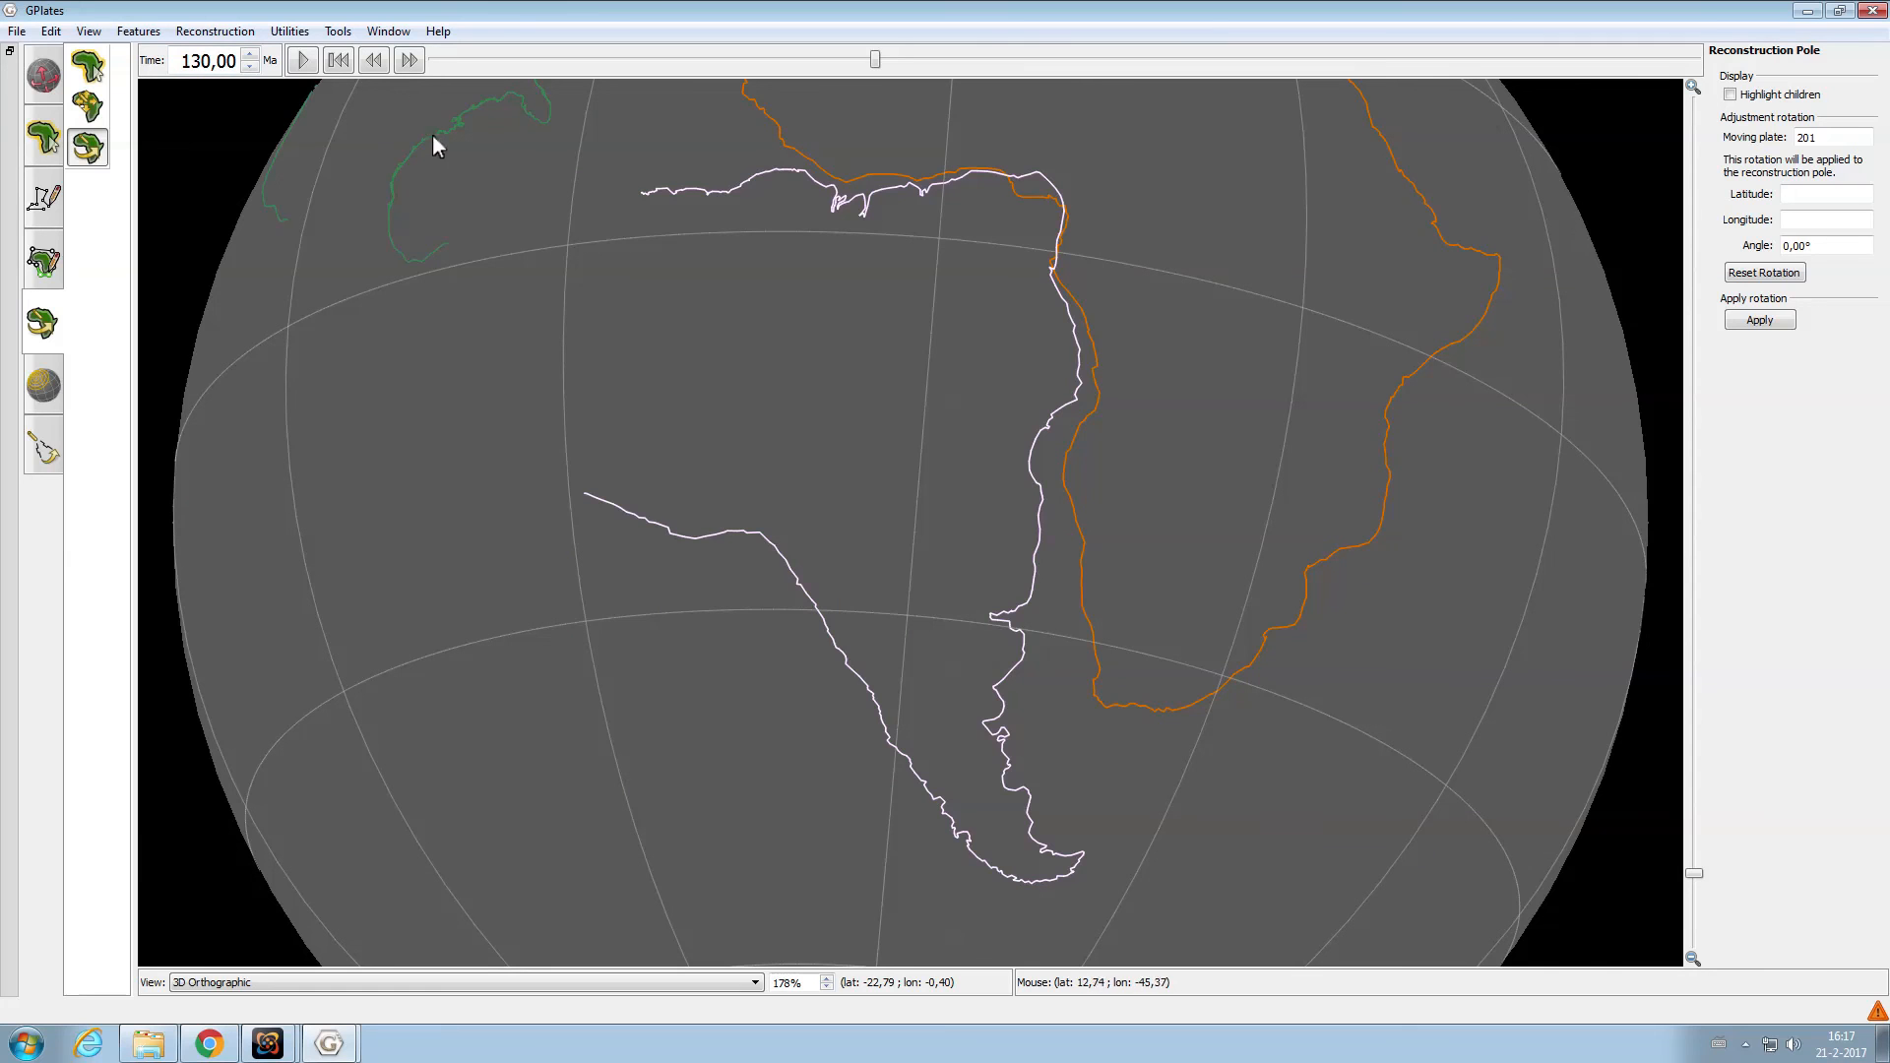
{"action": "left_click", "coordinate": [375, 61]}
{"action": "left_click", "coordinate": [377, 60]}
{"action": "left_click", "coordinate": [375, 61]}
{"action": "left_click", "coordinate": [376, 61]}
{"action": "left_click", "coordinate": [375, 61]}
{"action": "left_click", "coordinate": [375, 61]}
{"action": "left_click", "coordinate": [375, 61]}
{"action": "left_click", "coordinate": [375, 61]}
{"action": "left_click", "coordinate": [375, 61]}
{"action": "left_click", "coordinate": [375, 61]}
{"action": "left_click", "coordinate": [375, 61]}
{"action": "left_click", "coordinate": [375, 61]}
{"action": "left_click", "coordinate": [375, 61]}
{"action": "left_click", "coordinate": [375, 61]}
{"action": "left_click", "coordinate": [376, 61]}
{"action": "left_click", "coordinate": [375, 61]}
{"action": "left_click", "coordinate": [375, 61]}
{"action": "left_click", "coordinate": [375, 61]}
{"action": "left_click", "coordinate": [375, 61]}
{"action": "left_click", "coordinate": [375, 61]}
{"action": "left_click", "coordinate": [375, 61]}
{"action": "left_click", "coordinate": [375, 61]}
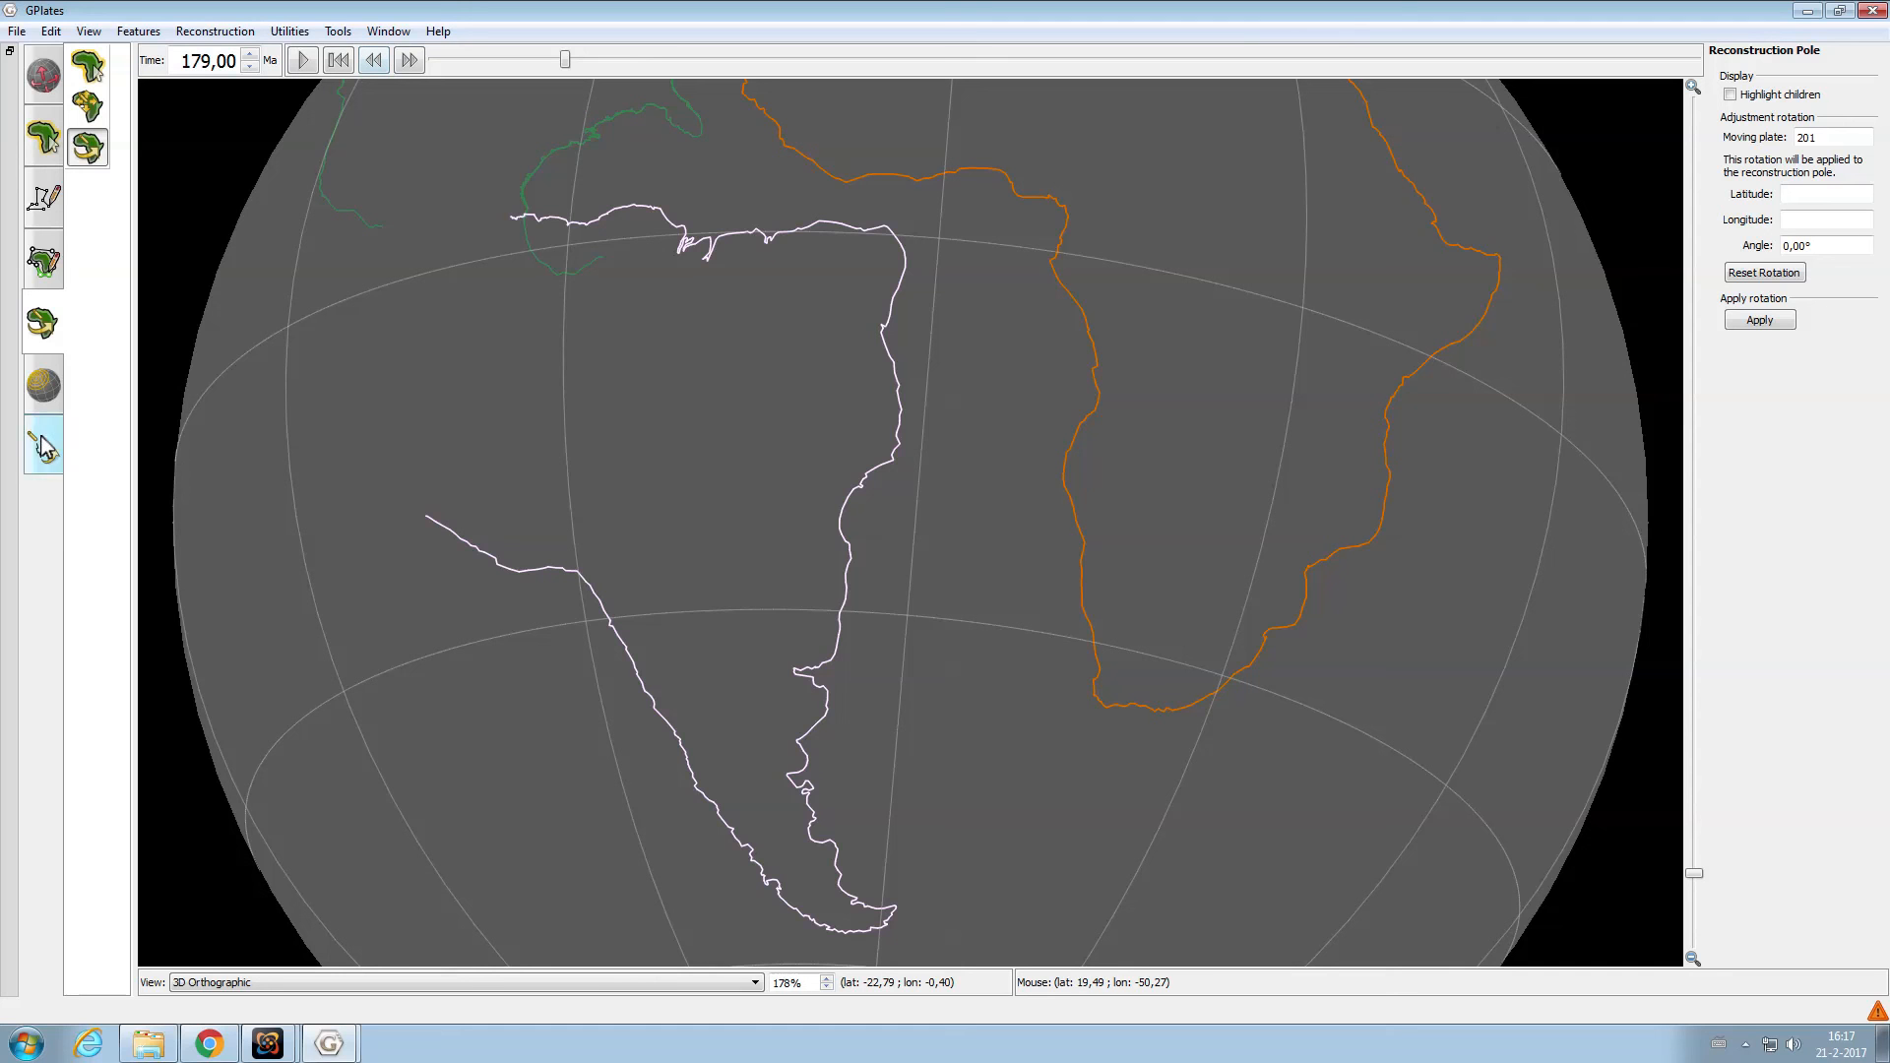
Reopen tutorial.rot in Notepad and replace plate 201's 300 Ma pole with the 130 Ma values 49.0526, -32.9814, 55.3291
{"action": "left_click", "coordinate": [147, 1044]}
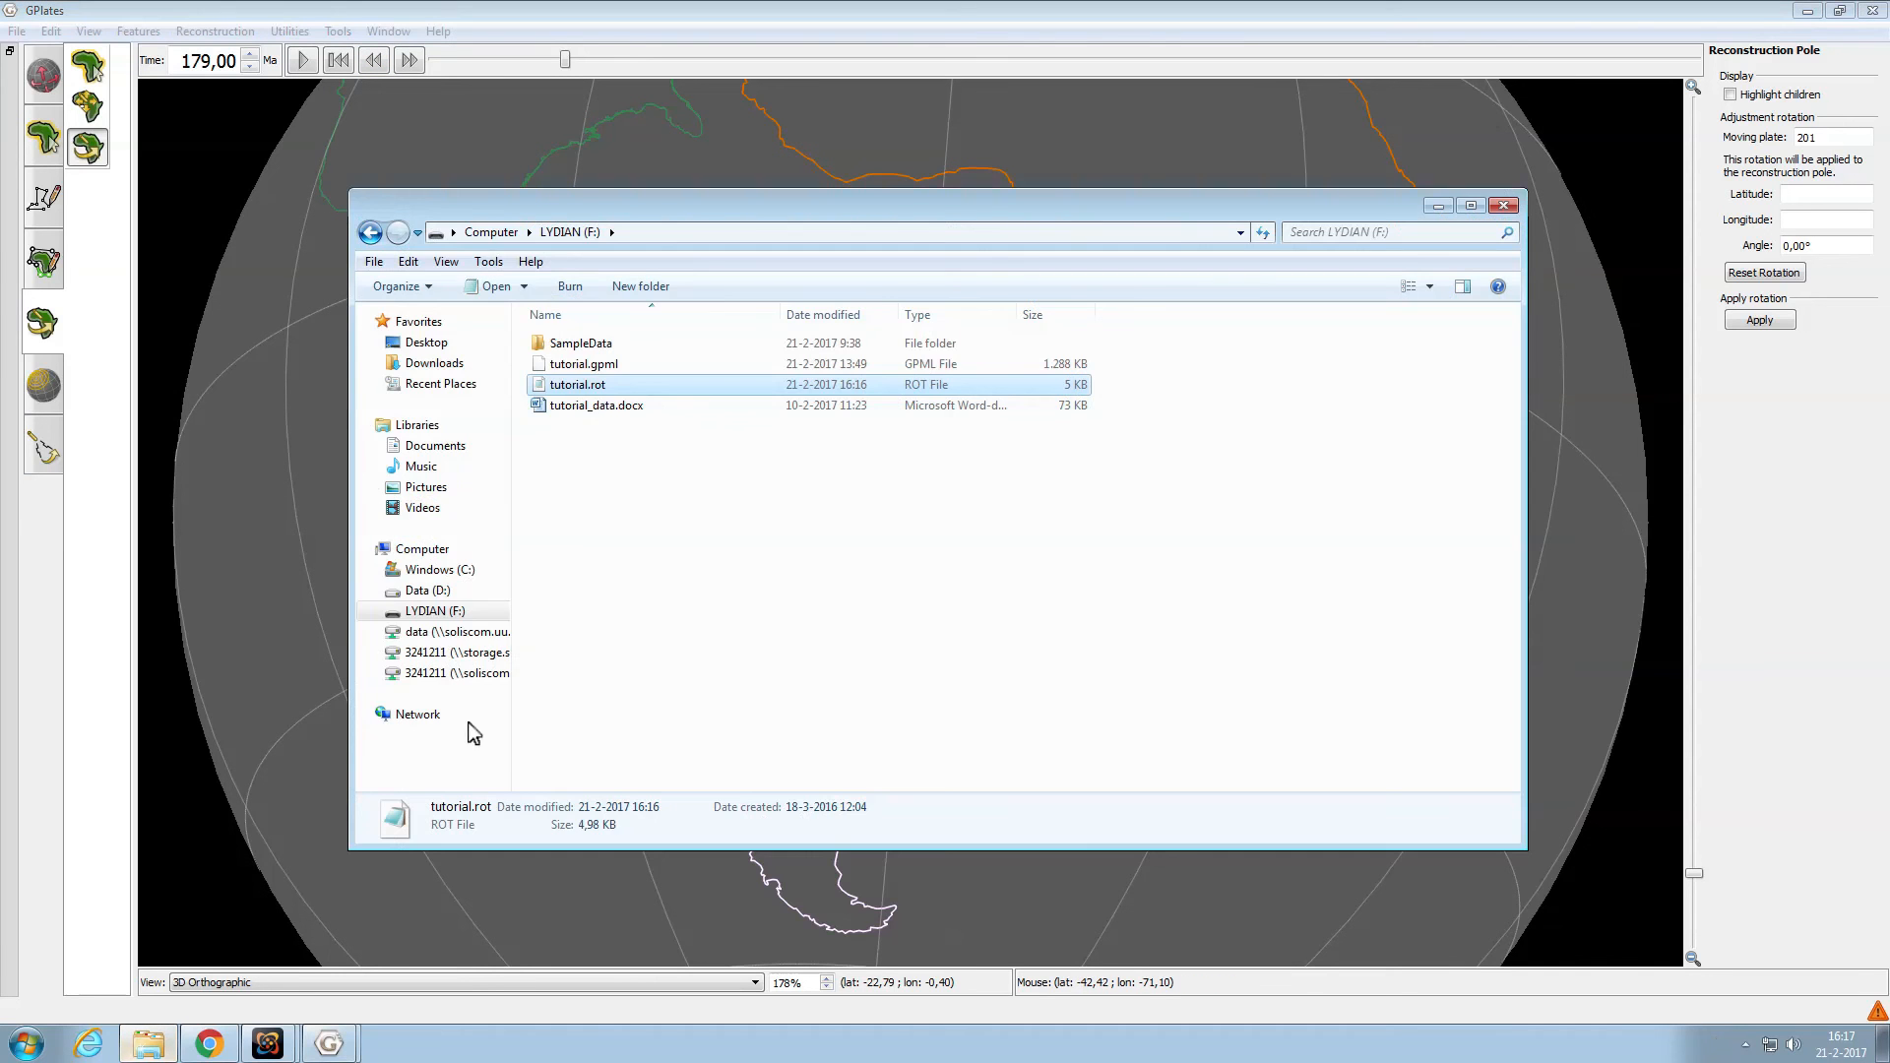
{"action": "double_click", "coordinate": [598, 386]}
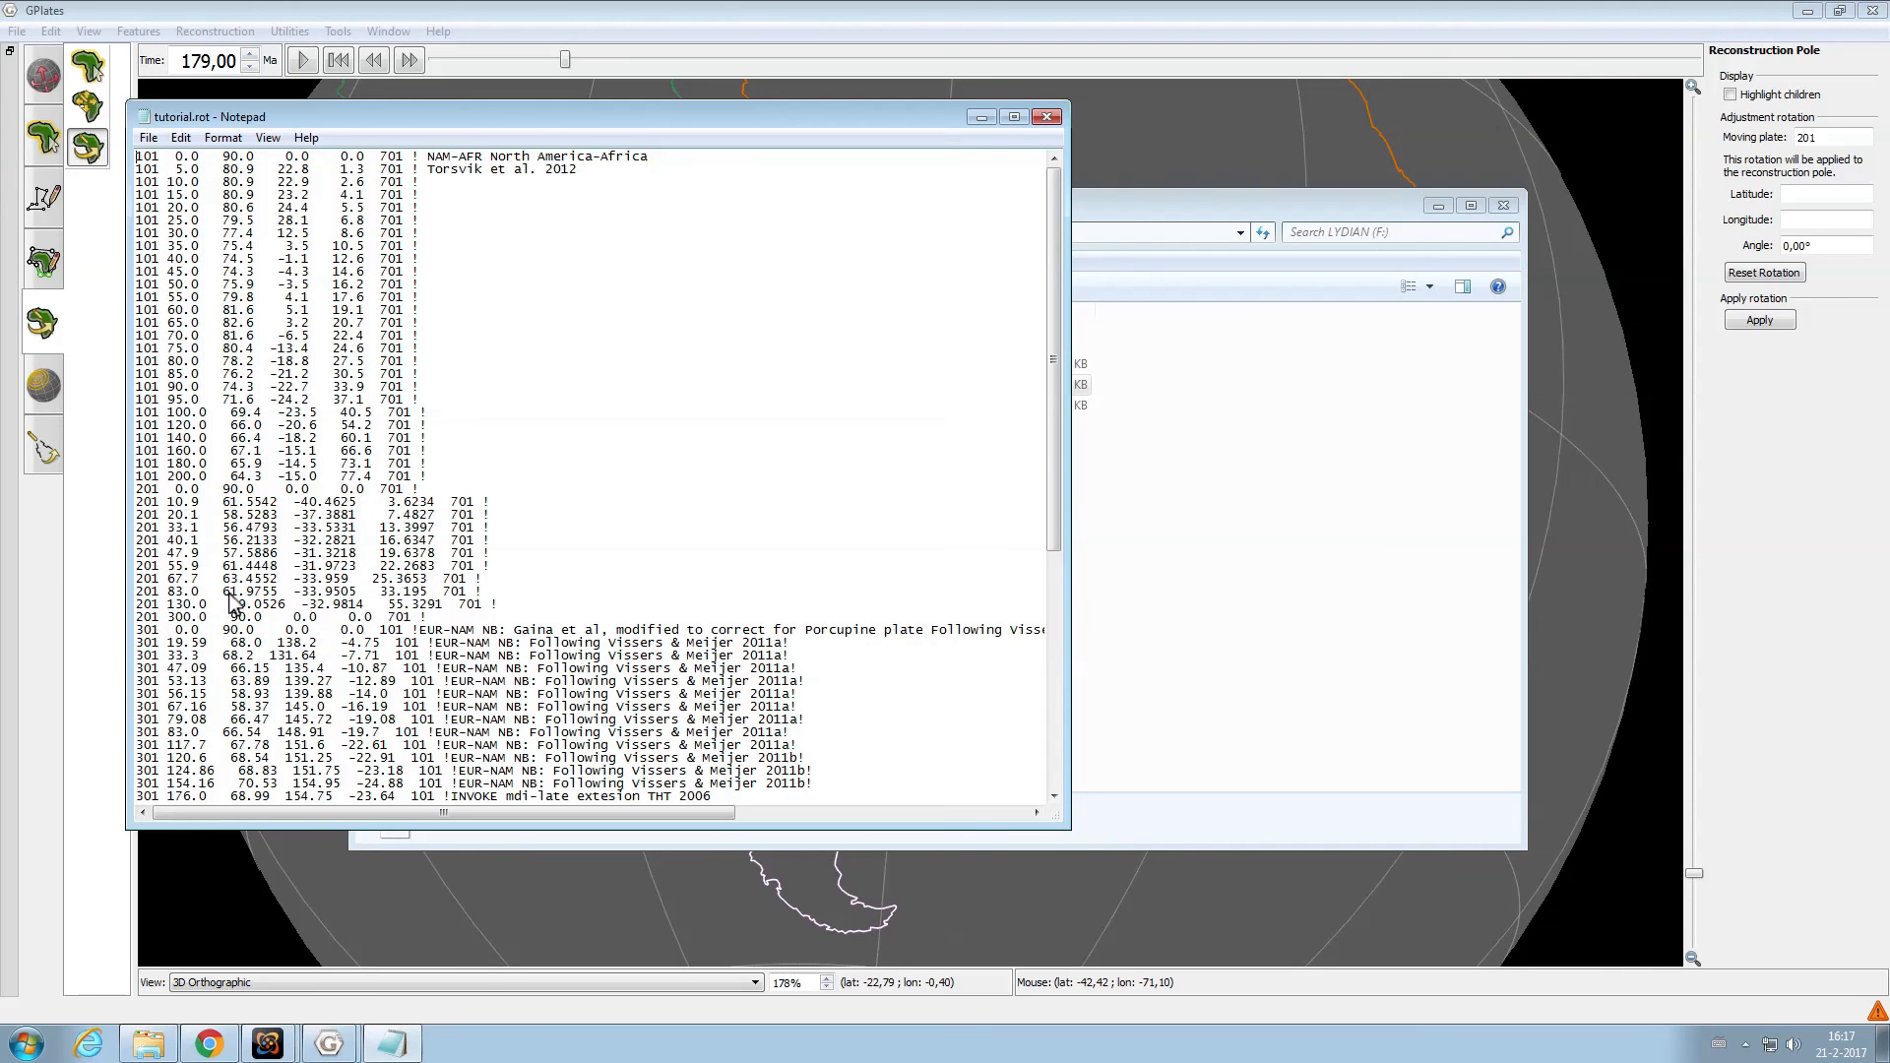
{"action": "left_click_drag", "start_coordinate": [228, 604], "coordinate": [414, 605]}
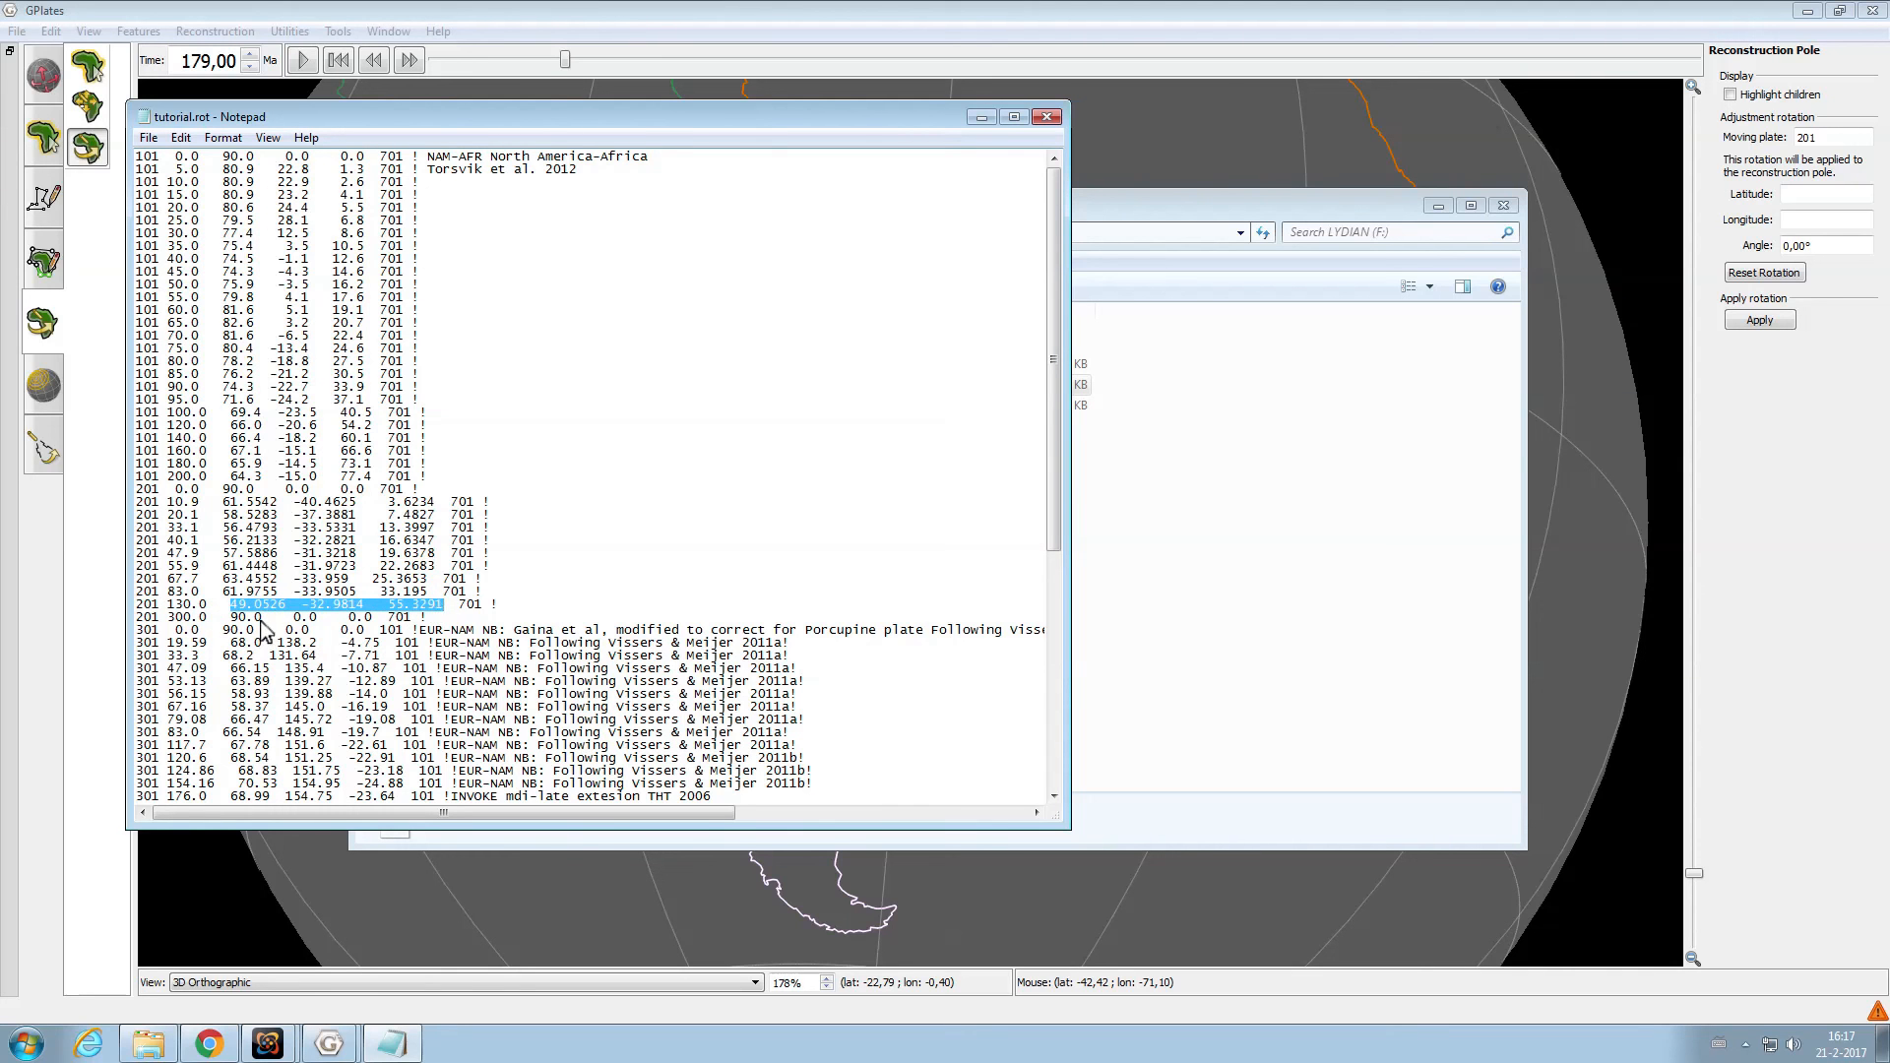
{"action": "left_click_drag", "start_coordinate": [227, 616], "coordinate": [368, 618]}
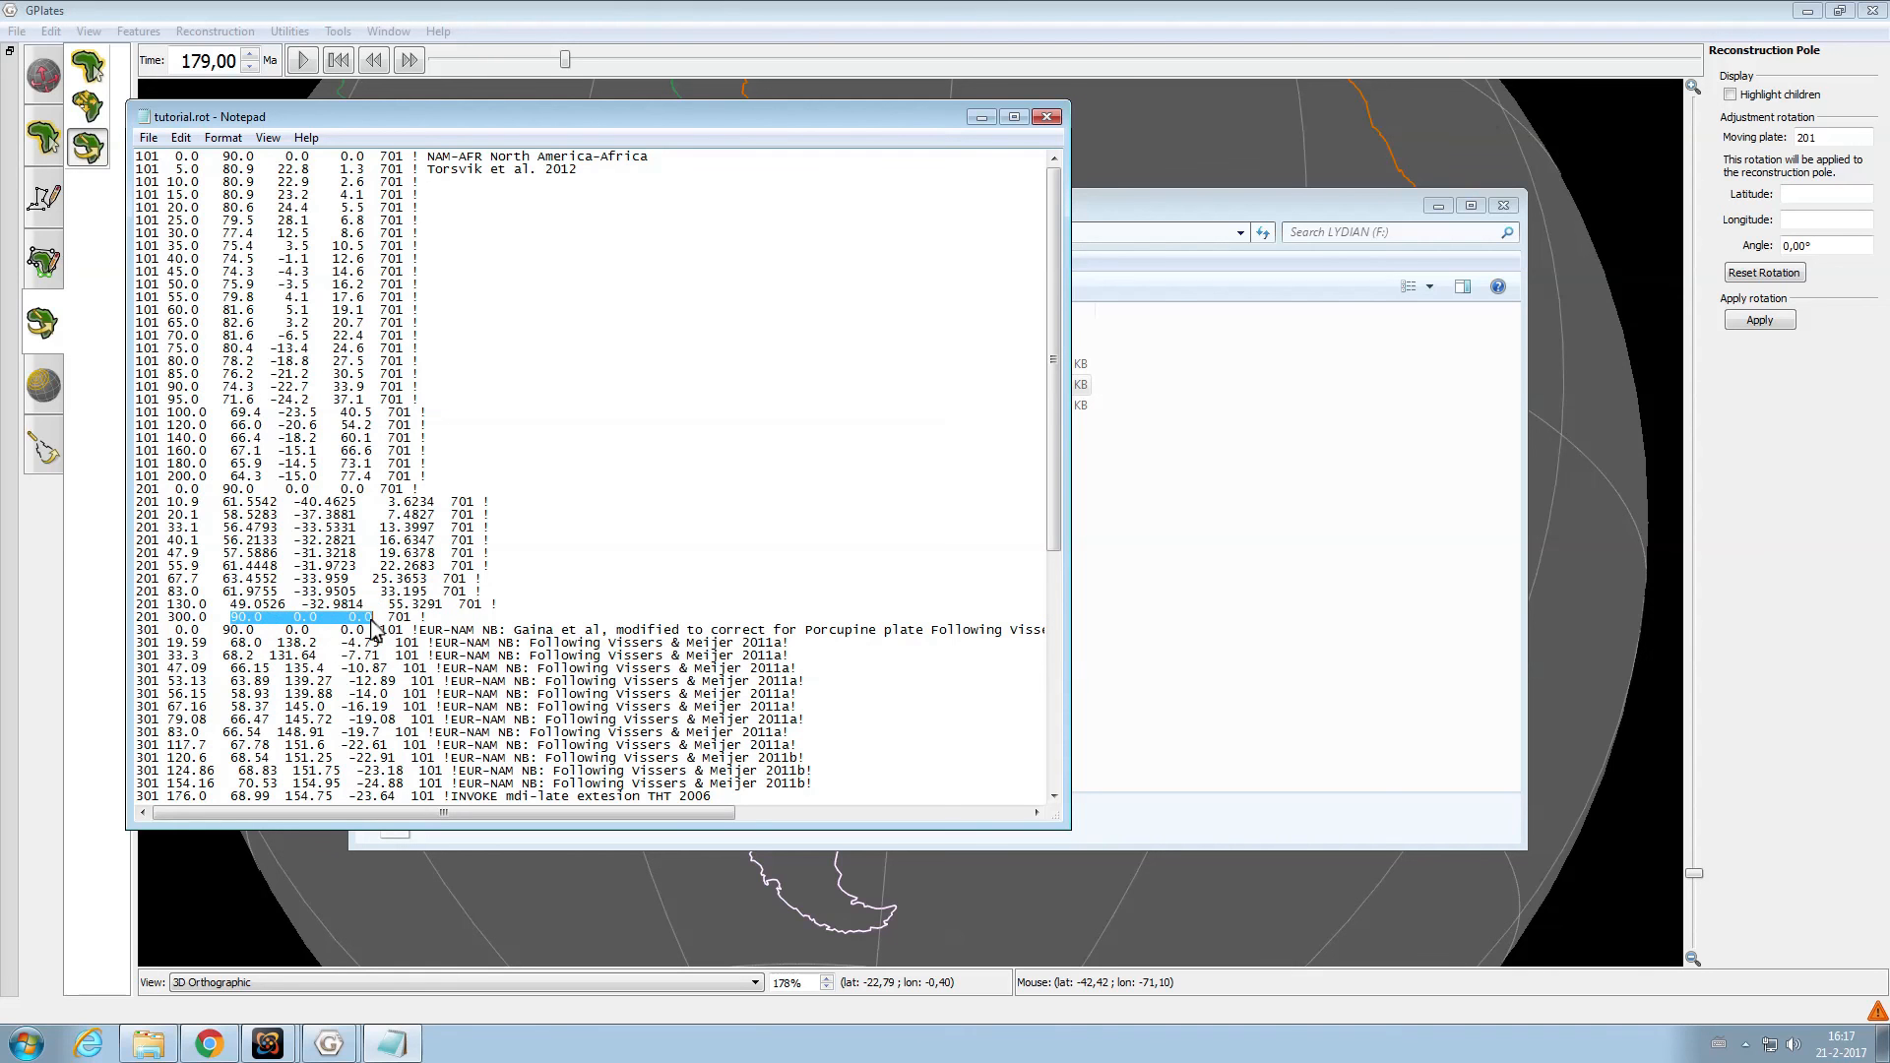
{"action": "type", "text": "49.0526 -32.9814    55.3291"}
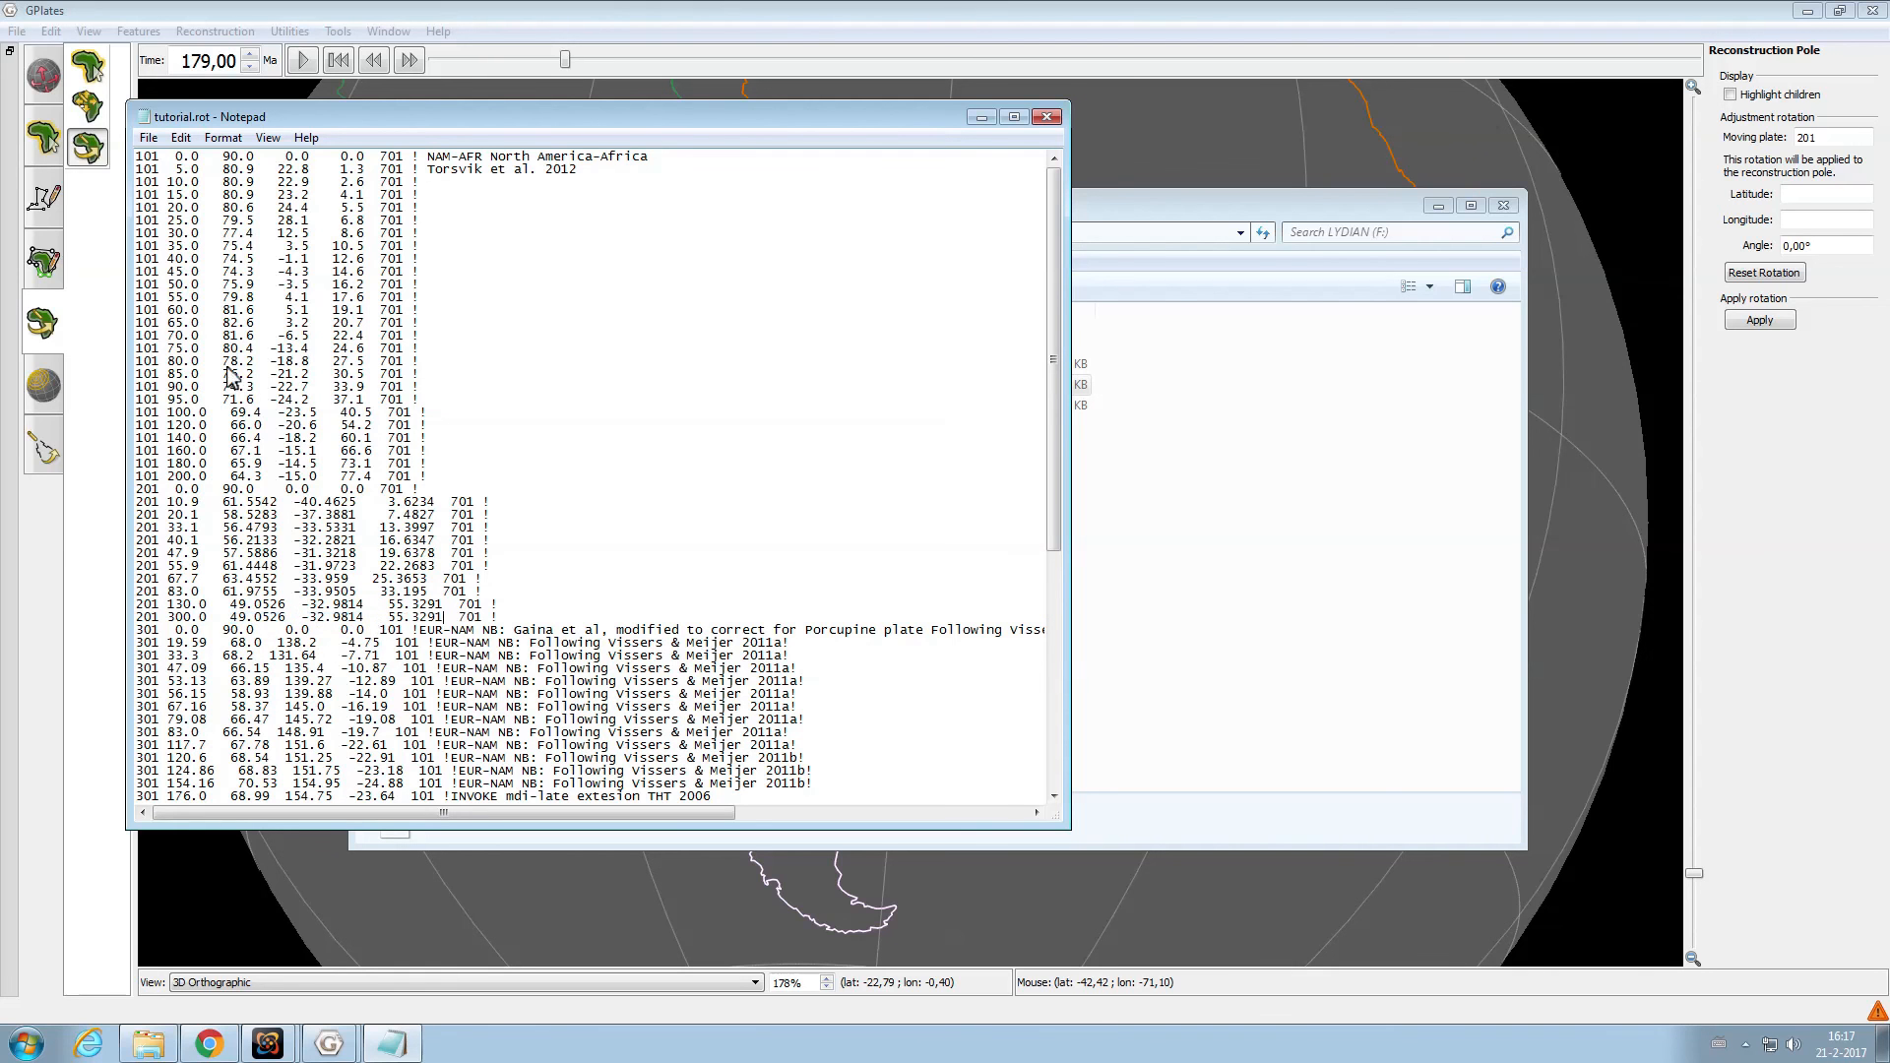
Save and close the edited rotation file, and reload tutorial.rot in GPlates
{"action": "left_click", "coordinate": [148, 138]}
{"action": "left_click", "coordinate": [174, 205]}
{"action": "left_click", "coordinate": [1034, 119]}
{"action": "left_click", "coordinate": [1077, 129]}
{"action": "key", "text": "ctrl+m"}
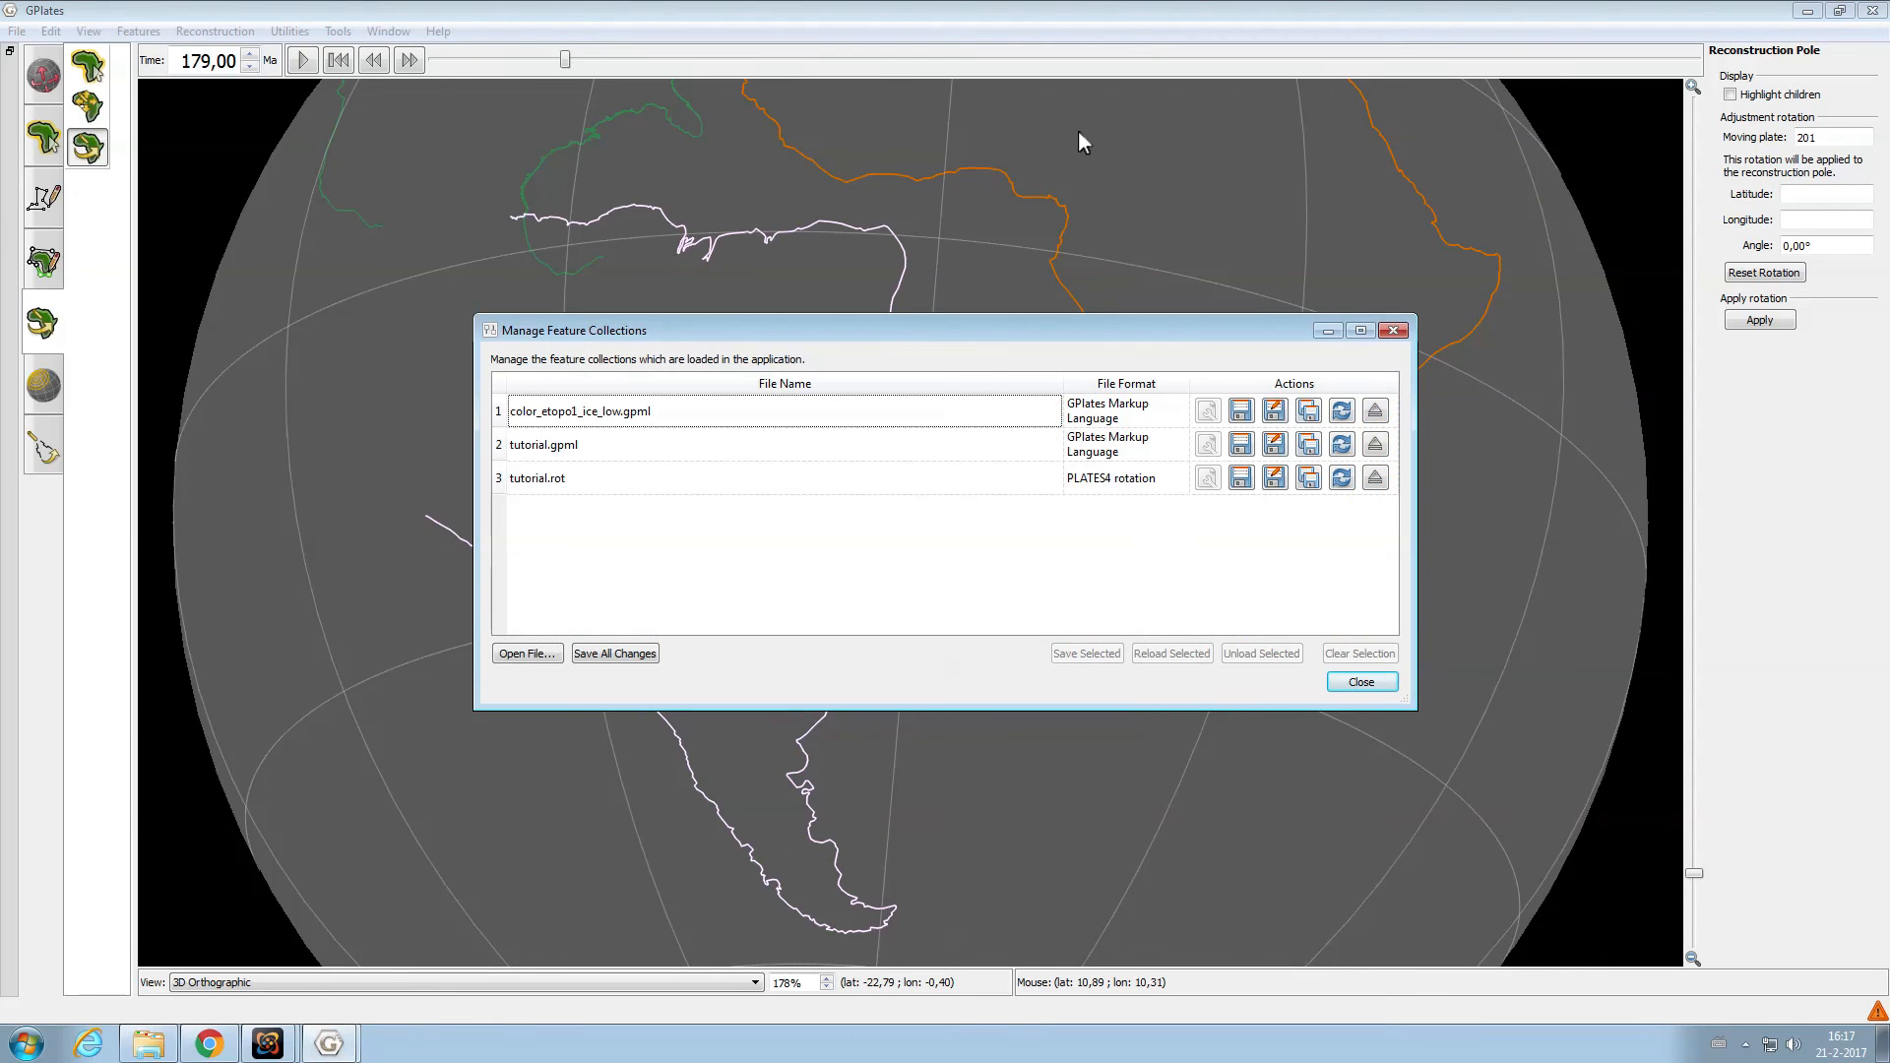
{"action": "left_click", "coordinate": [1341, 478]}
{"action": "left_click", "coordinate": [1202, 212]}
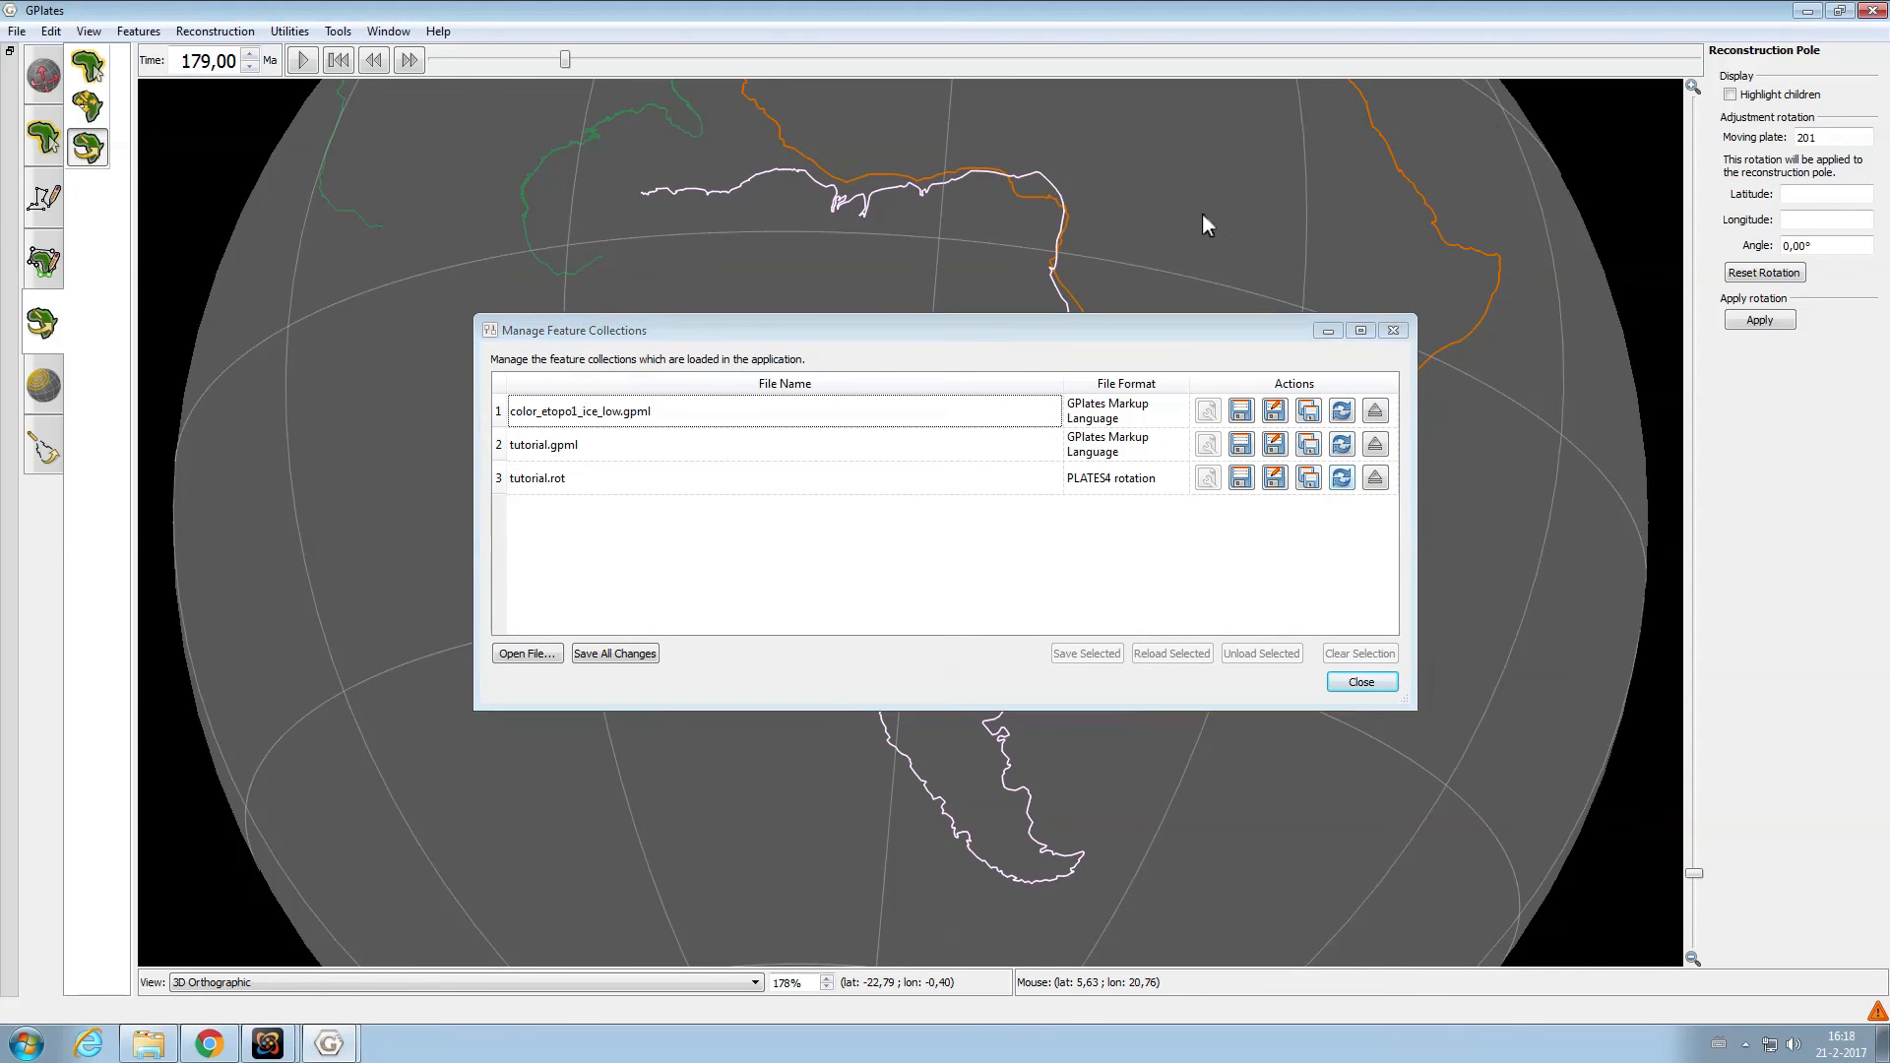
{"action": "left_click", "coordinate": [1393, 330]}
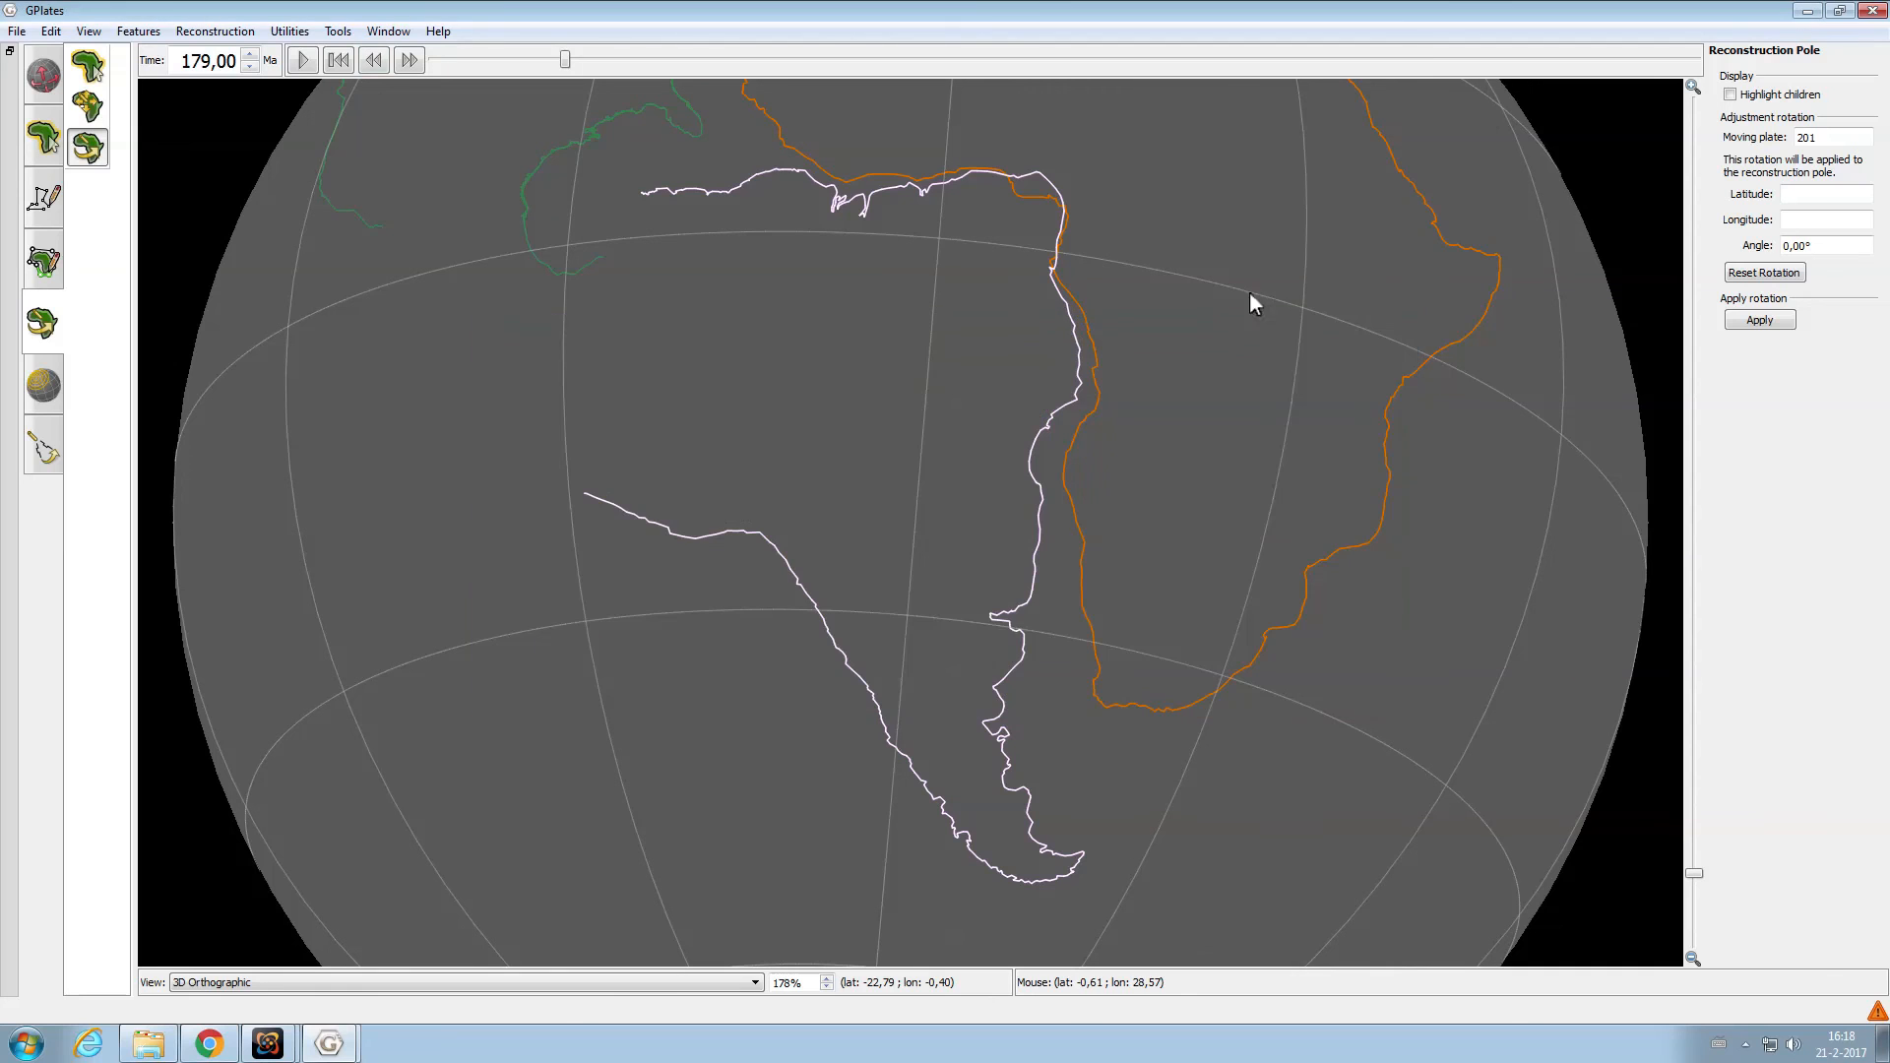
Step the reconstruction back from 179 to 185 Ma to check South America's position against Africa
{"action": "left_click", "coordinate": [374, 61]}
{"action": "left_click", "coordinate": [374, 61]}
{"action": "left_click", "coordinate": [375, 61]}
{"action": "left_click", "coordinate": [374, 61]}
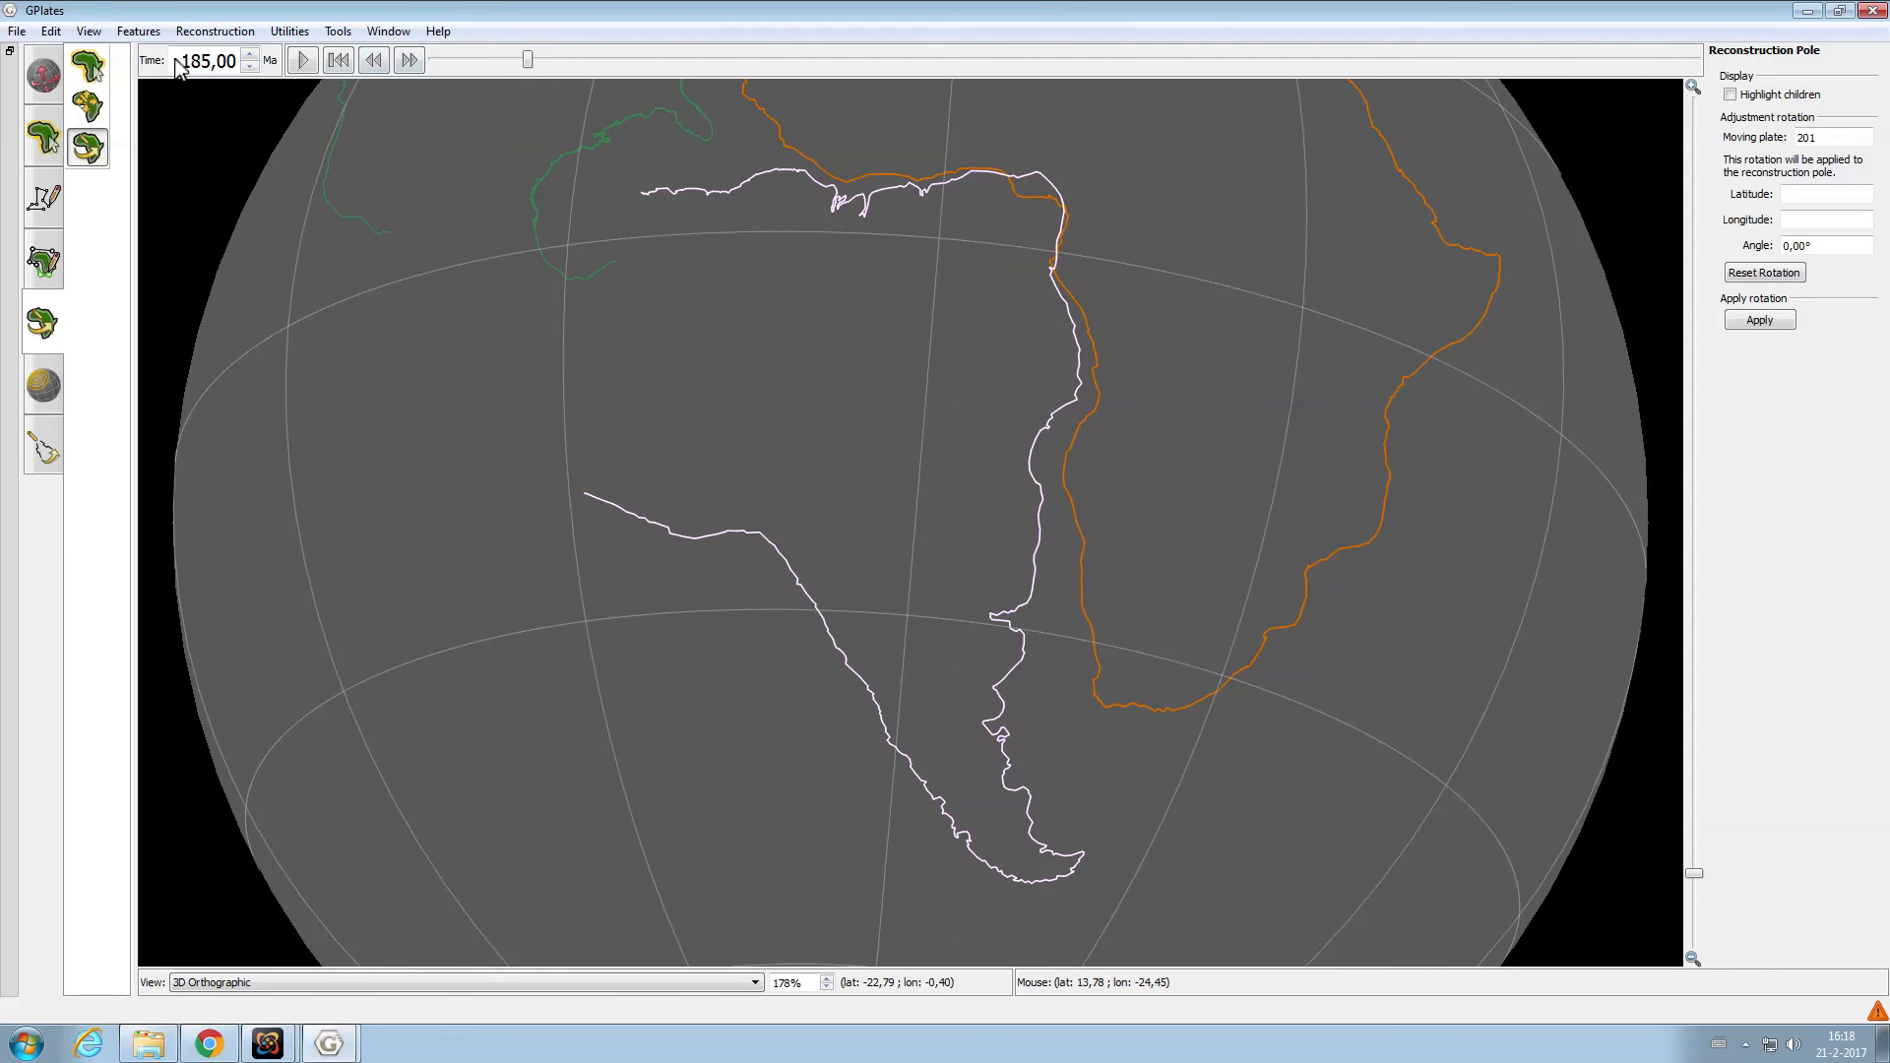